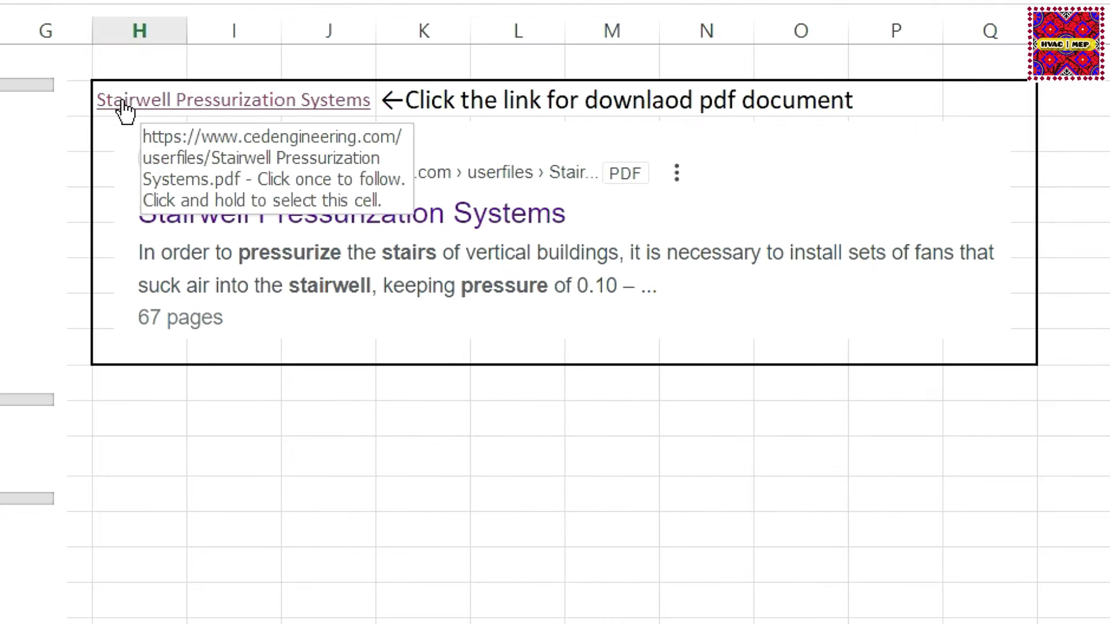
Step: Open the Stairwell Pressurization Systems course PDF from the System sheet's hyperlink
{"action": "left_click", "coordinate": [121, 104]}
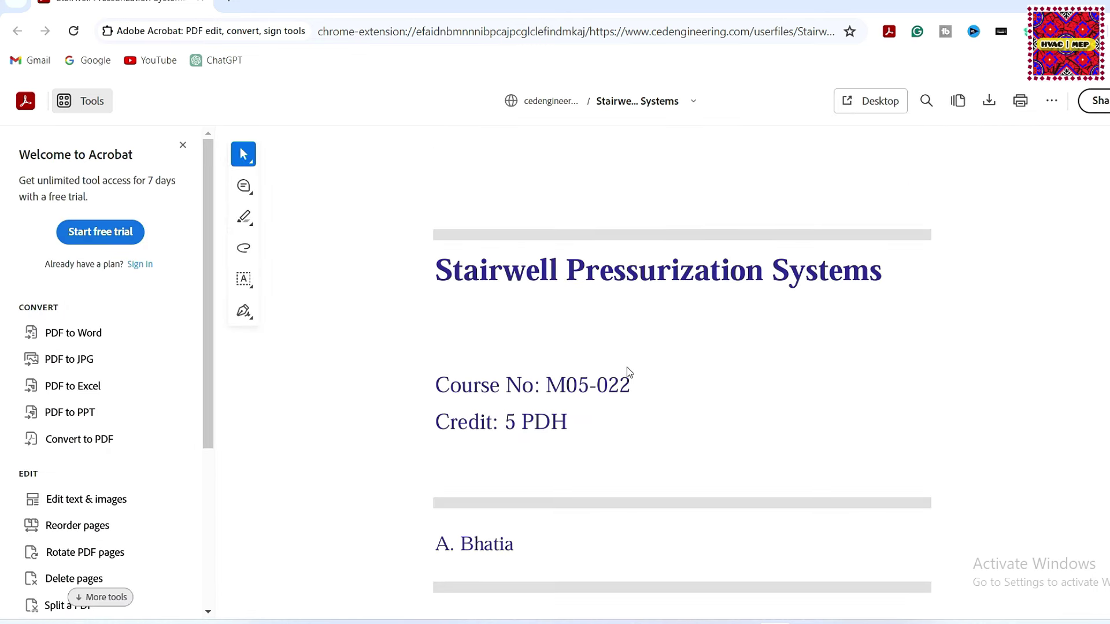
Step: Jump to section 5, Design Calculations, from the PDF's table of contents
{"action": "scroll", "coordinate": [629, 371], "scroll_direction": "down", "scroll_amount": 5}
{"action": "scroll", "coordinate": [628, 384], "scroll_direction": "down", "scroll_amount": 5}
{"action": "scroll", "coordinate": [630, 383], "scroll_direction": "down", "scroll_amount": 5}
{"action": "scroll", "coordinate": [630, 391], "scroll_direction": "down", "scroll_amount": 5}
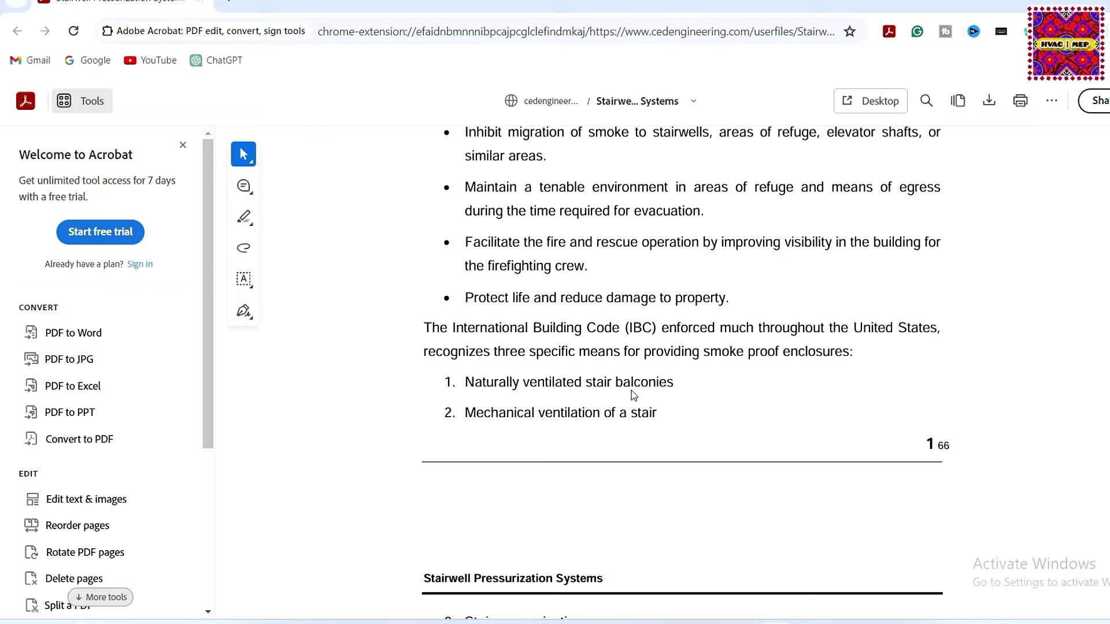
{"action": "scroll", "coordinate": [645, 414], "scroll_direction": "up", "scroll_amount": 5}
{"action": "scroll", "coordinate": [649, 401], "scroll_direction": "up", "scroll_amount": 5}
{"action": "scroll", "coordinate": [659, 416], "scroll_direction": "up", "scroll_amount": 5}
{"action": "scroll", "coordinate": [659, 422], "scroll_direction": "up", "scroll_amount": 5}
{"action": "scroll", "coordinate": [662, 415], "scroll_direction": "down", "scroll_amount": 2}
{"action": "scroll", "coordinate": [659, 416], "scroll_direction": "down", "scroll_amount": 5}
{"action": "scroll", "coordinate": [660, 418], "scroll_direction": "down", "scroll_amount": 5}
{"action": "scroll", "coordinate": [661, 421], "scroll_direction": "down", "scroll_amount": 5}
{"action": "scroll", "coordinate": [662, 423], "scroll_direction": "down", "scroll_amount": 5}
{"action": "scroll", "coordinate": [662, 423], "scroll_direction": "down", "scroll_amount": 5}
{"action": "scroll", "coordinate": [662, 423], "scroll_direction": "down", "scroll_amount": 5}
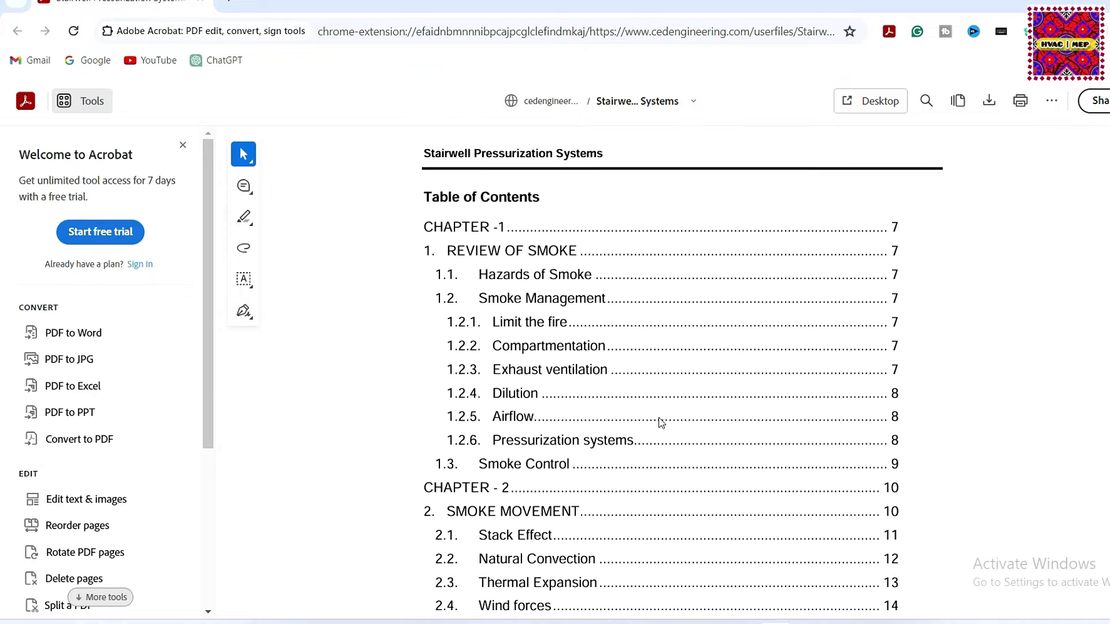
{"action": "scroll", "coordinate": [660, 422], "scroll_direction": "down", "scroll_amount": 3}
{"action": "scroll", "coordinate": [661, 422], "scroll_direction": "down", "scroll_amount": 5}
{"action": "scroll", "coordinate": [661, 423], "scroll_direction": "down", "scroll_amount": 1}
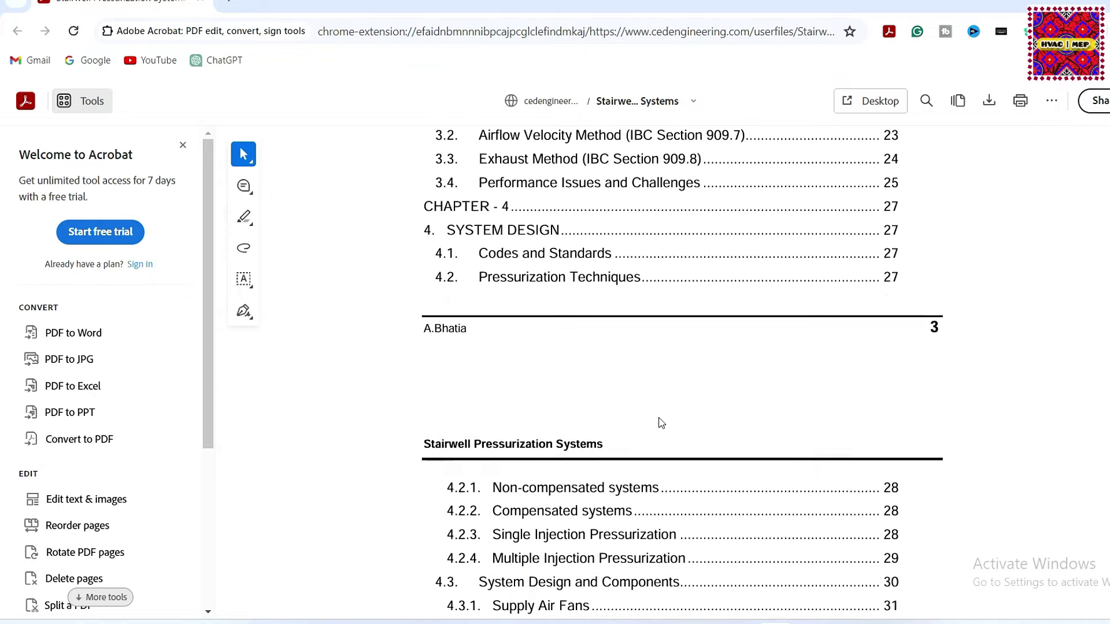
{"action": "scroll", "coordinate": [660, 423], "scroll_direction": "down", "scroll_amount": 5}
{"action": "scroll", "coordinate": [661, 422], "scroll_direction": "down", "scroll_amount": 3}
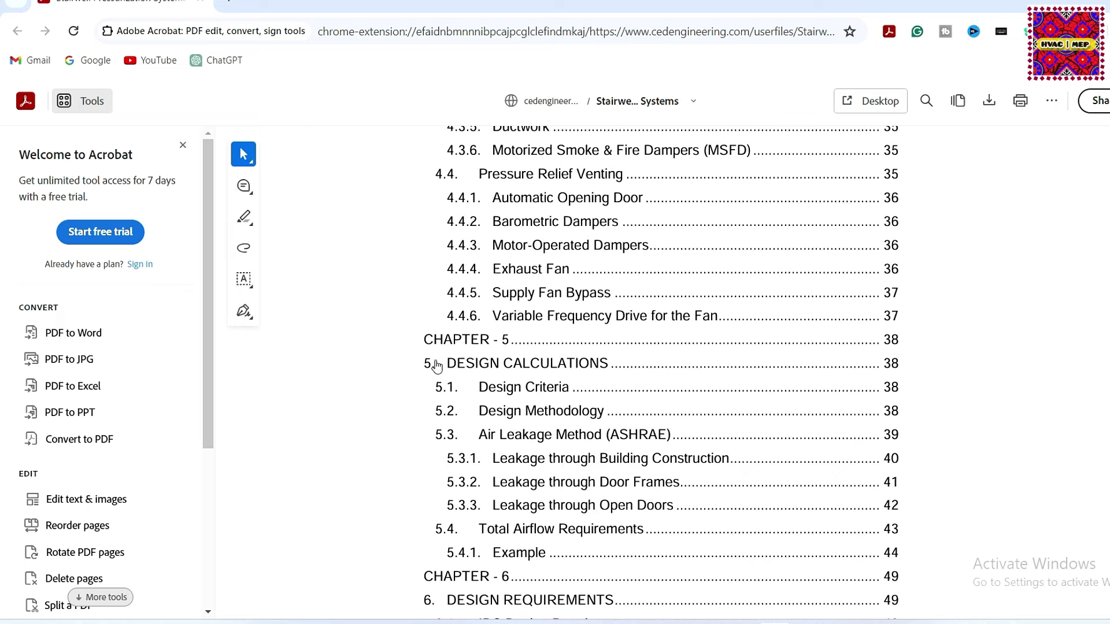
{"action": "left_click", "coordinate": [538, 368]}
Step: Scroll to the leakage equations on page 39, then return to Excel
{"action": "scroll", "coordinate": [654, 415], "scroll_direction": "down", "scroll_amount": 2}
{"action": "scroll", "coordinate": [653, 415], "scroll_direction": "down", "scroll_amount": 8}
{"action": "scroll", "coordinate": [653, 414], "scroll_direction": "down", "scroll_amount": 8}
{"action": "scroll", "coordinate": [655, 420], "scroll_direction": "down", "scroll_amount": 8}
{"action": "scroll", "coordinate": [655, 420], "scroll_direction": "down", "scroll_amount": 5}
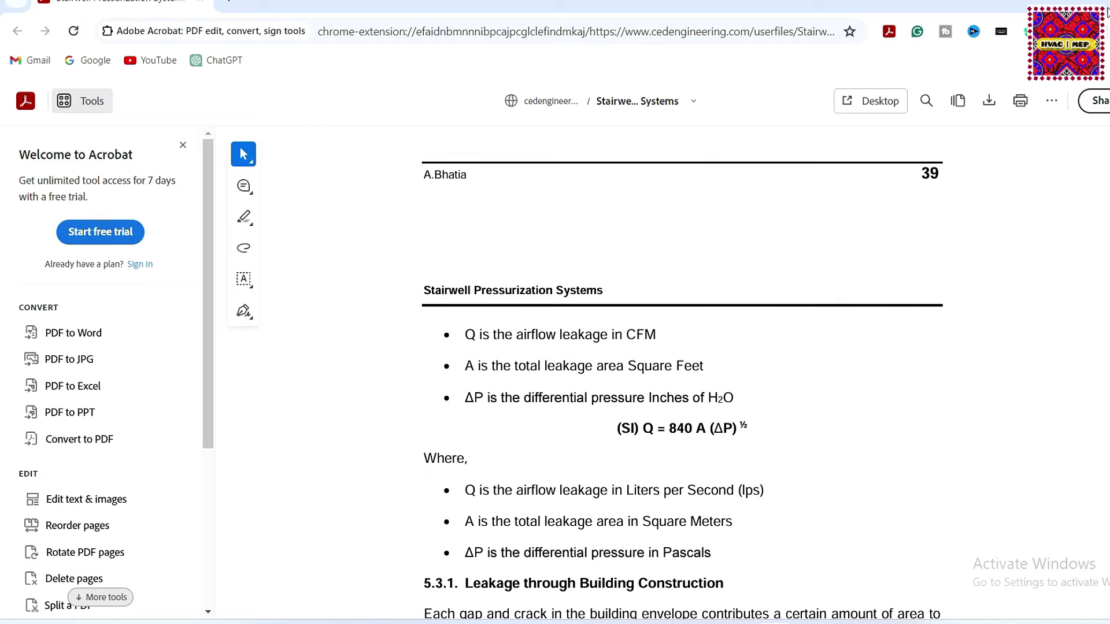
{"action": "key", "text": "alt+Tab"}
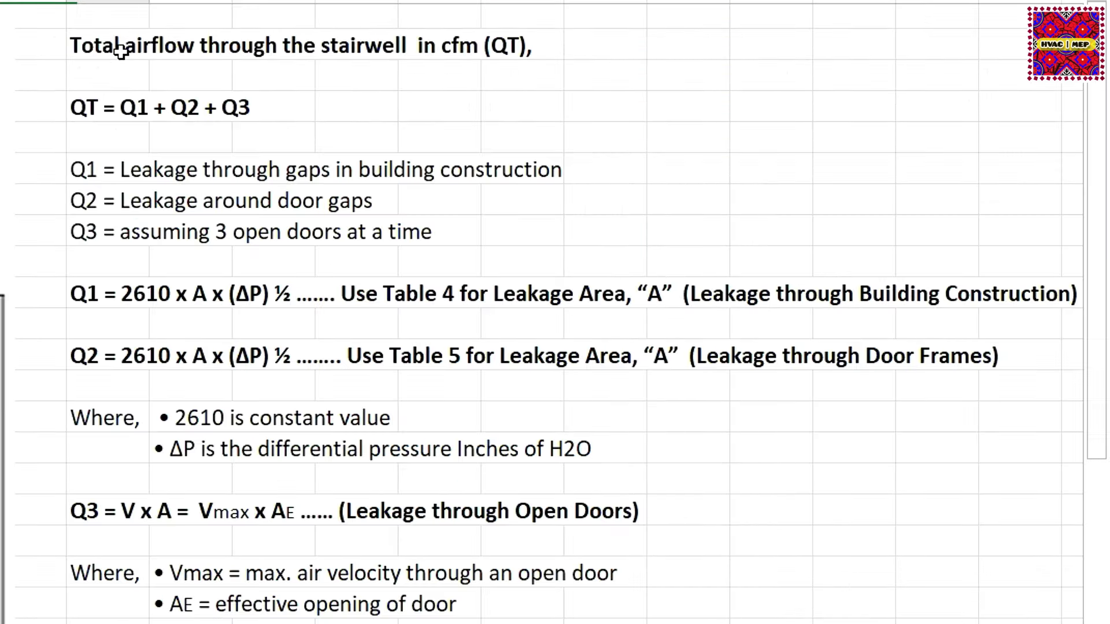
{"action": "left_click", "coordinate": [122, 47]}
{"action": "left_click_drag", "start_coordinate": [93, 48], "coordinate": [506, 48]}
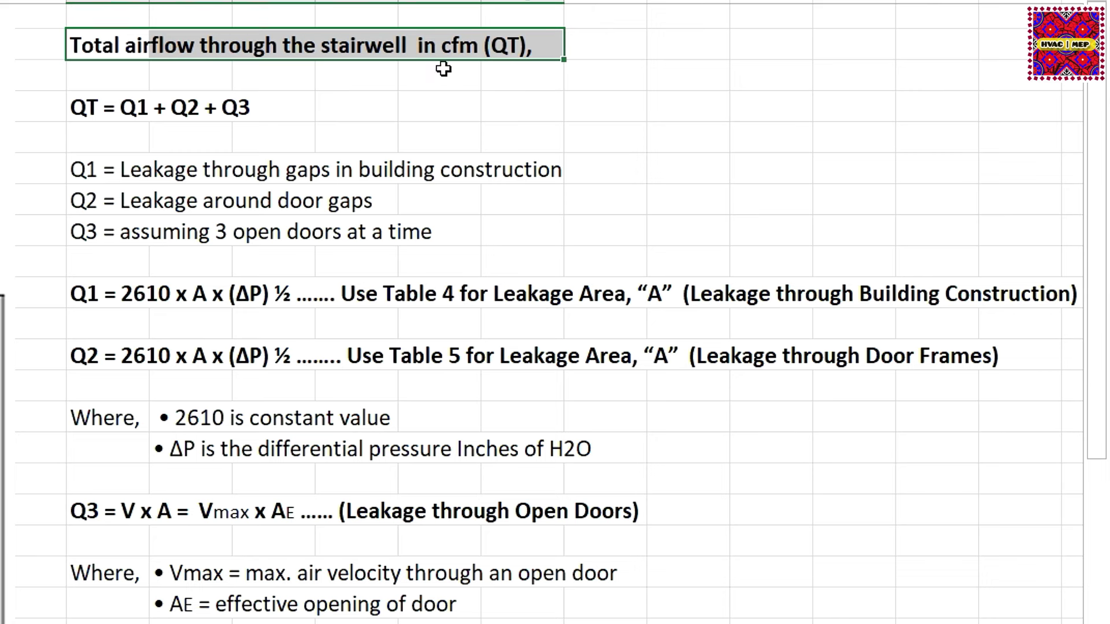
{"action": "left_click_drag", "start_coordinate": [93, 107], "coordinate": [266, 108]}
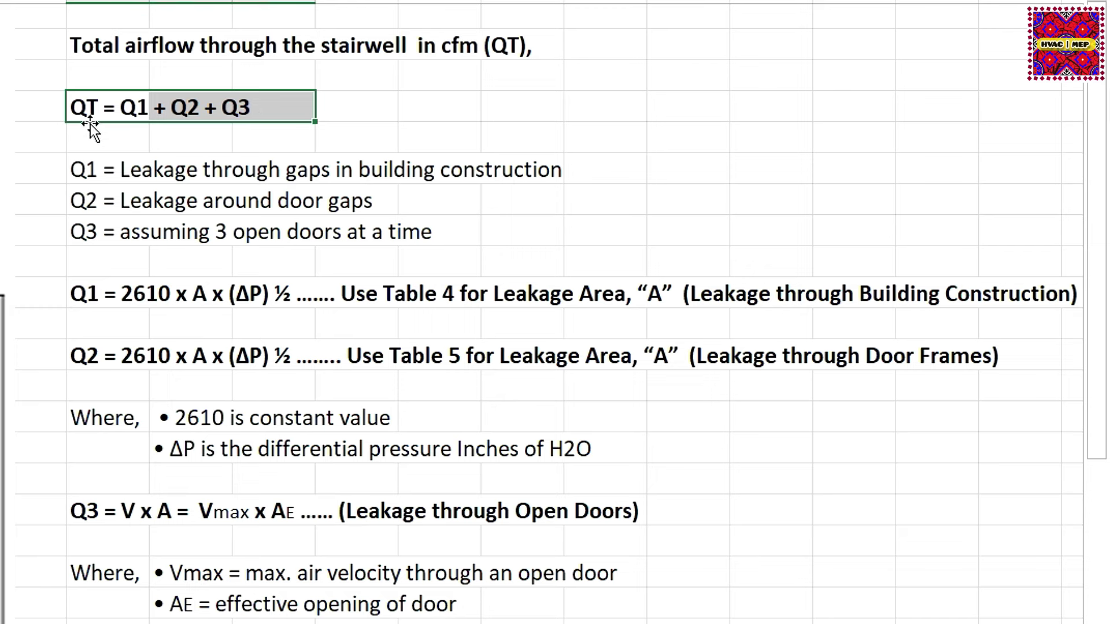
{"action": "left_click", "coordinate": [239, 109]}
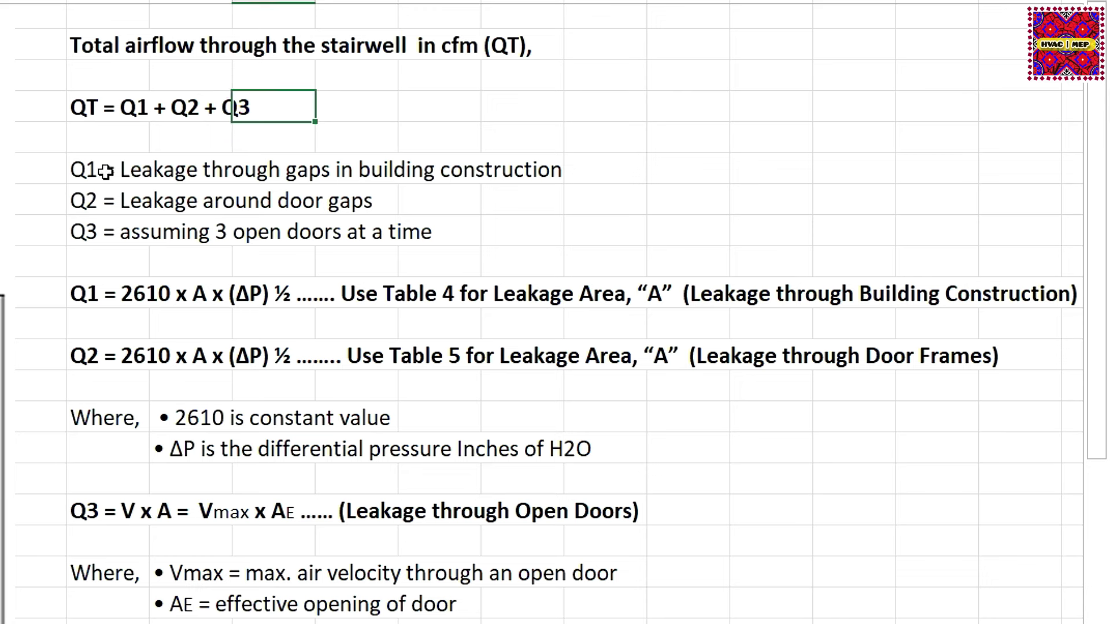
{"action": "left_click_drag", "start_coordinate": [81, 171], "coordinate": [495, 168]}
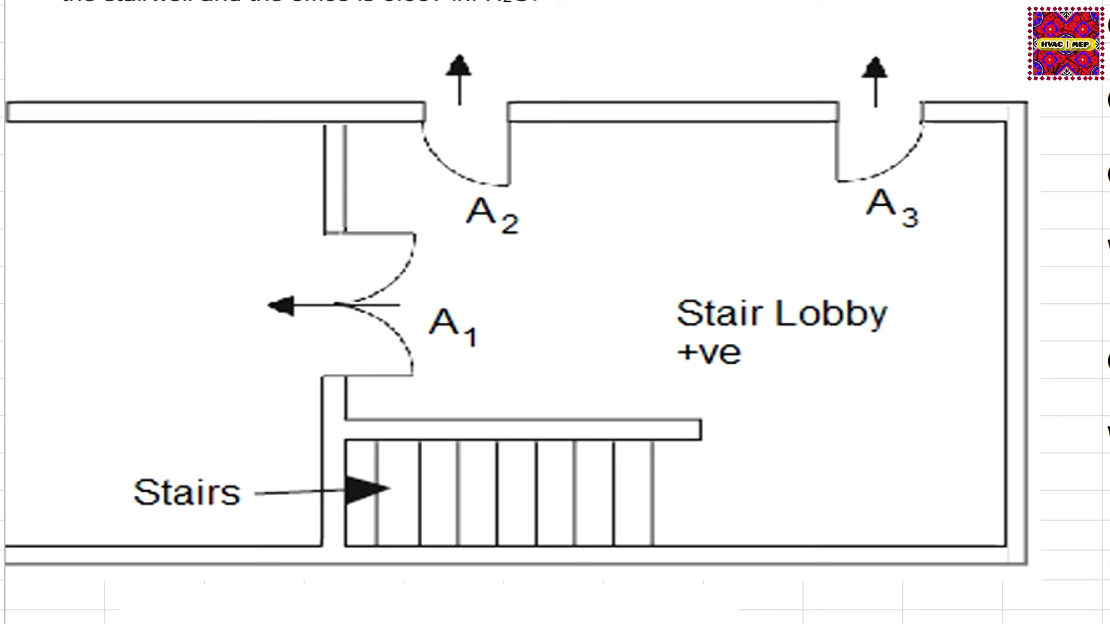
{"action": "left_click_drag", "start_coordinate": [110, 169], "coordinate": [549, 182]}
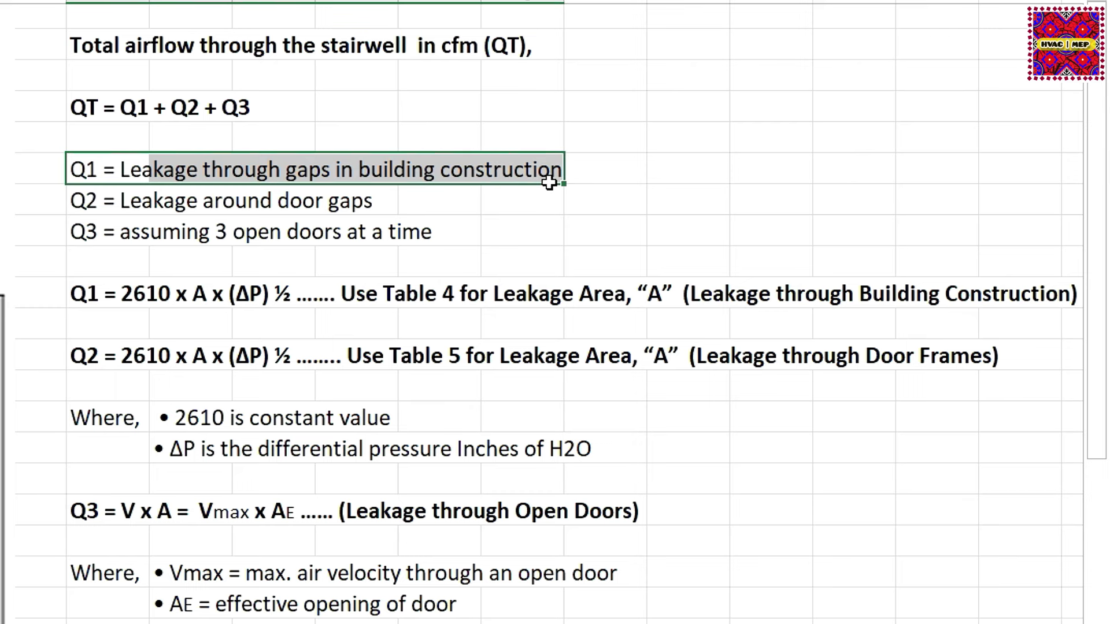
{"action": "left_click_drag", "start_coordinate": [87, 205], "coordinate": [347, 207]}
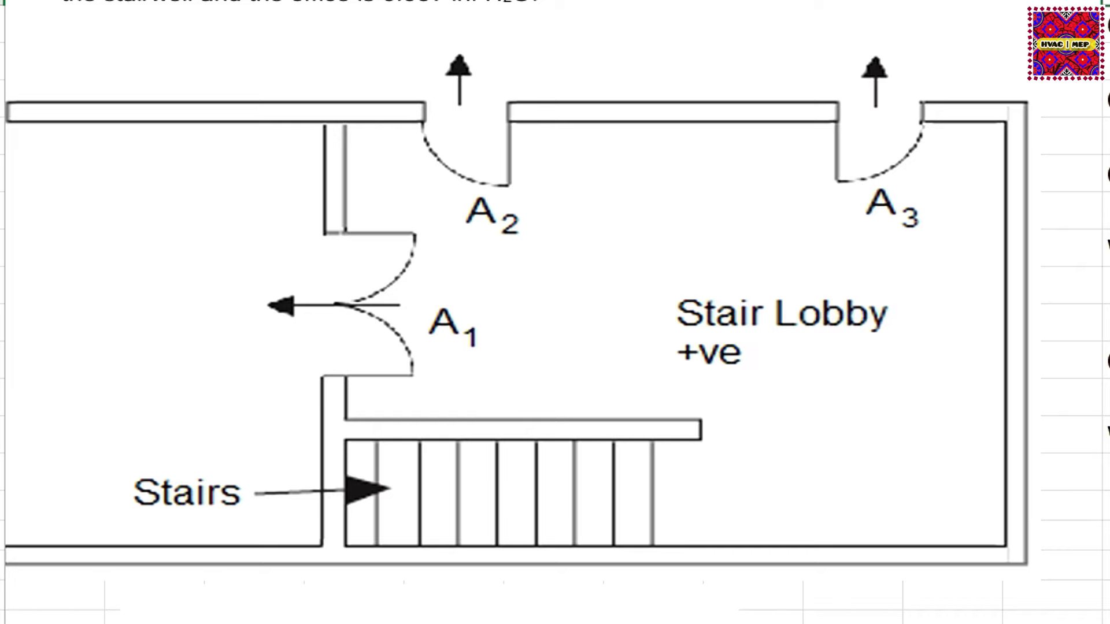
{"action": "left_click_drag", "start_coordinate": [150, 232], "coordinate": [404, 227]}
{"action": "mouse_move", "coordinate": [81, 169]}
{"action": "left_mouse_down"}
{"action": "mouse_move", "coordinate": [381, 241]}
{"action": "mouse_move", "coordinate": [556, 239]}
{"action": "left_mouse_up"}
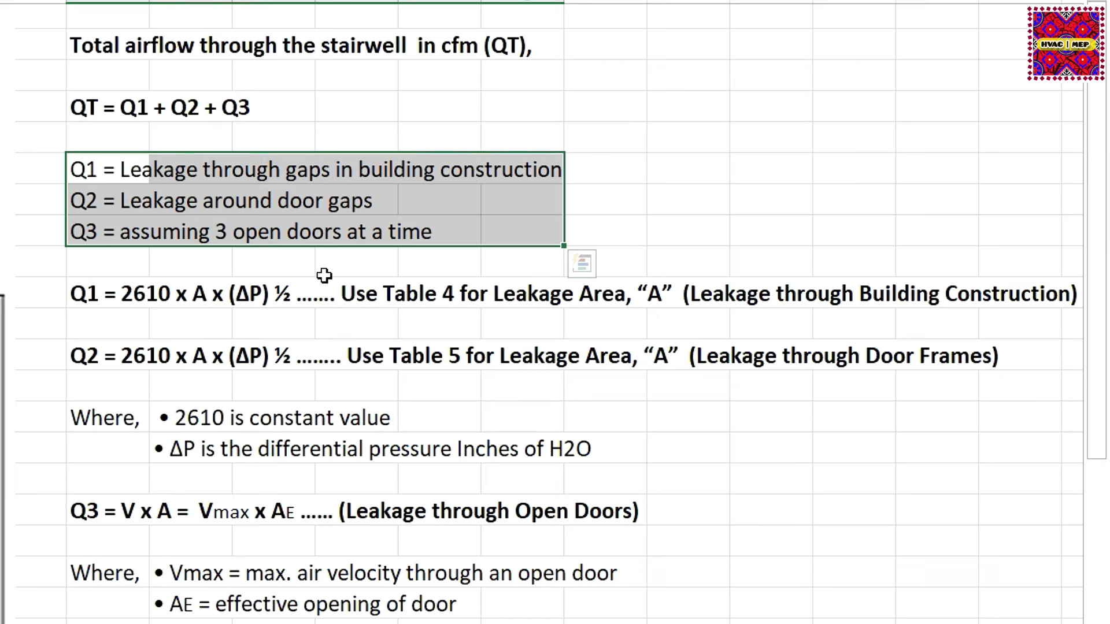
{"action": "left_click", "coordinate": [92, 305]}
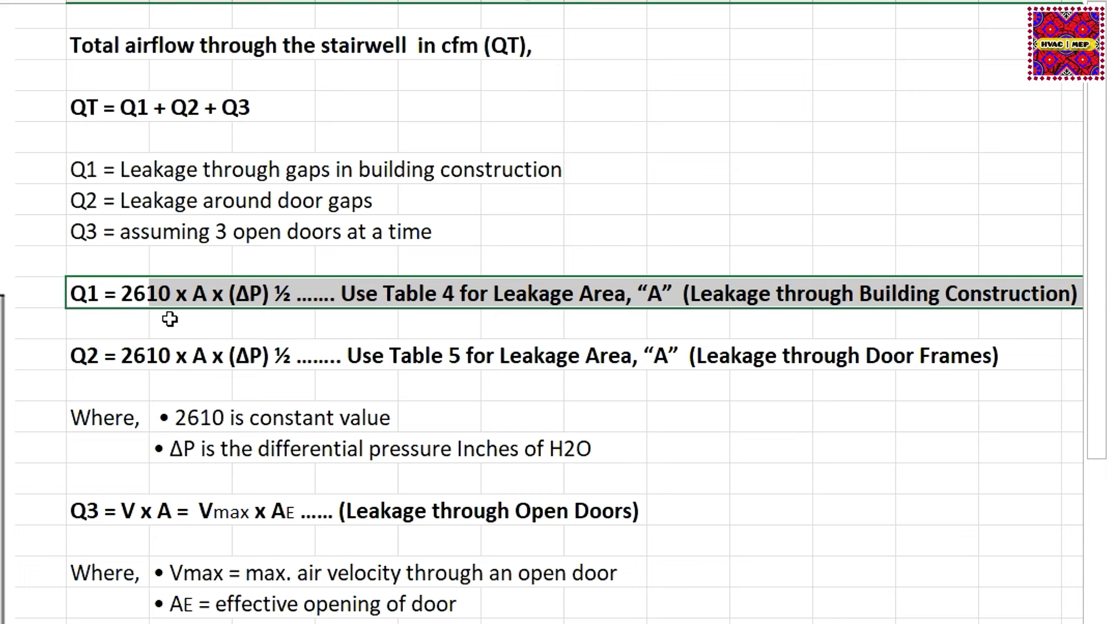
{"action": "left_click", "coordinate": [138, 299]}
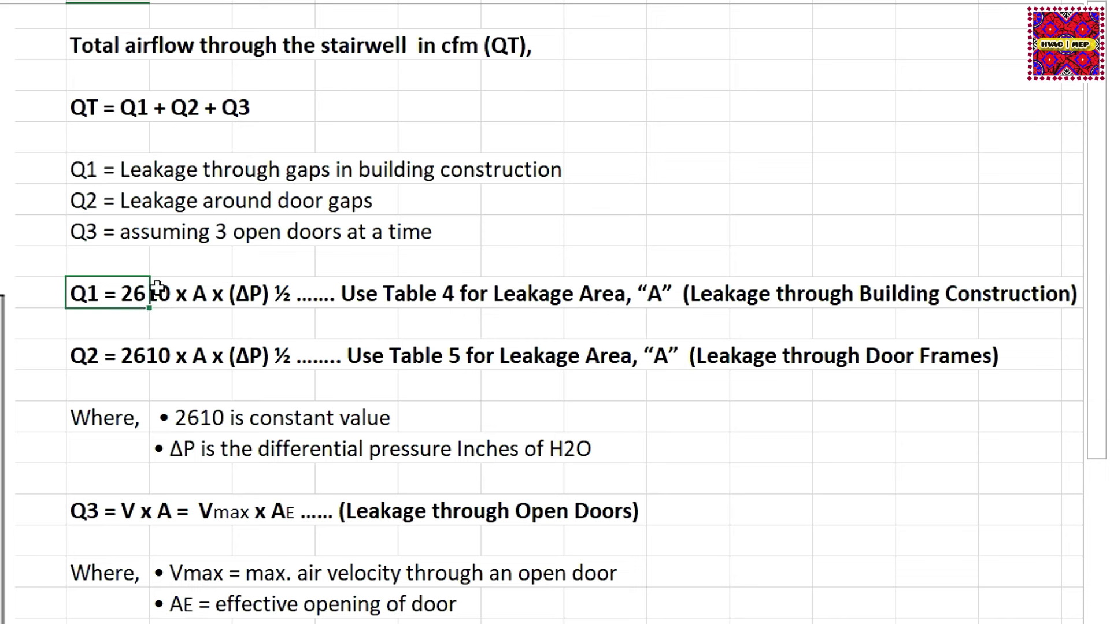
{"action": "left_click_drag", "start_coordinate": [216, 416], "coordinate": [386, 408]}
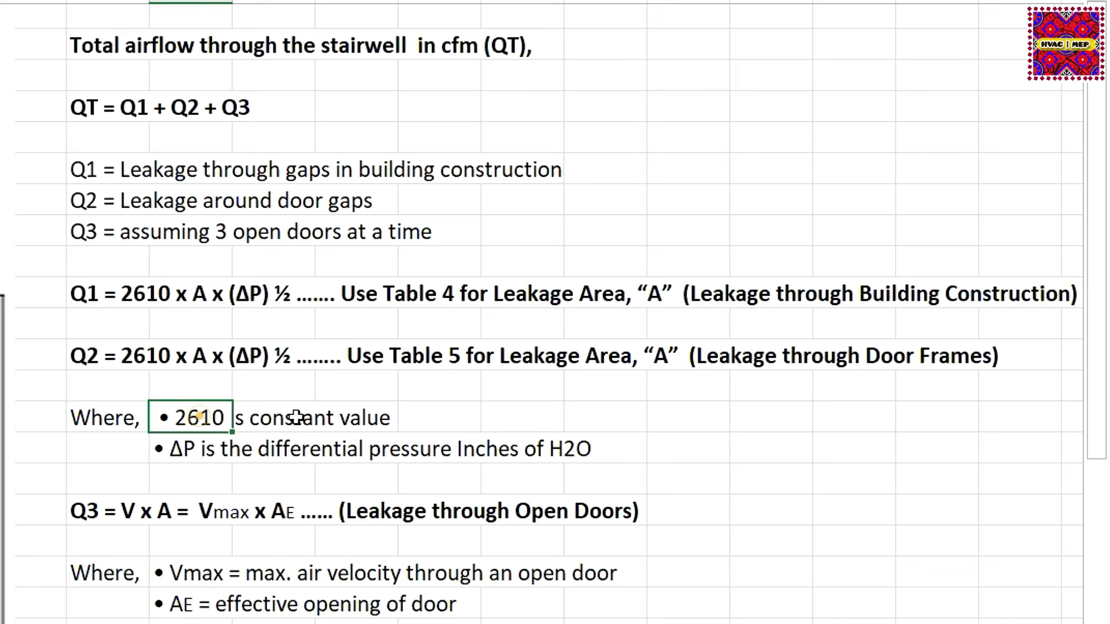
{"action": "left_click", "coordinate": [207, 296]}
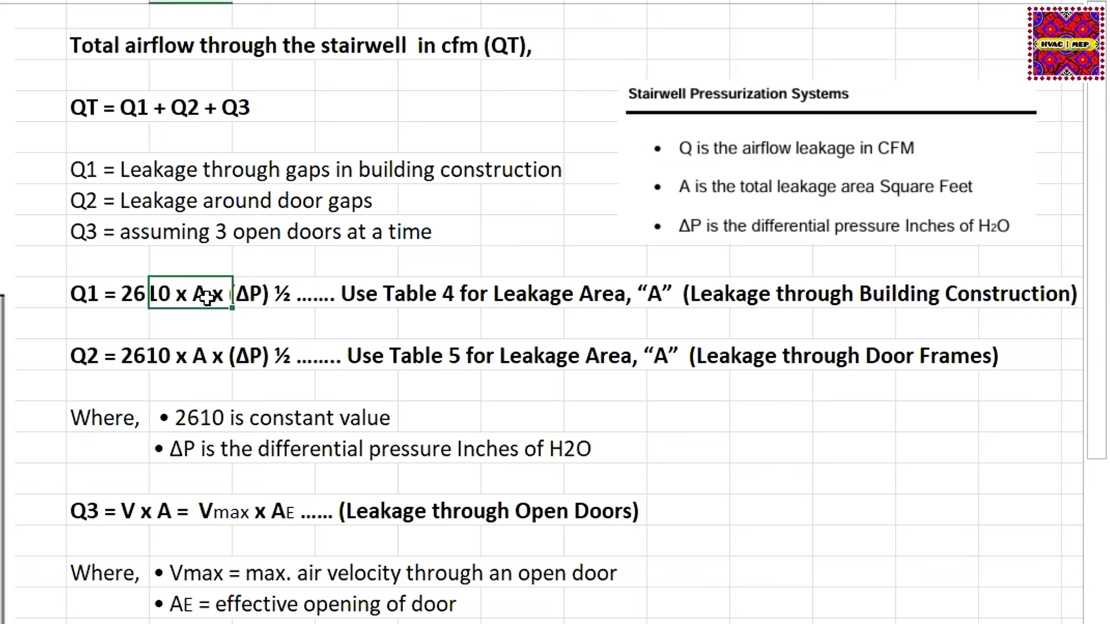
{"action": "left_click", "coordinate": [257, 306]}
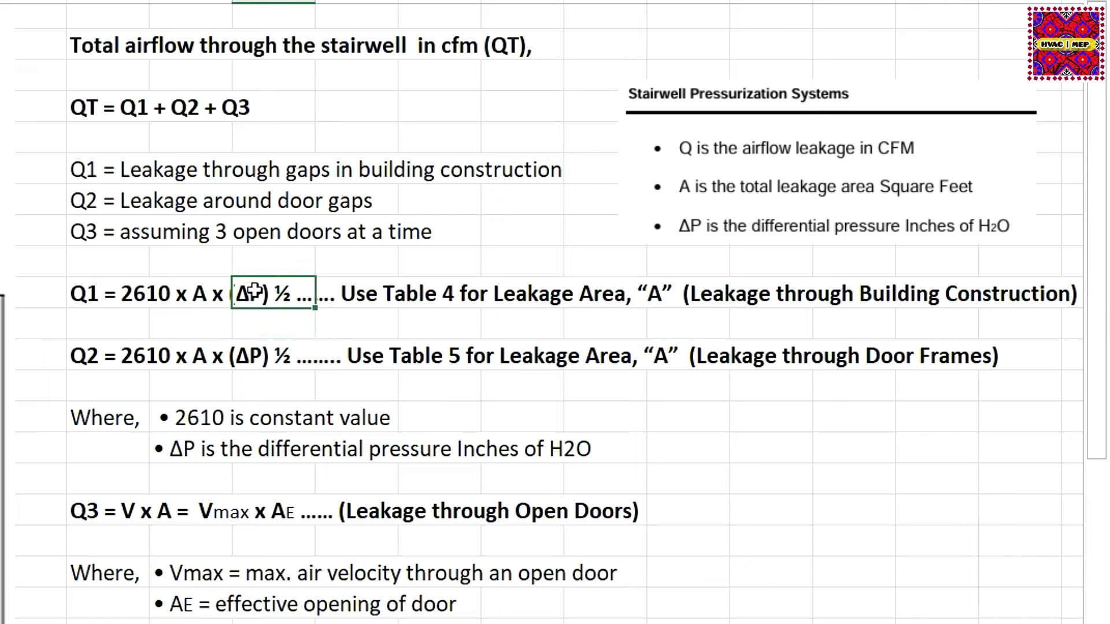
{"action": "left_click_drag", "start_coordinate": [385, 299], "coordinate": [616, 293]}
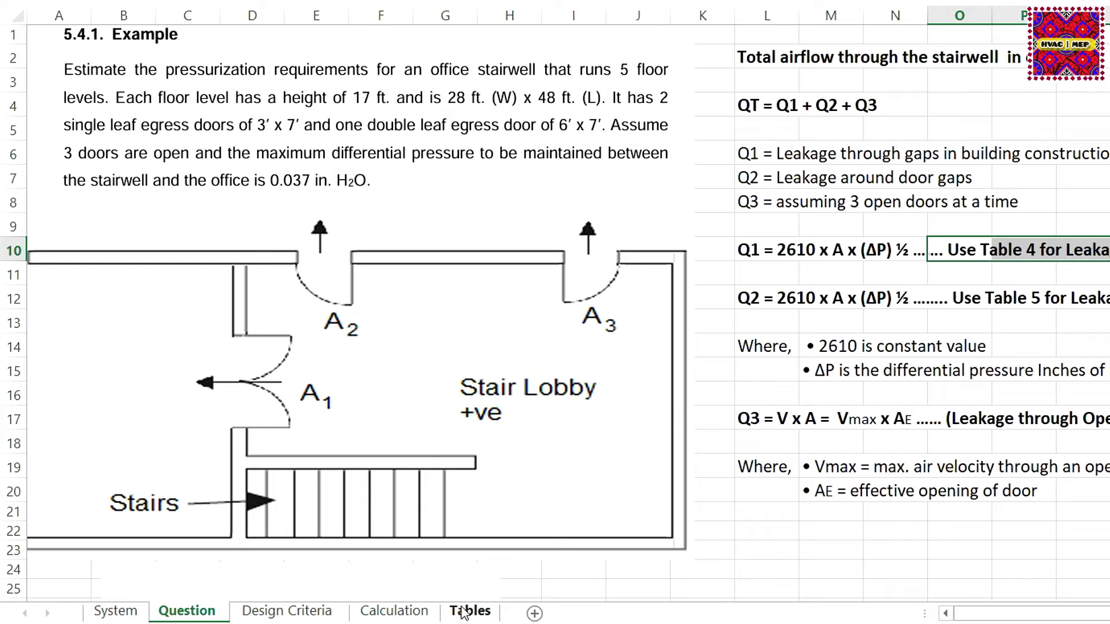
Step: Review Table 4's stairwell wall leakage areas on the Tables sheet
{"action": "left_click", "coordinate": [470, 611]}
{"action": "scroll", "coordinate": [227, 224], "scroll_direction": "down", "scroll_amount": 2}
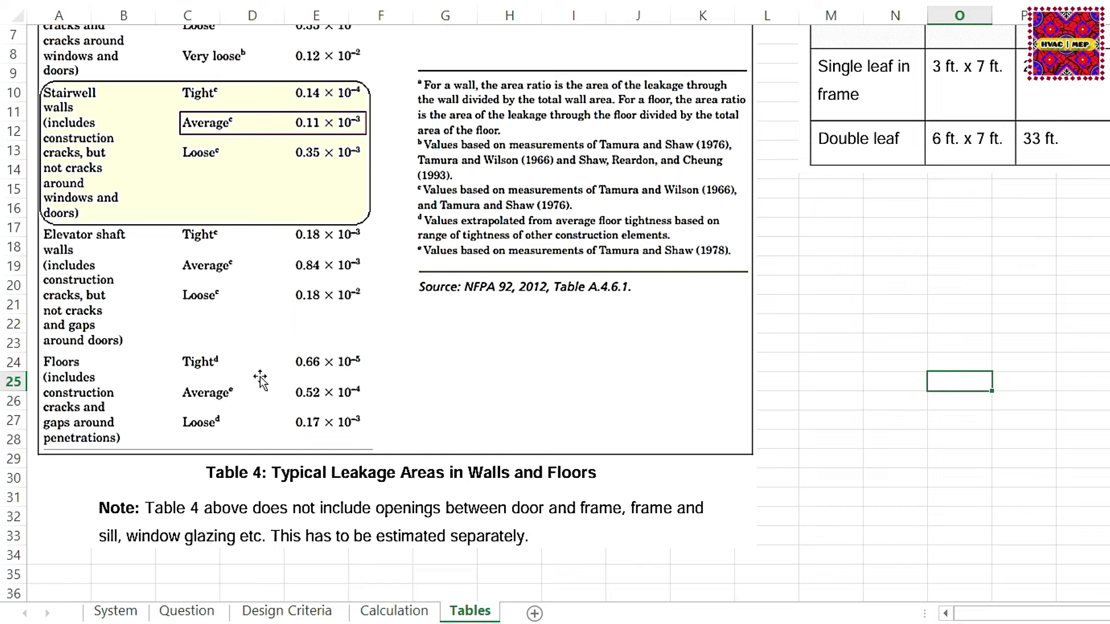
{"action": "scroll", "coordinate": [260, 380], "scroll_direction": "up", "scroll_amount": 2}
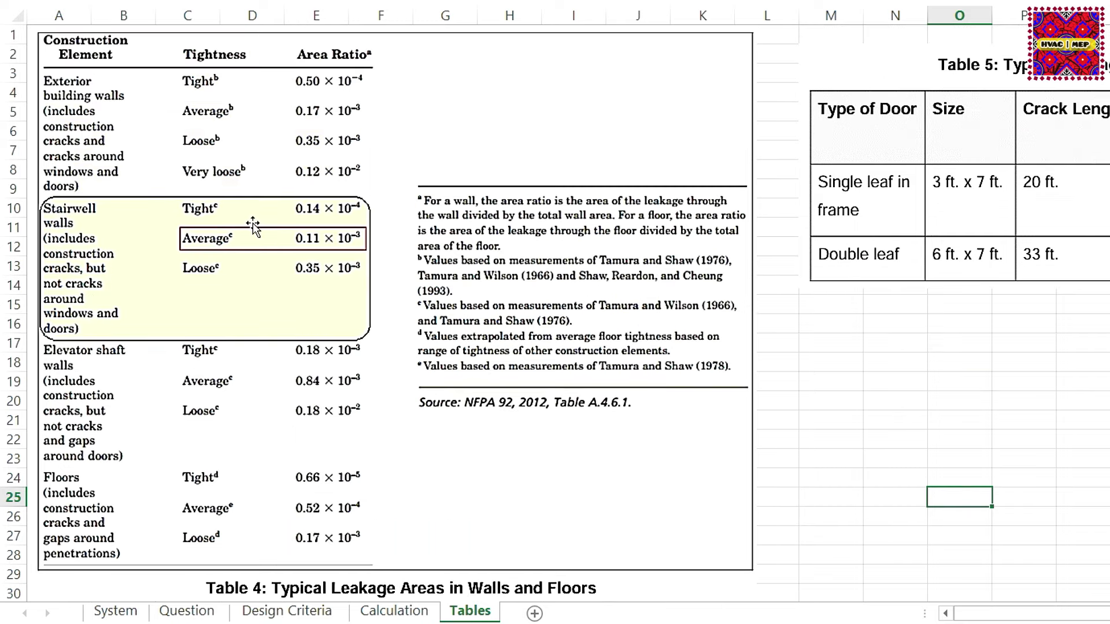
{"action": "scroll", "coordinate": [253, 225], "scroll_direction": "down", "scroll_amount": 2}
Step: On the Question sheet, highlight the Q1 and Q2 formulas and their (ΔP)½ terms
{"action": "left_click", "coordinate": [187, 611]}
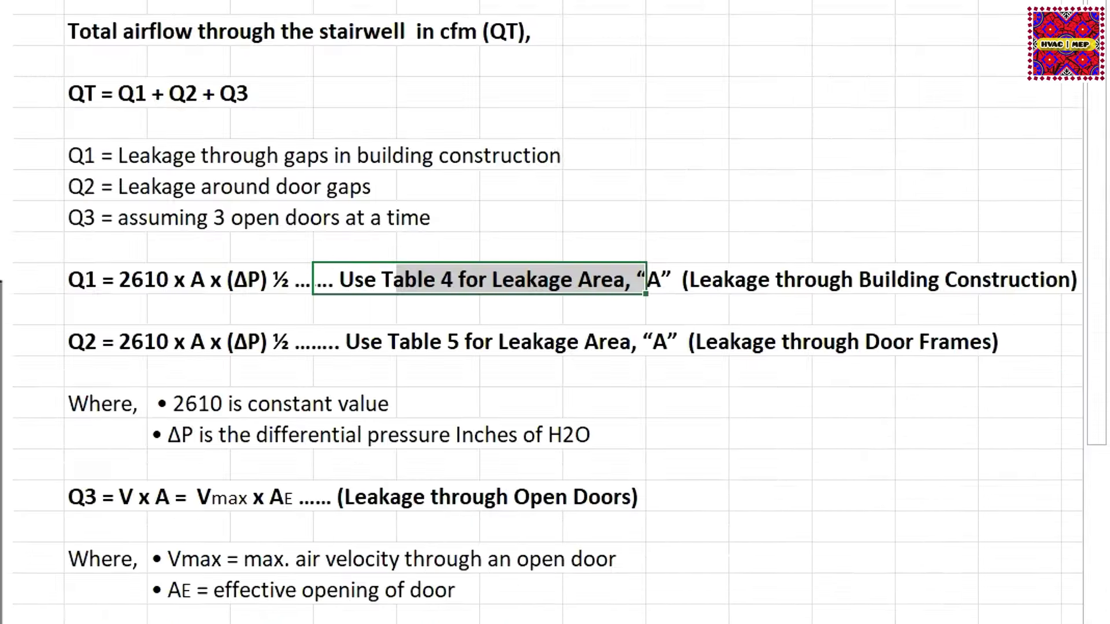
{"action": "left_click", "coordinate": [86, 346]}
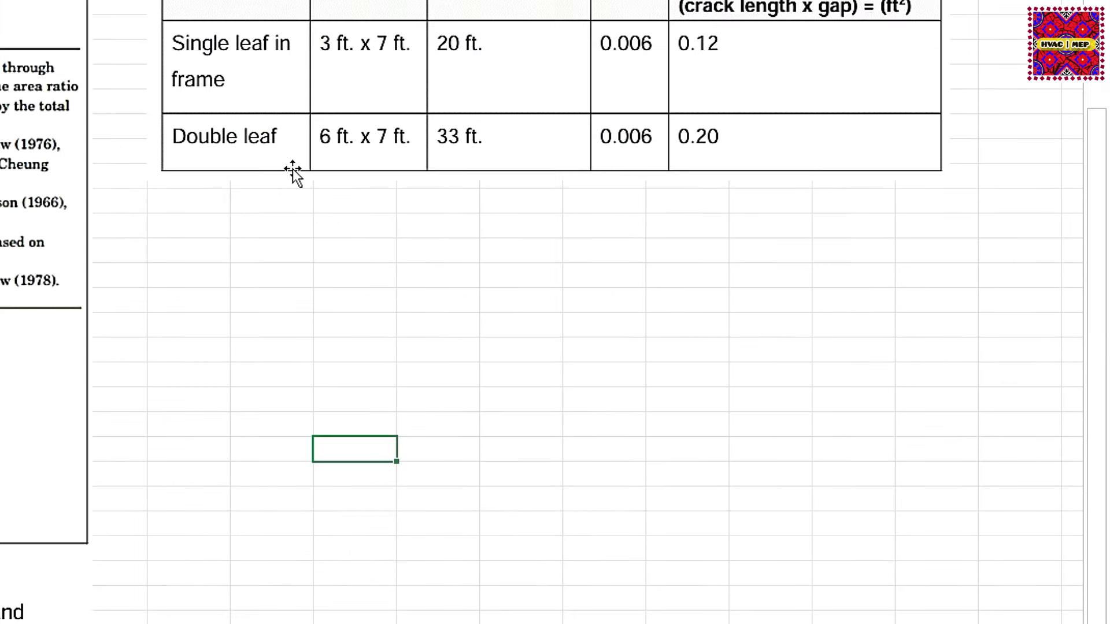
{"action": "scroll", "coordinate": [293, 172], "scroll_direction": "up", "scroll_amount": 2}
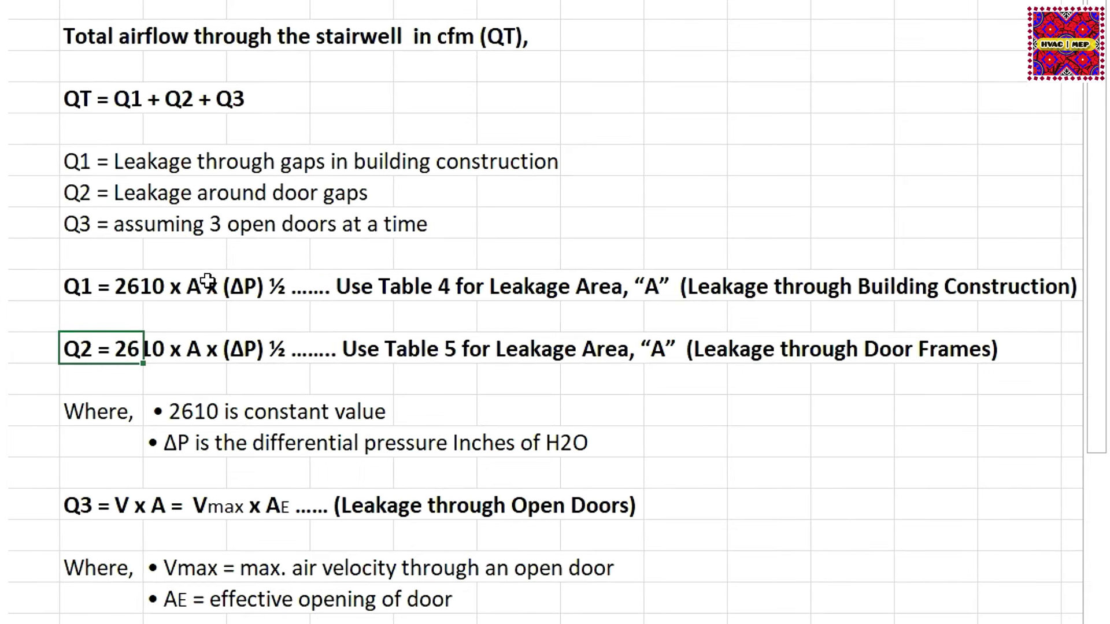
{"action": "left_click_drag", "start_coordinate": [107, 289], "coordinate": [330, 301]}
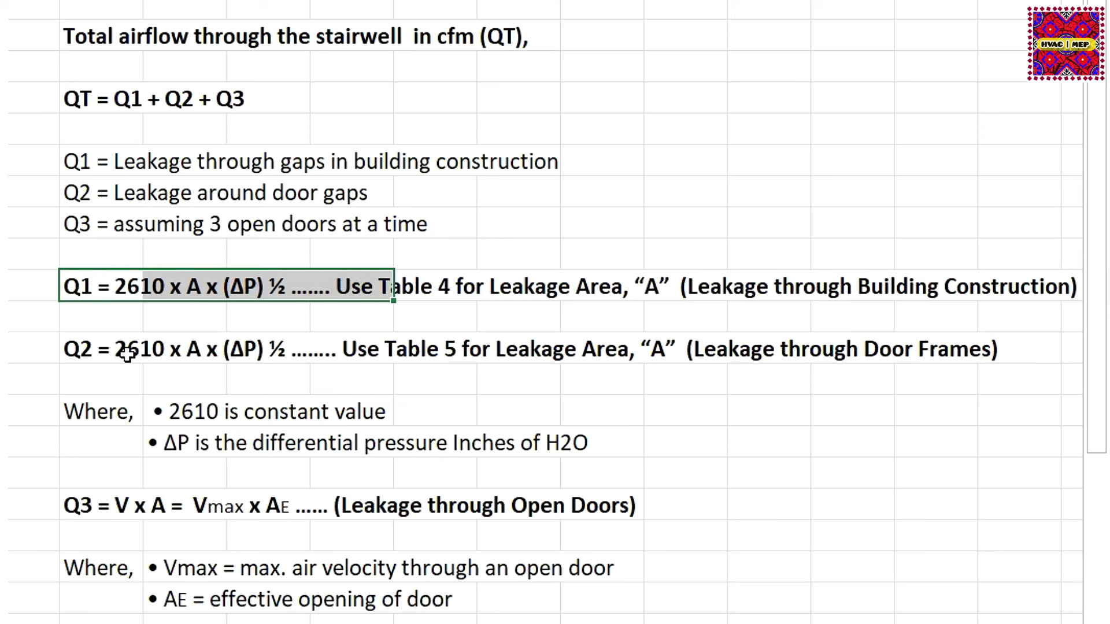
{"action": "left_click_drag", "start_coordinate": [99, 348], "coordinate": [261, 346]}
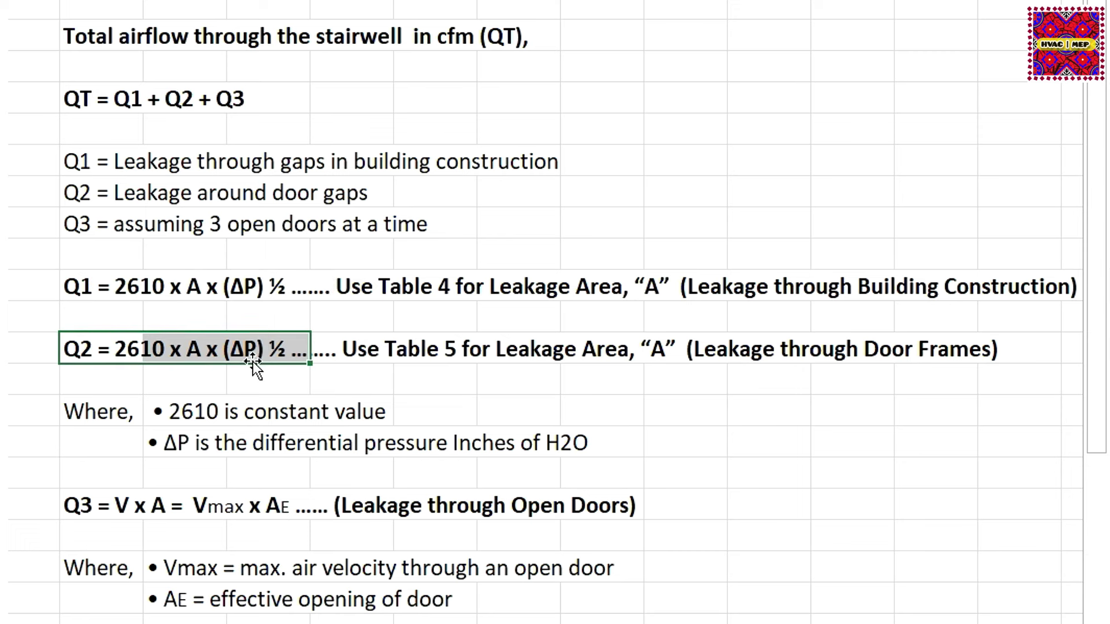
{"action": "left_click", "coordinate": [234, 296]}
{"action": "left_click", "coordinate": [237, 351]}
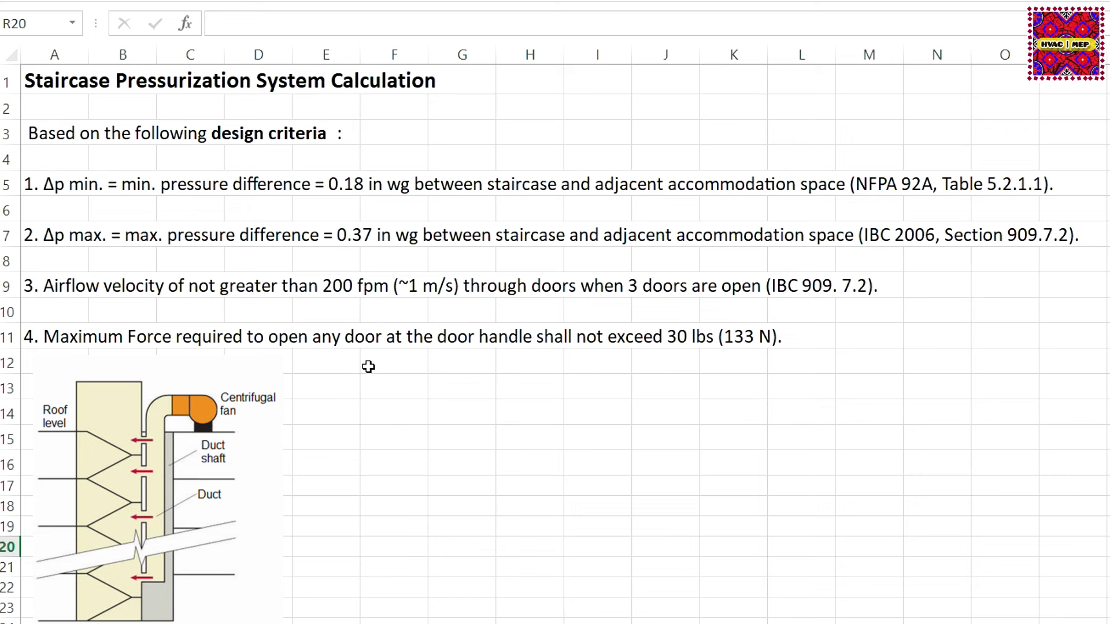
{"action": "left_click_drag", "start_coordinate": [54, 104], "coordinate": [435, 83]}
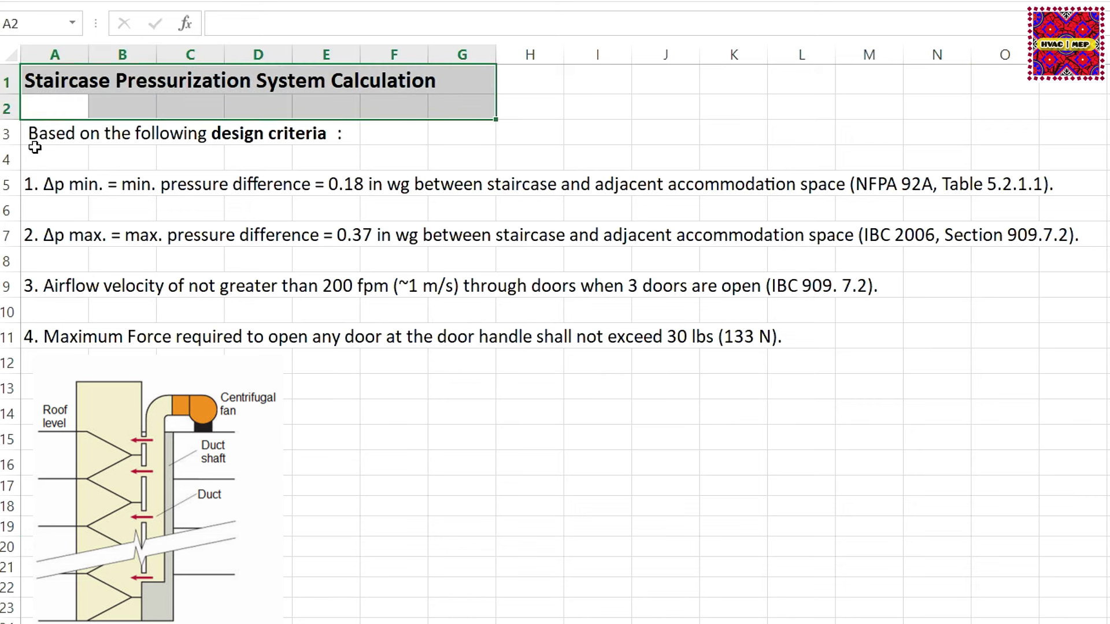
{"action": "left_click_drag", "start_coordinate": [35, 145], "coordinate": [323, 136]}
{"action": "left_click", "coordinate": [289, 374]}
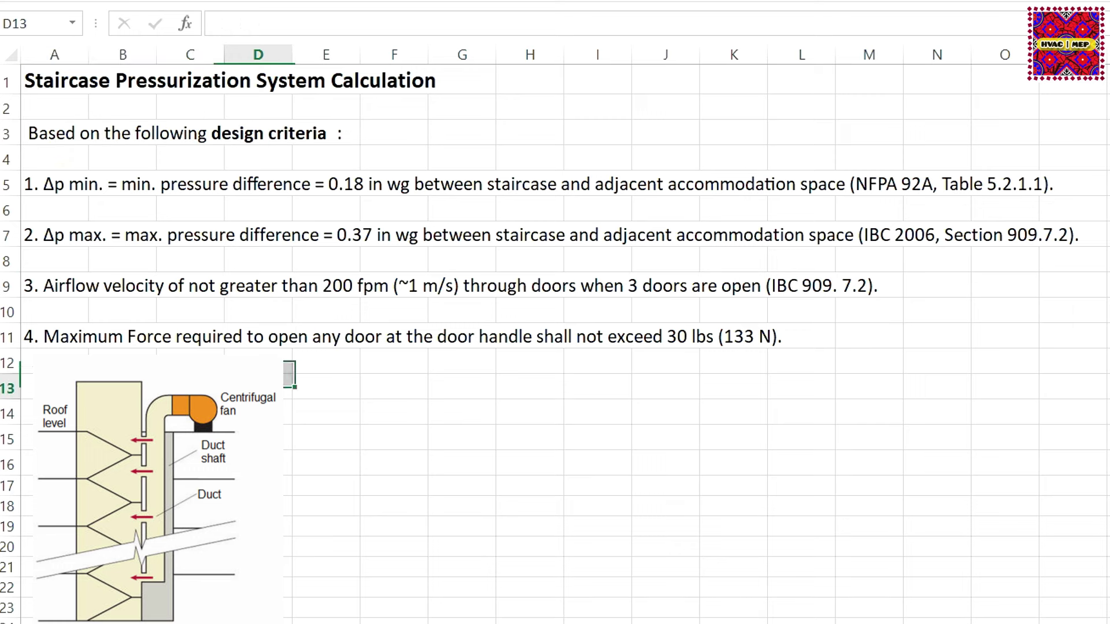
{"action": "left_click_drag", "start_coordinate": [36, 185], "coordinate": [1018, 183]}
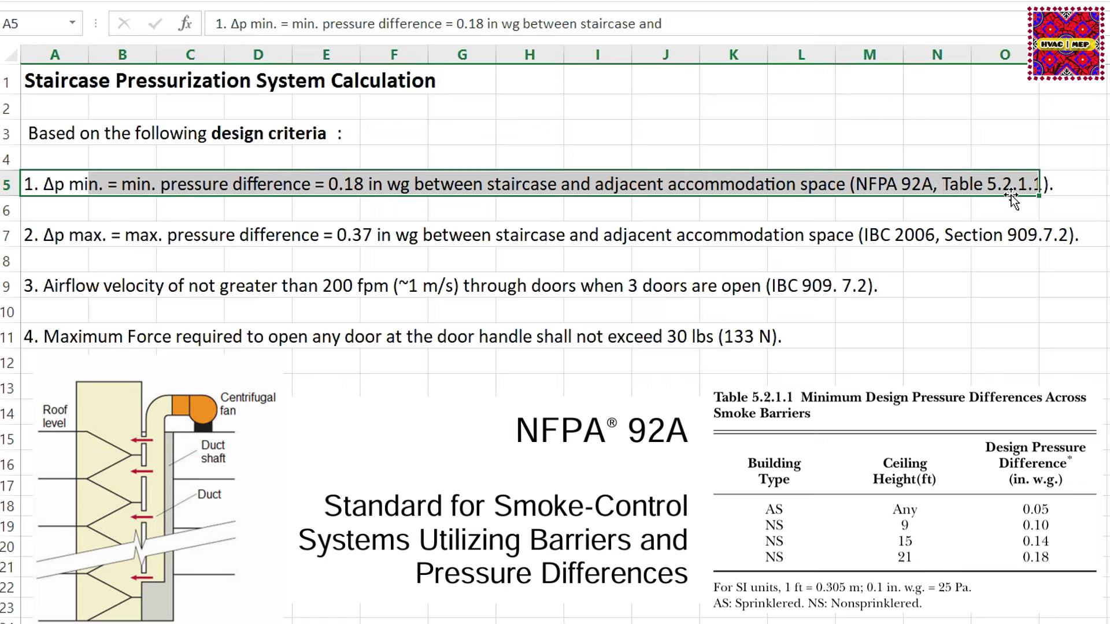
{"action": "left_click", "coordinate": [1047, 215]}
{"action": "left_click", "coordinate": [1025, 184]}
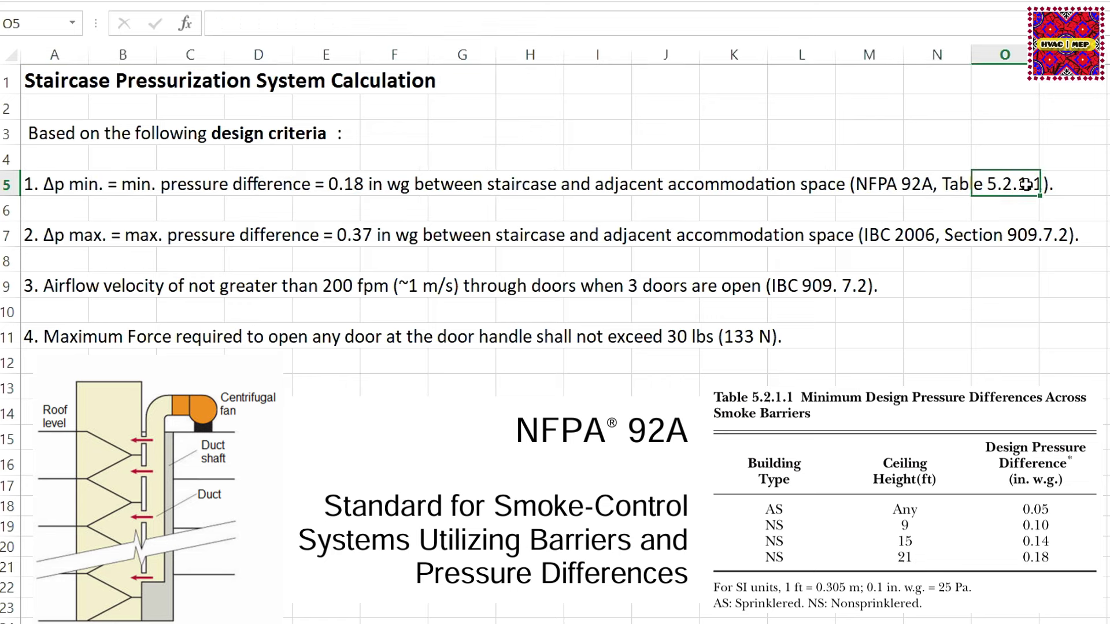
{"action": "left_click_drag", "start_coordinate": [26, 235], "coordinate": [1103, 243]}
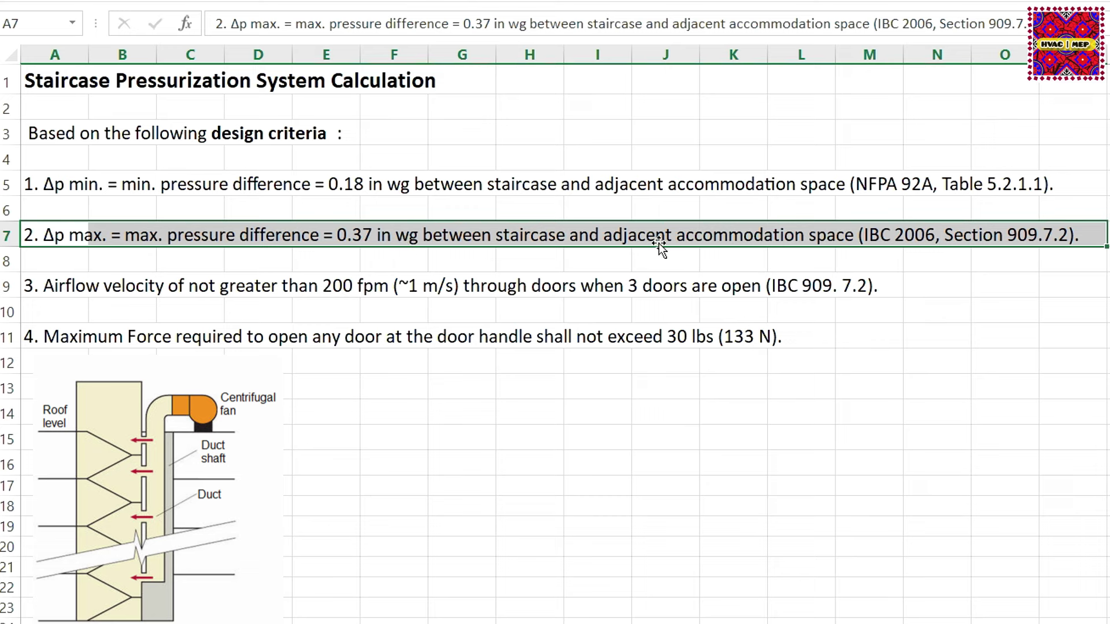
{"action": "left_click", "coordinate": [904, 237]}
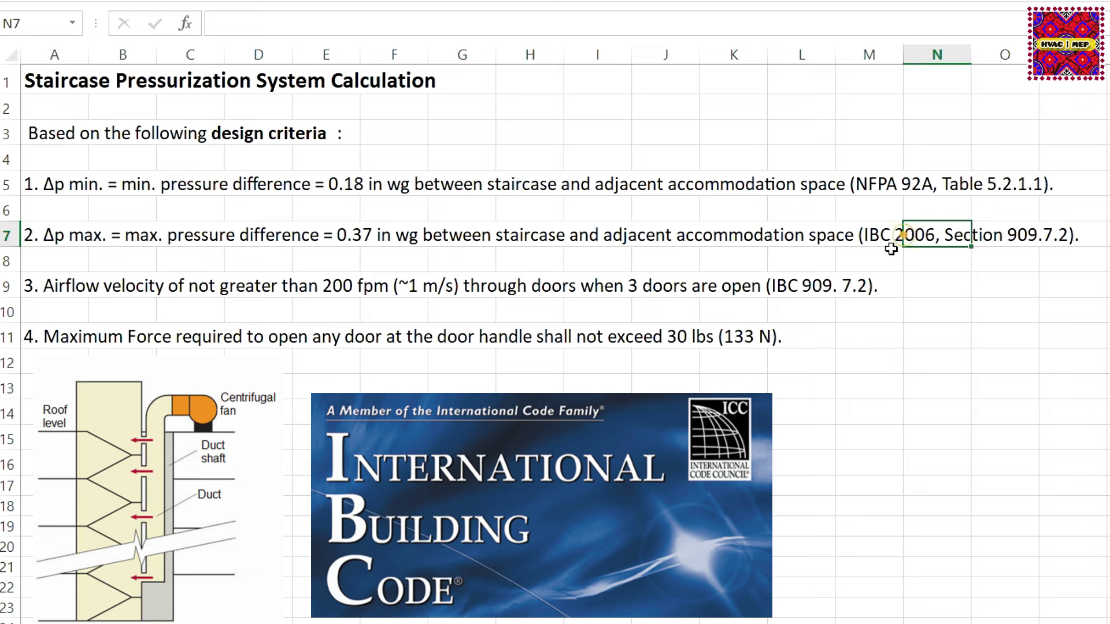
{"action": "left_click_drag", "start_coordinate": [876, 234], "coordinate": [1071, 232]}
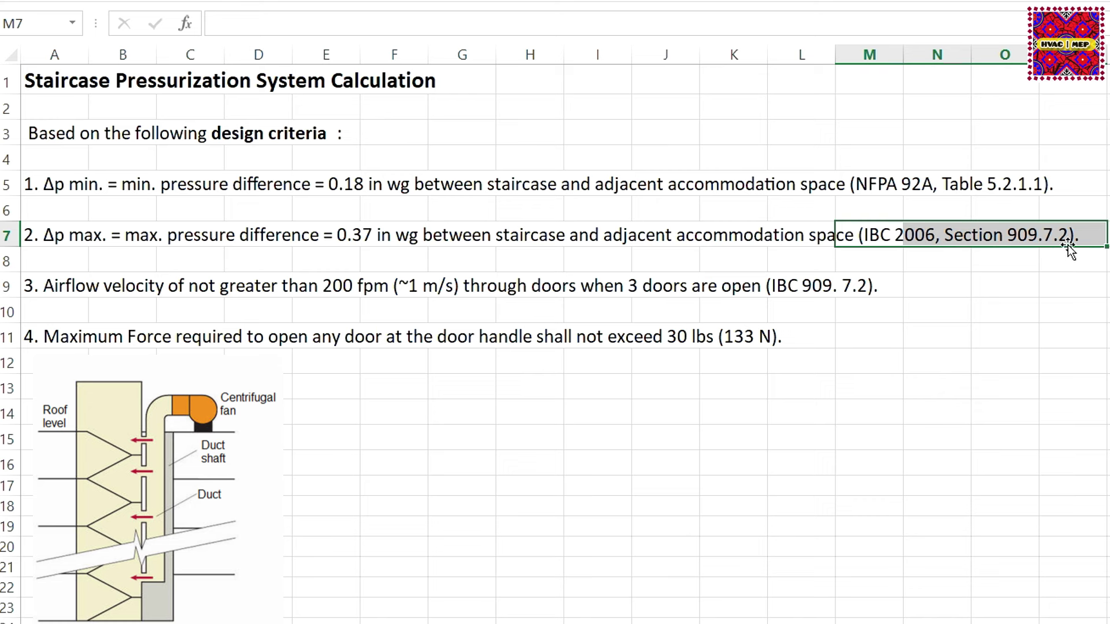
{"action": "left_click", "coordinate": [381, 413]}
{"action": "left_click_drag", "start_coordinate": [35, 285], "coordinate": [875, 282]}
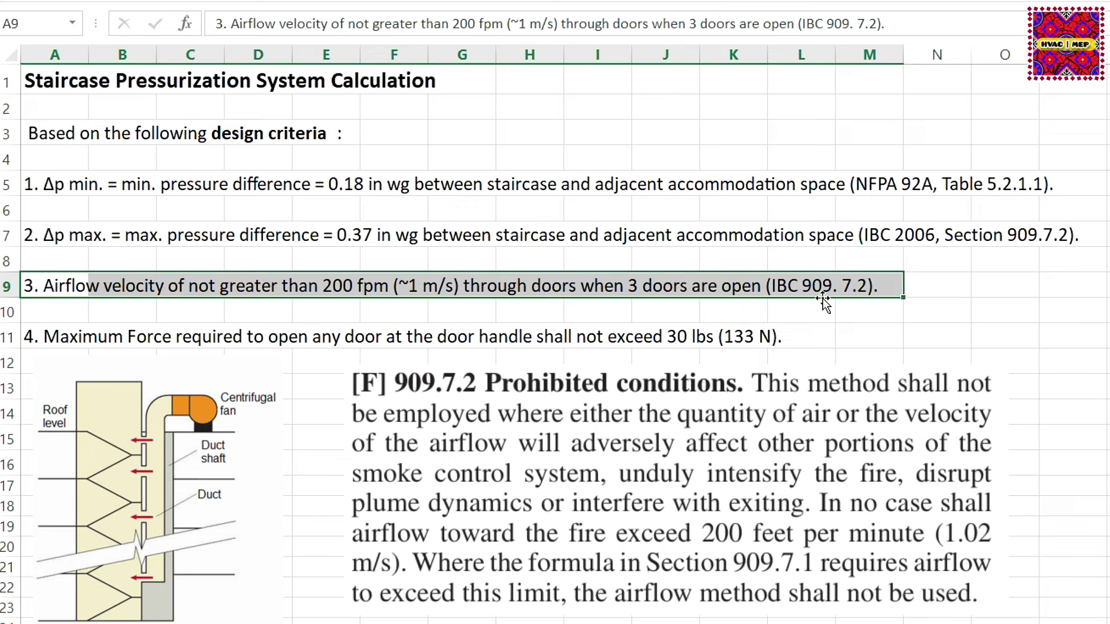
Step: Highlight the IBC 909.7.2 reference, the door-opening force criterion, and all four criteria rows
{"action": "left_click", "coordinate": [795, 282]}
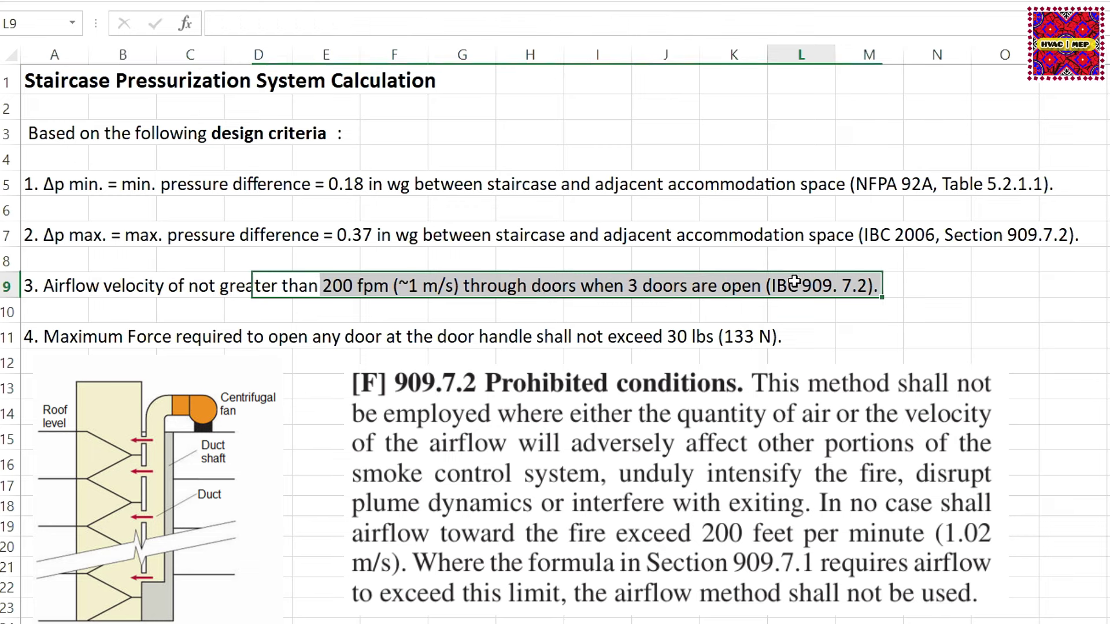
{"action": "left_click_drag", "start_coordinate": [797, 285], "coordinate": [867, 286]}
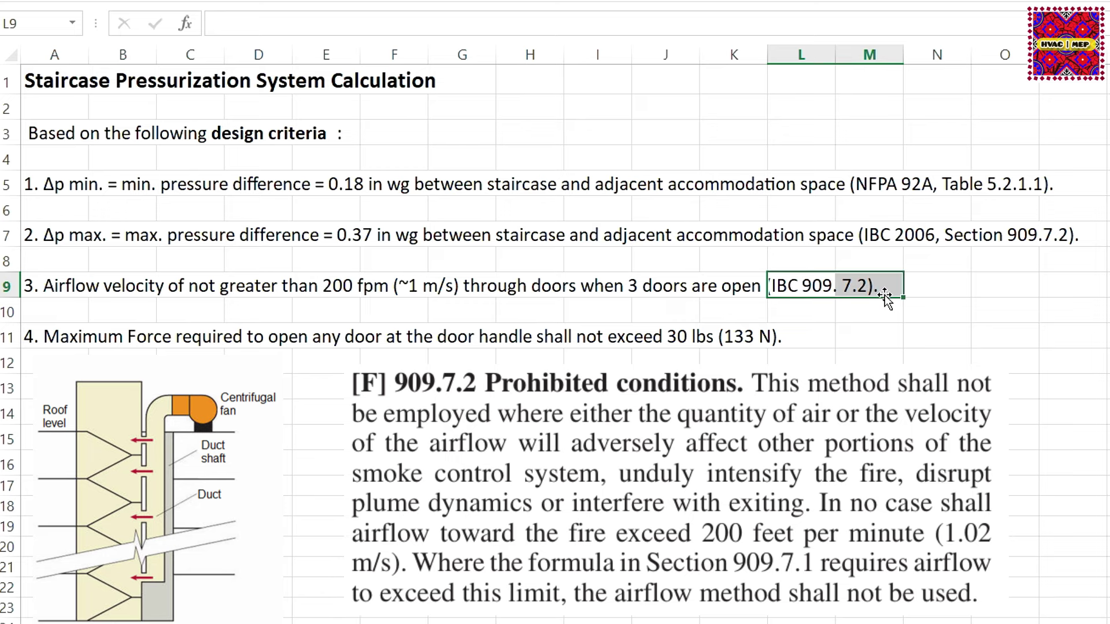
{"action": "left_click_drag", "start_coordinate": [29, 337], "coordinate": [832, 338]}
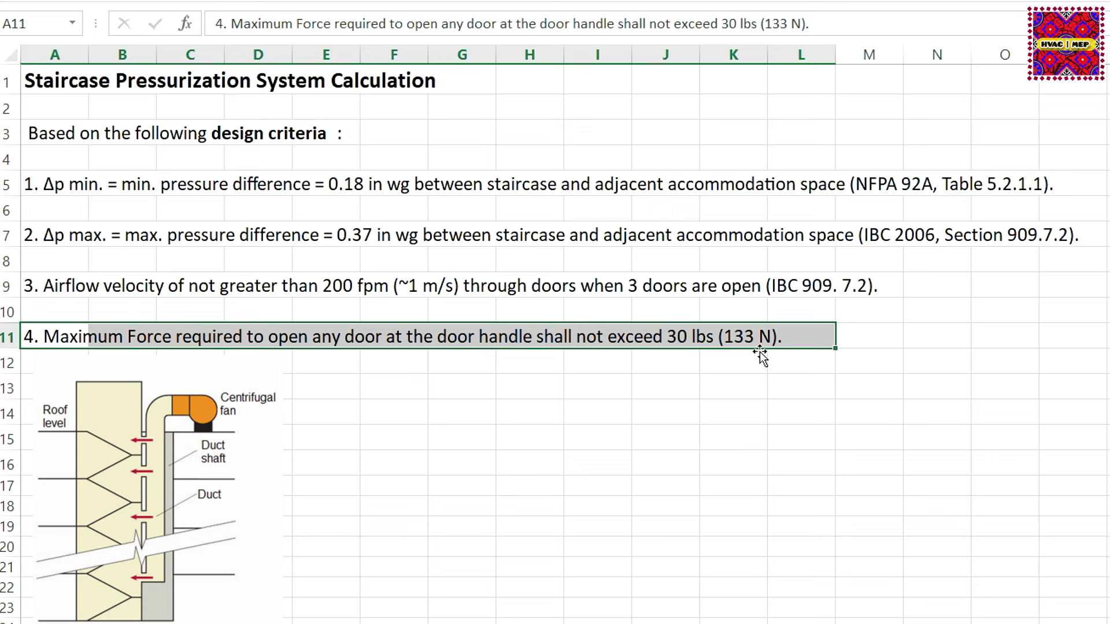
{"action": "mouse_move", "coordinate": [42, 185]}
{"action": "left_mouse_down"}
{"action": "mouse_move", "coordinate": [803, 364]}
{"action": "mouse_move", "coordinate": [1055, 336]}
{"action": "left_mouse_up"}
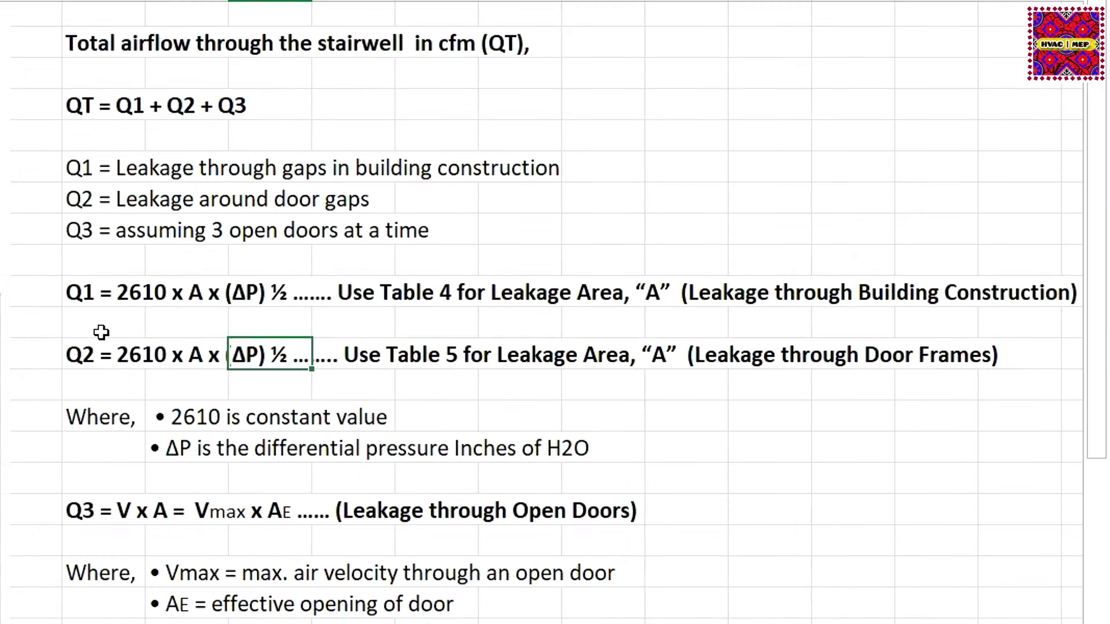
{"action": "left_click", "coordinate": [101, 341]}
{"action": "left_click_drag", "start_coordinate": [62, 507], "coordinate": [557, 510]}
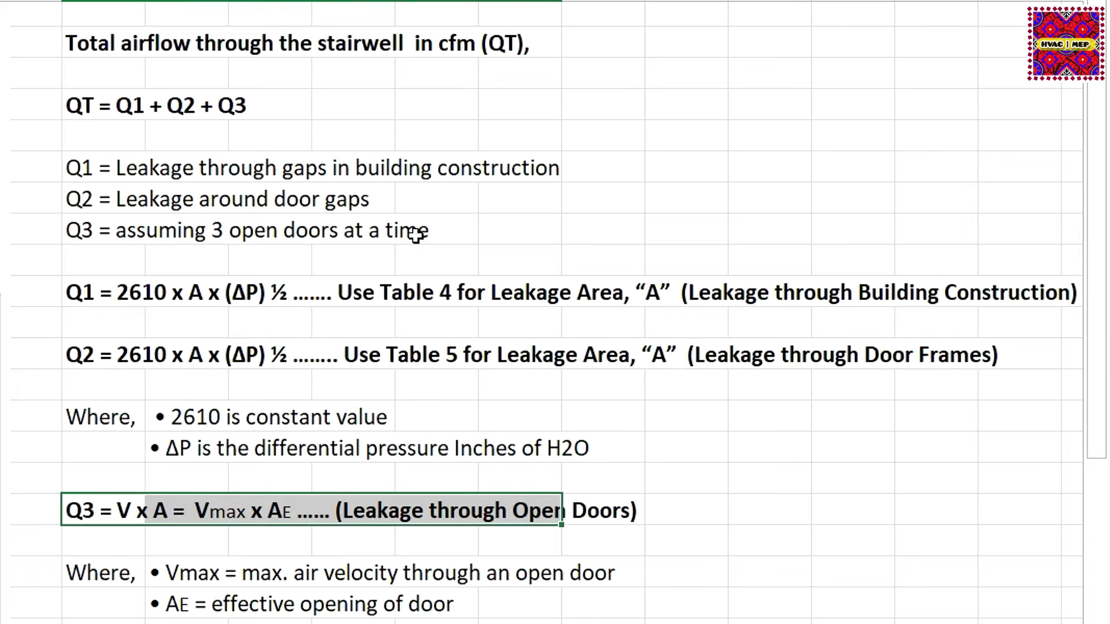
{"action": "left_click_drag", "start_coordinate": [85, 234], "coordinate": [456, 231]}
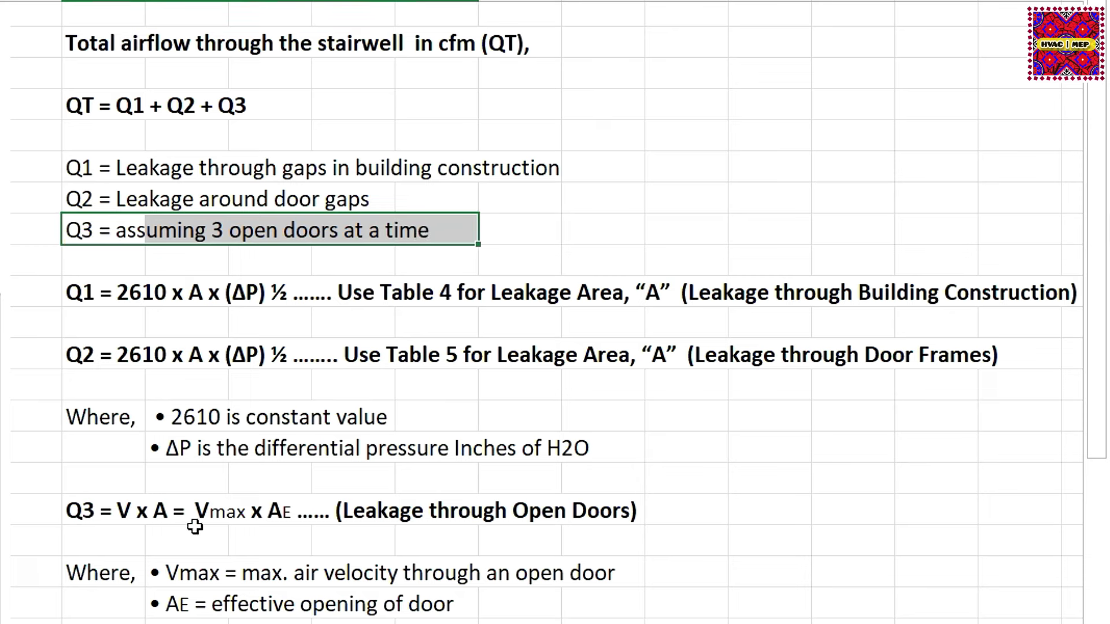
{"action": "left_click_drag", "start_coordinate": [85, 449], "coordinate": [211, 451]}
{"action": "left_click_drag", "start_coordinate": [84, 518], "coordinate": [717, 511]}
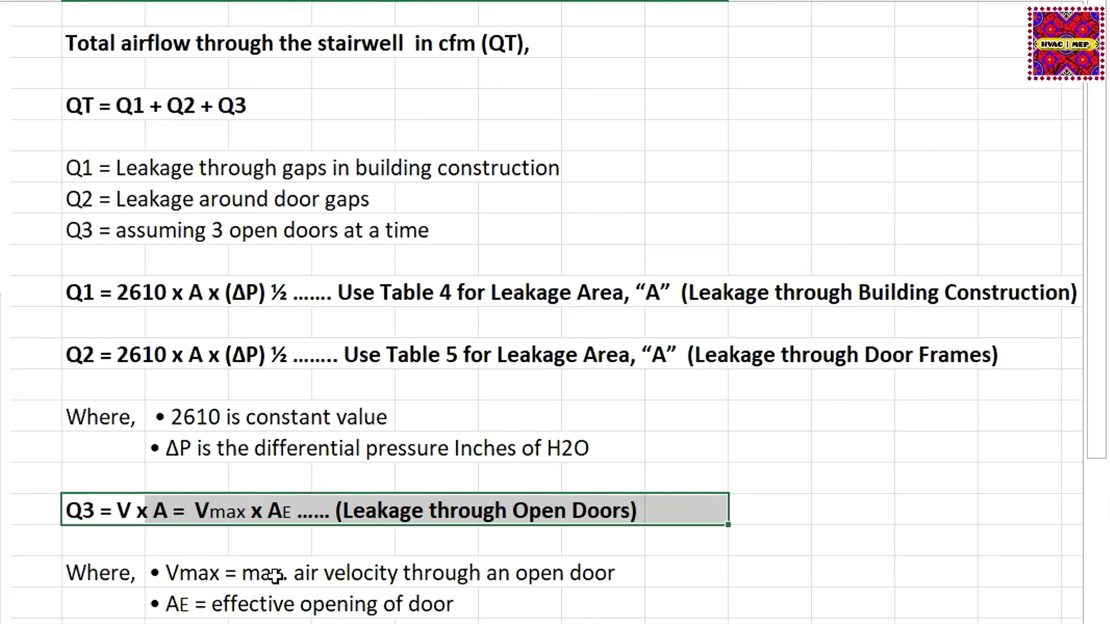
{"action": "mouse_move", "coordinate": [190, 576]}
{"action": "left_mouse_down"}
{"action": "mouse_move", "coordinate": [523, 577]}
{"action": "mouse_move", "coordinate": [634, 602]}
{"action": "left_mouse_up"}
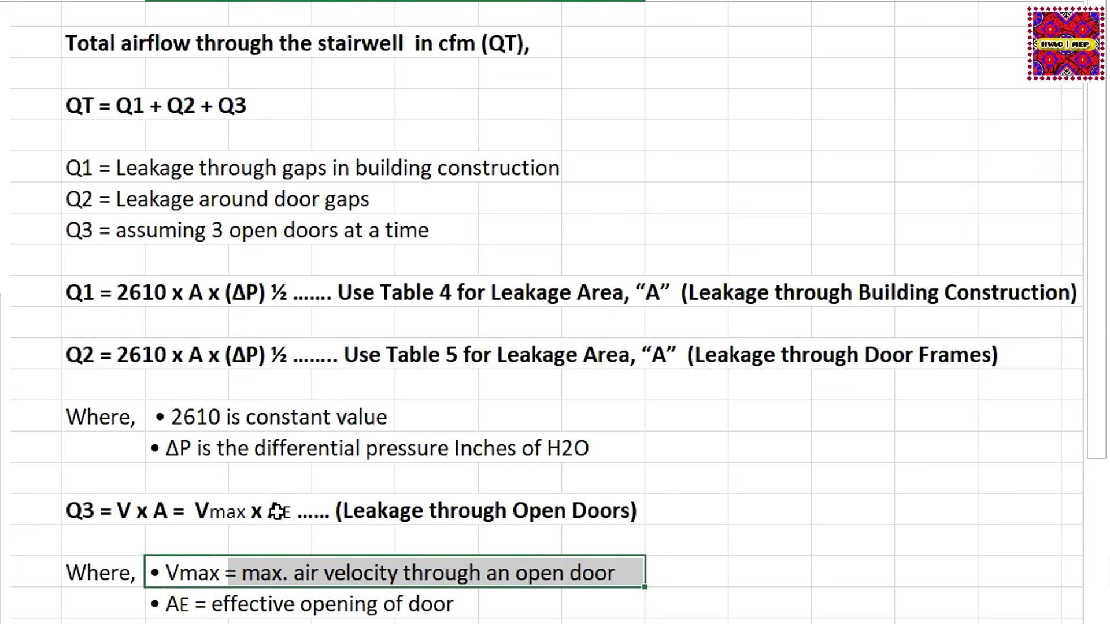
{"action": "left_click_drag", "start_coordinate": [182, 604], "coordinate": [455, 606]}
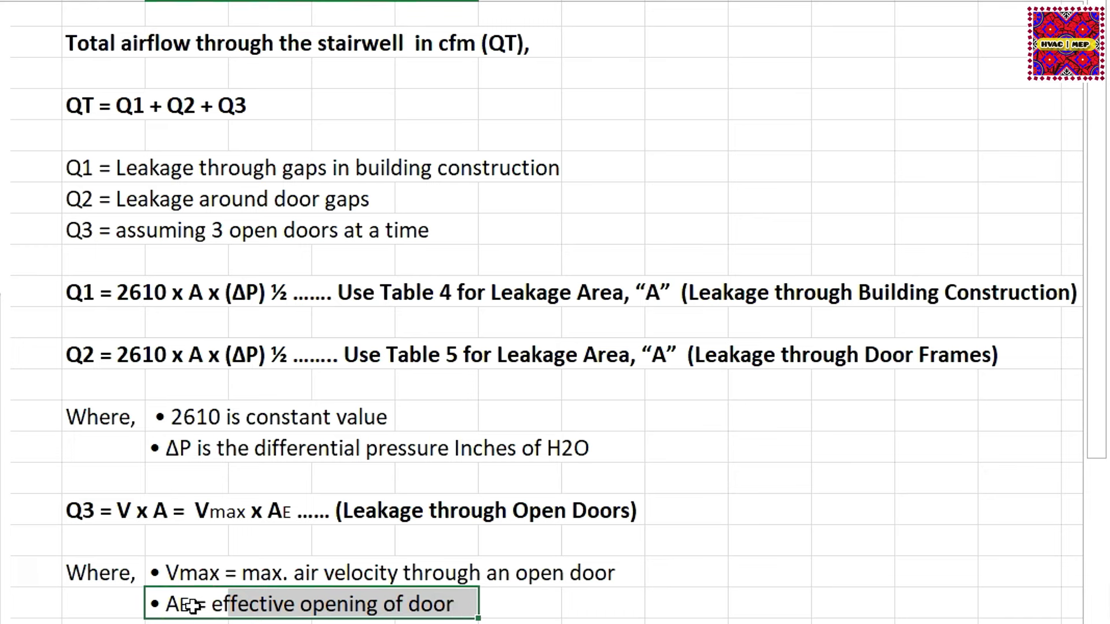
{"action": "left_click", "coordinate": [87, 356]}
{"action": "left_click", "coordinate": [81, 498]}
{"action": "left_click", "coordinate": [87, 479]}
{"action": "left_click", "coordinate": [70, 293]}
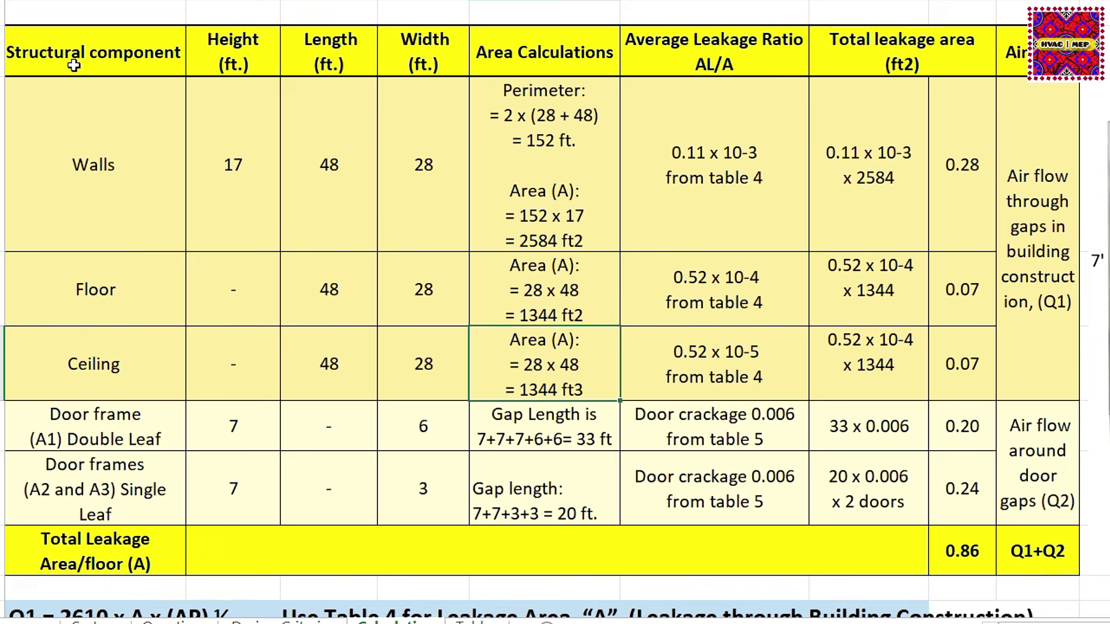
{"action": "left_click", "coordinate": [104, 168]}
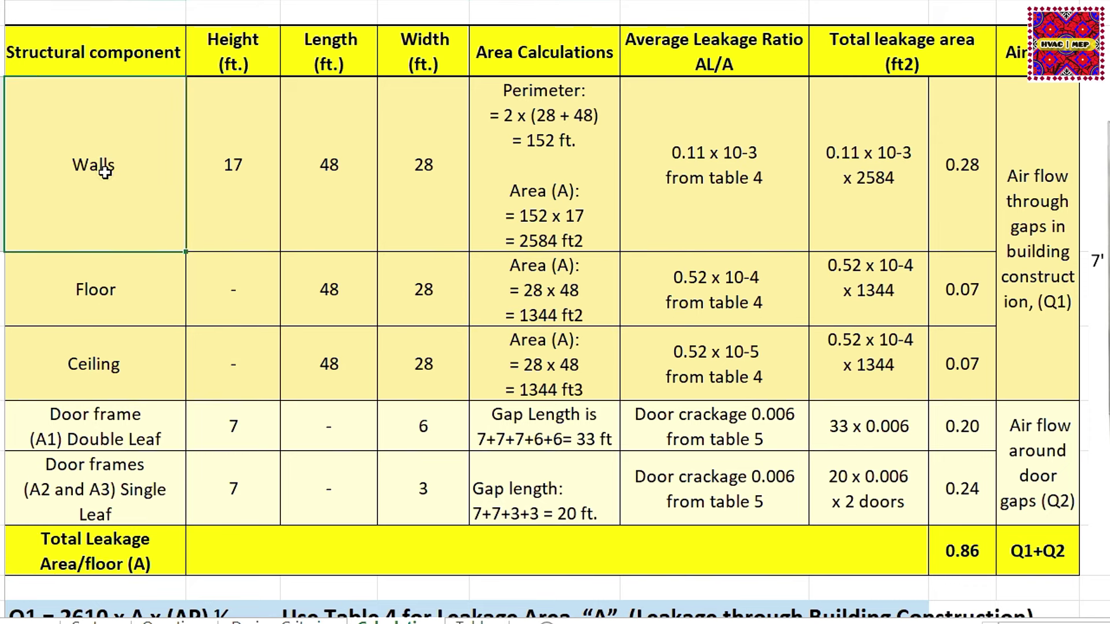
{"action": "left_click", "coordinate": [128, 281]}
{"action": "left_click", "coordinate": [104, 363]}
{"action": "left_click", "coordinate": [116, 156]}
{"action": "left_click", "coordinate": [109, 295]}
{"action": "left_click", "coordinate": [102, 359]}
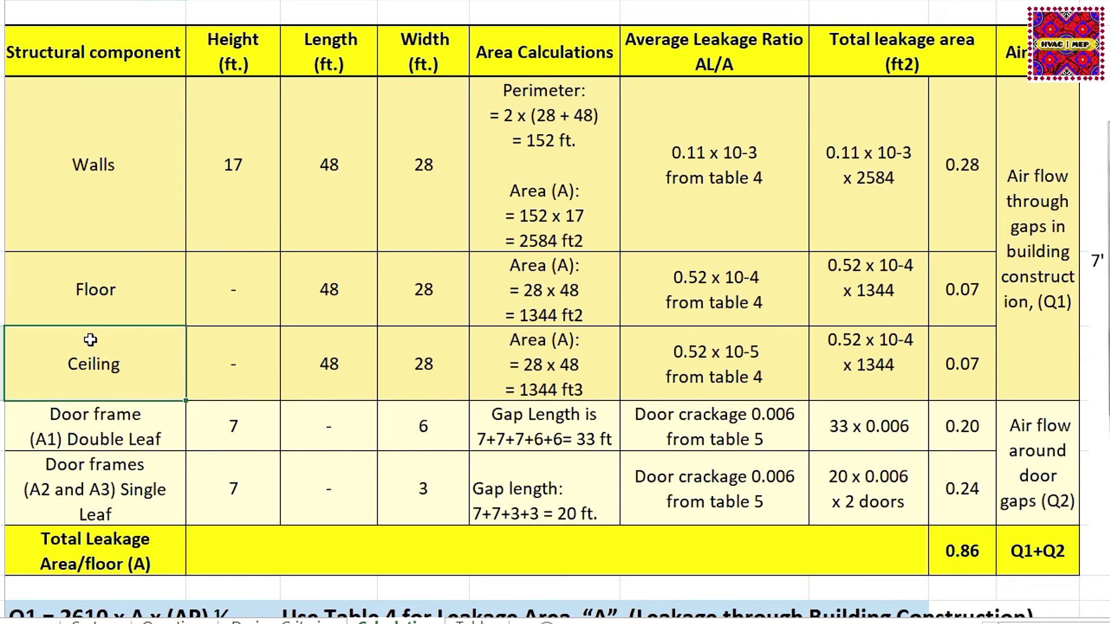
{"action": "left_click", "coordinate": [107, 227]}
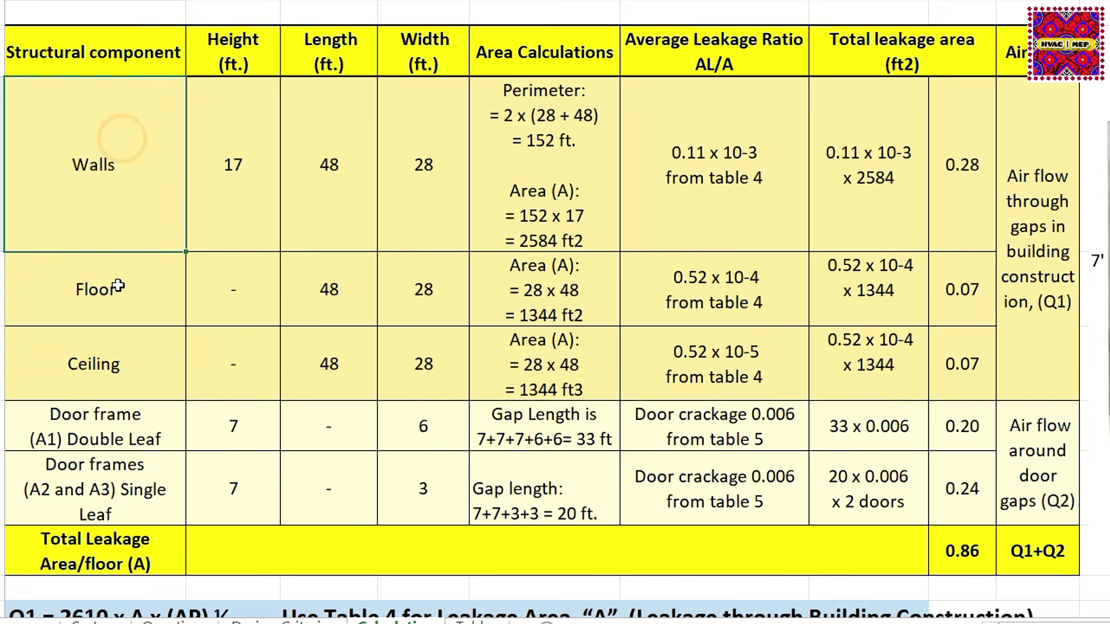
{"action": "left_click", "coordinate": [1031, 179]}
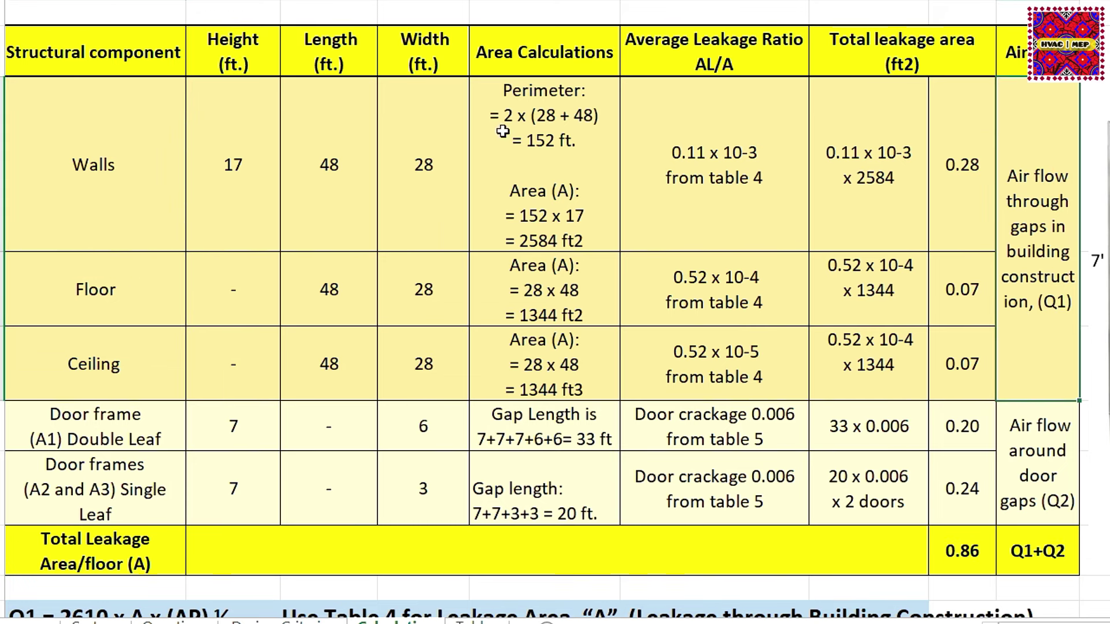
{"action": "left_click", "coordinate": [79, 173]}
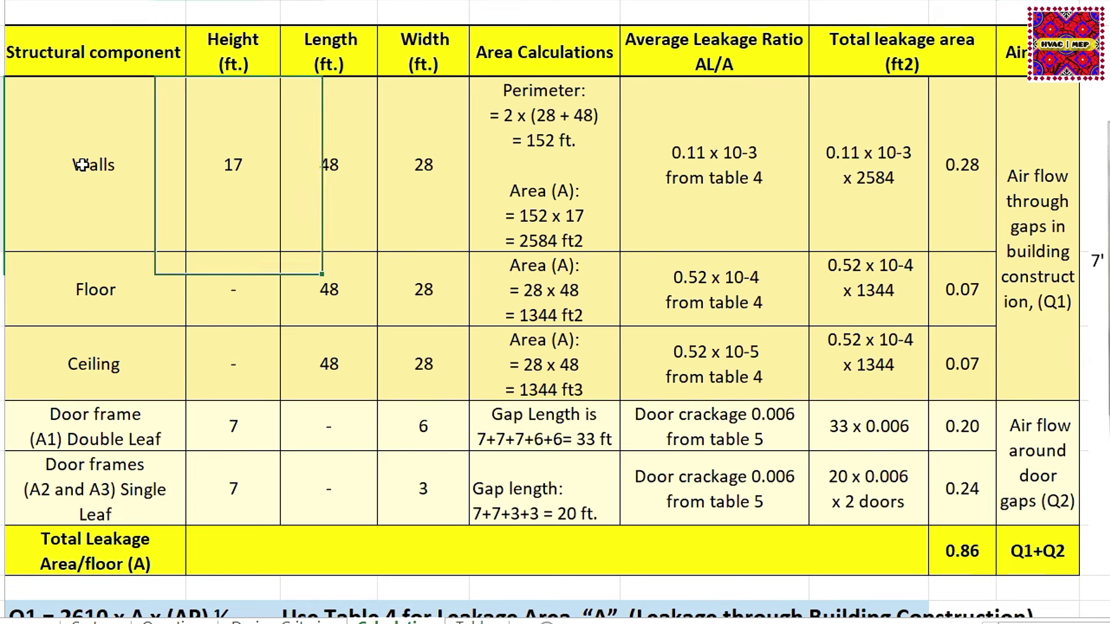
{"action": "left_click", "coordinate": [264, 51]}
{"action": "left_click", "coordinate": [362, 59]}
{"action": "left_click", "coordinate": [421, 65]}
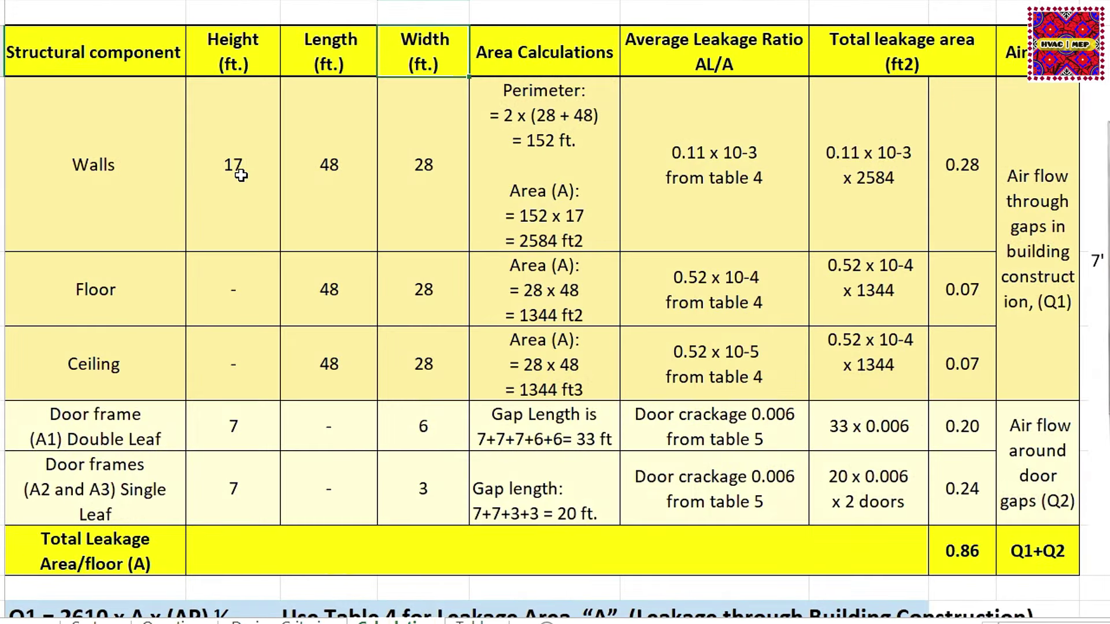
Step: Point out the stair walls' dimensions: 17 ft height, 48 ft length, 28 ft width
{"action": "left_click", "coordinate": [242, 172]}
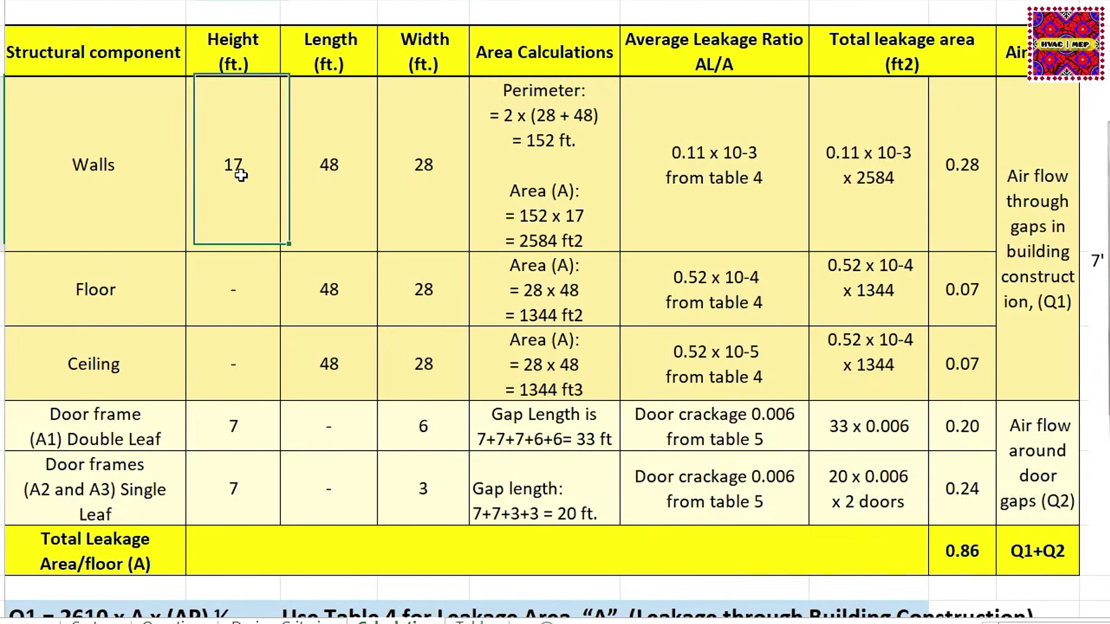
{"action": "left_click", "coordinate": [332, 188]}
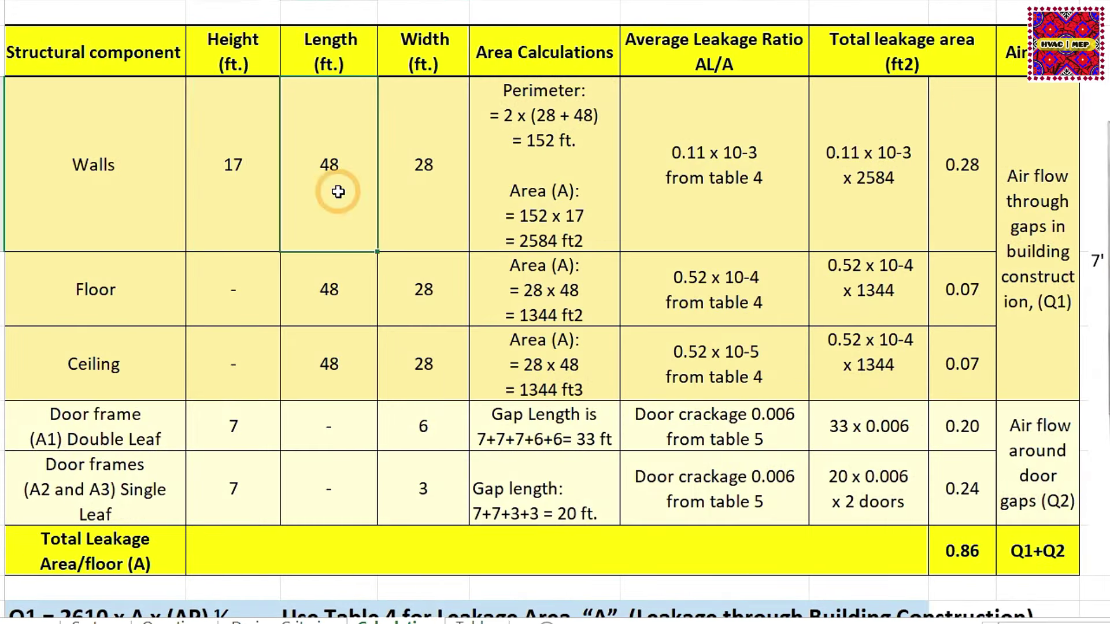
{"action": "left_click", "coordinate": [407, 186]}
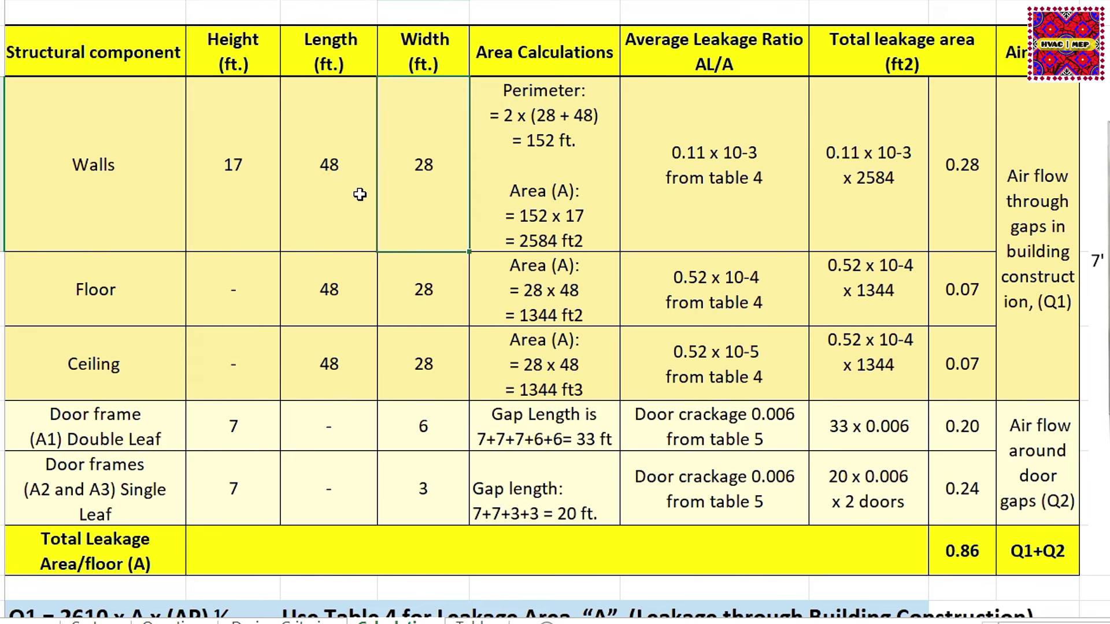
{"action": "left_click", "coordinate": [225, 195]}
{"action": "left_click", "coordinate": [311, 187]}
{"action": "left_click", "coordinate": [386, 185]}
{"action": "left_click", "coordinate": [342, 177]}
{"action": "left_click", "coordinate": [442, 173]}
{"action": "left_click", "coordinate": [340, 175]}
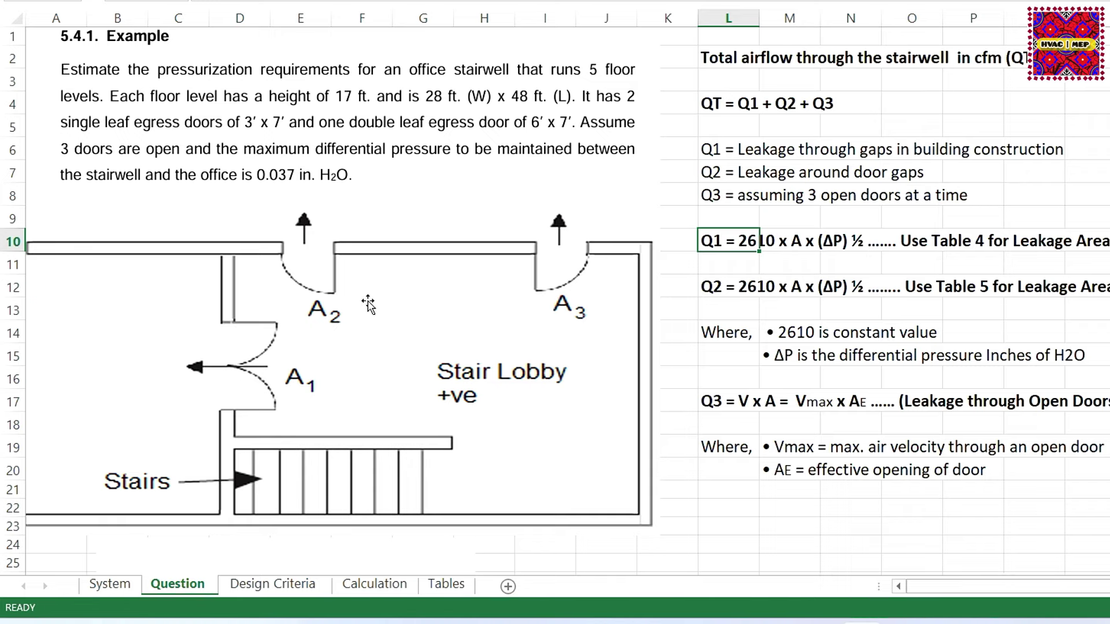
Step: Compare Question and Calculation sheets, ending on the walls' 152 ft perimeter and 2584 ft2 area
{"action": "left_click", "coordinate": [373, 585]}
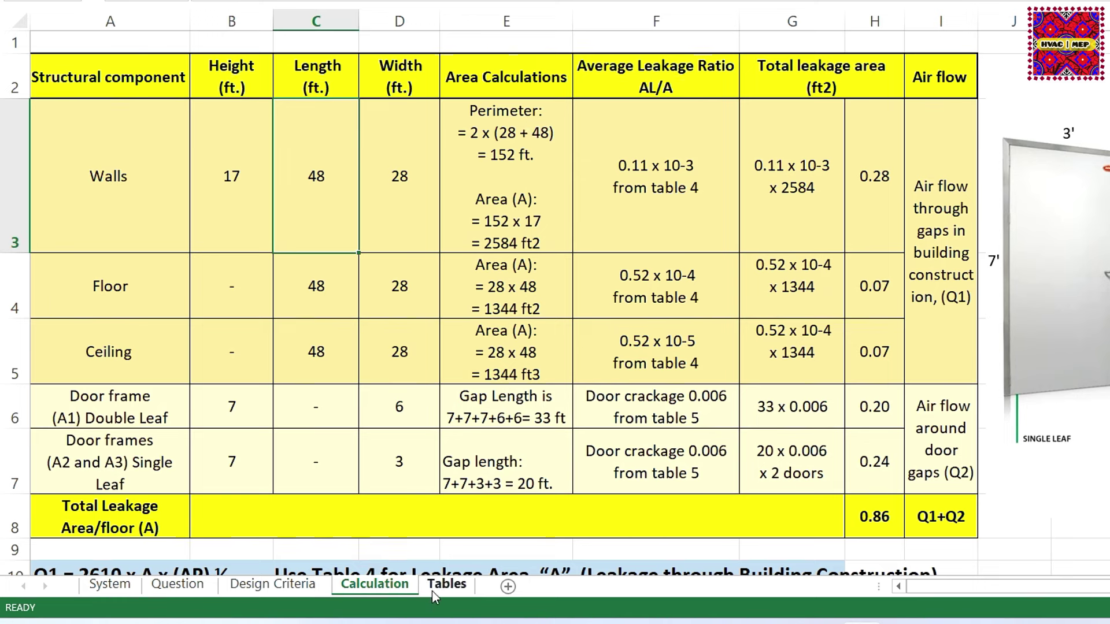
{"action": "left_click", "coordinate": [193, 587]}
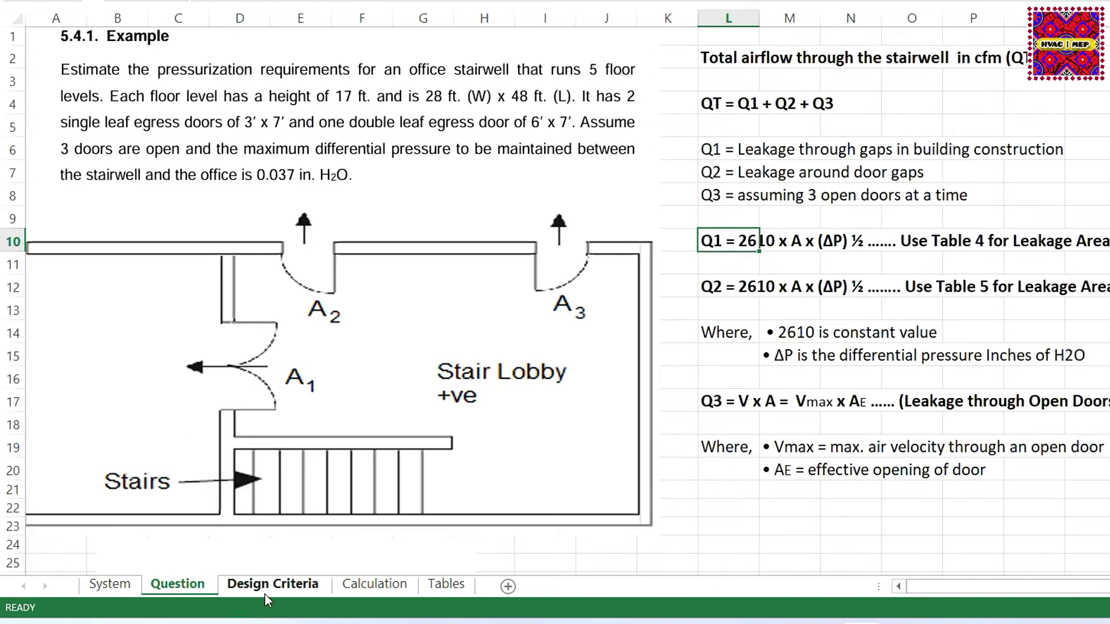
{"action": "left_click", "coordinate": [370, 585]}
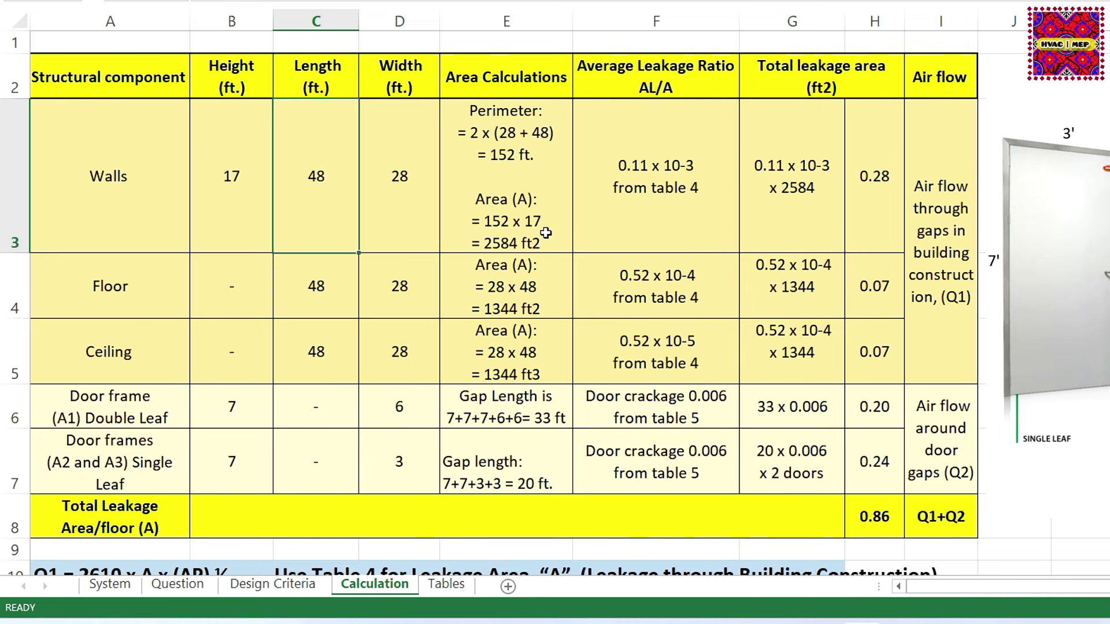
{"action": "left_click", "coordinate": [234, 185]}
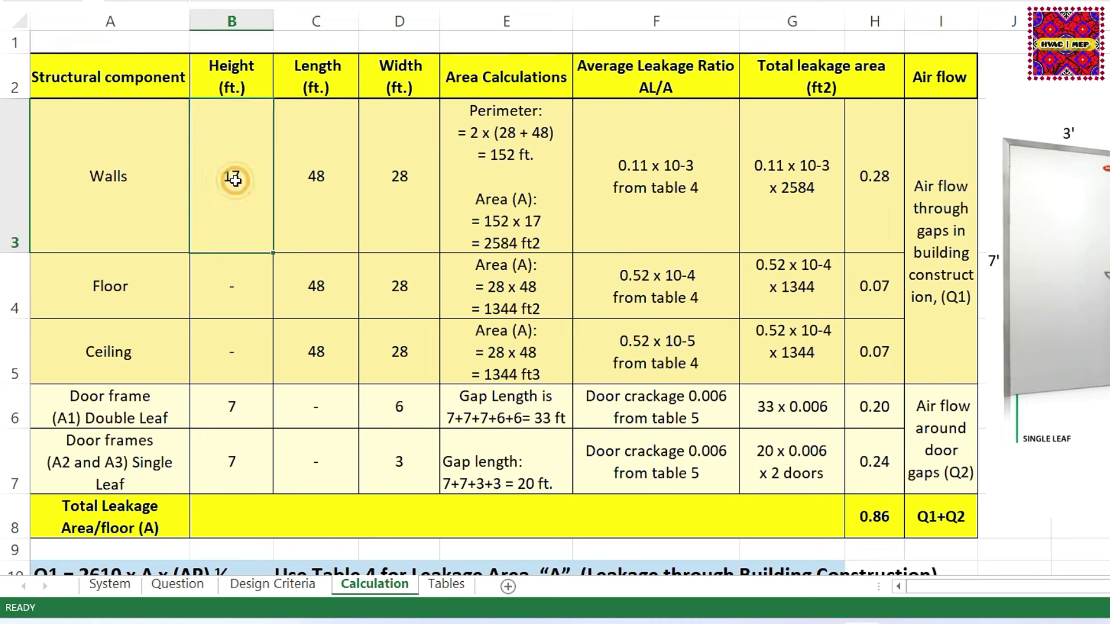
{"action": "left_click", "coordinate": [518, 164]}
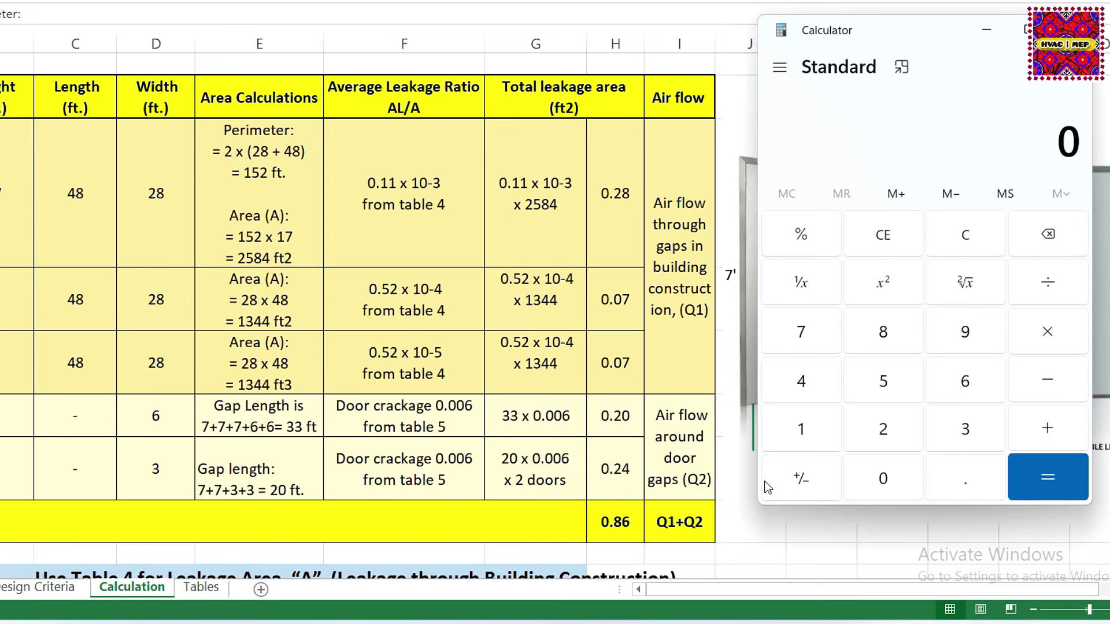
Step: Compute the wall area 152 × 17 in Calculator
{"action": "left_click", "coordinate": [810, 426]}
{"action": "left_click", "coordinate": [884, 384]}
{"action": "left_click", "coordinate": [882, 429]}
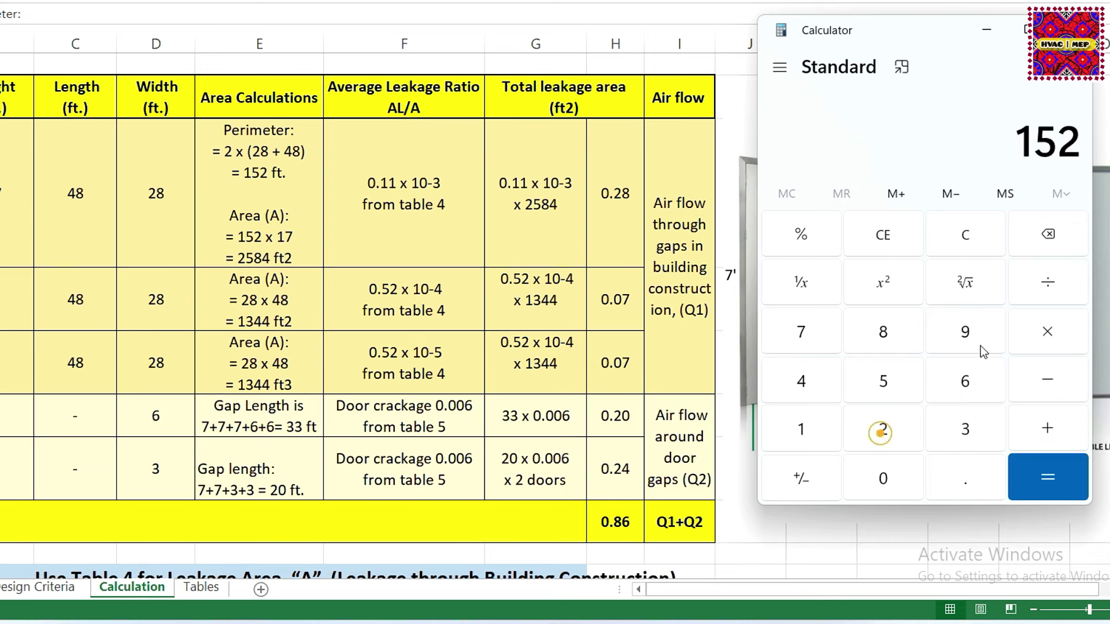
{"action": "left_click", "coordinate": [1070, 332]}
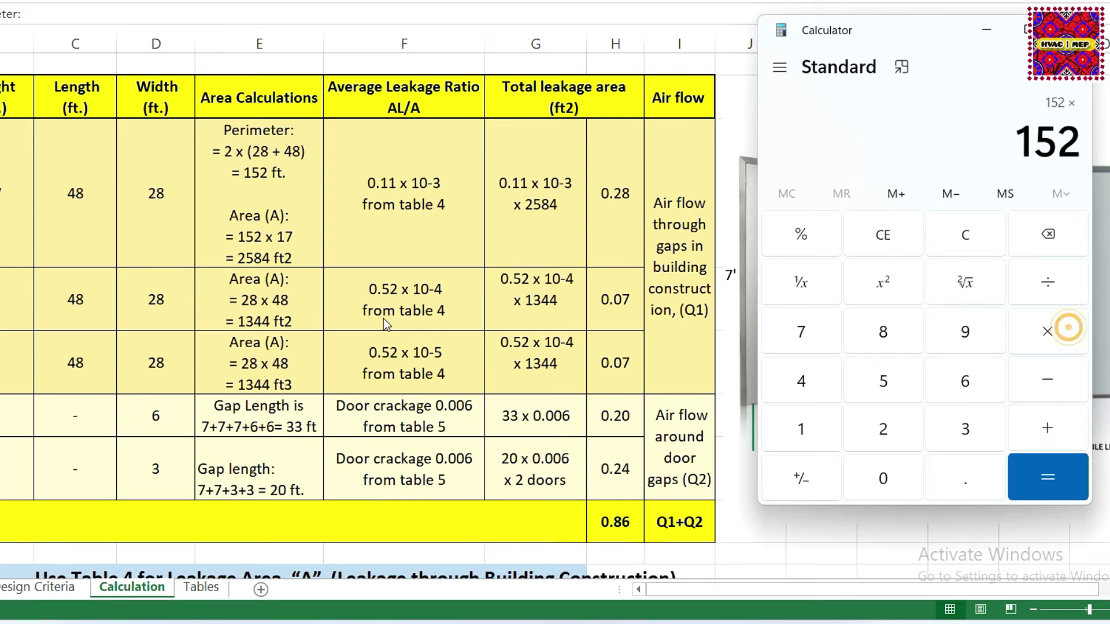
{"action": "left_click", "coordinate": [803, 425]}
{"action": "left_click", "coordinate": [801, 331]}
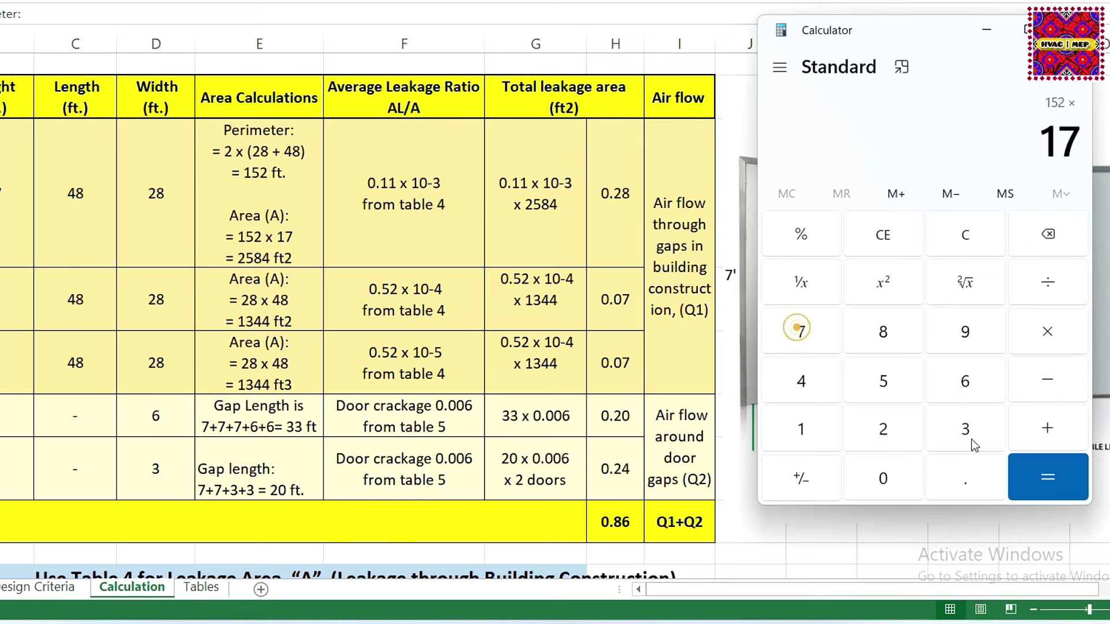
{"action": "left_click", "coordinate": [1050, 477]}
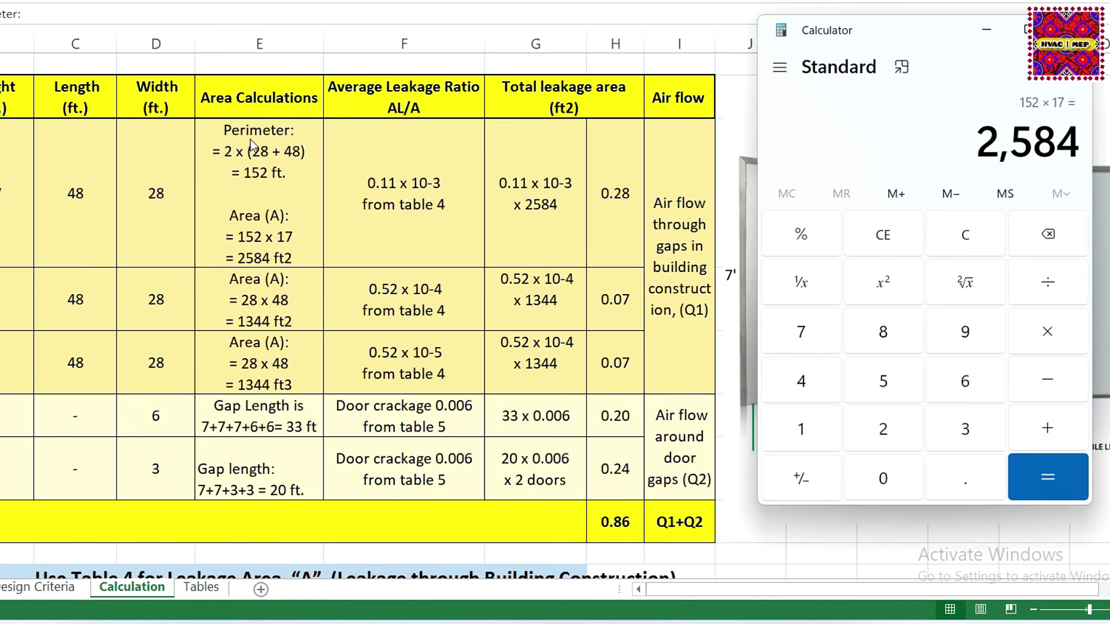
Step: Verify the perimeter (28 + 48) × 2 = 152, then minimize Calculator
{"action": "left_click", "coordinate": [975, 233]}
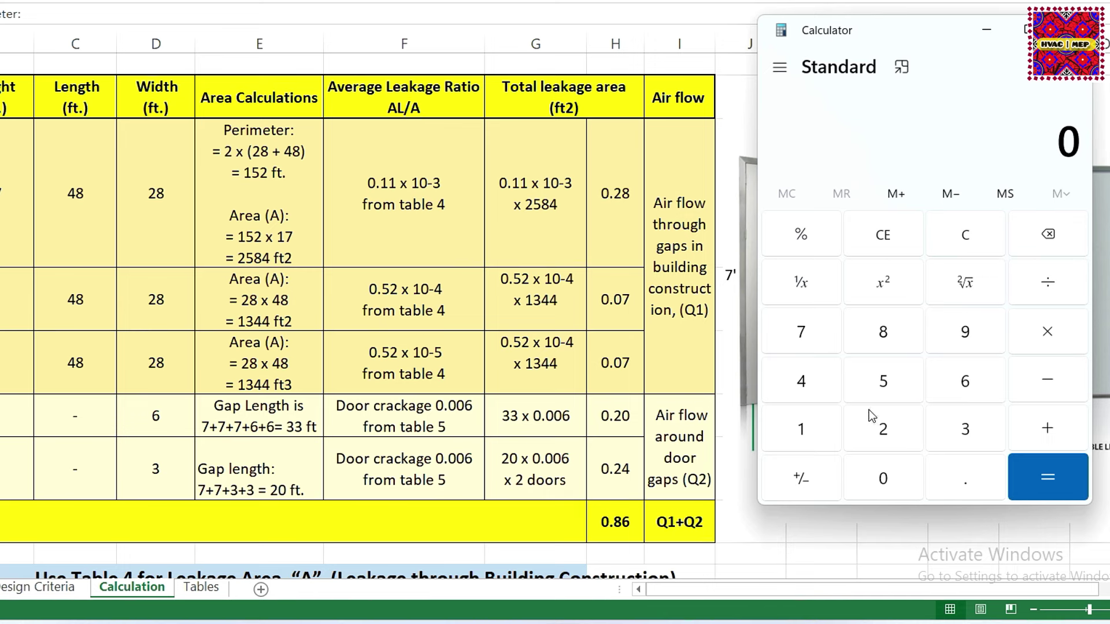
{"action": "left_click", "coordinate": [882, 428]}
{"action": "left_click", "coordinate": [875, 330]}
{"action": "left_click", "coordinate": [1049, 425]}
{"action": "left_click", "coordinate": [809, 383]}
{"action": "left_click", "coordinate": [882, 335]}
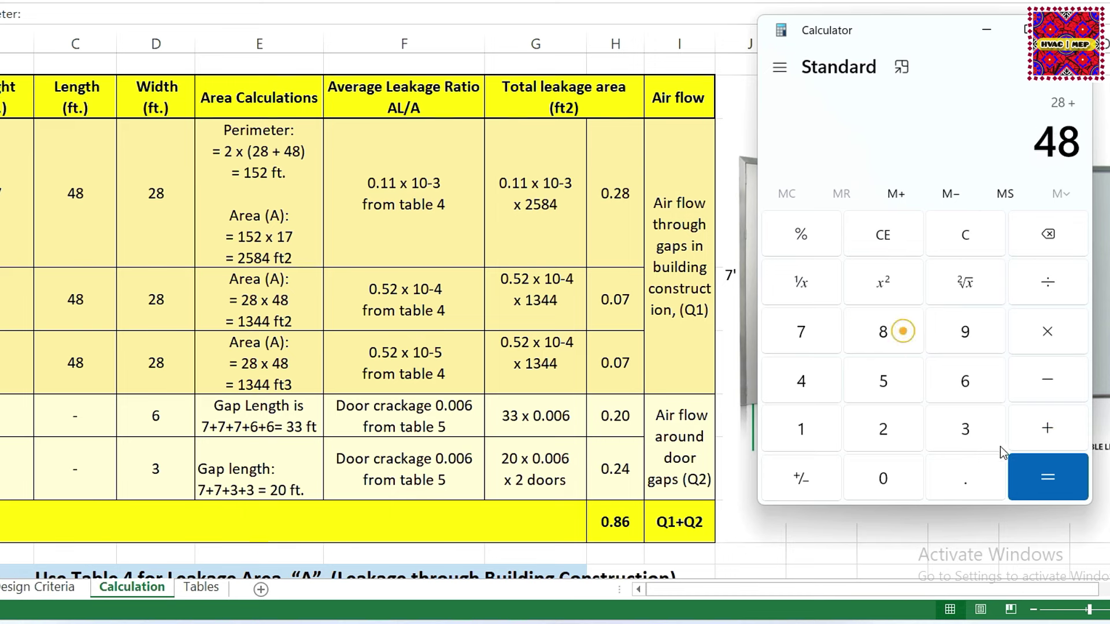
{"action": "left_click", "coordinate": [1050, 479]}
{"action": "left_click", "coordinate": [1047, 331]}
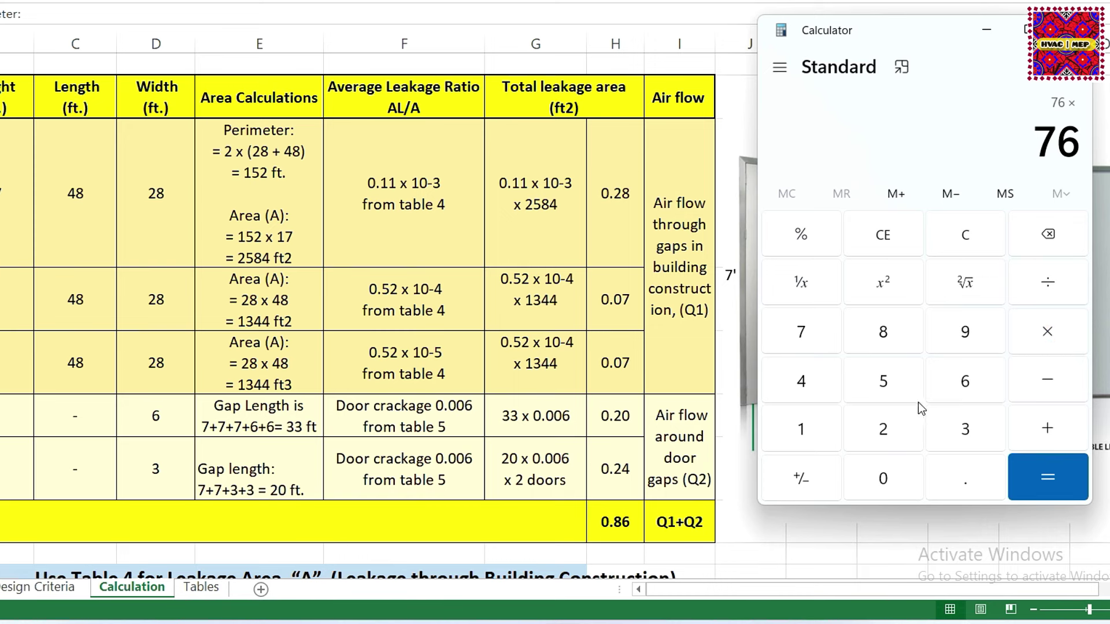
{"action": "left_click", "coordinate": [904, 425]}
{"action": "left_click", "coordinate": [1055, 490]}
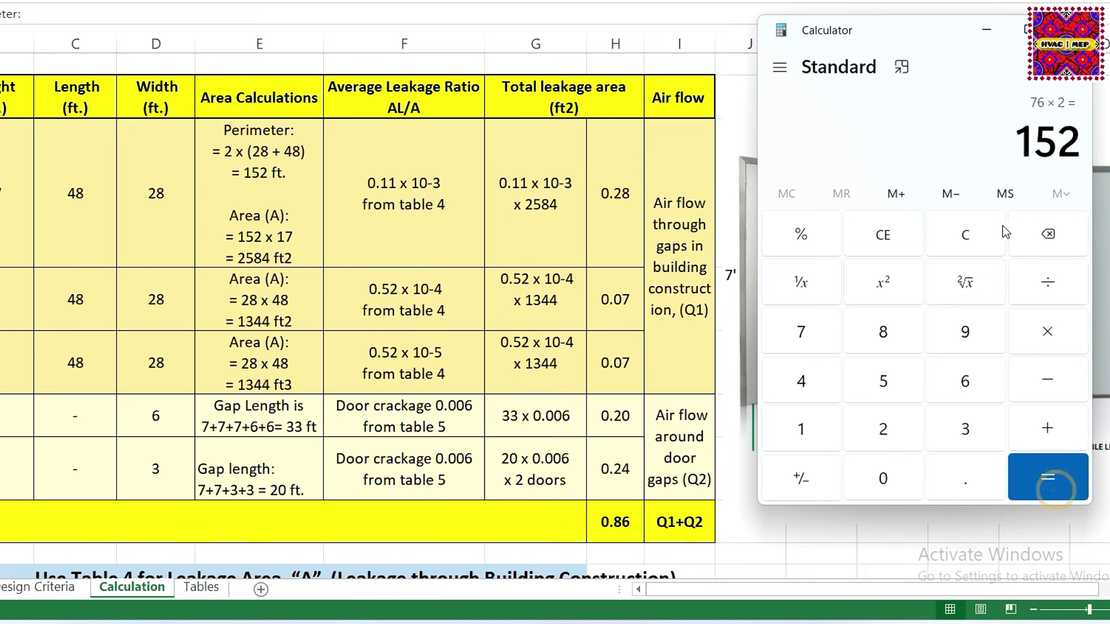
{"action": "left_click", "coordinate": [997, 40]}
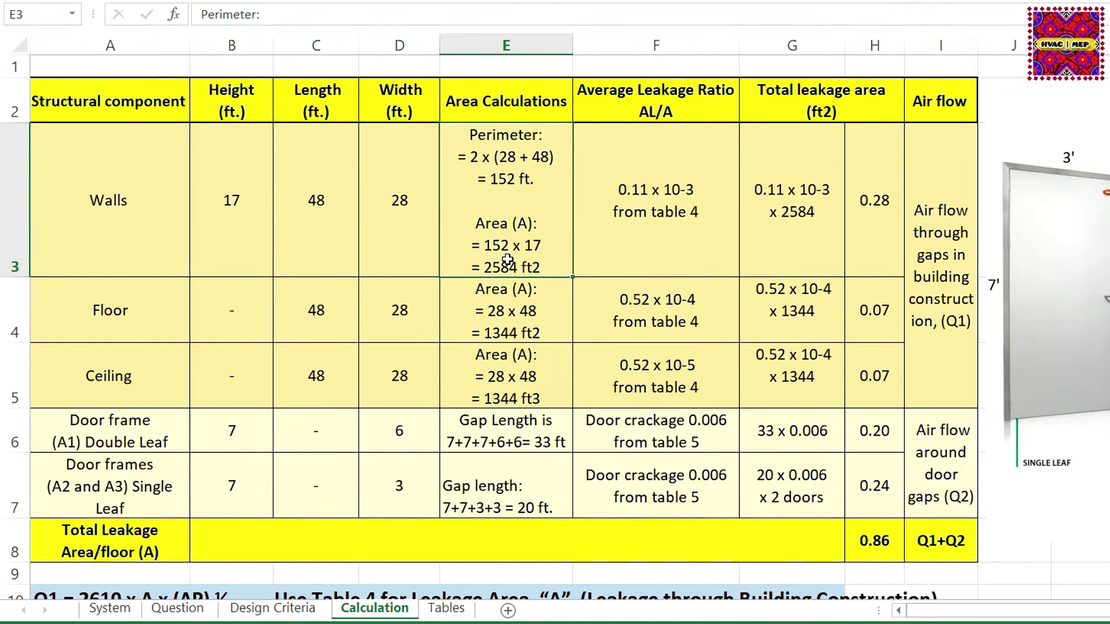
{"action": "left_click", "coordinate": [235, 200]}
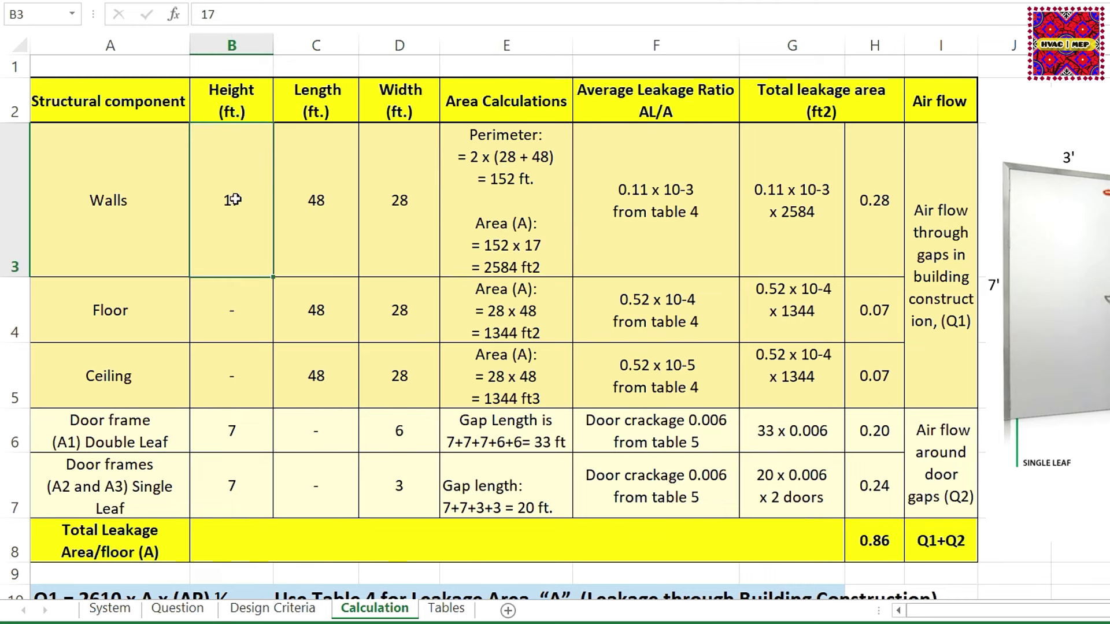
{"action": "left_click", "coordinate": [513, 268]}
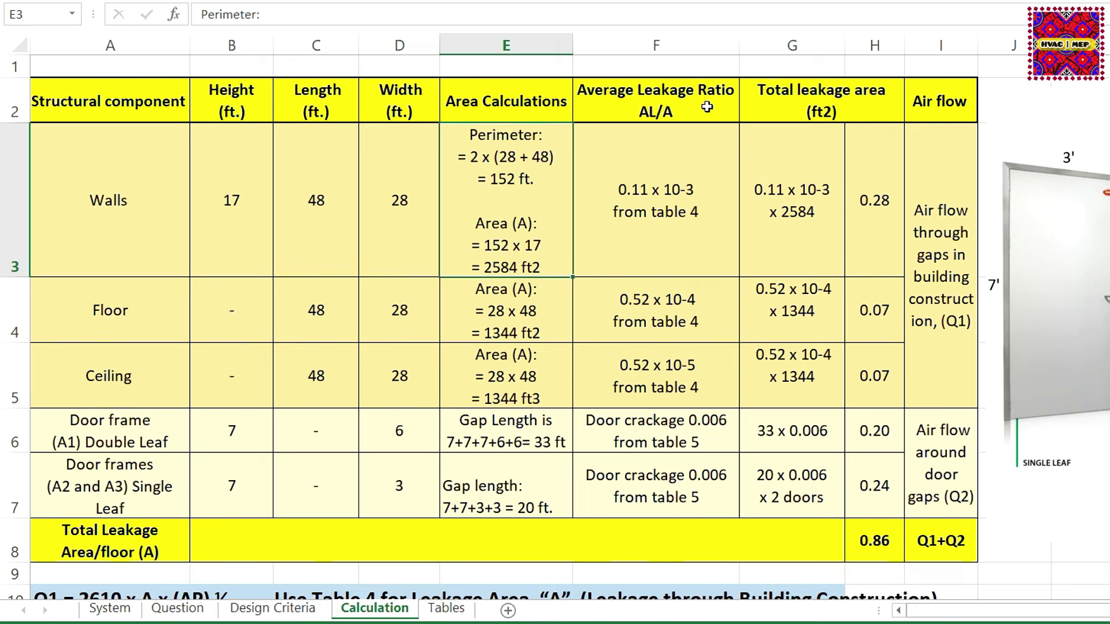
{"action": "left_click", "coordinate": [667, 229]}
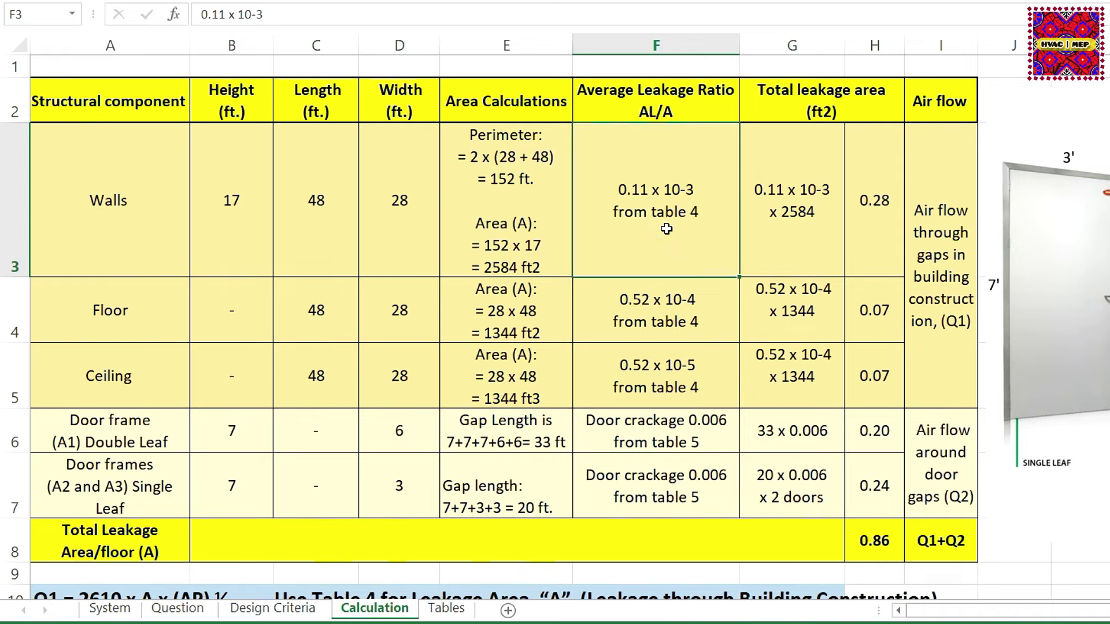
{"action": "left_click", "coordinate": [446, 608]}
{"action": "scroll", "coordinate": [286, 338], "scroll_direction": "down", "scroll_amount": 2}
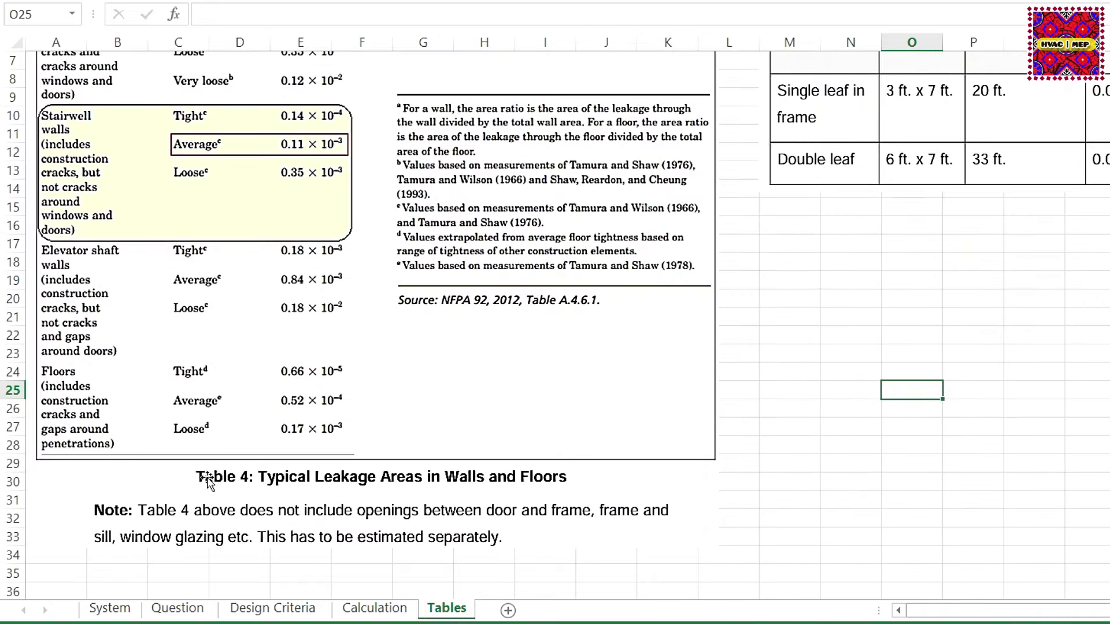
{"action": "scroll", "coordinate": [433, 492], "scroll_direction": "up", "scroll_amount": 2}
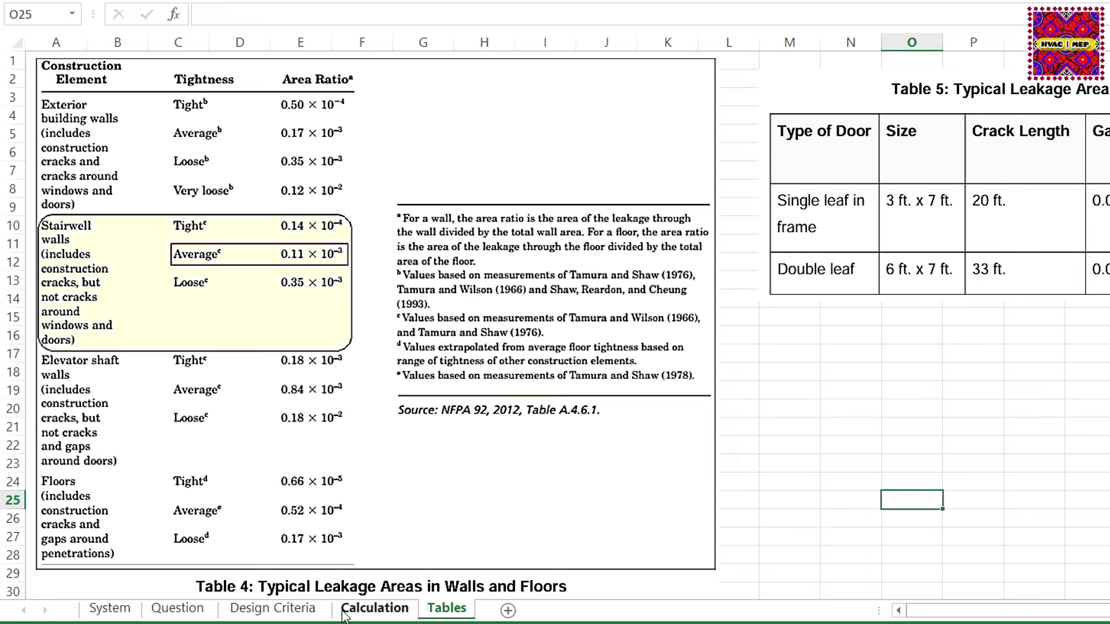
{"action": "left_click", "coordinate": [373, 608]}
{"action": "left_click", "coordinate": [626, 195]}
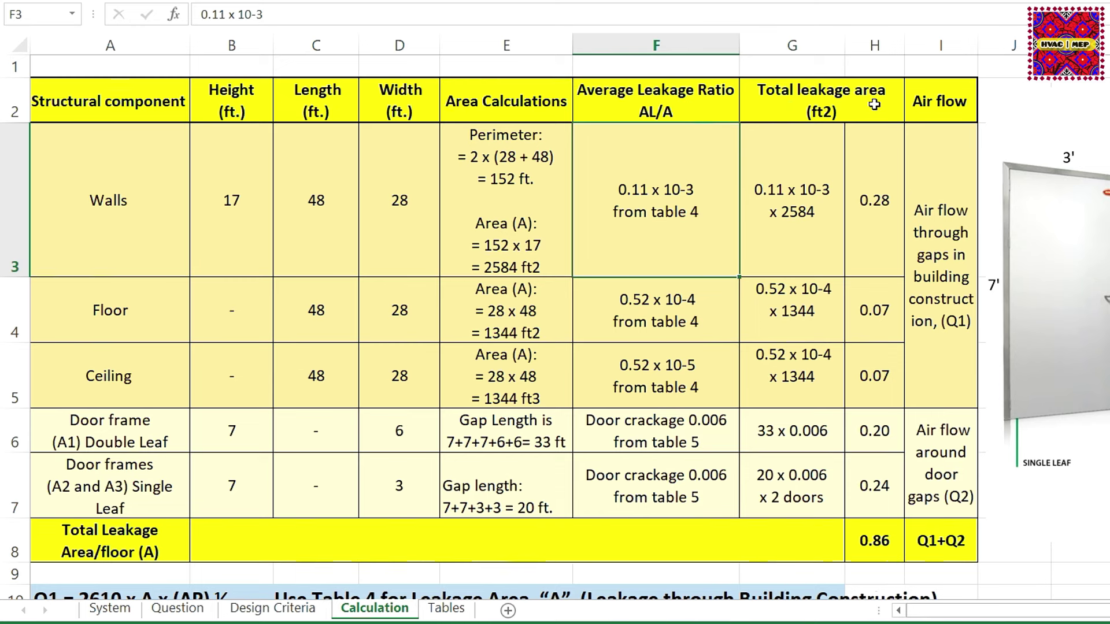
{"action": "left_click", "coordinate": [774, 162]}
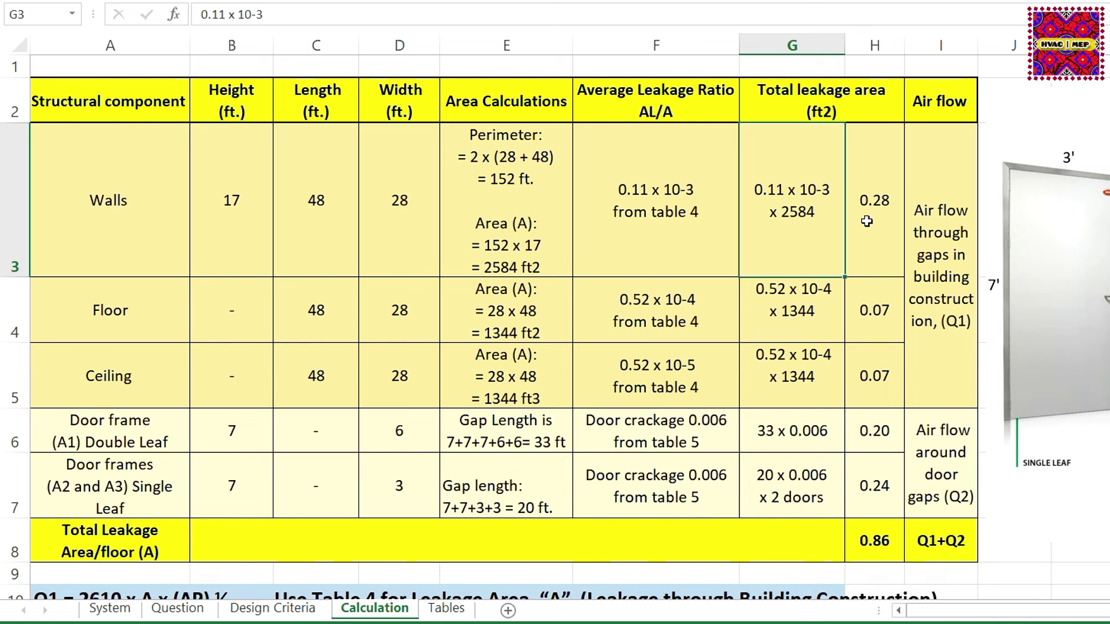
{"action": "left_click", "coordinate": [866, 221]}
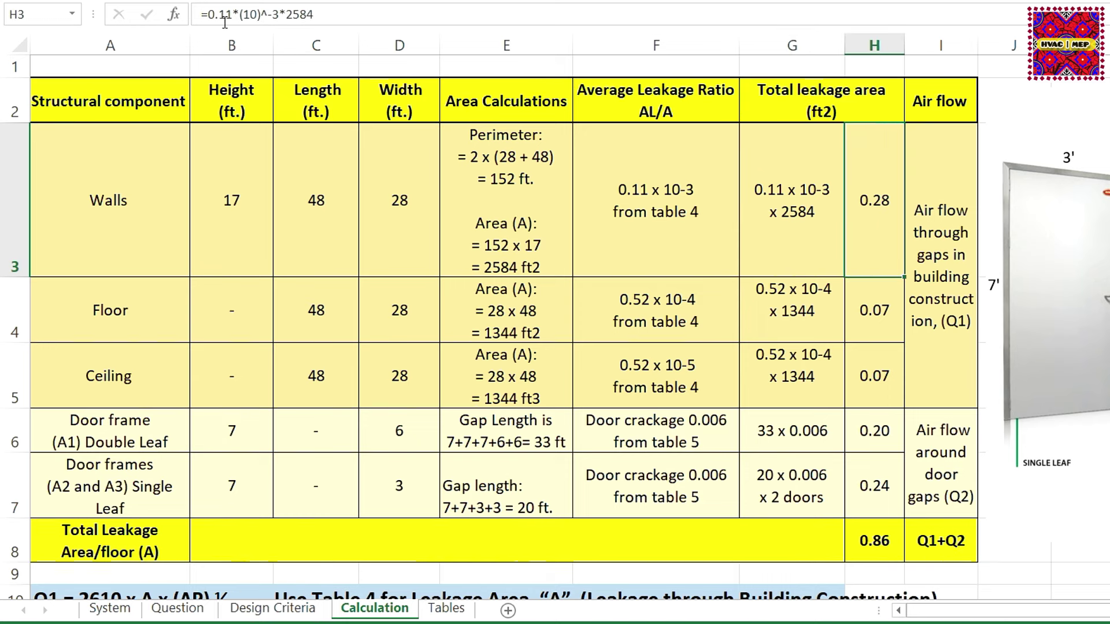
{"action": "double_click", "coordinate": [867, 224]}
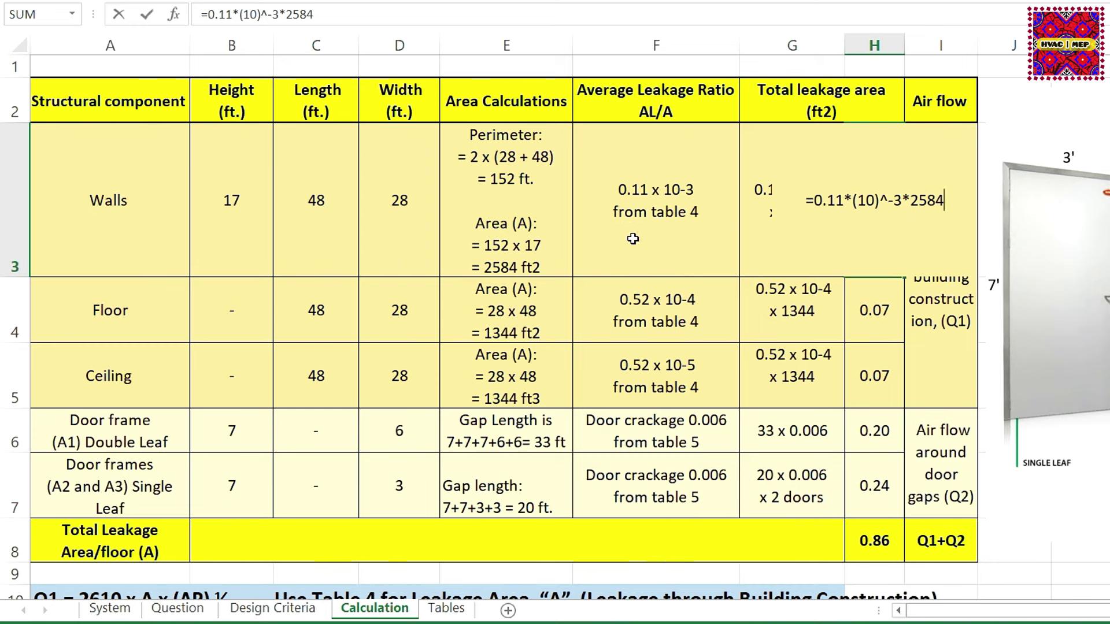
{"action": "left_click", "coordinate": [992, 442]}
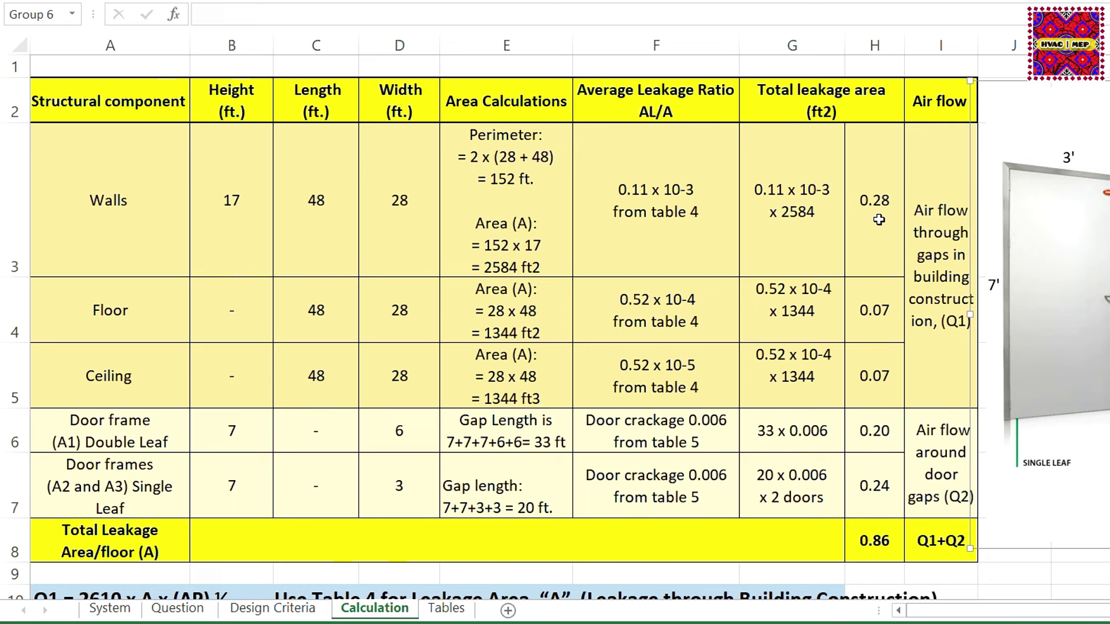
{"action": "left_click", "coordinate": [878, 219]}
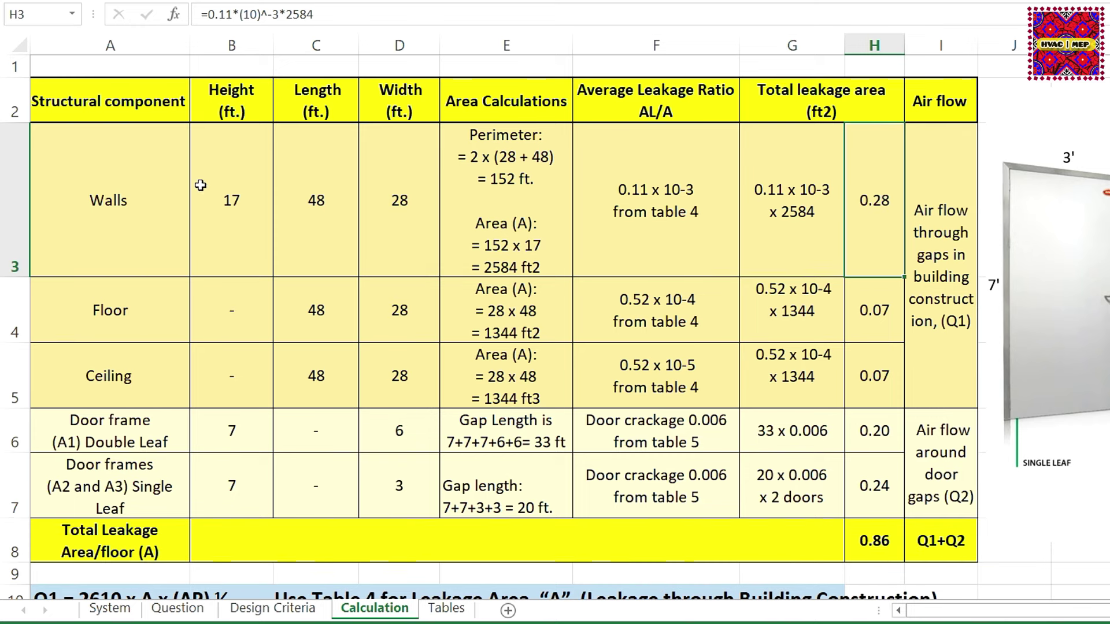
{"action": "left_click", "coordinate": [151, 317]}
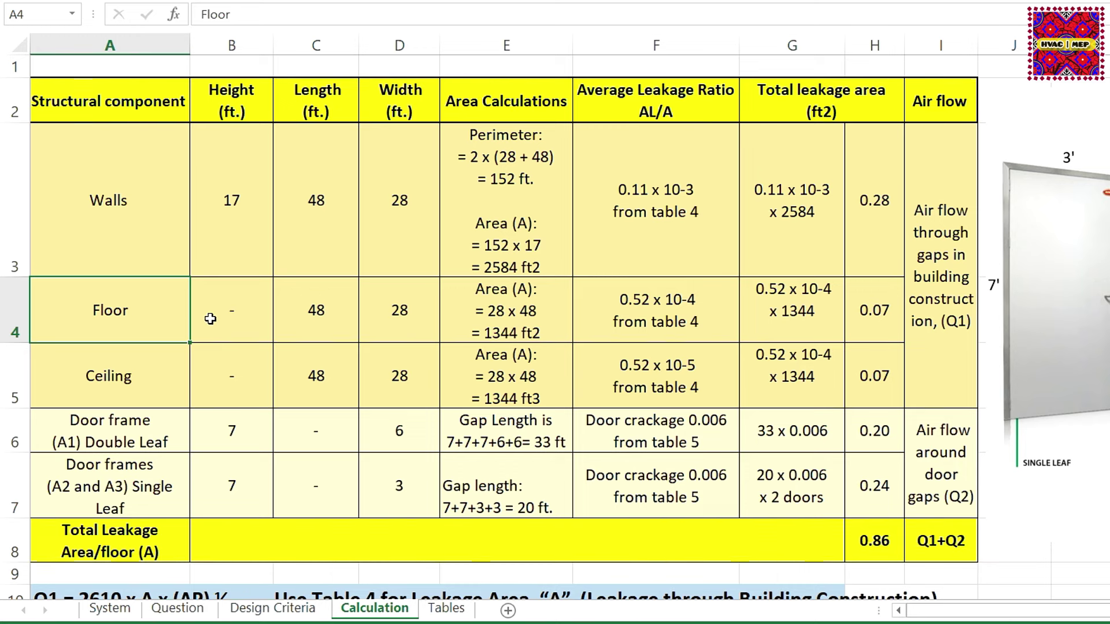
{"action": "left_click", "coordinate": [299, 327]}
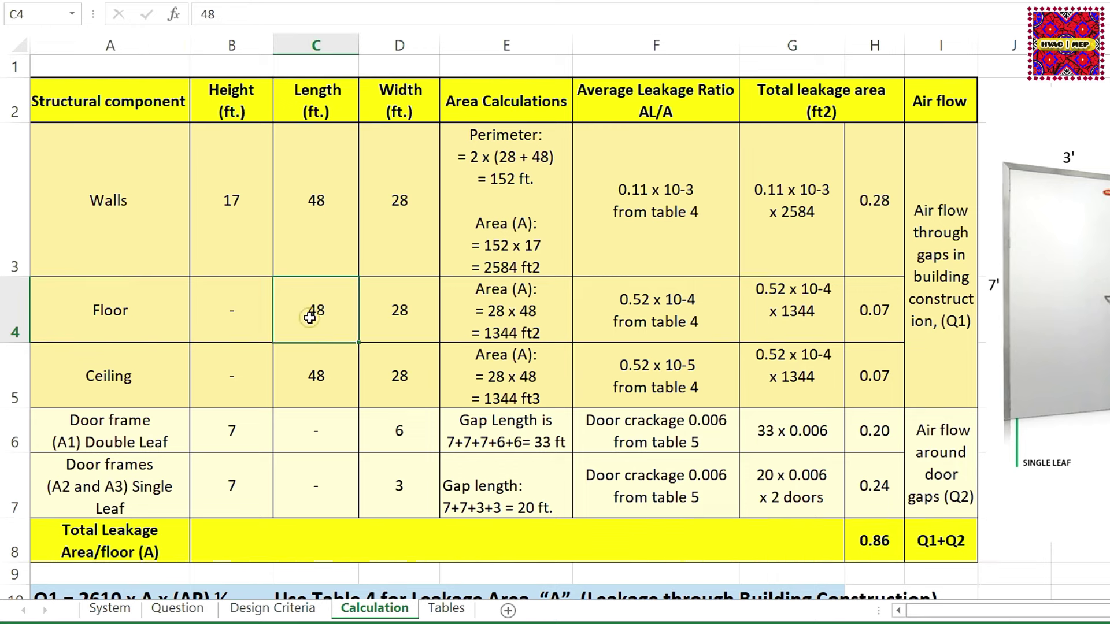
{"action": "left_click", "coordinate": [397, 322]}
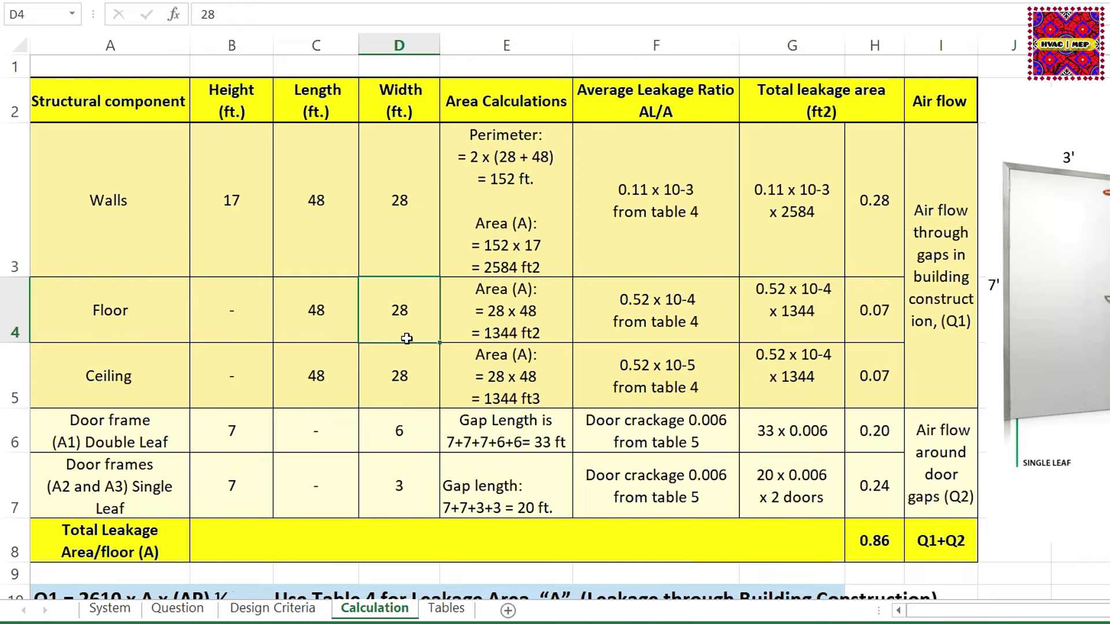
{"action": "left_click", "coordinate": [177, 608]}
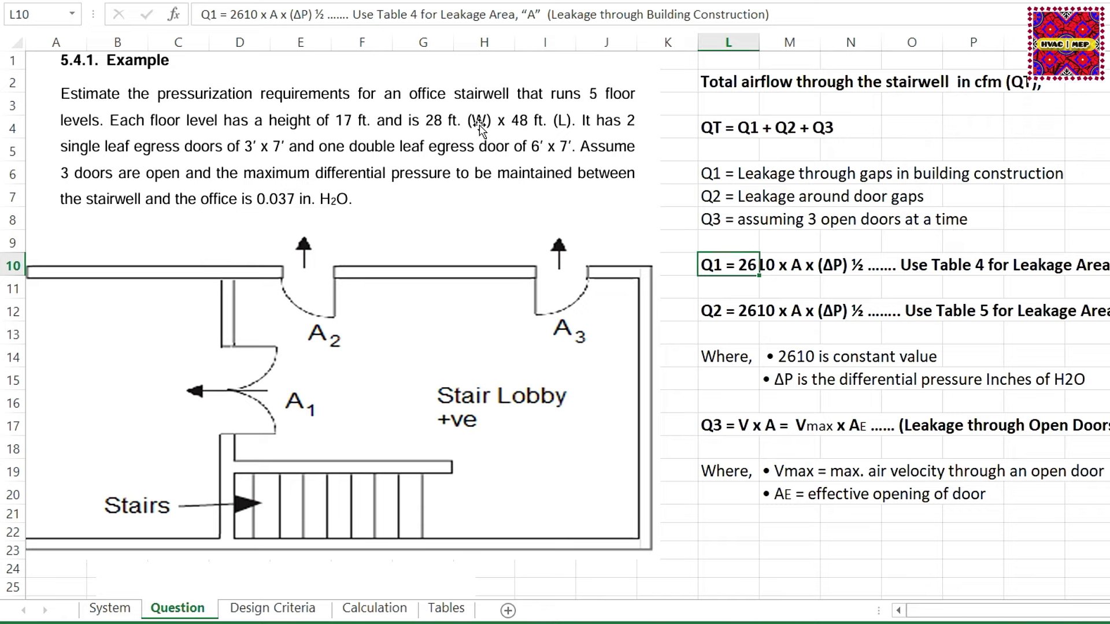
{"action": "left_click", "coordinate": [374, 608]}
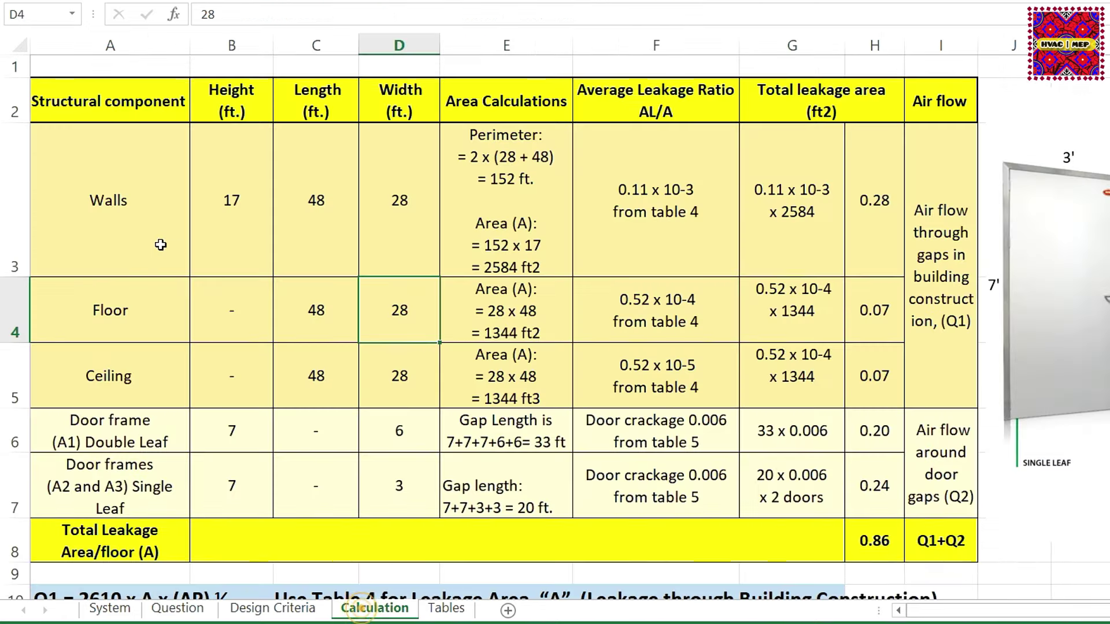
{"action": "left_click", "coordinate": [318, 302]}
{"action": "left_click", "coordinate": [400, 306]}
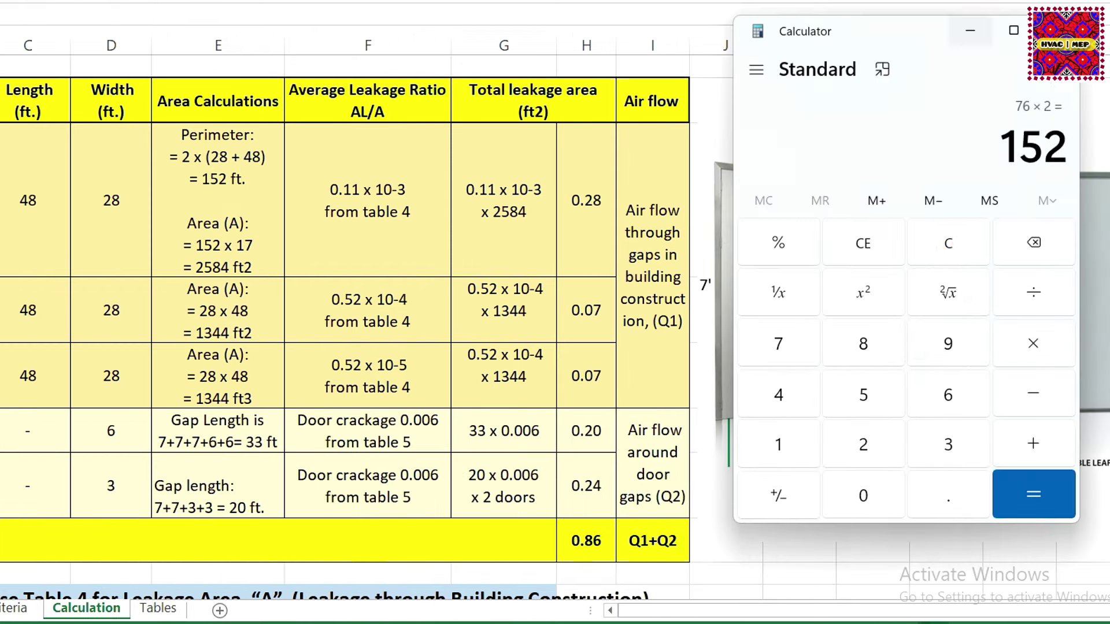
Step: Clear Calculator, compute 28 × 48 = 1,344 ft2, then minimize it
{"action": "left_click", "coordinate": [948, 243]}
{"action": "left_click", "coordinate": [863, 444]}
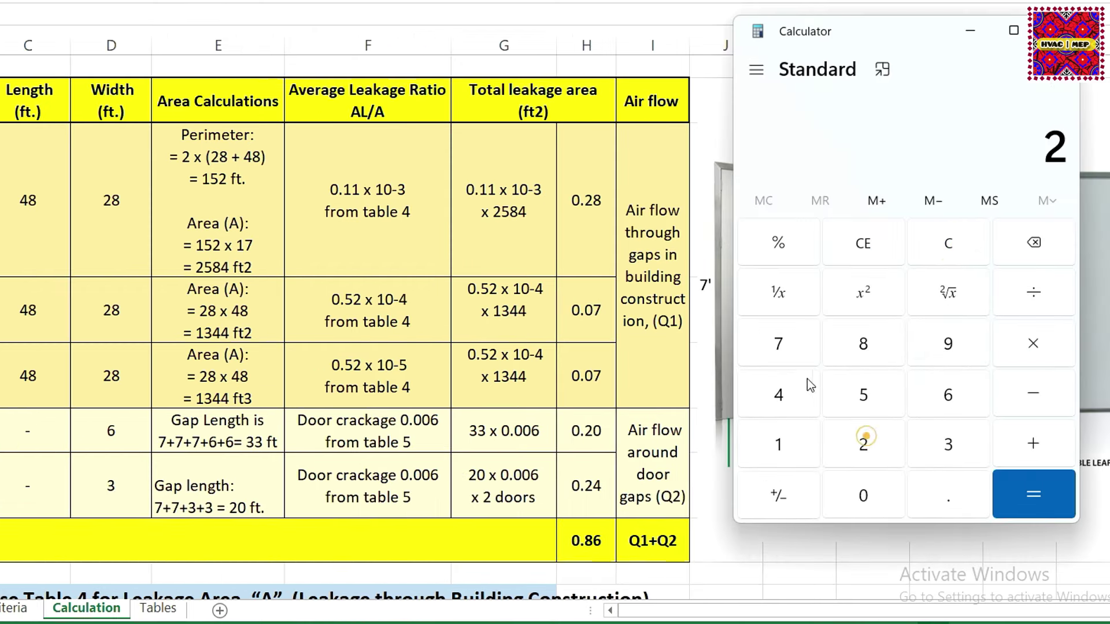
{"action": "left_click", "coordinate": [857, 341]}
{"action": "left_click", "coordinate": [1032, 343]}
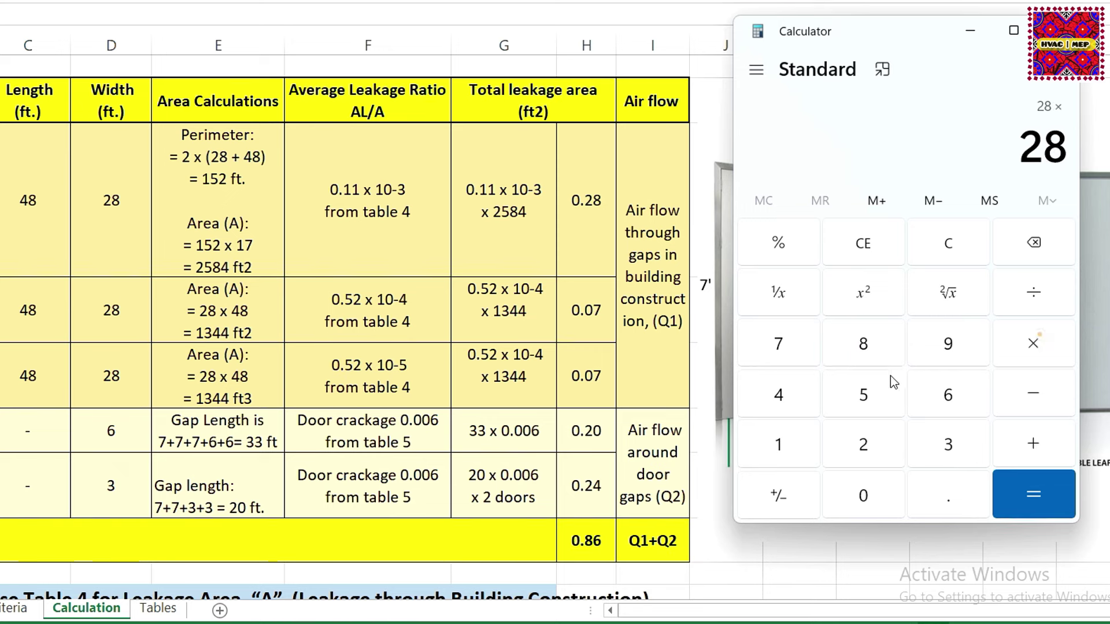
{"action": "left_click", "coordinate": [778, 395]}
{"action": "left_click", "coordinate": [864, 332]}
{"action": "left_click", "coordinate": [1060, 513]}
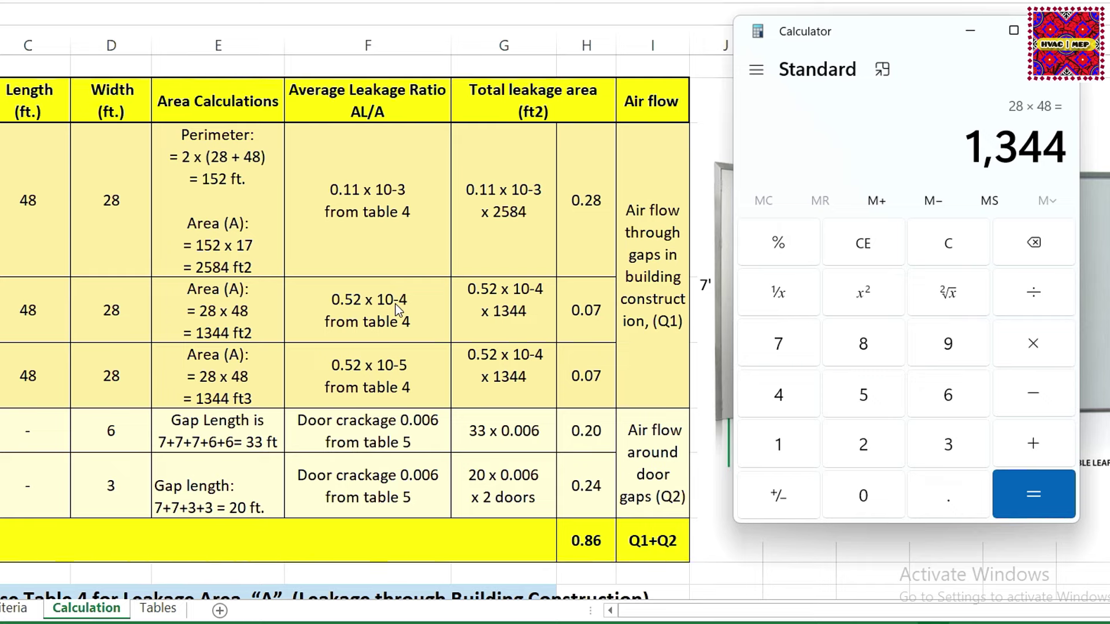
{"action": "left_click", "coordinate": [971, 30]}
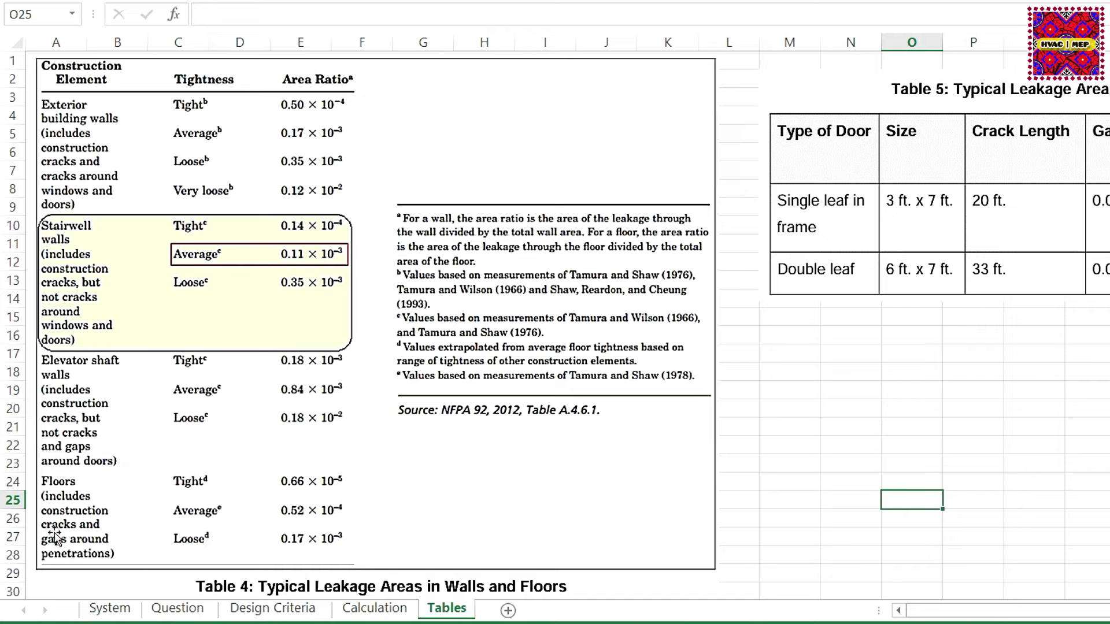
Step: Check the floor's 0.52 × 10-4 ratio, then inspect H4's formula =0.52*(10)^-4*1344
{"action": "scroll", "coordinate": [52, 538], "scroll_direction": "down", "scroll_amount": 1}
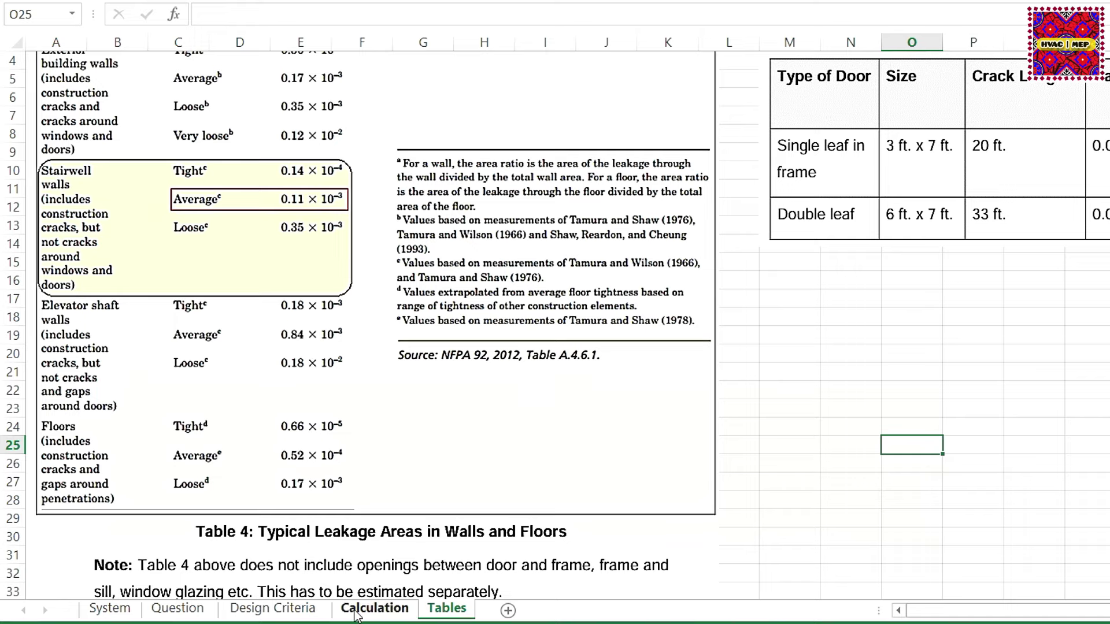
{"action": "left_click", "coordinate": [375, 608]}
{"action": "left_click", "coordinate": [659, 315]}
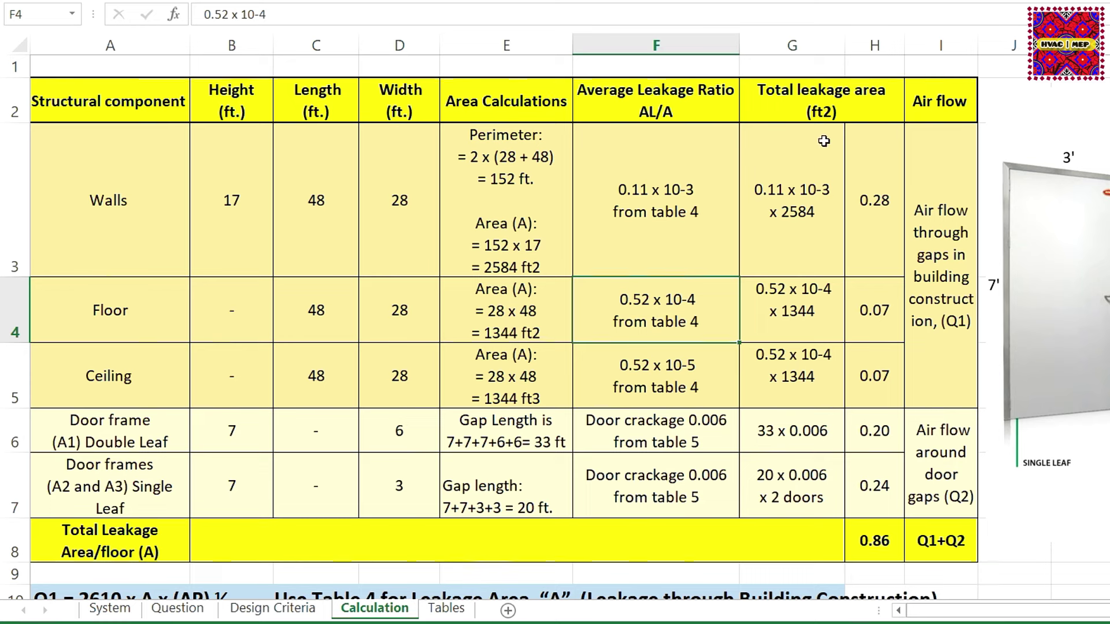
{"action": "left_click", "coordinate": [805, 290]}
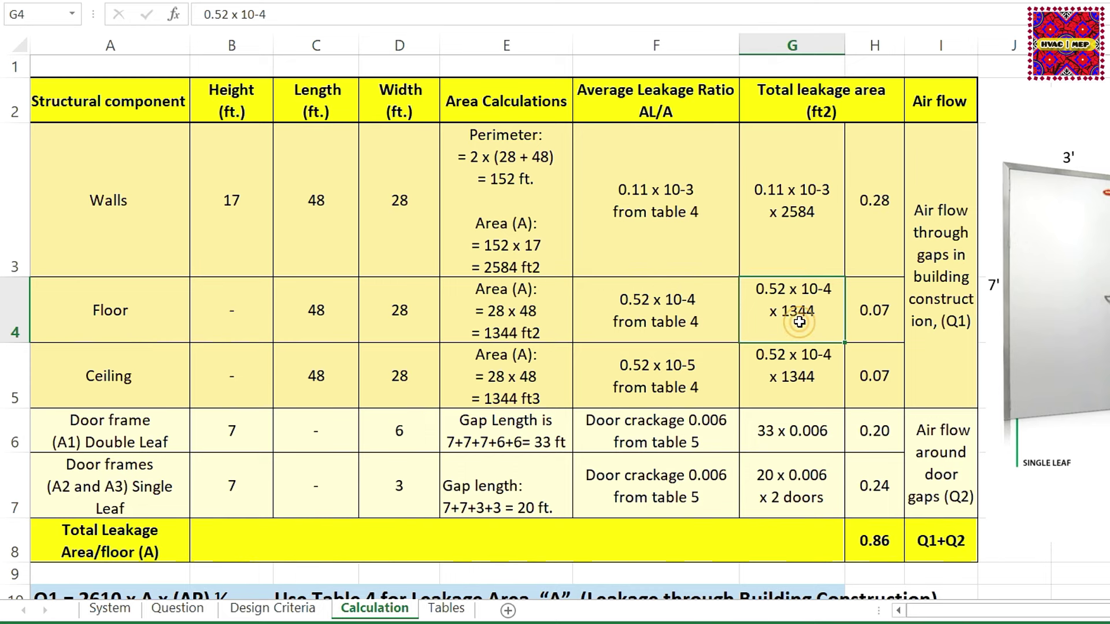
{"action": "left_click", "coordinate": [871, 325]}
{"action": "double_click", "coordinate": [871, 325]}
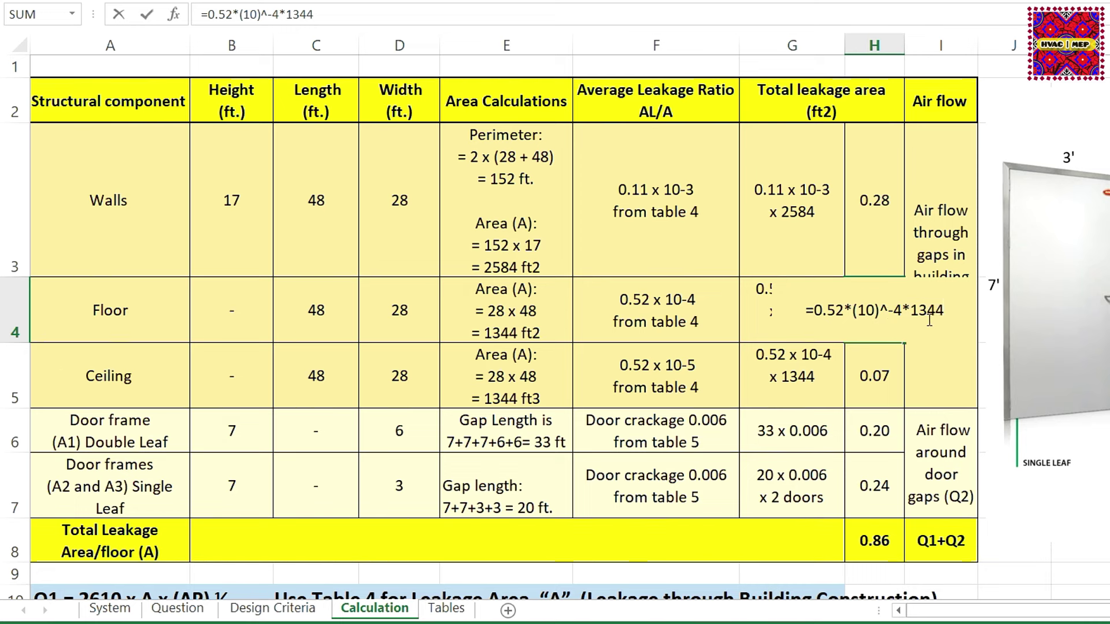
{"action": "key", "text": "Escape"}
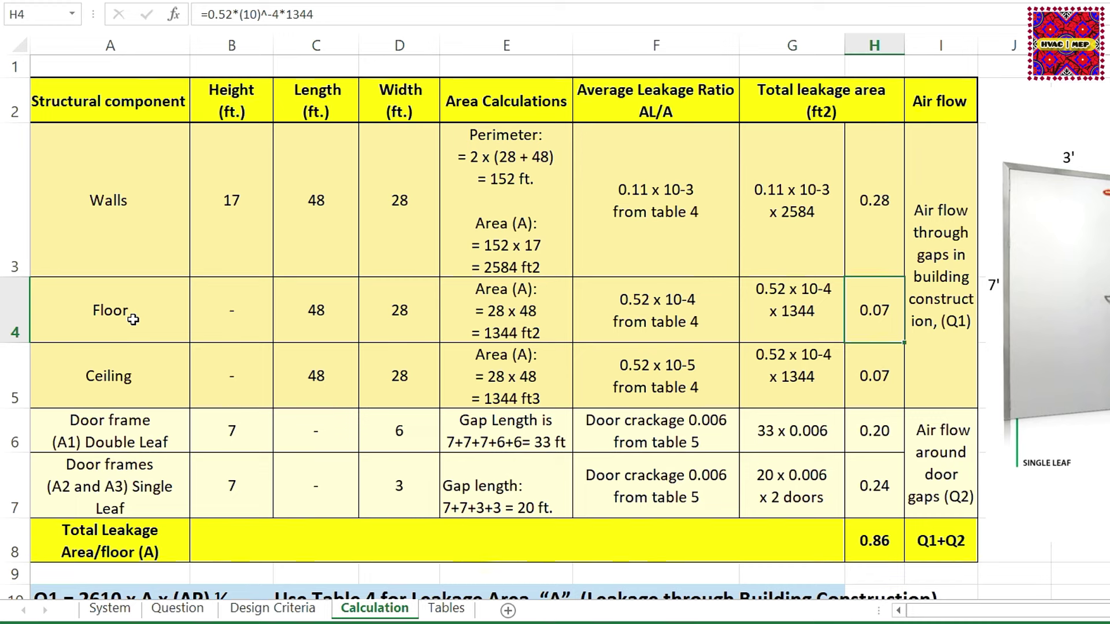
Step: Compare the floor and ceiling rows' 48 × 28 dimensions and area calculations
{"action": "left_click", "coordinate": [112, 385]}
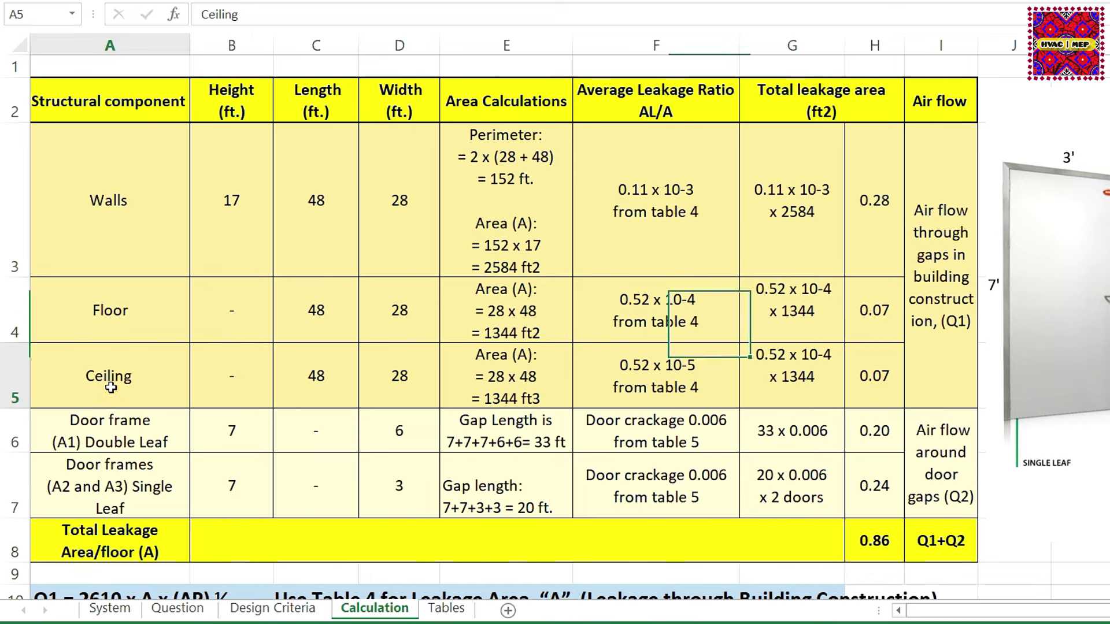
{"action": "left_click", "coordinate": [120, 330]}
{"action": "left_click", "coordinate": [313, 309]}
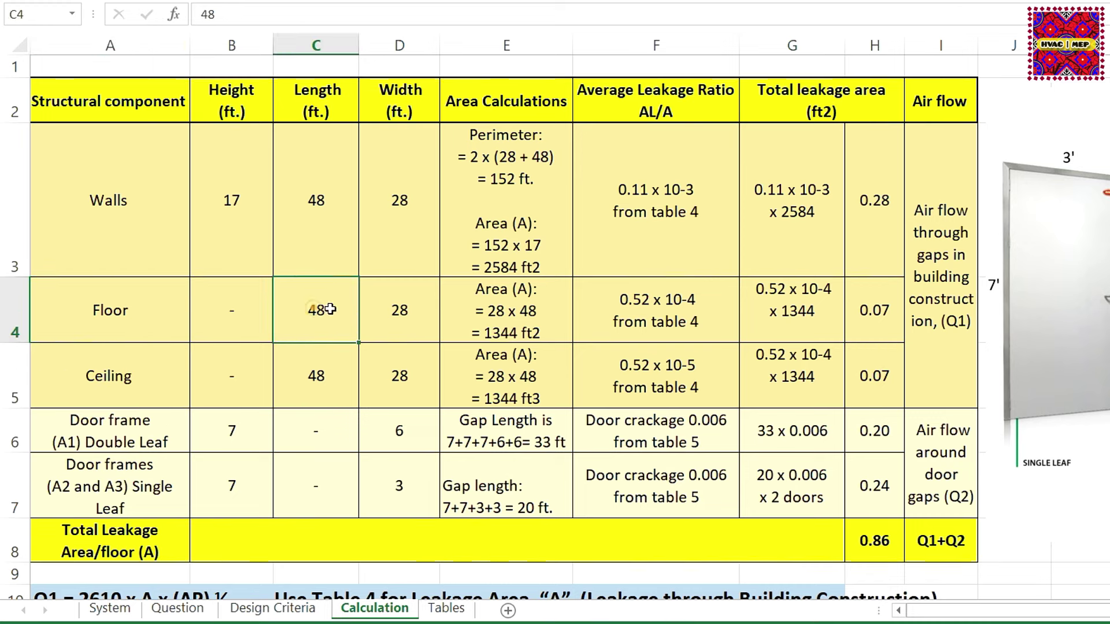
{"action": "left_click", "coordinate": [399, 311]}
{"action": "left_click", "coordinate": [148, 376]}
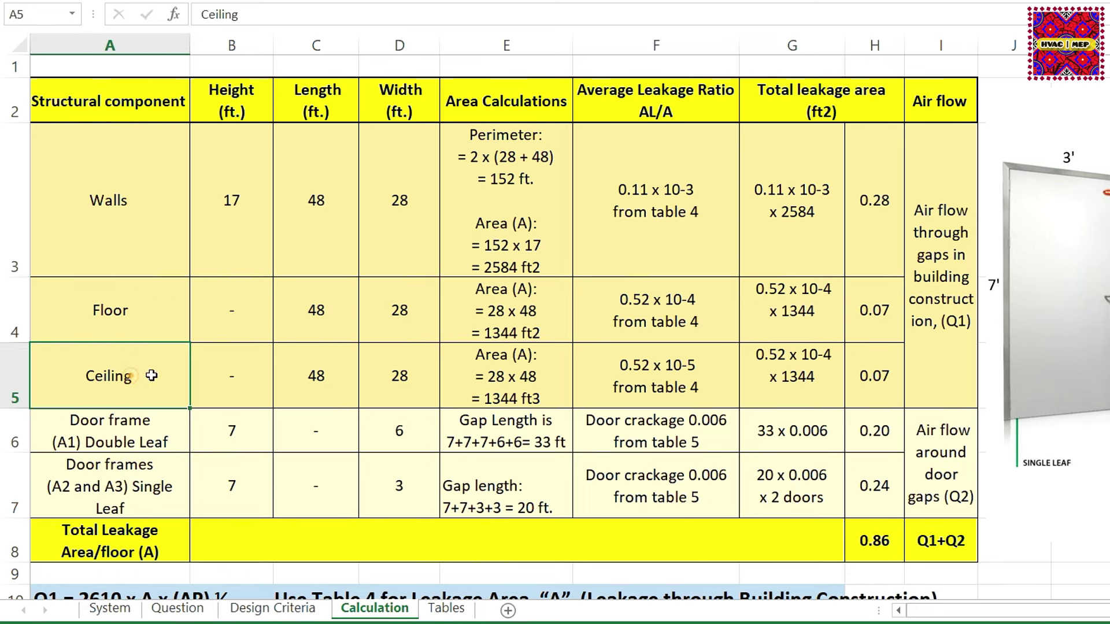
{"action": "left_click", "coordinate": [340, 380]}
{"action": "left_click", "coordinate": [398, 380]}
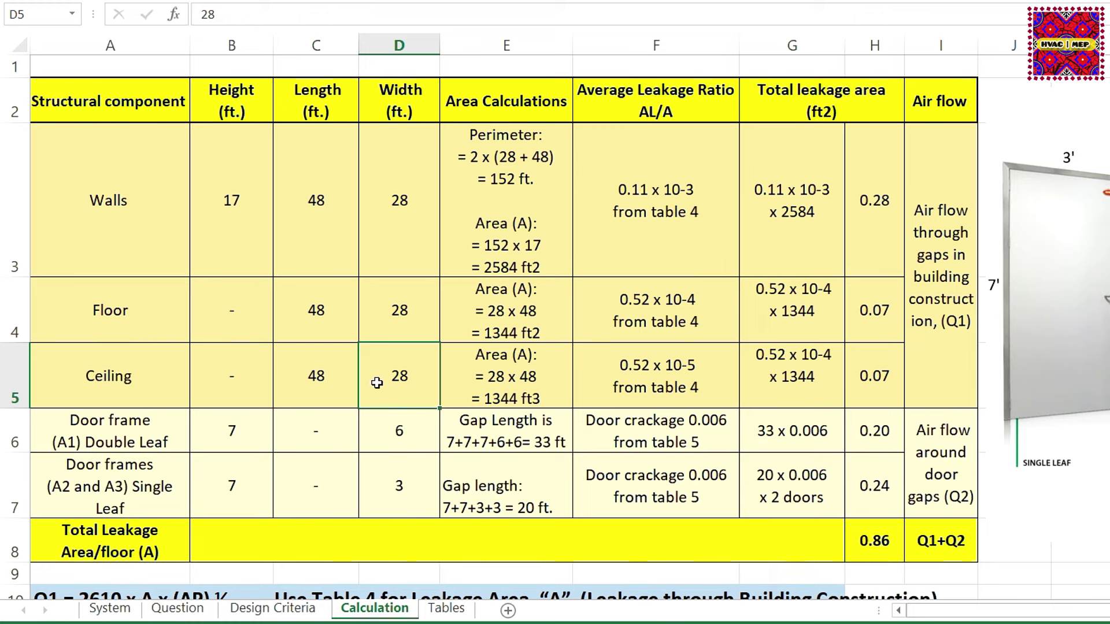
{"action": "left_click", "coordinate": [505, 291]}
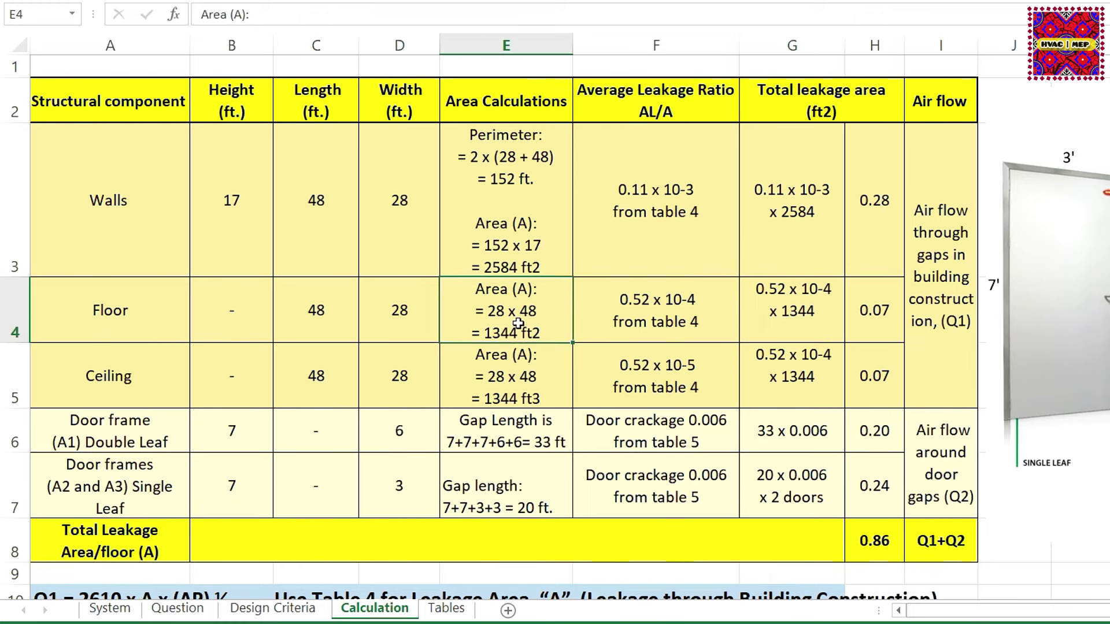
{"action": "left_click", "coordinate": [518, 380]}
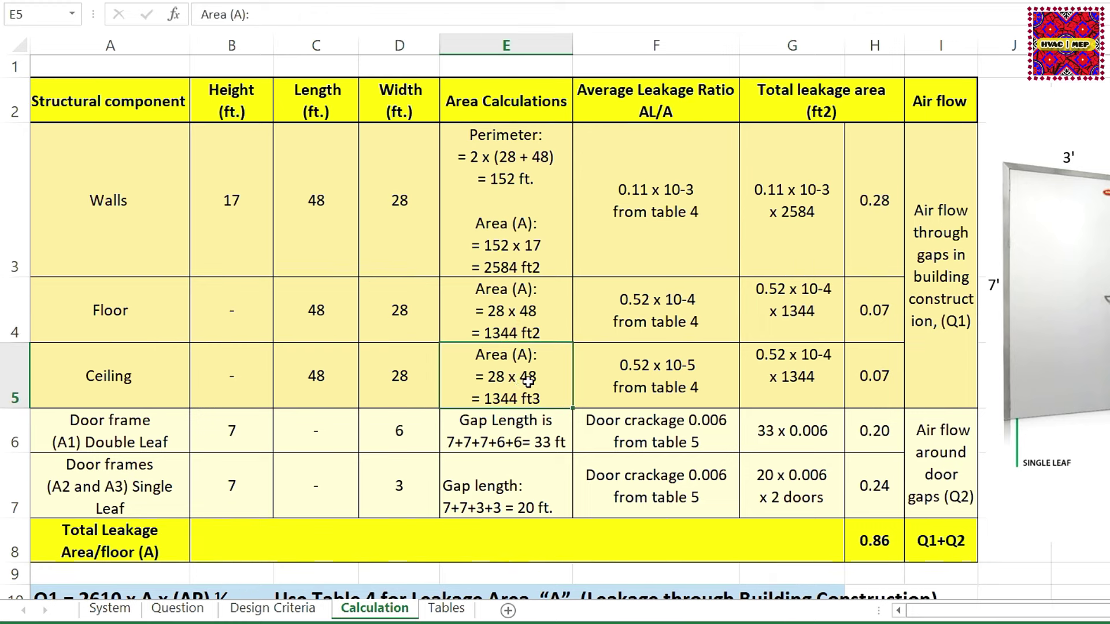
Step: Compare floor and ceiling leakage ratios and 0.07 areas, then mark the three rows as Q1
{"action": "left_click", "coordinate": [692, 322]}
{"action": "left_click", "coordinate": [683, 385]}
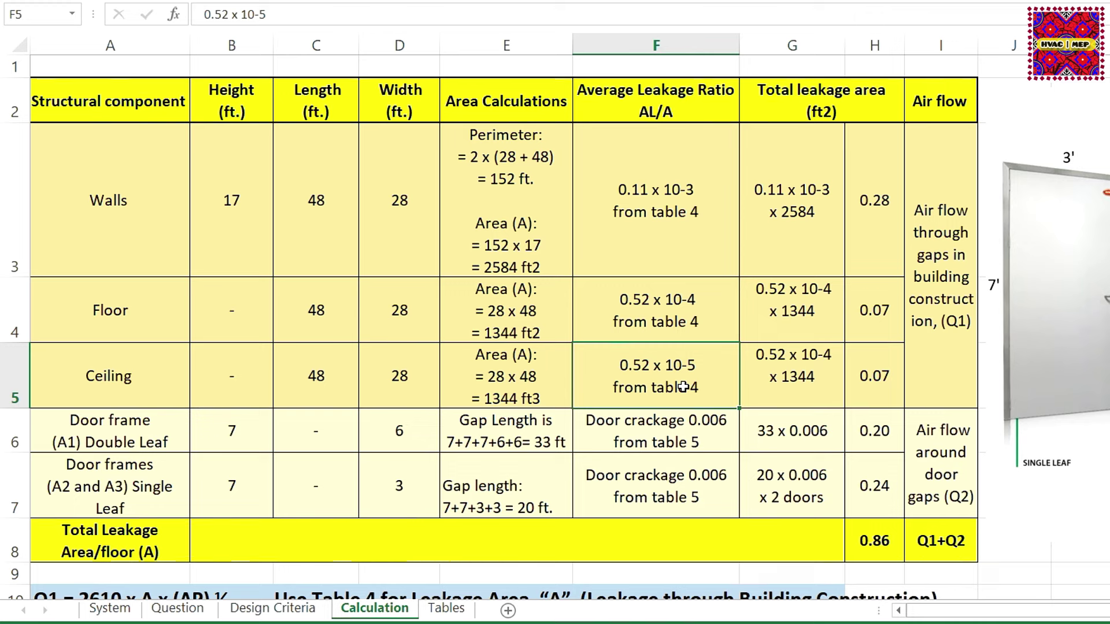
{"action": "left_click", "coordinate": [801, 315]}
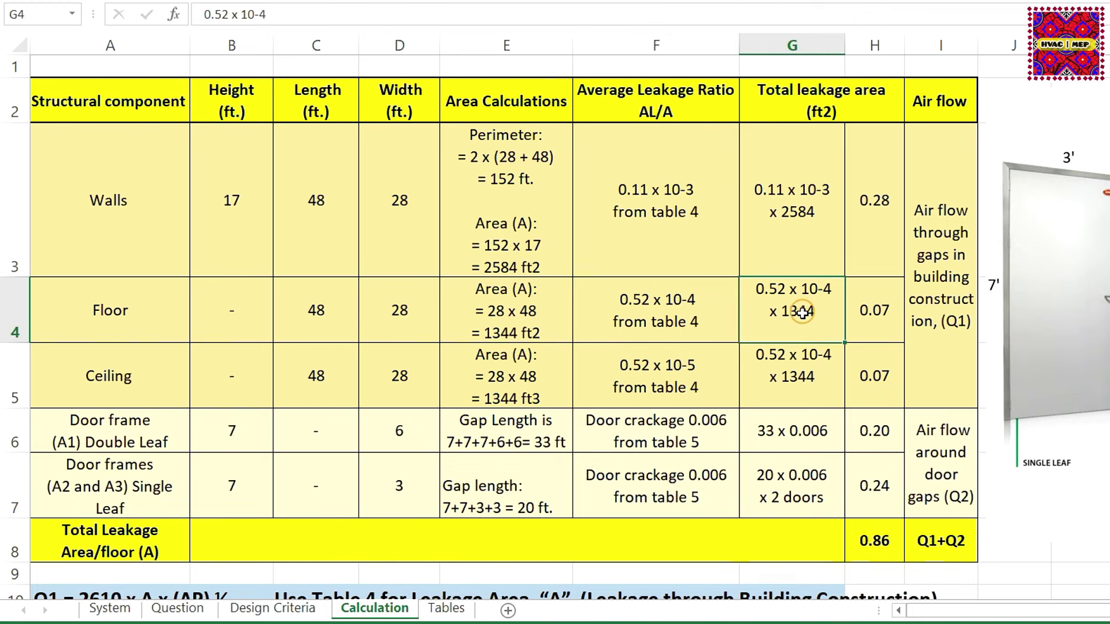
{"action": "left_click", "coordinate": [792, 368]}
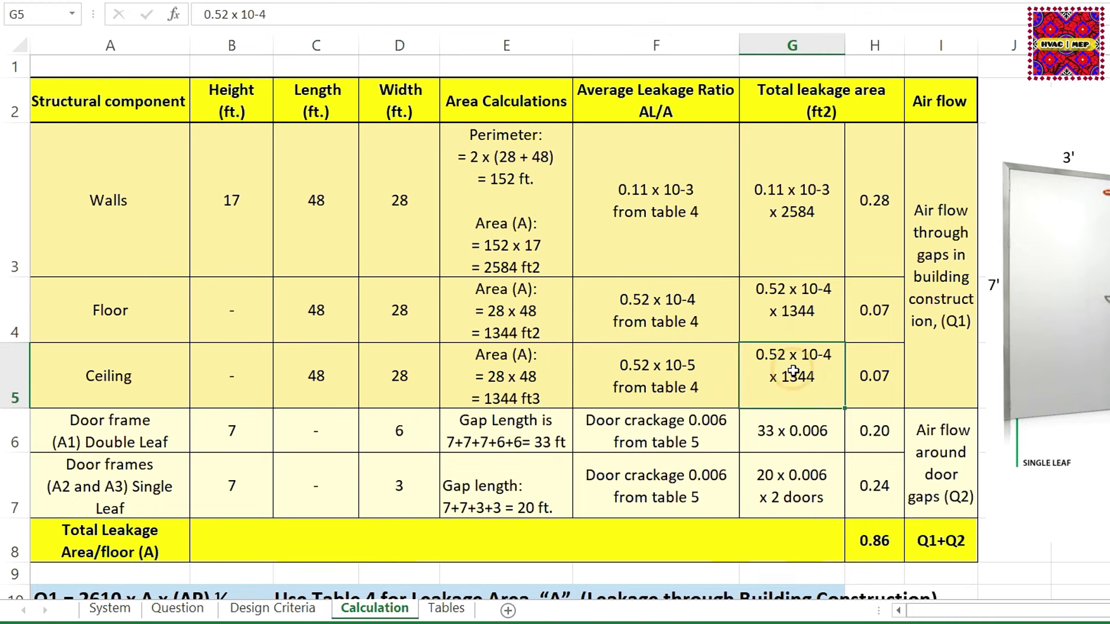
{"action": "left_click", "coordinate": [879, 376]}
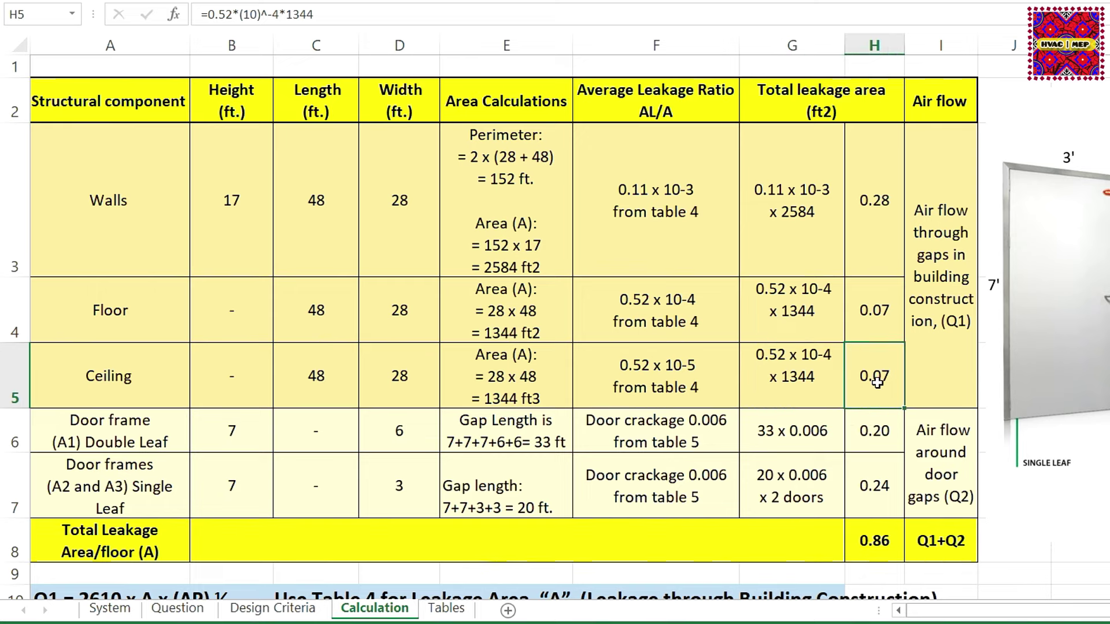
{"action": "left_click_drag", "start_coordinate": [940, 318], "coordinate": [87, 240]}
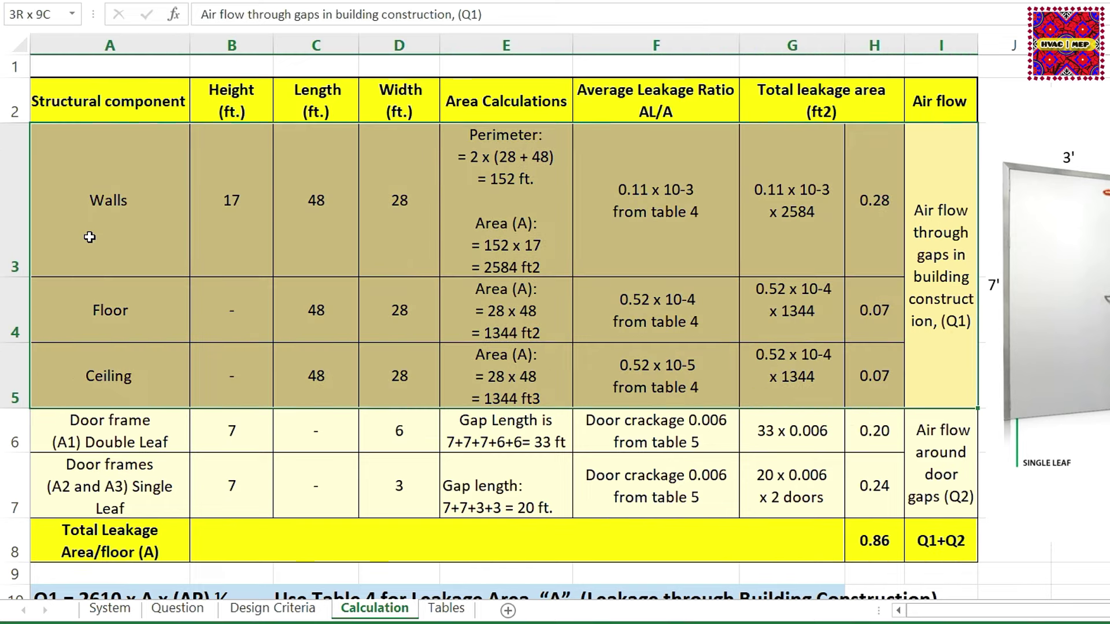
{"action": "left_click", "coordinate": [639, 281]}
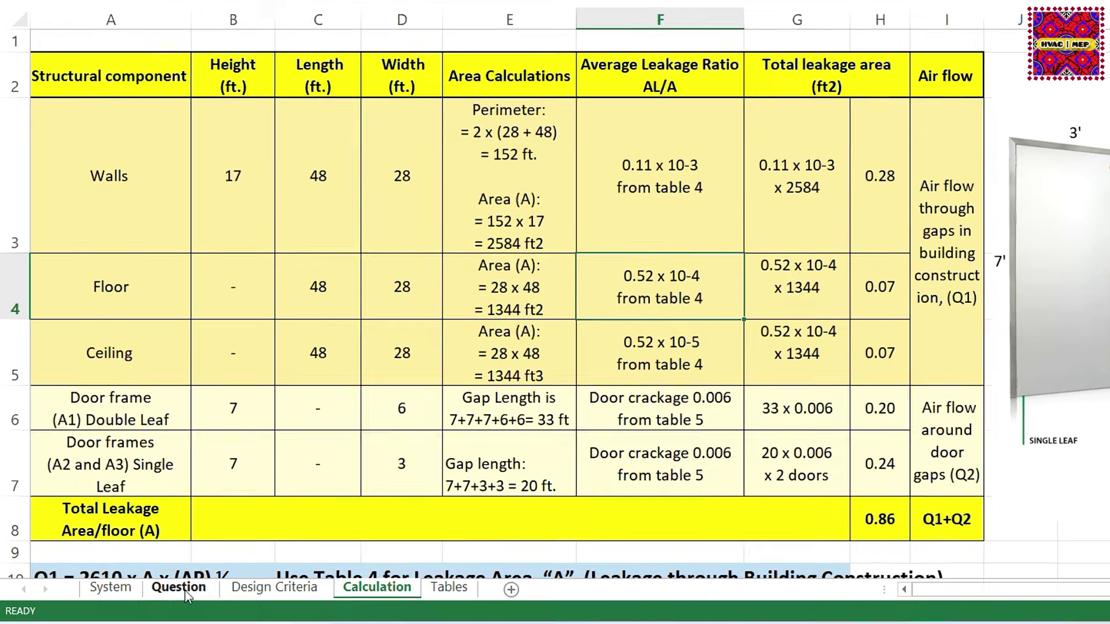
{"action": "left_click", "coordinate": [185, 590]}
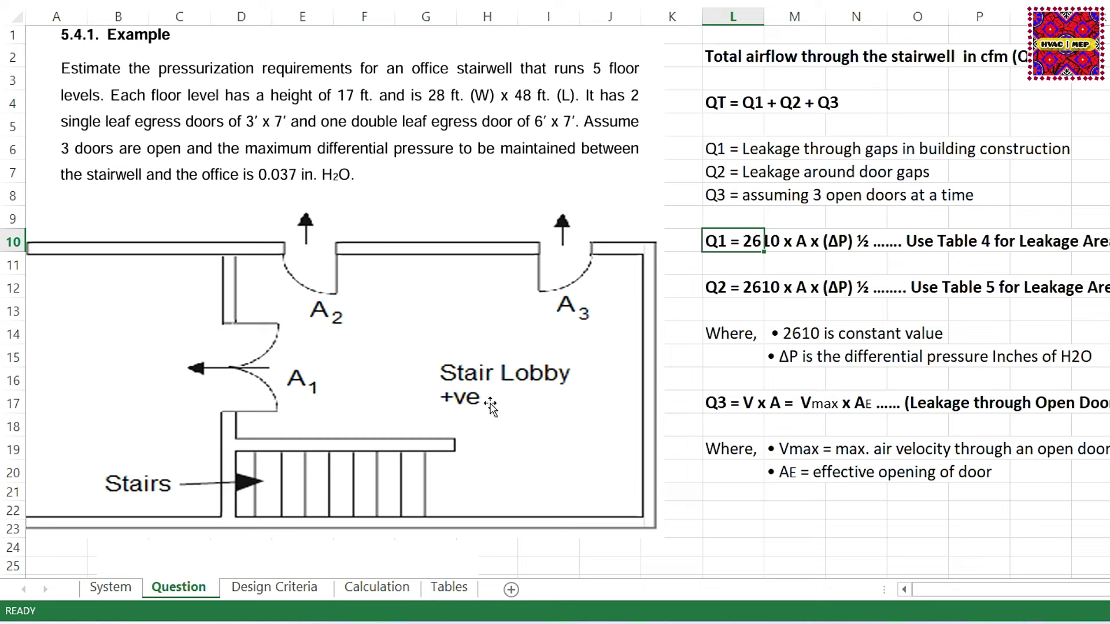
Step: Highlight the Q1 gap-leakage and Q2 door-gap leakage definitions on the Question sheet
{"action": "left_click", "coordinate": [729, 152]}
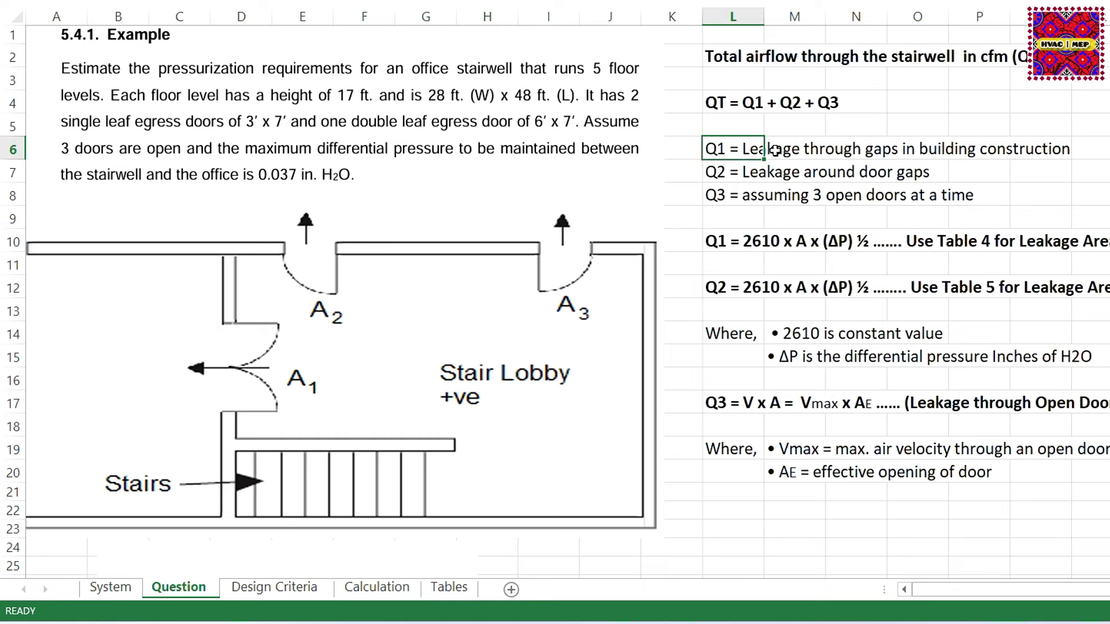
{"action": "left_click_drag", "start_coordinate": [757, 149], "coordinate": [1054, 153]}
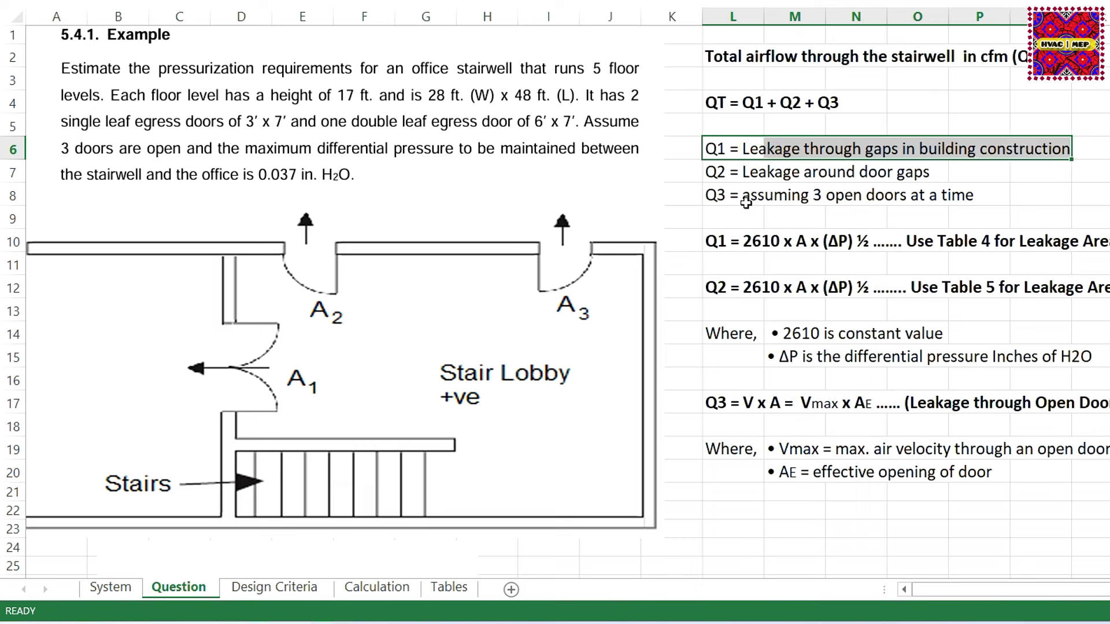
{"action": "left_click", "coordinate": [723, 173]}
{"action": "left_click_drag", "start_coordinate": [723, 173], "coordinate": [939, 171]}
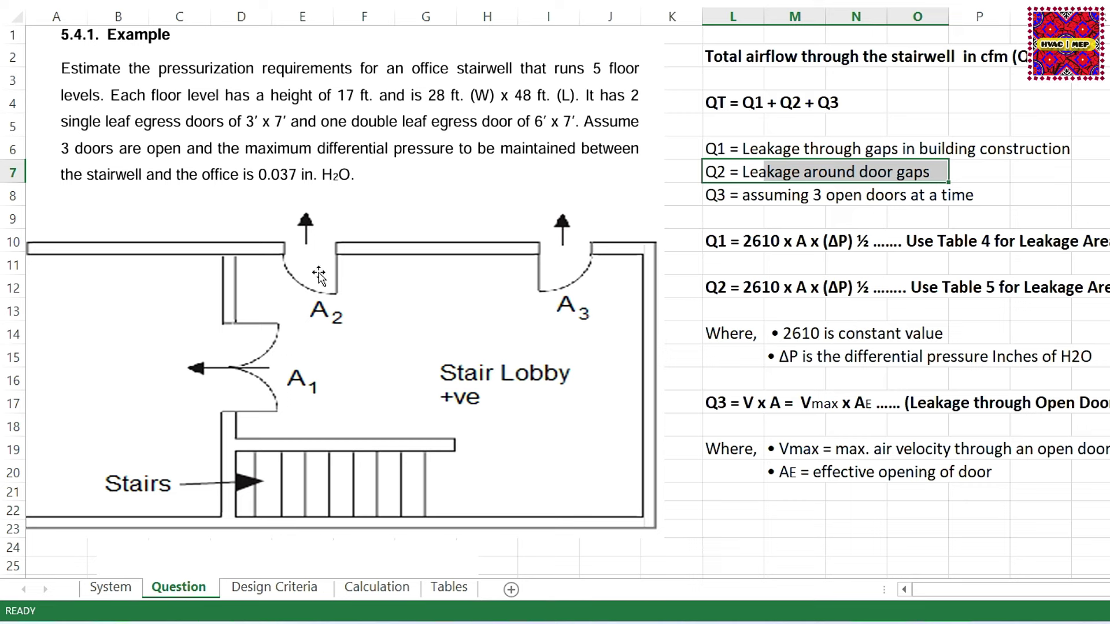
Step: Check the A1 double-leaf door frame row on the Calculation sheet against the Question sheet
{"action": "left_click", "coordinate": [381, 589]}
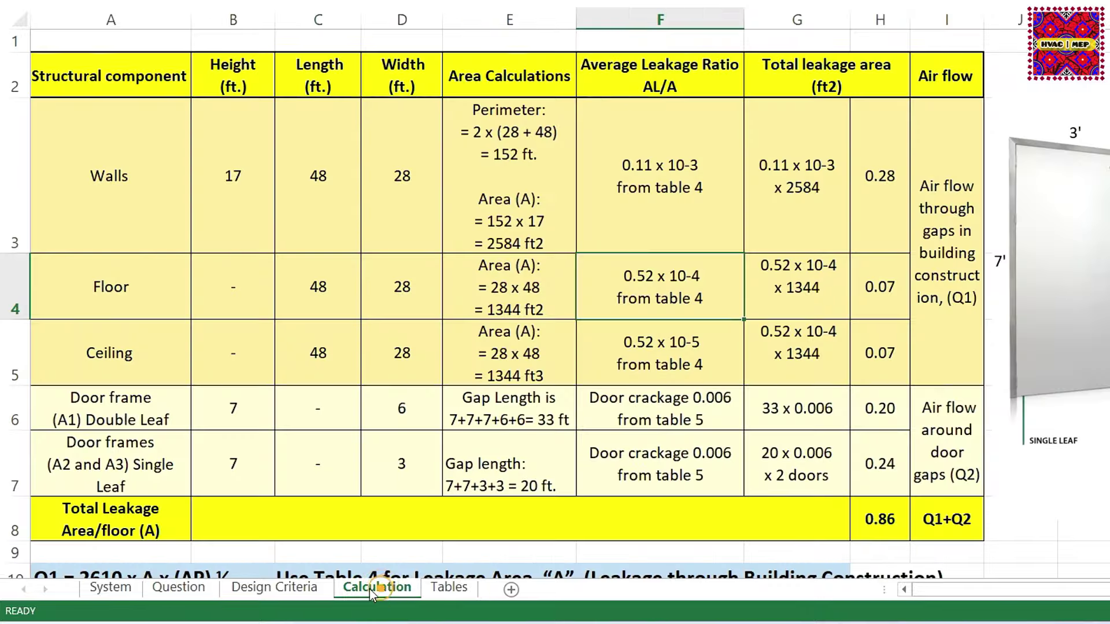
{"action": "left_click", "coordinate": [93, 410]}
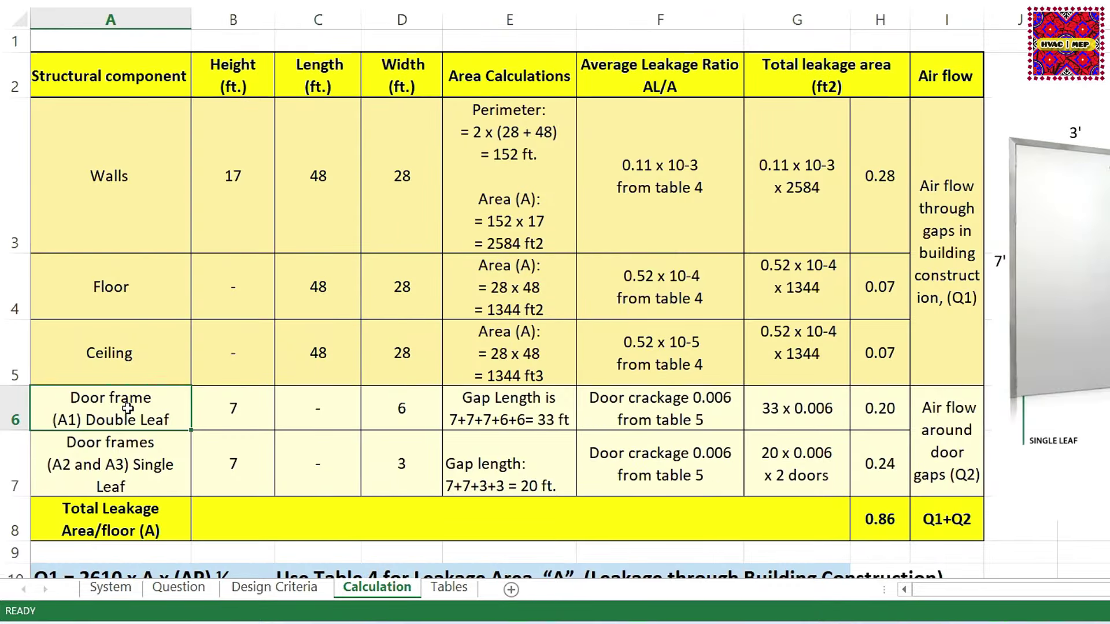
{"action": "left_click", "coordinate": [176, 589]}
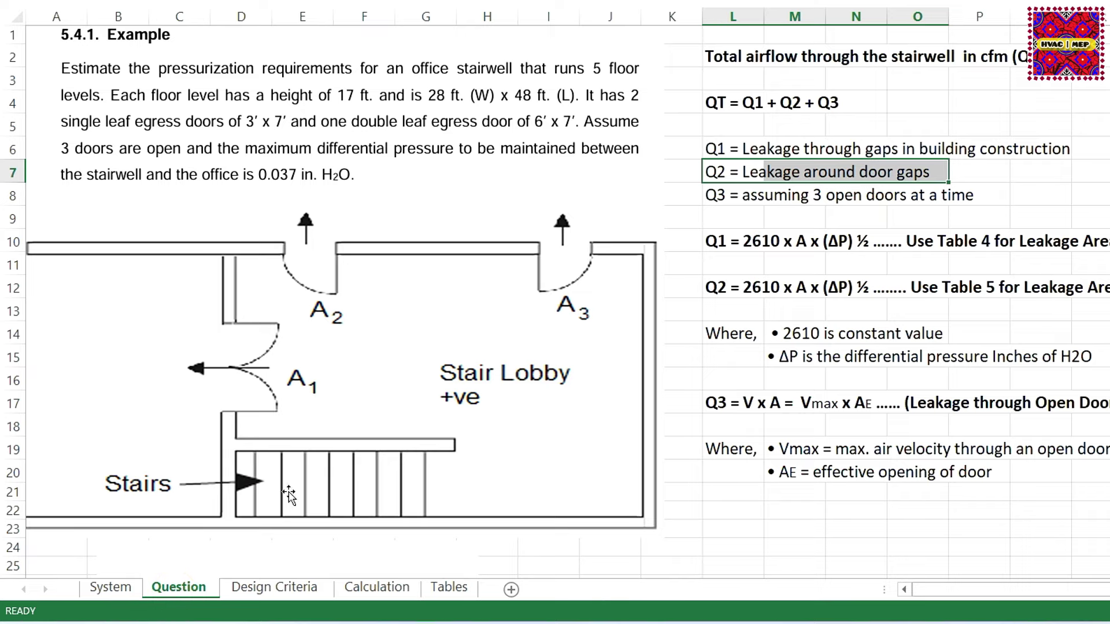
{"action": "left_click", "coordinate": [359, 586]}
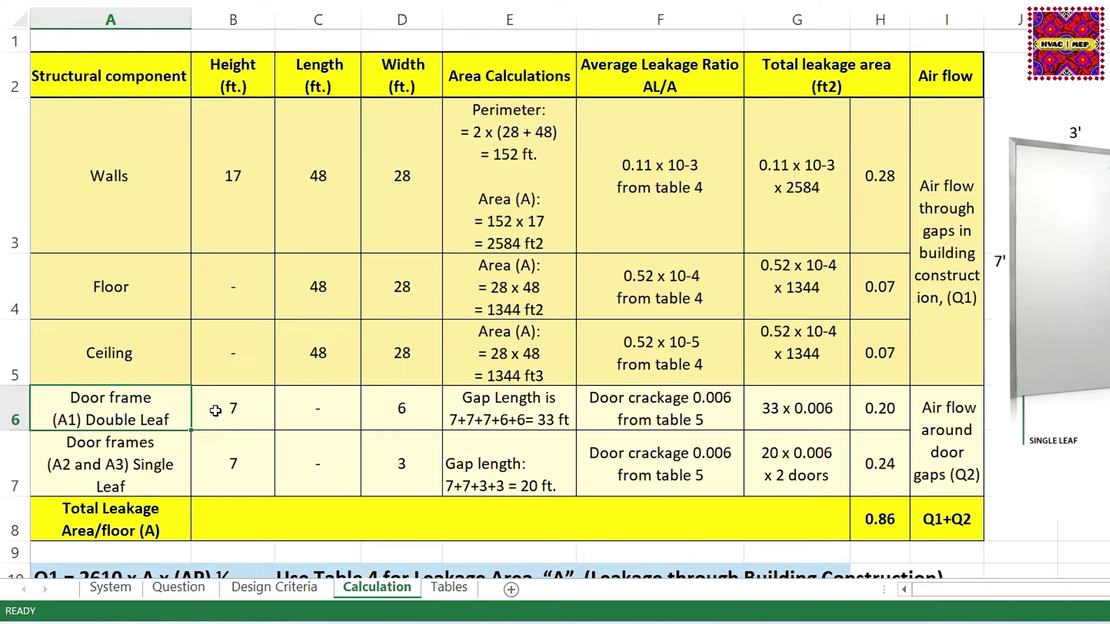
{"action": "left_click", "coordinate": [377, 409]}
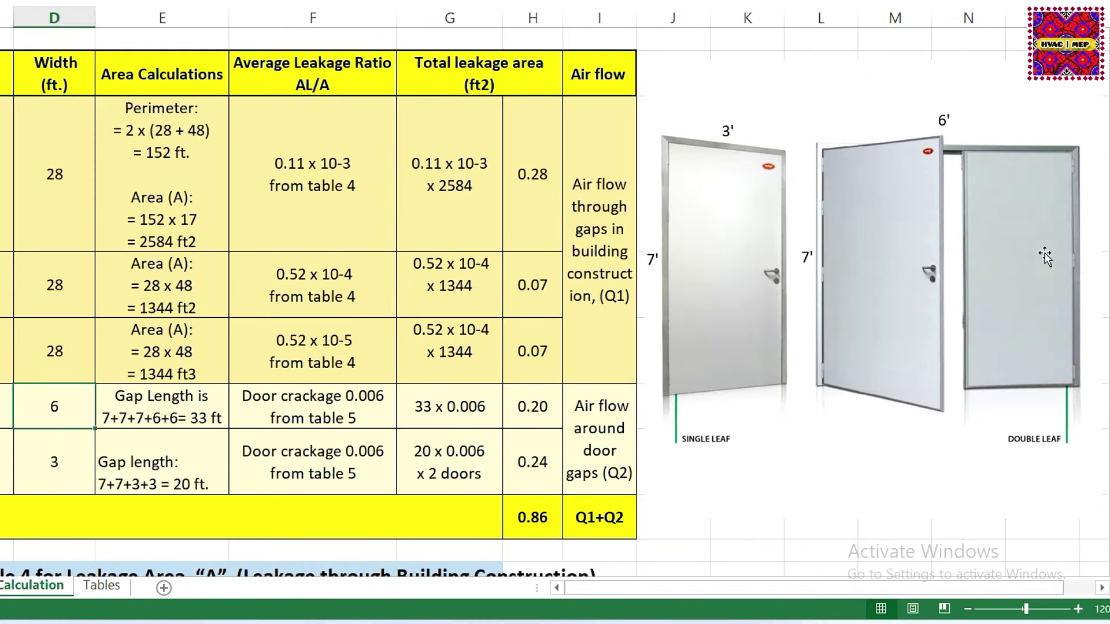
{"action": "left_click", "coordinate": [968, 284]}
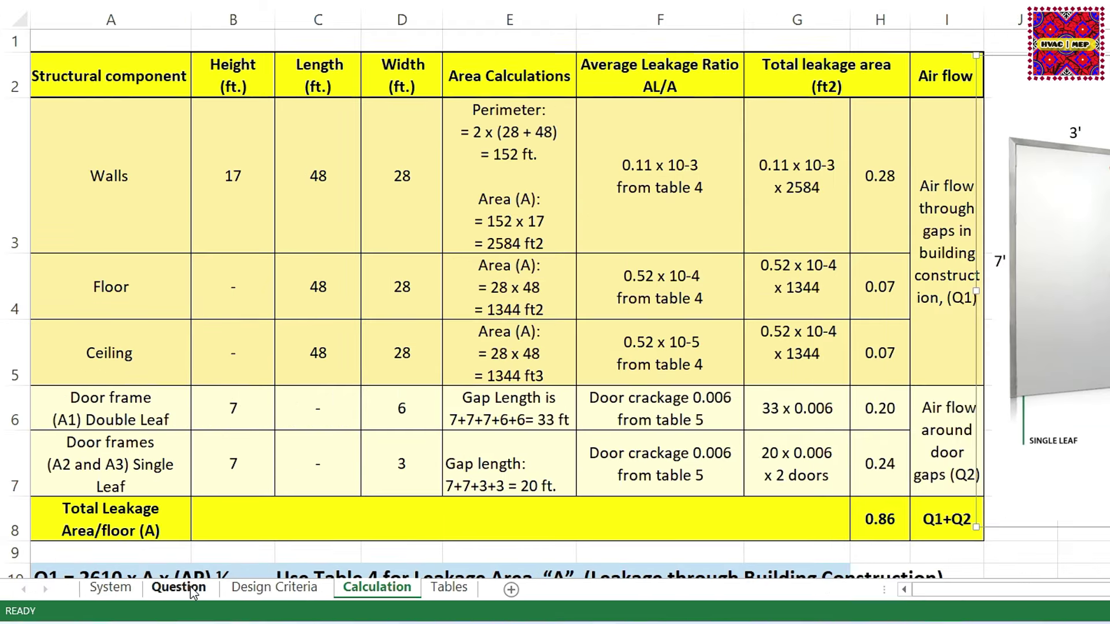
{"action": "left_click", "coordinate": [178, 587]}
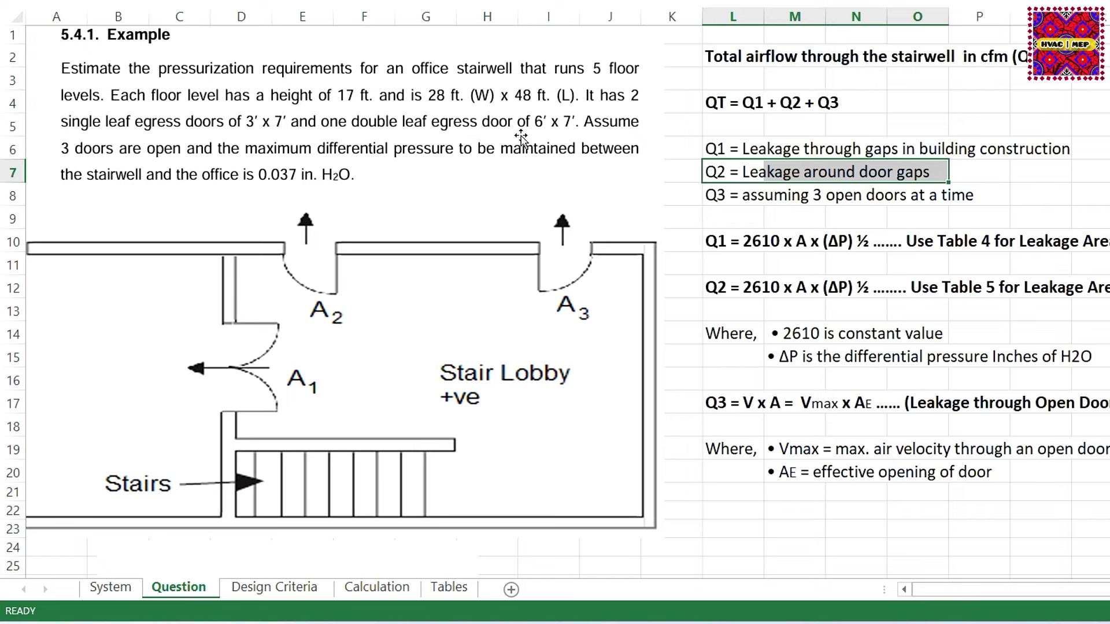
{"action": "left_click", "coordinate": [389, 590]}
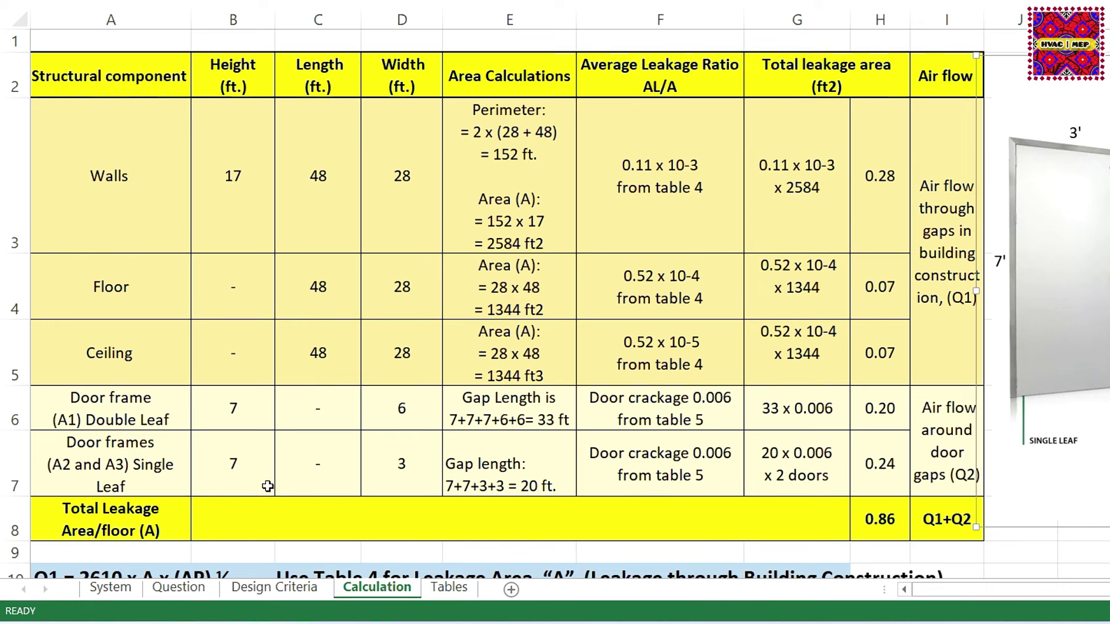
{"action": "left_click", "coordinate": [101, 411]}
{"action": "left_click", "coordinate": [236, 408]}
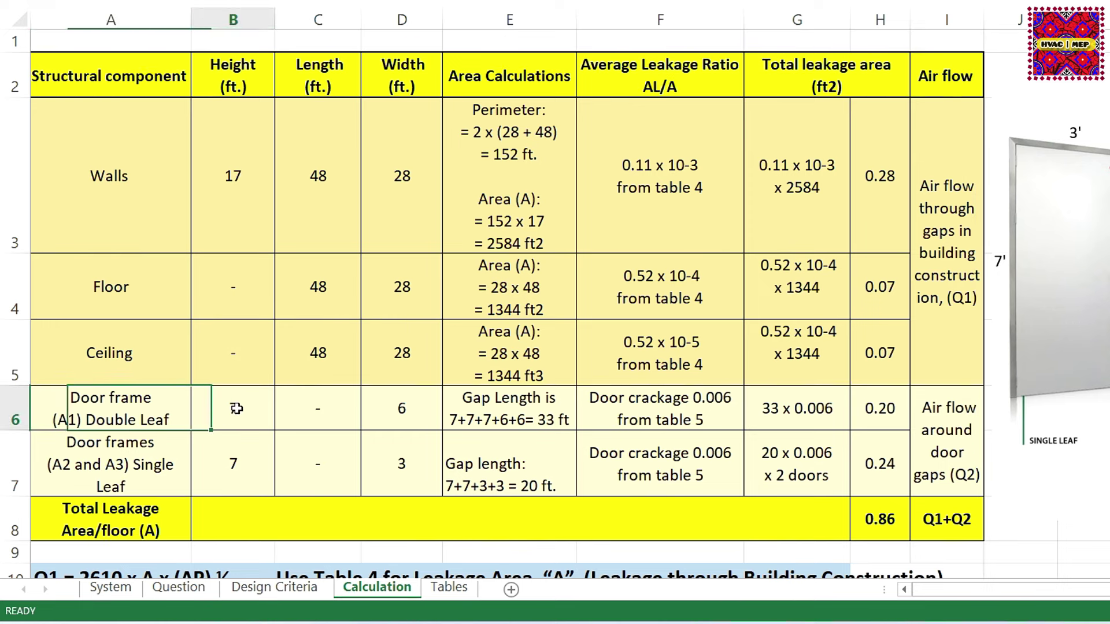
{"action": "left_click", "coordinate": [400, 409]}
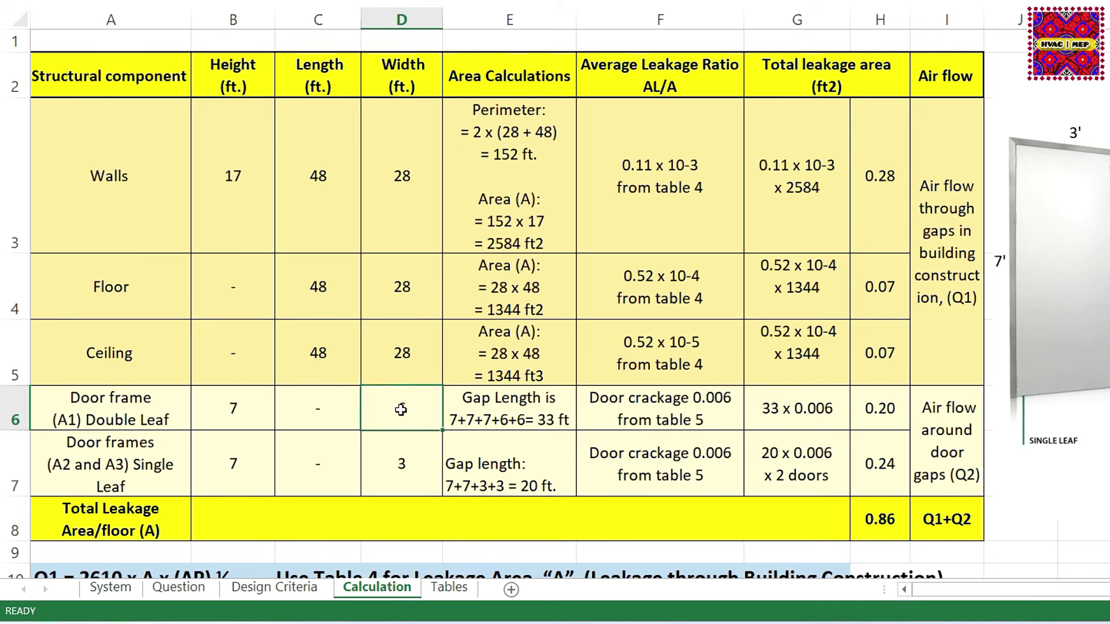
{"action": "left_click", "coordinate": [493, 411]}
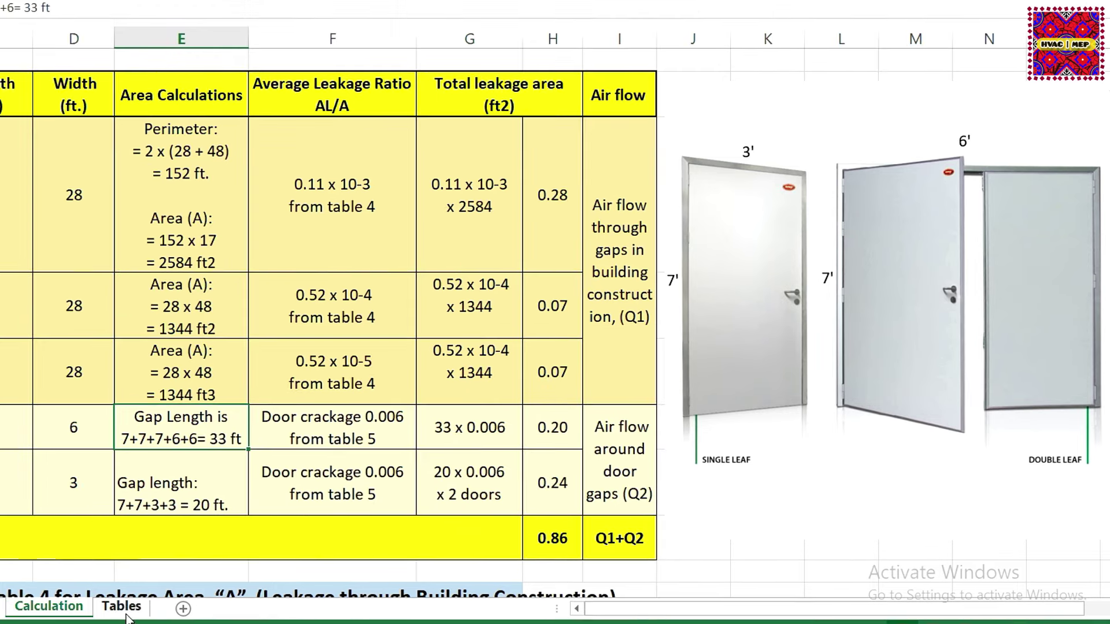
{"action": "left_click", "coordinate": [109, 580]}
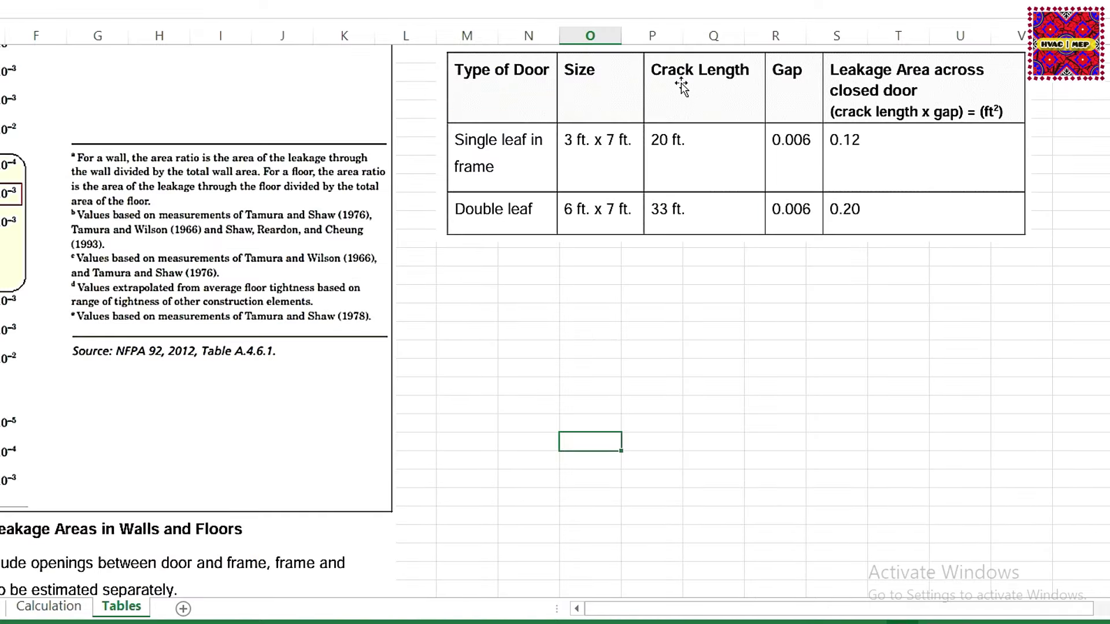
{"action": "left_click", "coordinate": [676, 215]}
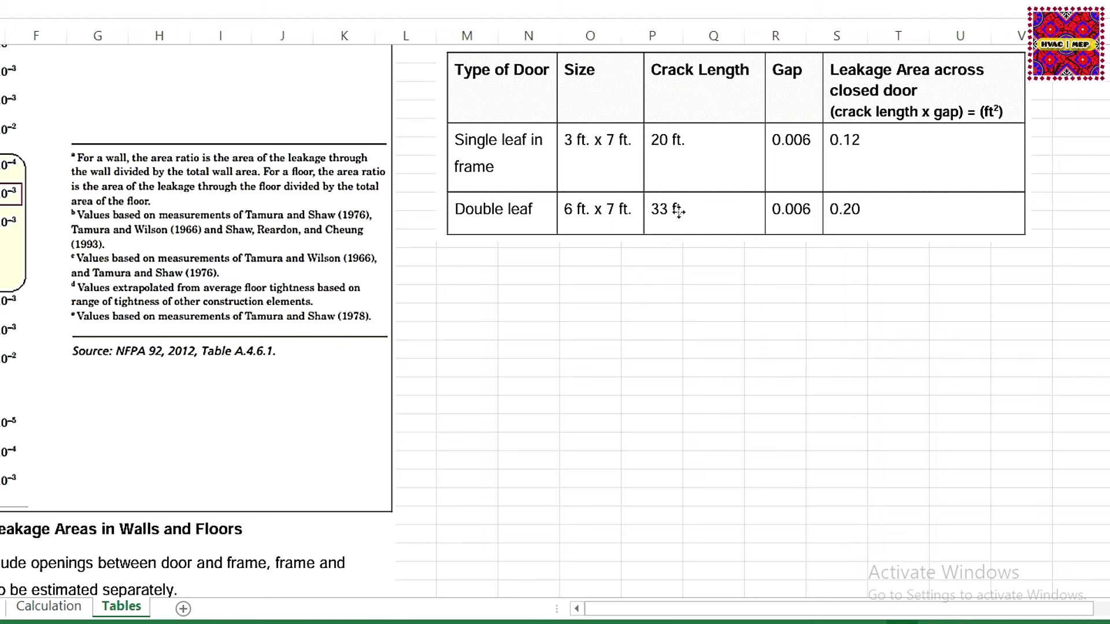
{"action": "left_click", "coordinate": [659, 310]}
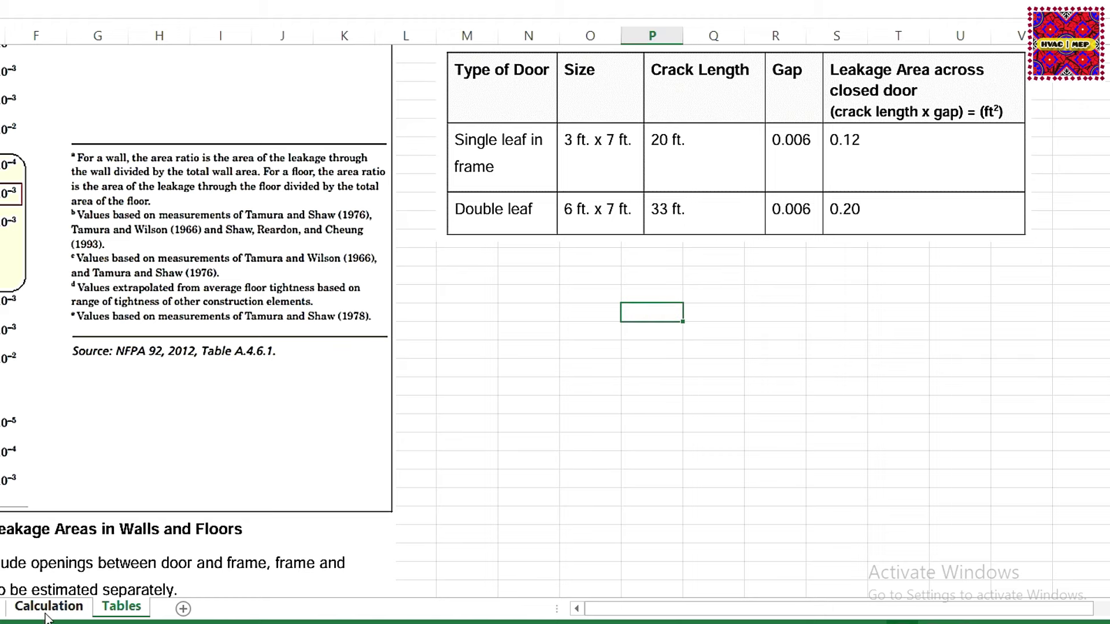
{"action": "left_click", "coordinate": [46, 613]}
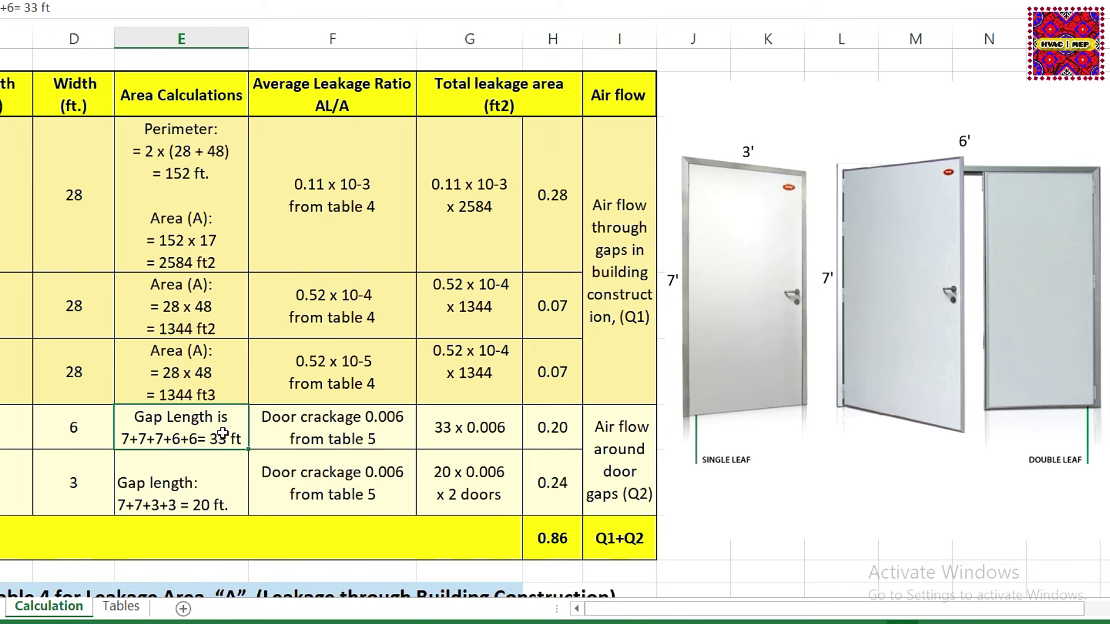
{"action": "left_click", "coordinate": [328, 433]}
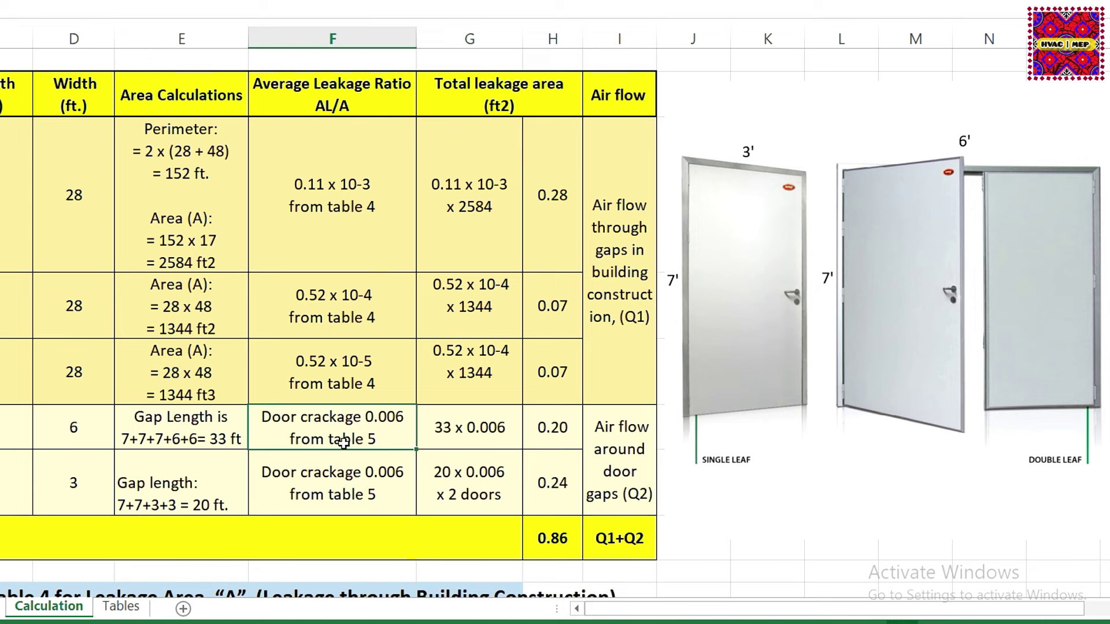
{"action": "left_click", "coordinate": [112, 609]}
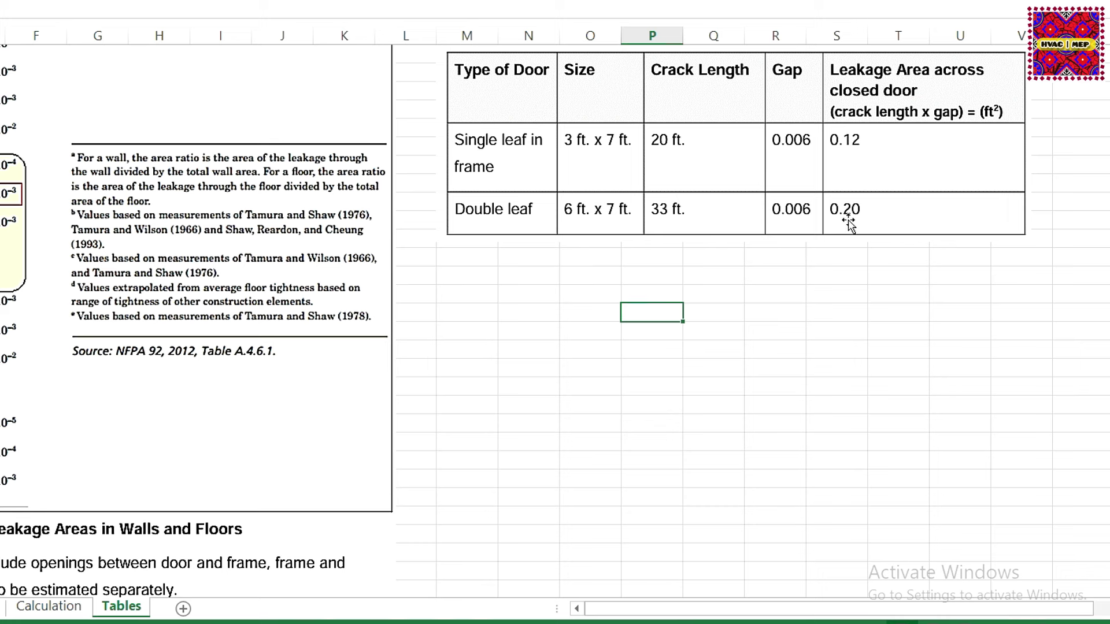
{"action": "left_click", "coordinate": [49, 607]}
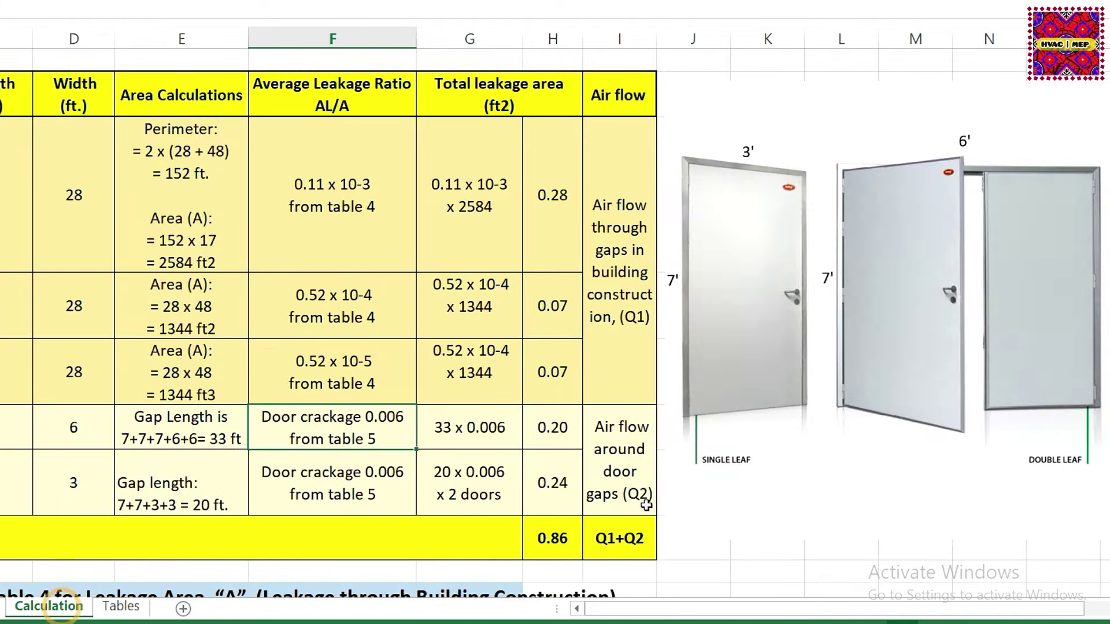
Step: Inspect the 0.20 double-leaf door leakage formula =33*0.006, then view the Question sheet's problem statement
{"action": "left_click", "coordinate": [560, 442]}
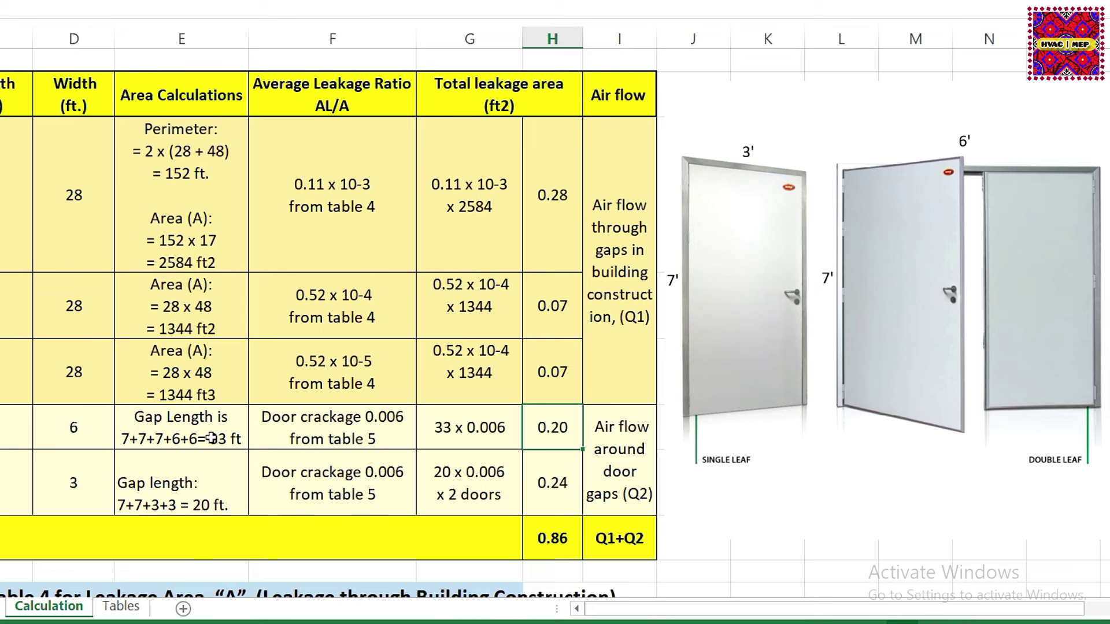
{"action": "left_click", "coordinate": [392, 429]}
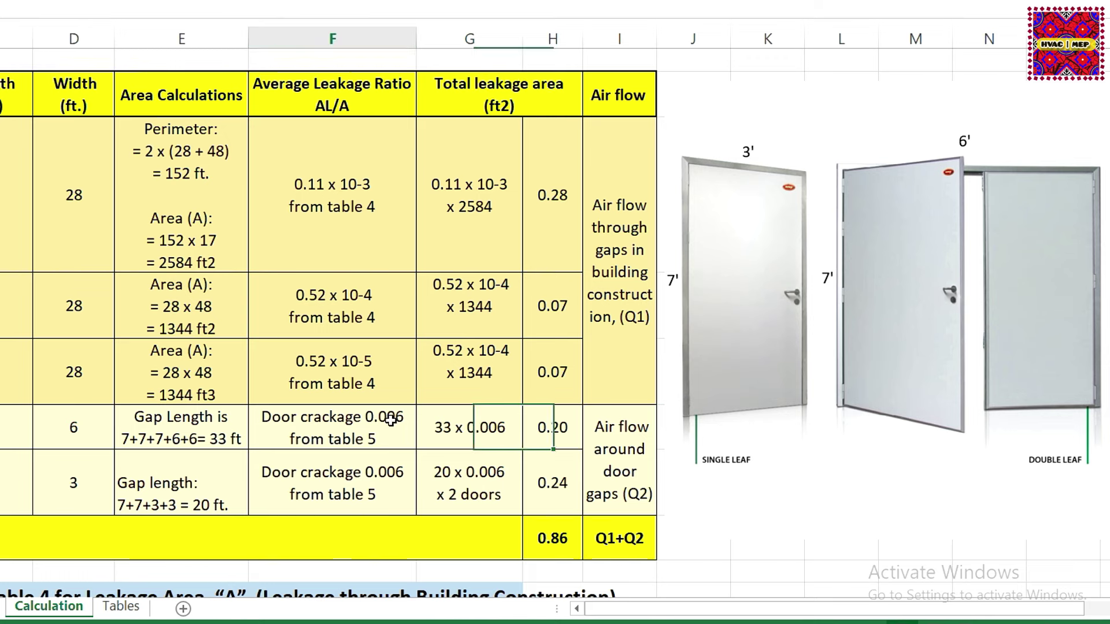
{"action": "left_click", "coordinate": [494, 436]}
{"action": "left_click", "coordinate": [391, 427]}
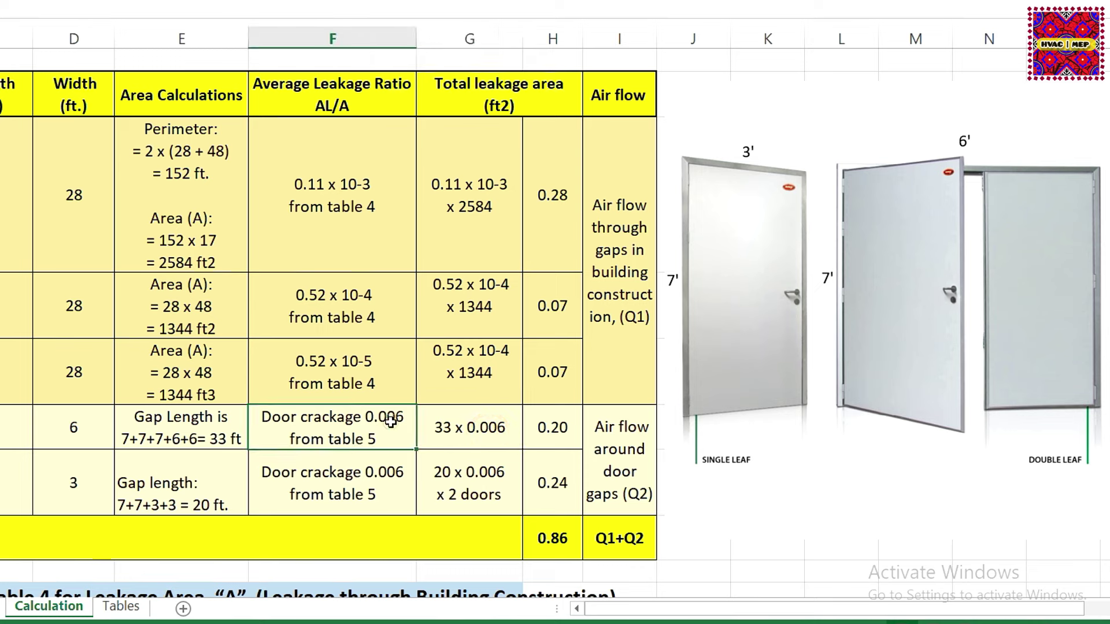
{"action": "left_click", "coordinate": [450, 433]}
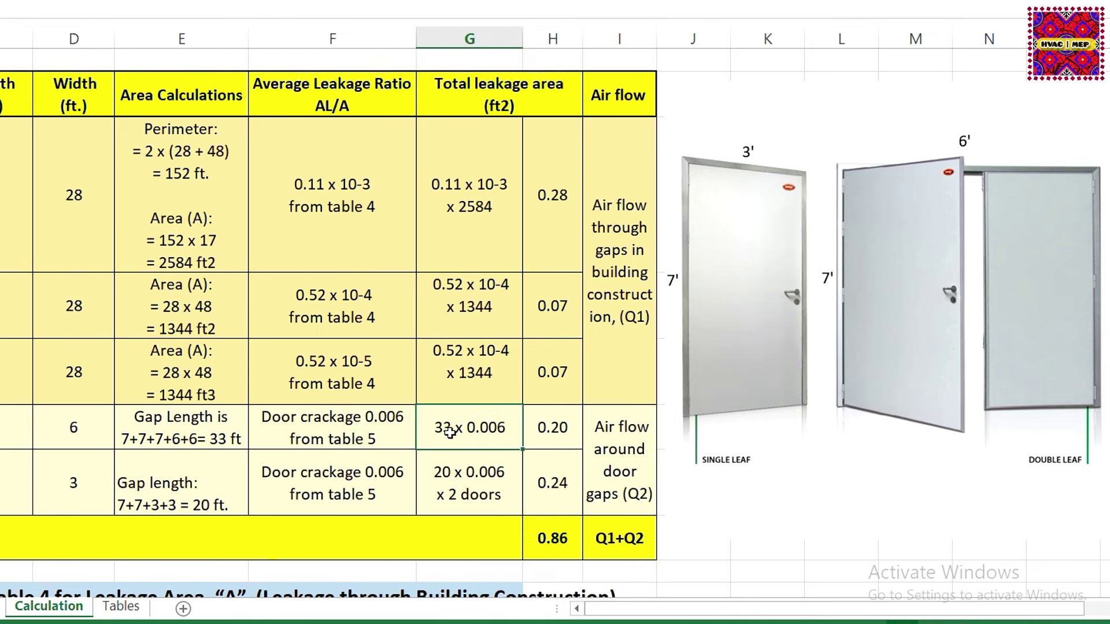
{"action": "double_click", "coordinate": [563, 439]}
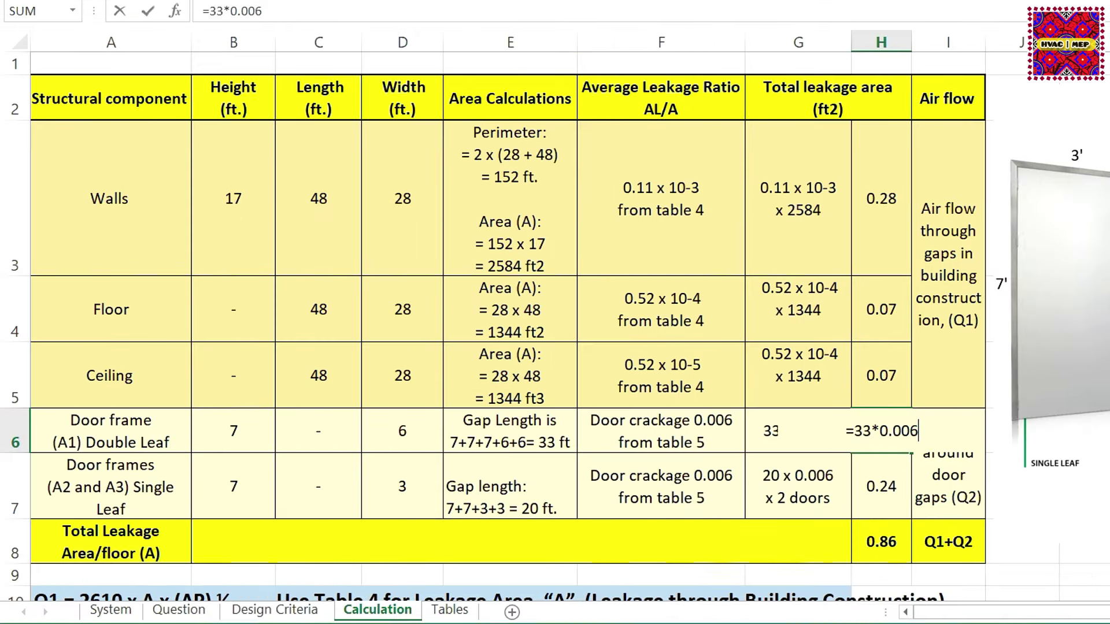
{"action": "left_click", "coordinate": [838, 538]}
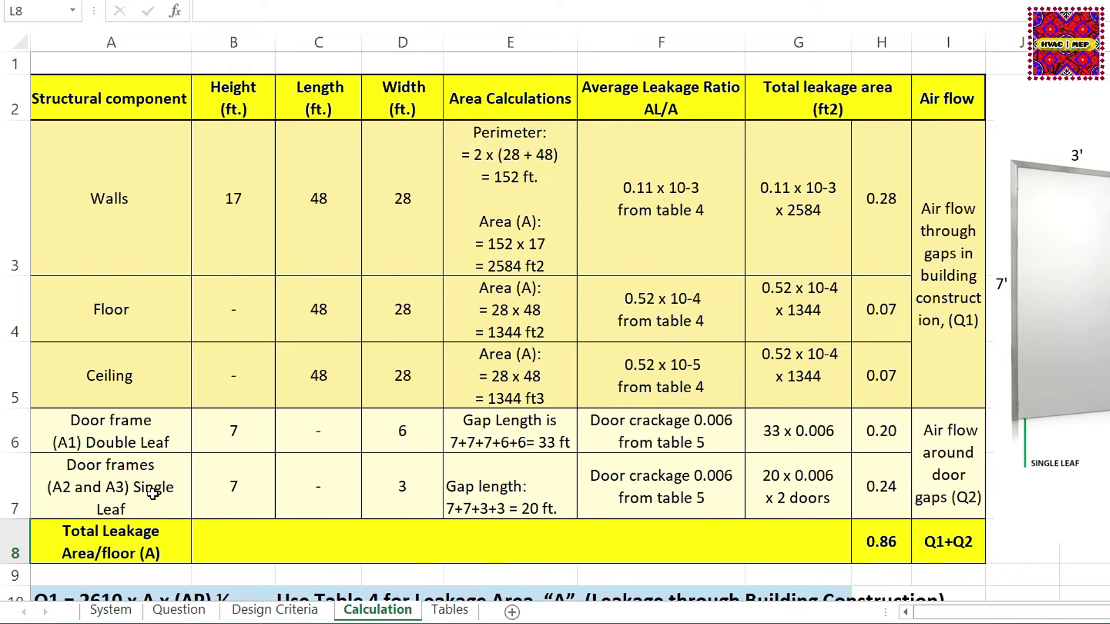
{"action": "left_click", "coordinate": [178, 610]}
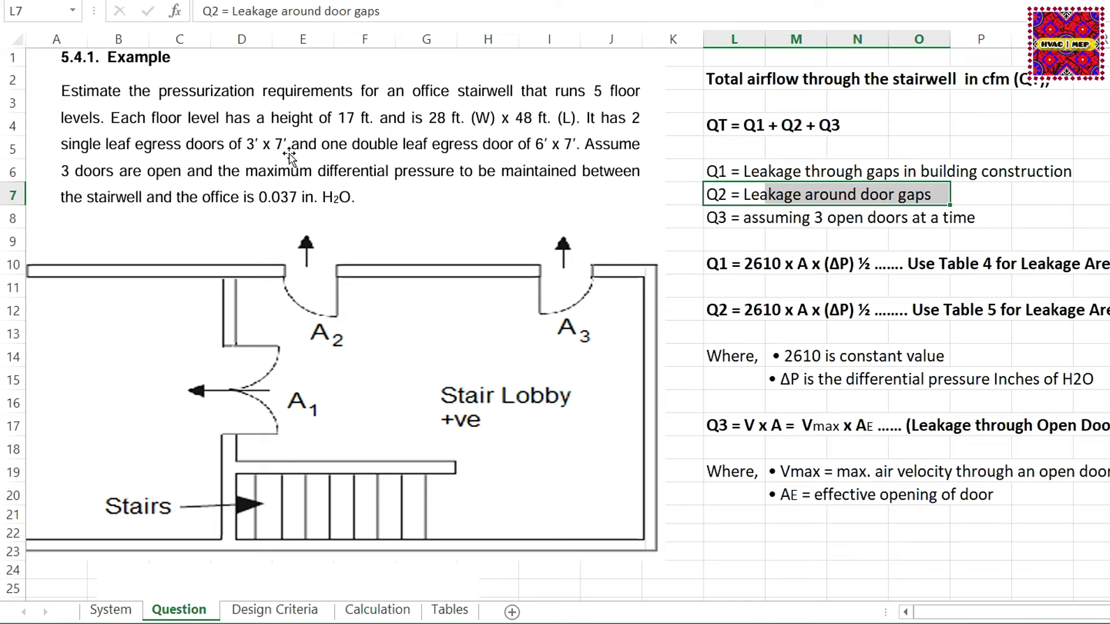
Step: Trace the single-leaf door row: 3' x 7' doors, 20 ft gap length and 0.006 crackage
{"action": "left_click", "coordinate": [384, 611]}
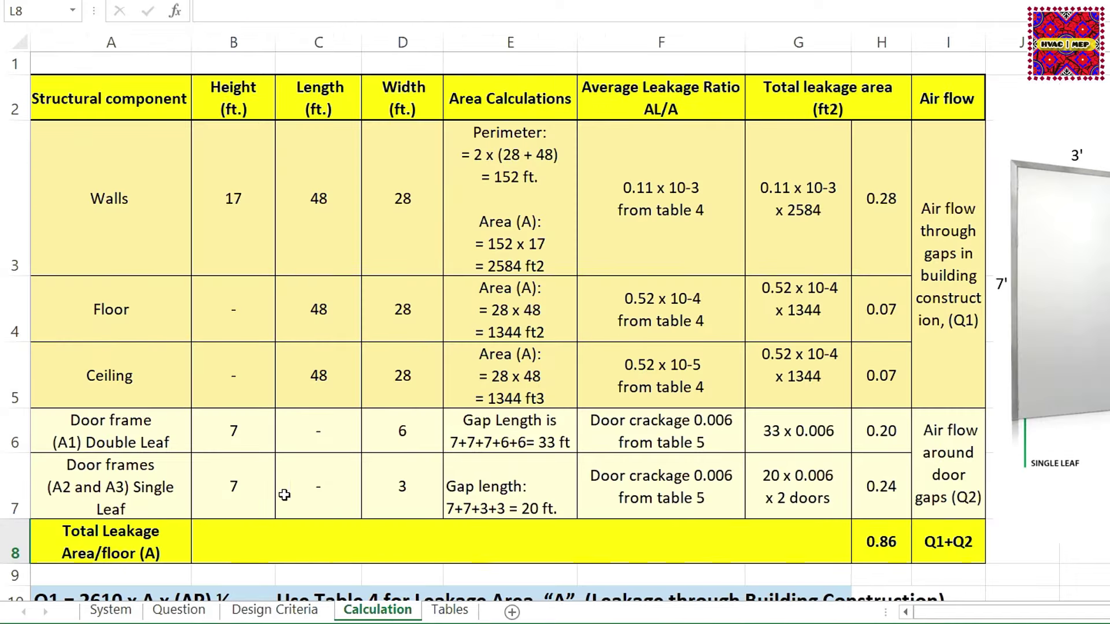
{"action": "left_click", "coordinate": [402, 492]}
{"action": "left_click", "coordinate": [232, 499]}
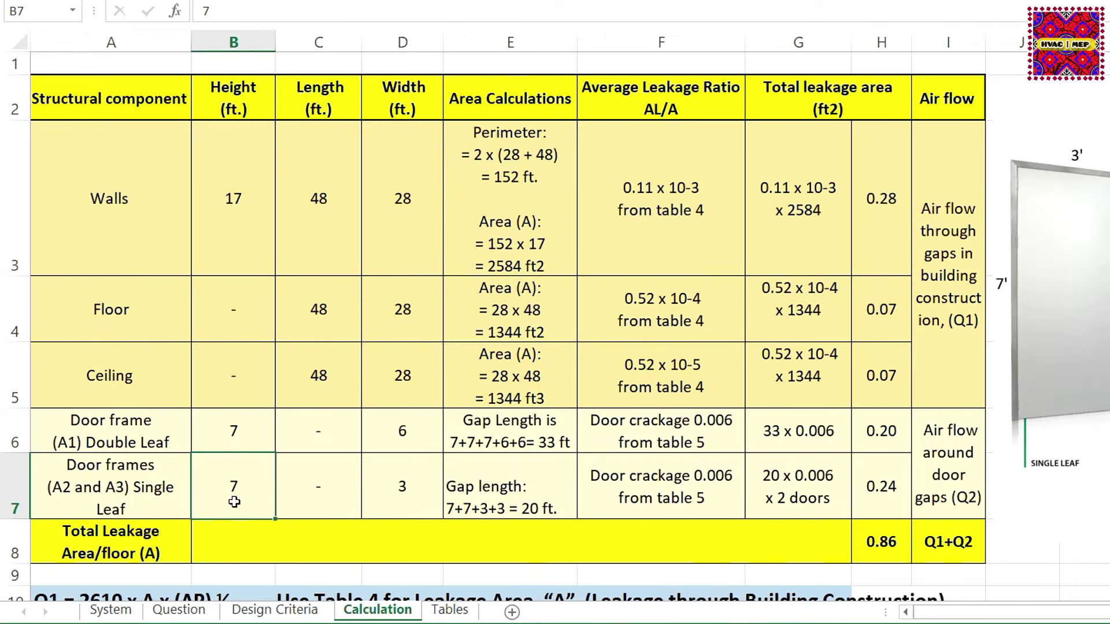
{"action": "left_click", "coordinate": [405, 492]}
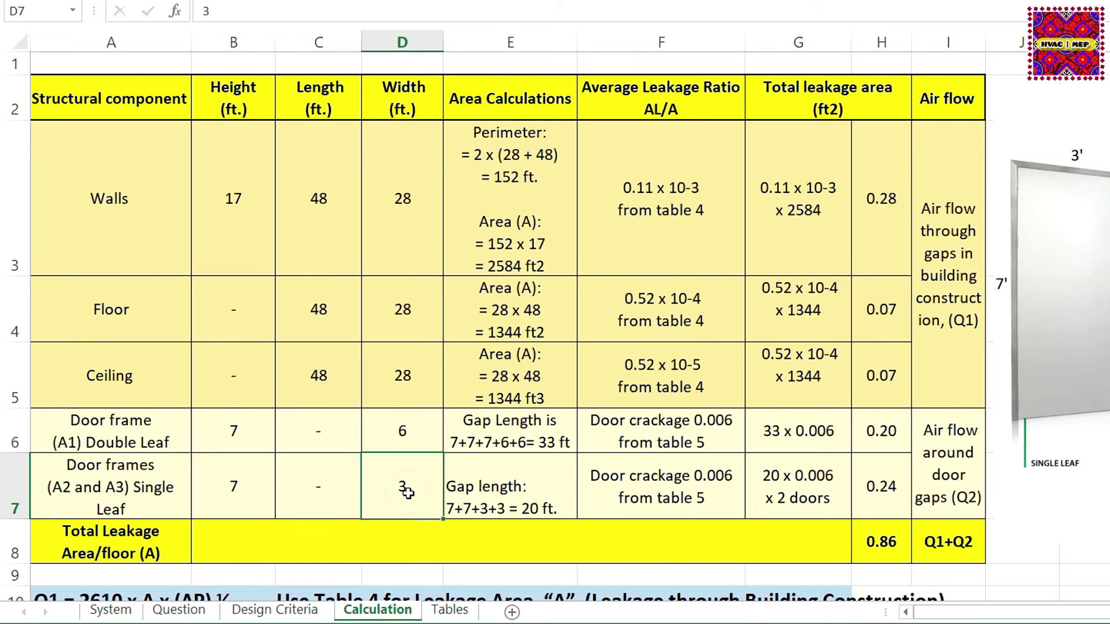
{"action": "left_click", "coordinate": [491, 491]}
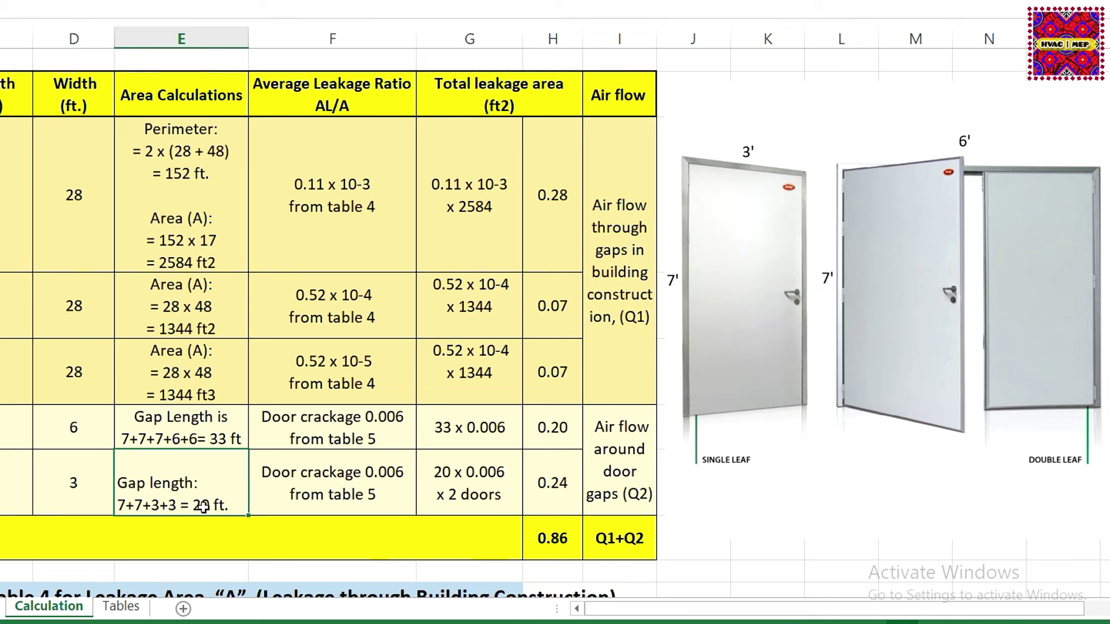
{"action": "left_click", "coordinate": [310, 483]}
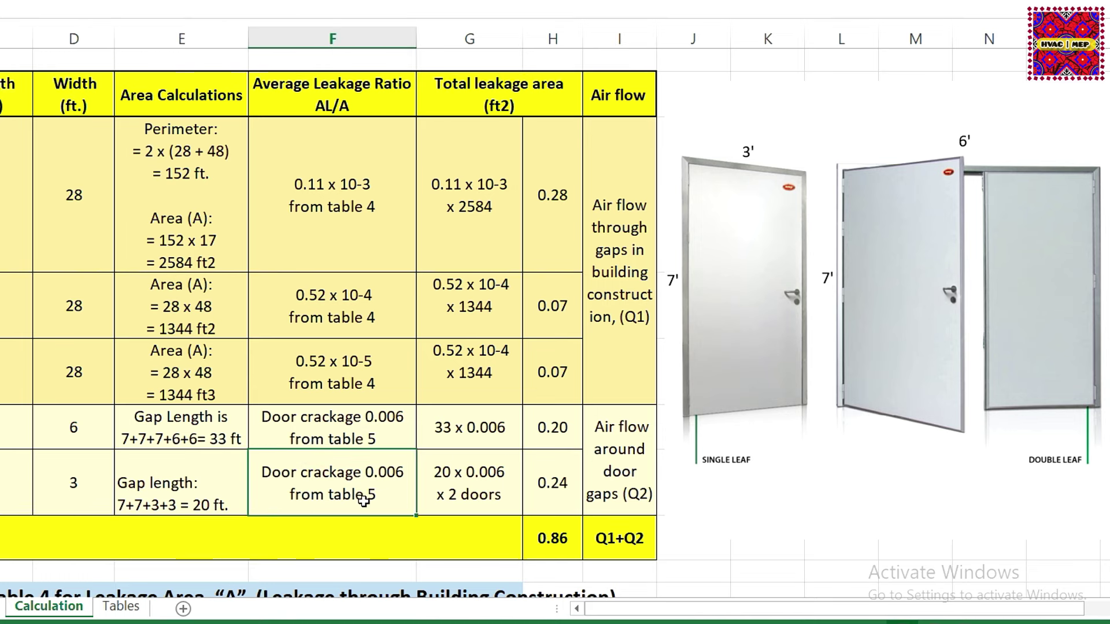
Step: Check the Tables sheet's door leakage table, then revisit the 20 x 0.006 x 2 calculation
{"action": "left_click", "coordinate": [121, 607]}
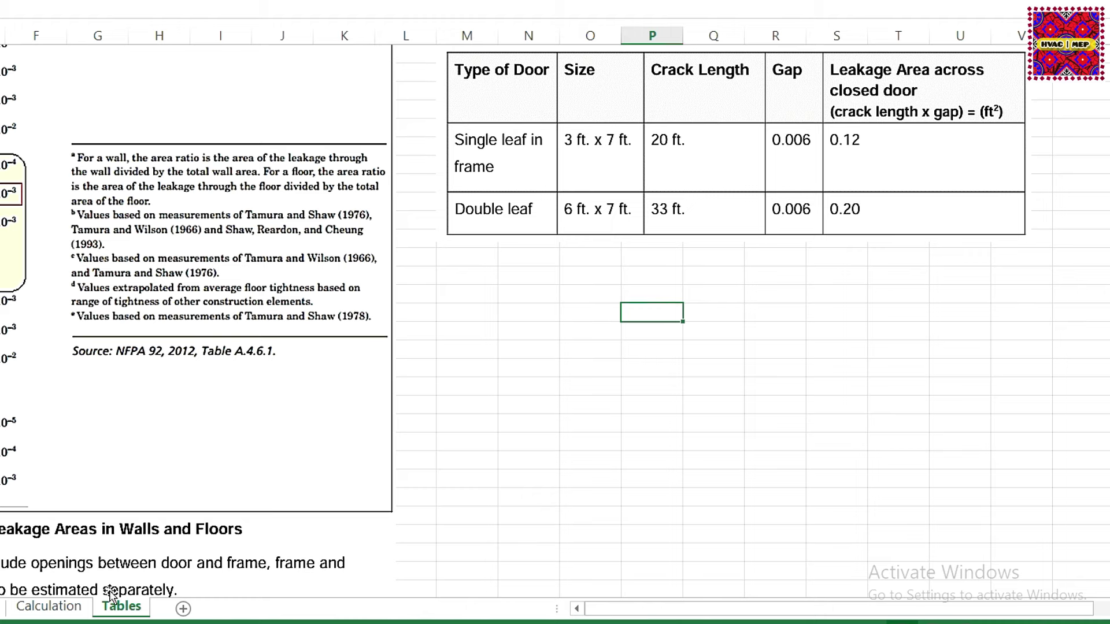
{"action": "left_click", "coordinate": [63, 606]}
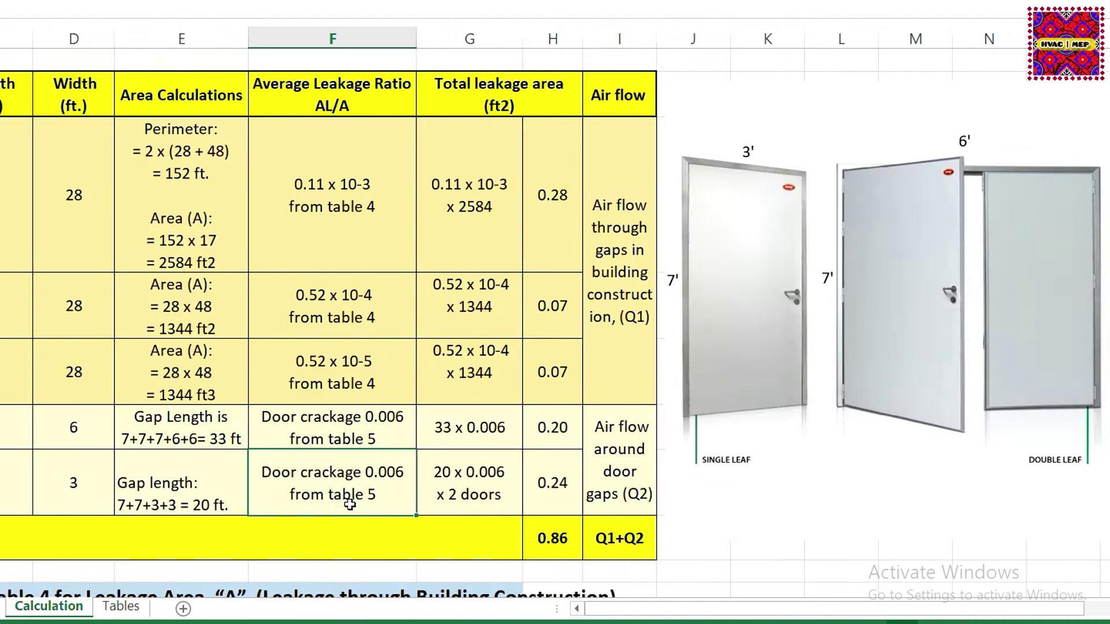
{"action": "left_click", "coordinate": [454, 493]}
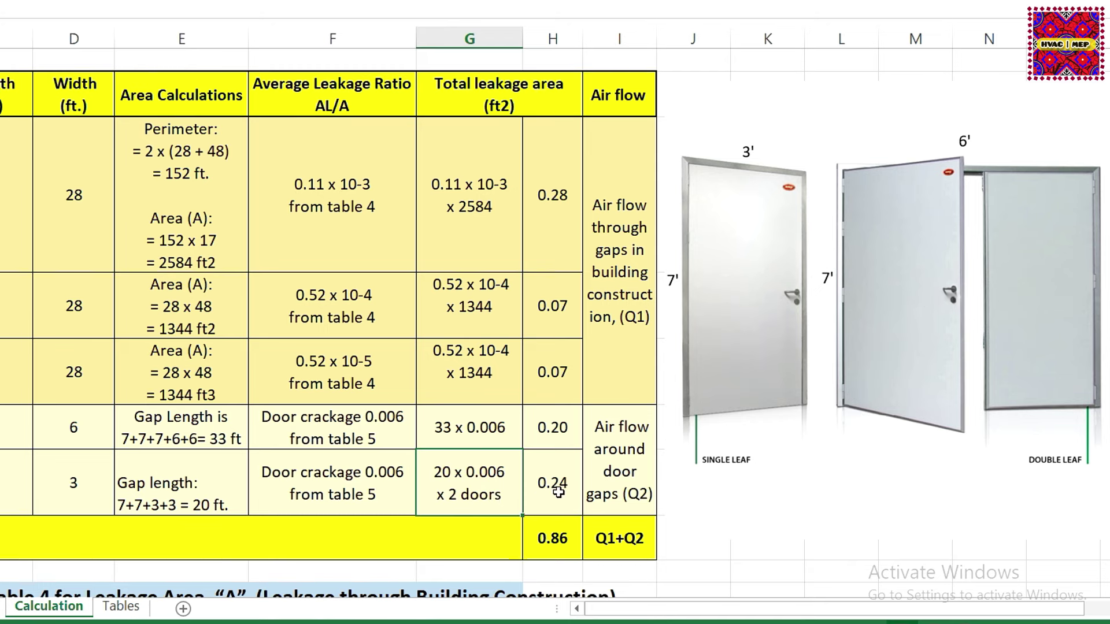
Step: Compute 20 × 0.006 × 2 in Calculator, confirming the 0.24 ft² single-door leakage area
{"action": "key", "text": "alt+Tab"}
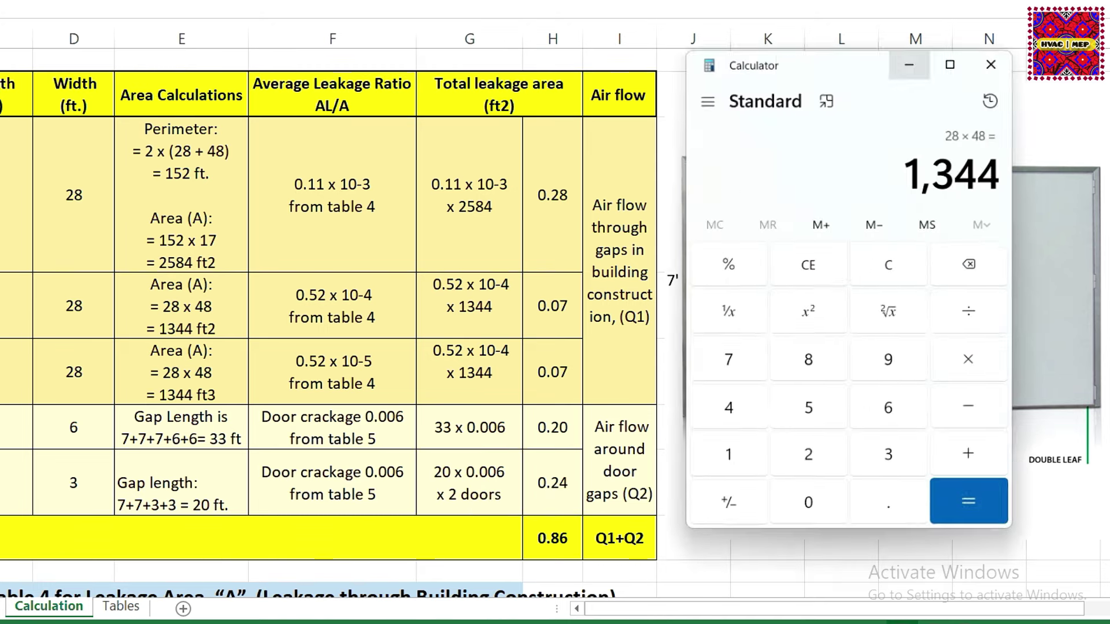
{"action": "left_click", "coordinate": [931, 241]}
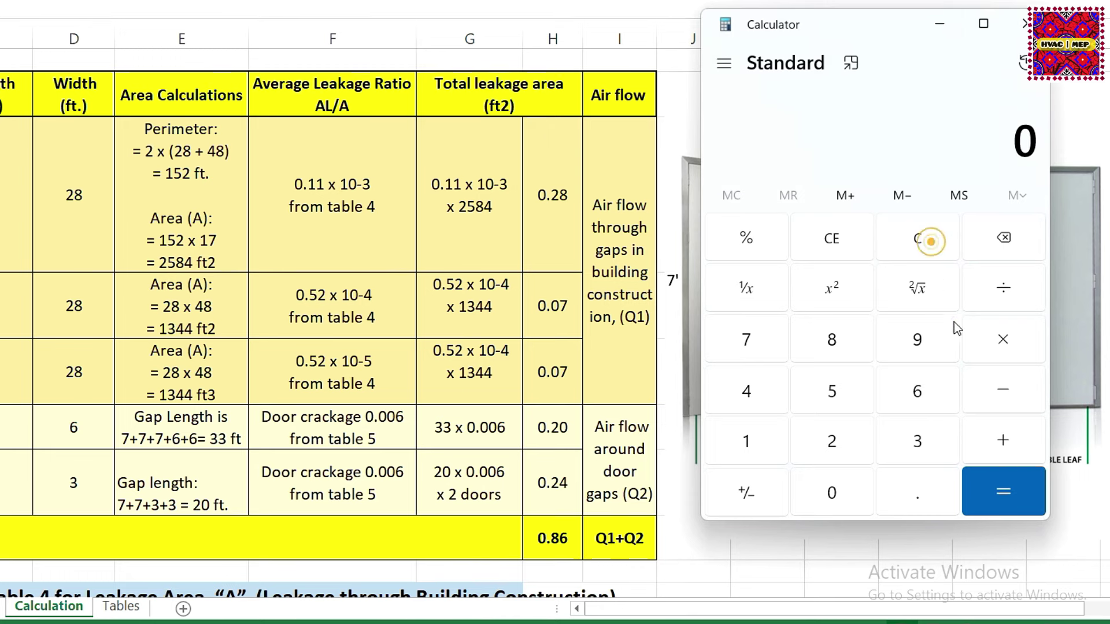
{"action": "left_click", "coordinate": [855, 442]}
{"action": "left_click", "coordinate": [845, 502]}
{"action": "left_click", "coordinate": [1008, 343]}
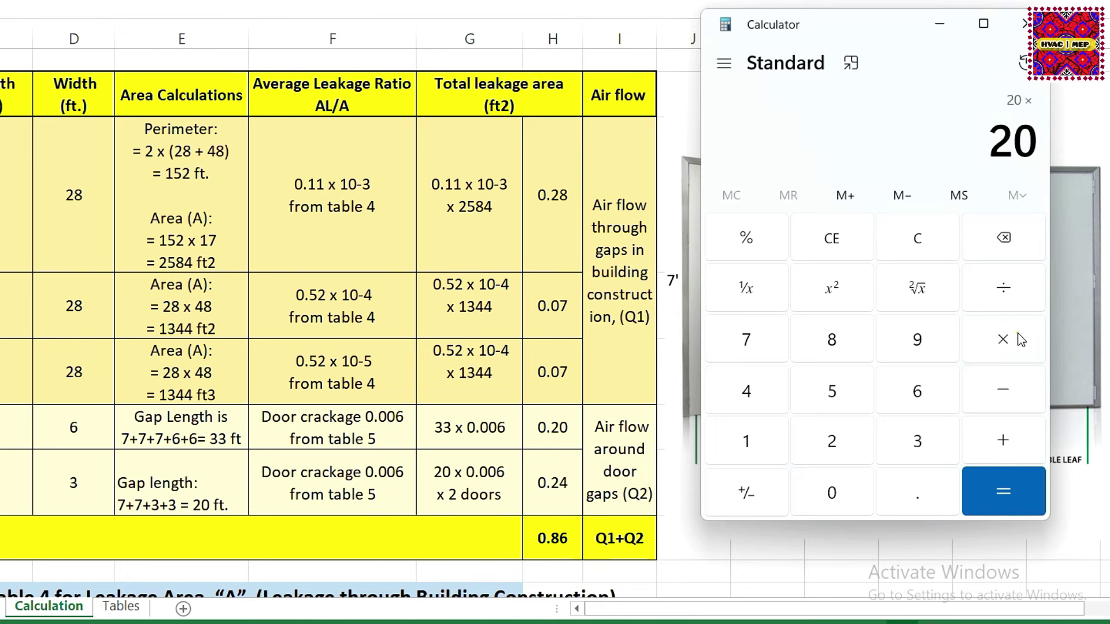
{"action": "left_click", "coordinate": [924, 498]}
{"action": "left_click", "coordinate": [840, 495]}
{"action": "left_click", "coordinate": [841, 495]}
{"action": "left_click", "coordinate": [919, 393]}
{"action": "left_click", "coordinate": [1009, 342]}
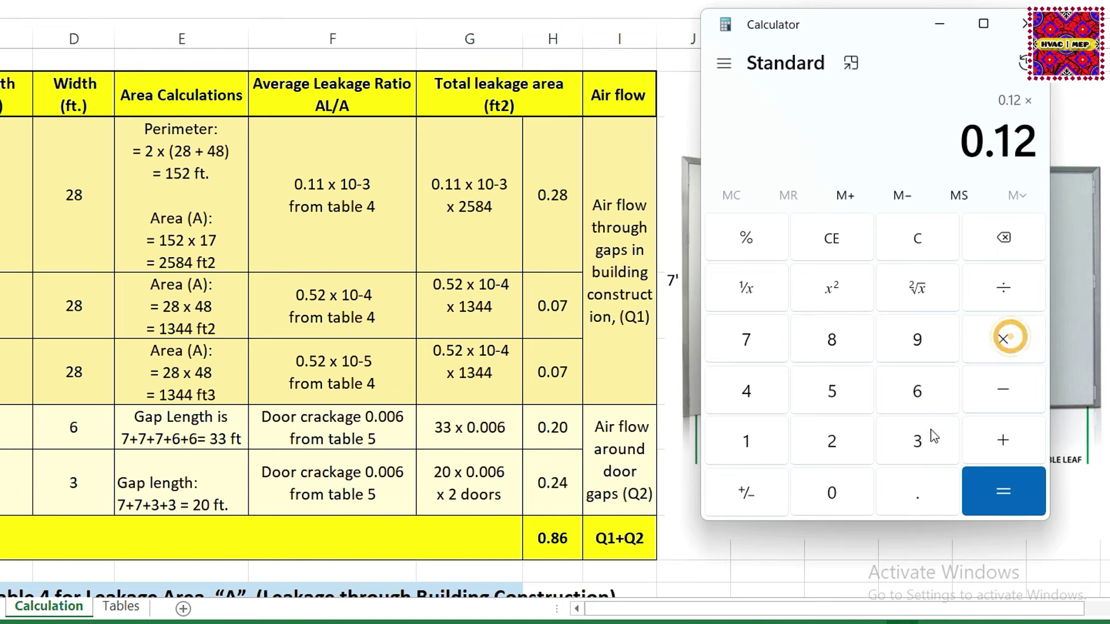
{"action": "left_click", "coordinate": [831, 441]}
{"action": "left_click", "coordinate": [995, 493]}
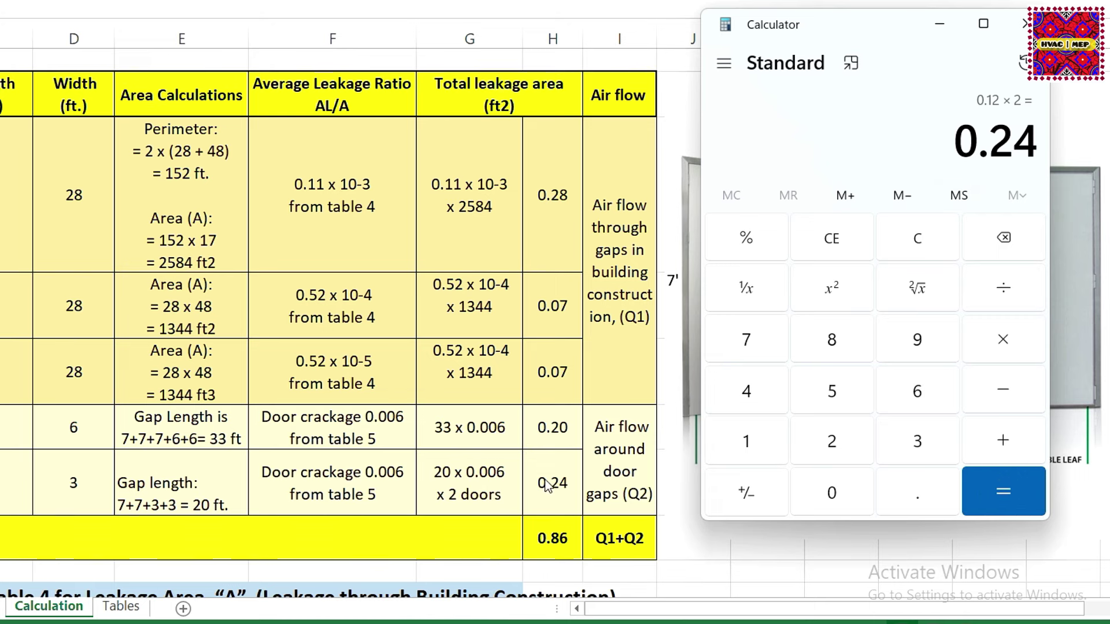
{"action": "left_click", "coordinate": [939, 28]}
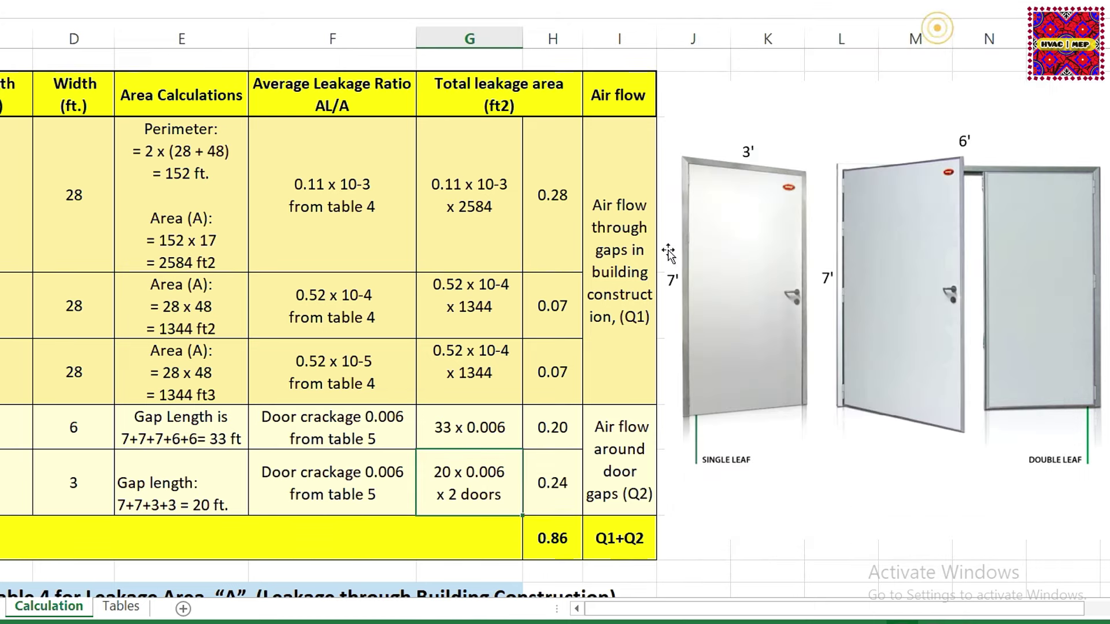
{"action": "left_click_drag", "start_coordinate": [549, 208], "coordinate": [566, 363]}
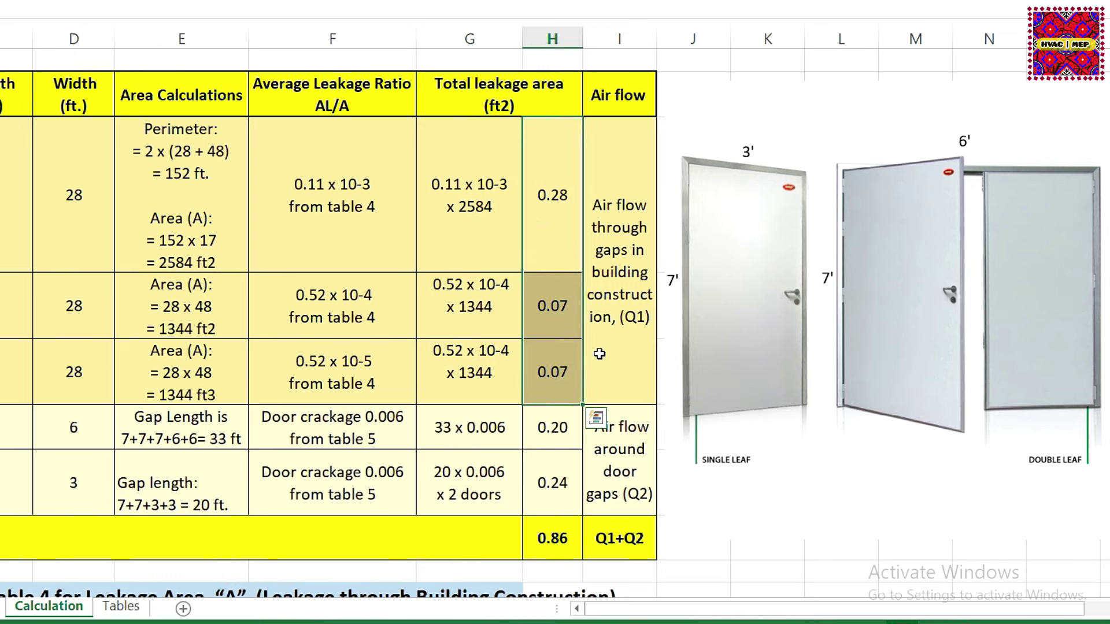
{"action": "left_click", "coordinate": [606, 352]}
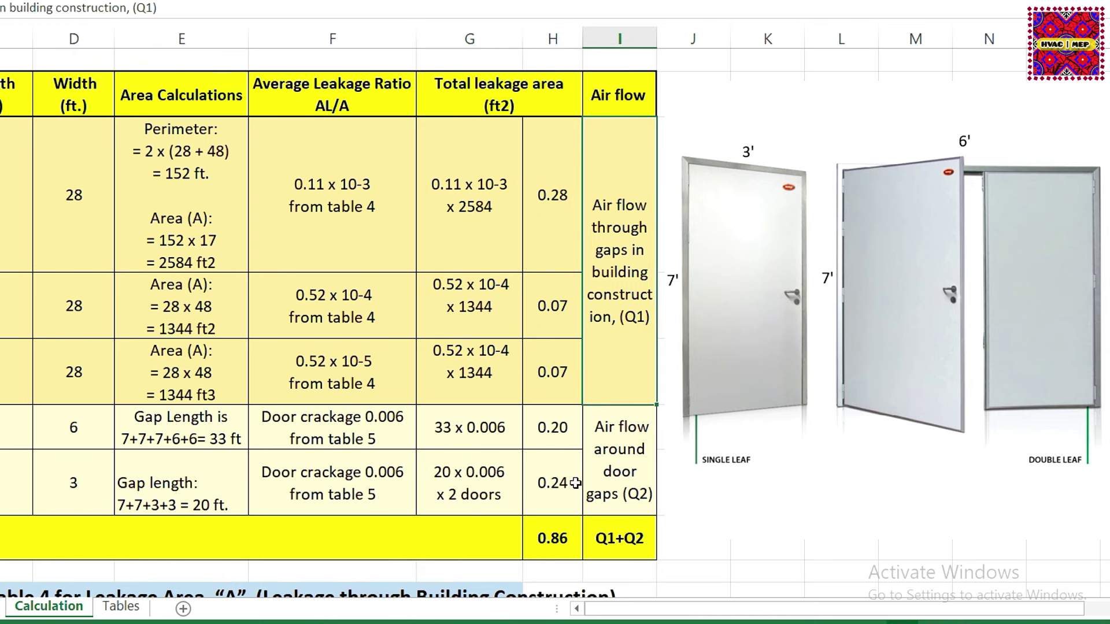
{"action": "left_click_drag", "start_coordinate": [562, 440], "coordinate": [559, 480]}
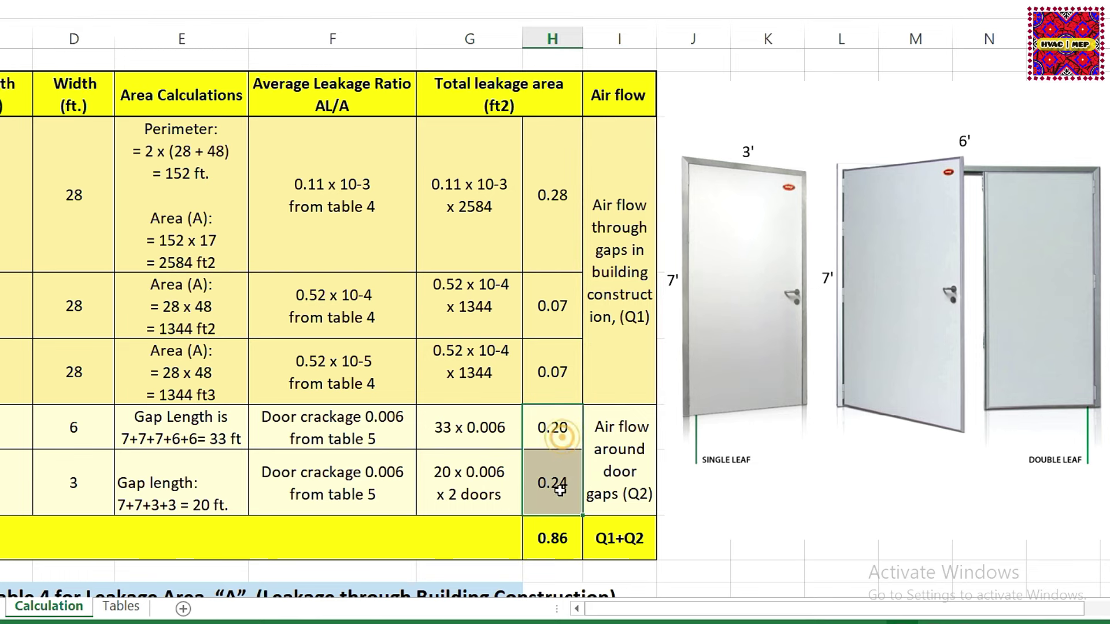
{"action": "left_click", "coordinate": [633, 445]}
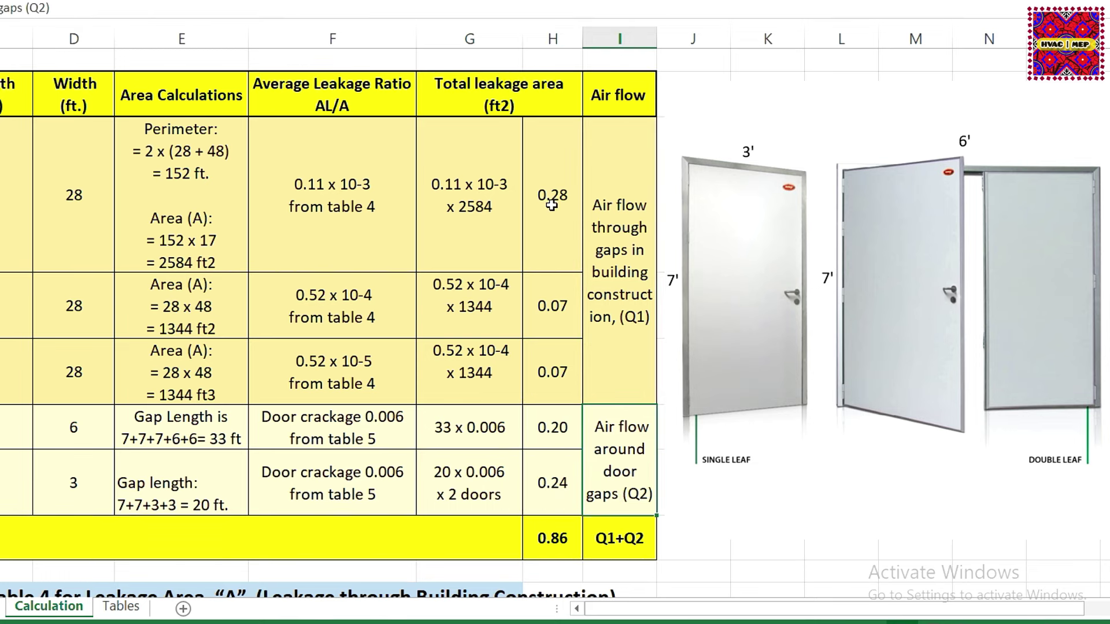
{"action": "left_click_drag", "start_coordinate": [559, 180], "coordinate": [558, 537]}
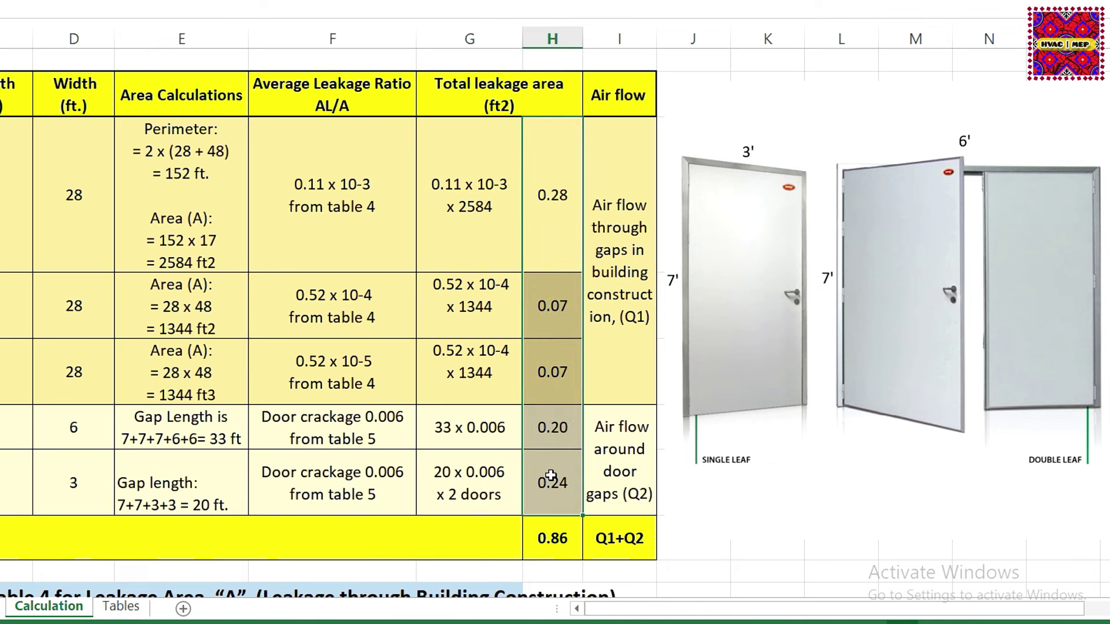
{"action": "left_click", "coordinate": [558, 544]}
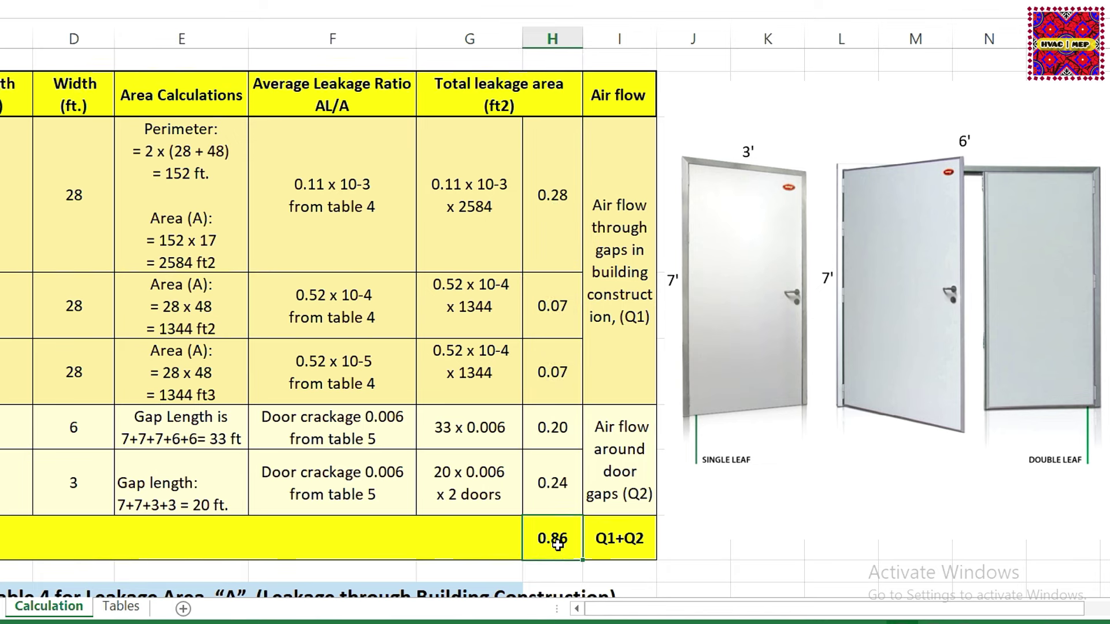
{"action": "double_click", "coordinate": [558, 544]}
{"action": "key", "text": "Escape"}
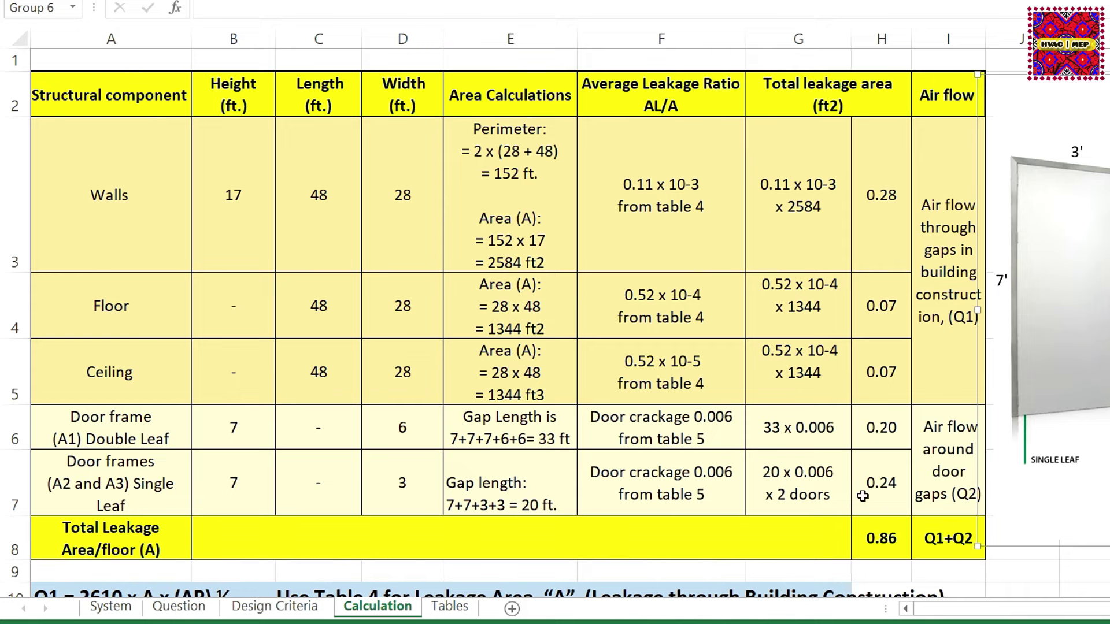
Step: Review the Q1 building-construction and Q2 door-frame leakage equations
{"action": "scroll", "coordinate": [607, 408], "scroll_direction": "down", "scroll_amount": 1}
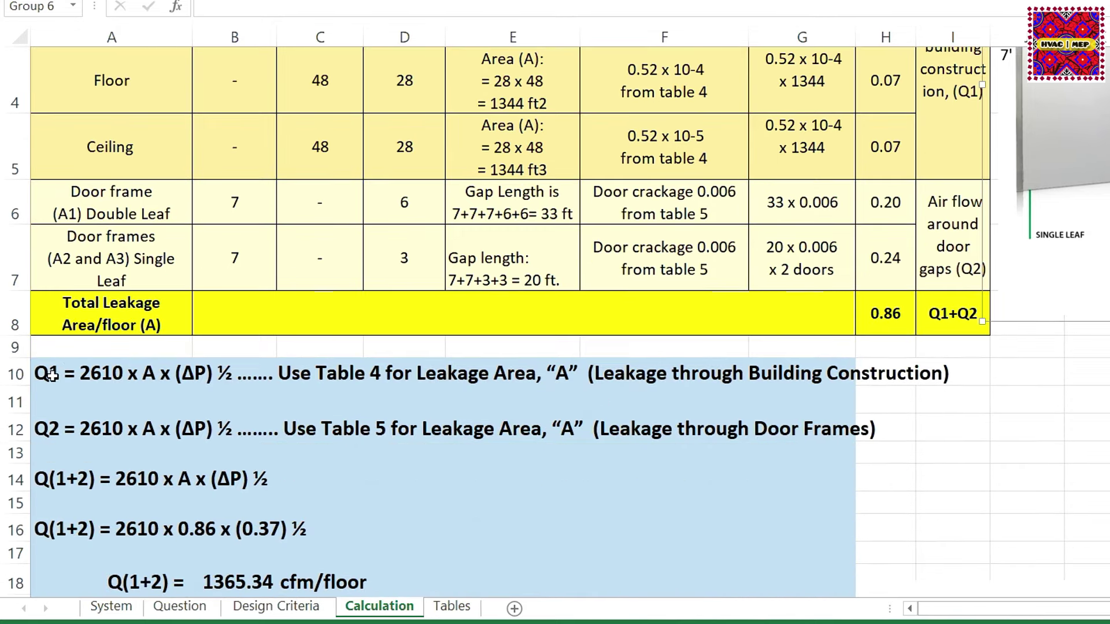
{"action": "left_click_drag", "start_coordinate": [52, 375], "coordinate": [854, 372]}
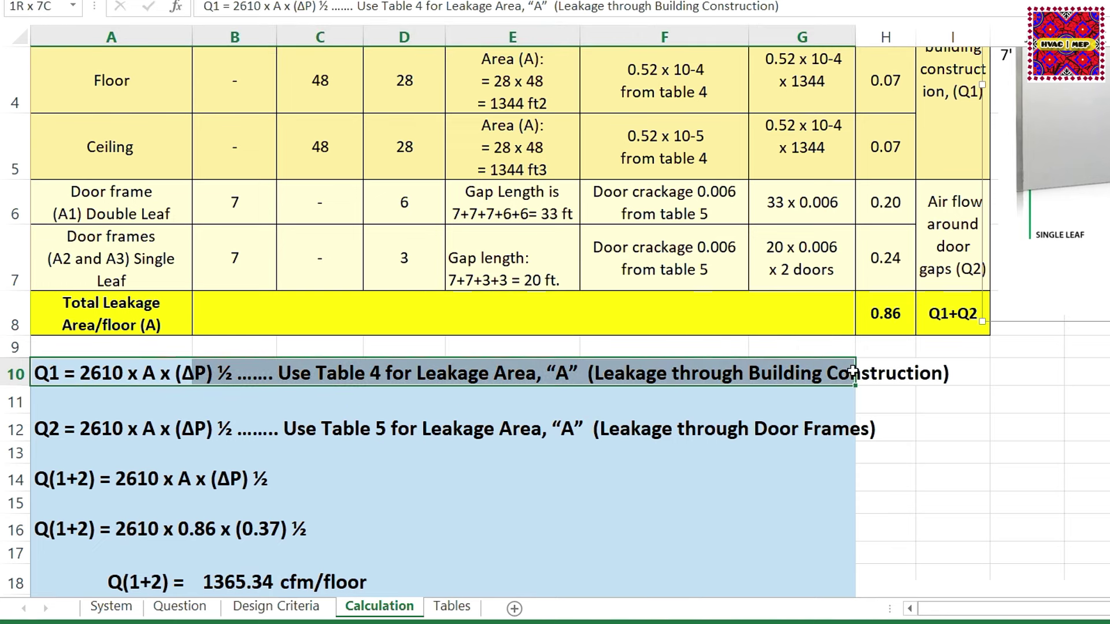
{"action": "left_click", "coordinate": [103, 379]}
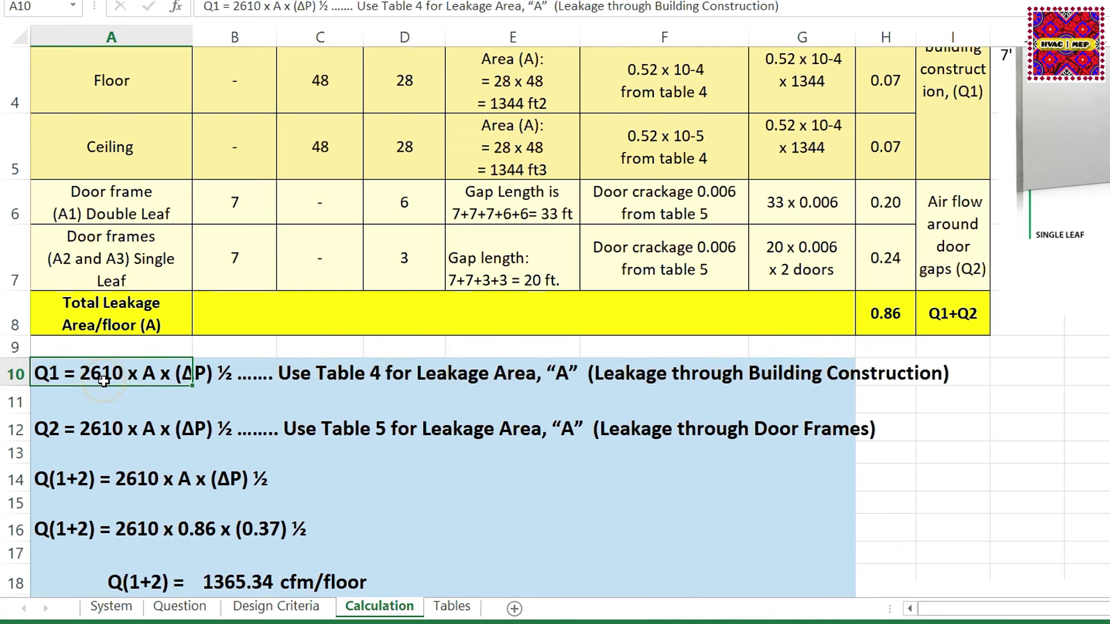
{"action": "left_click", "coordinate": [52, 429]}
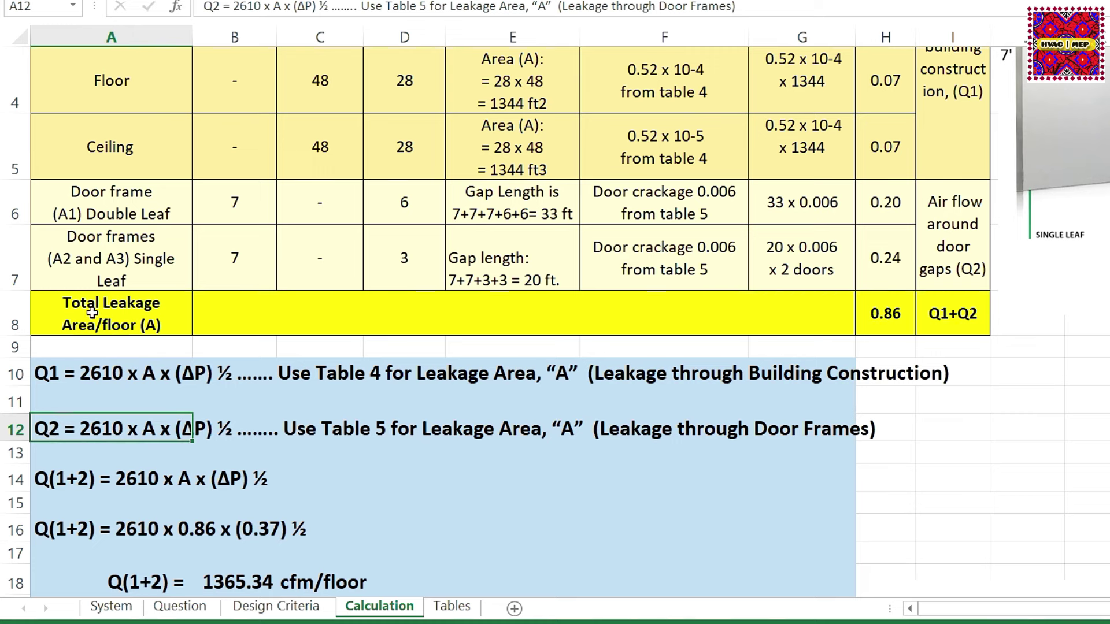
{"action": "left_click", "coordinate": [143, 369]}
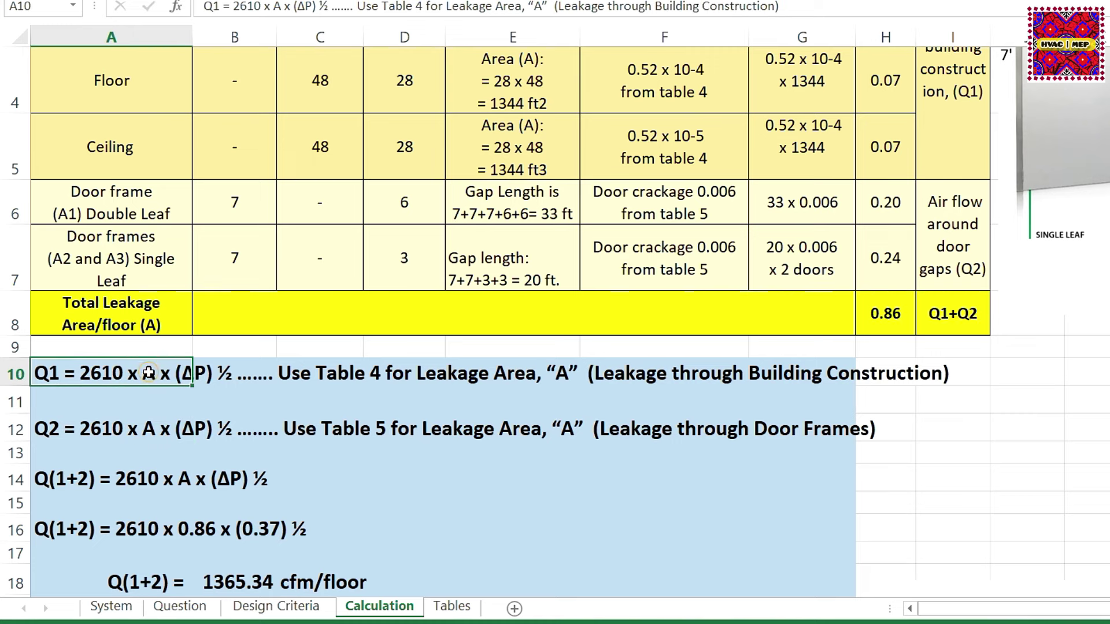
{"action": "left_click", "coordinate": [146, 431]}
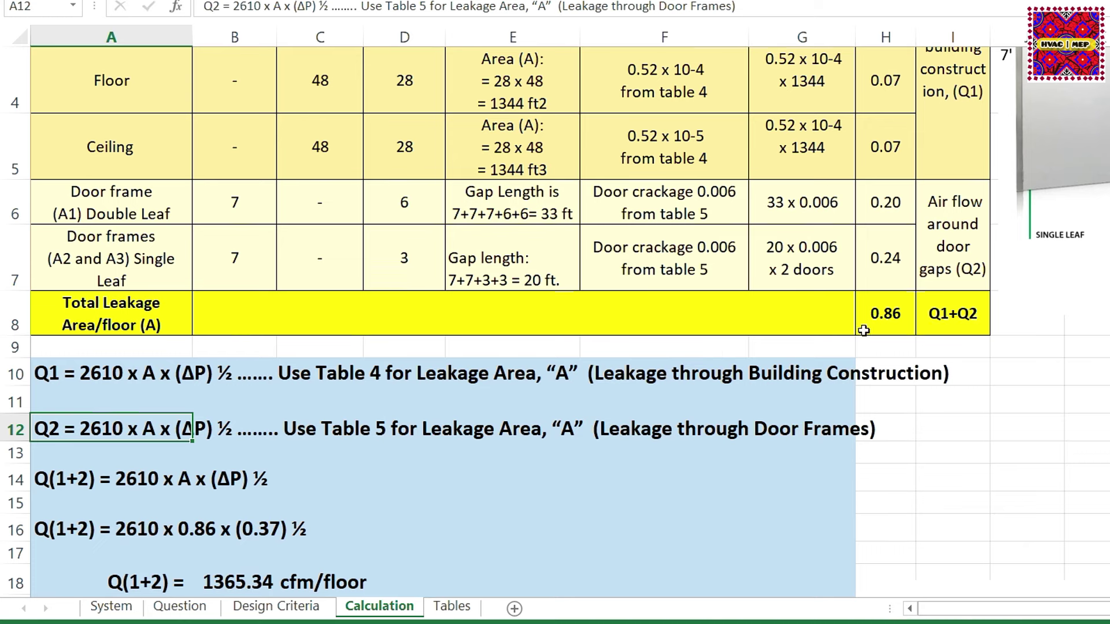
Step: Check the 0.86 total leakage area and the combined Q(1+2) formula against the Design Criteria sheet
{"action": "left_click", "coordinate": [885, 321]}
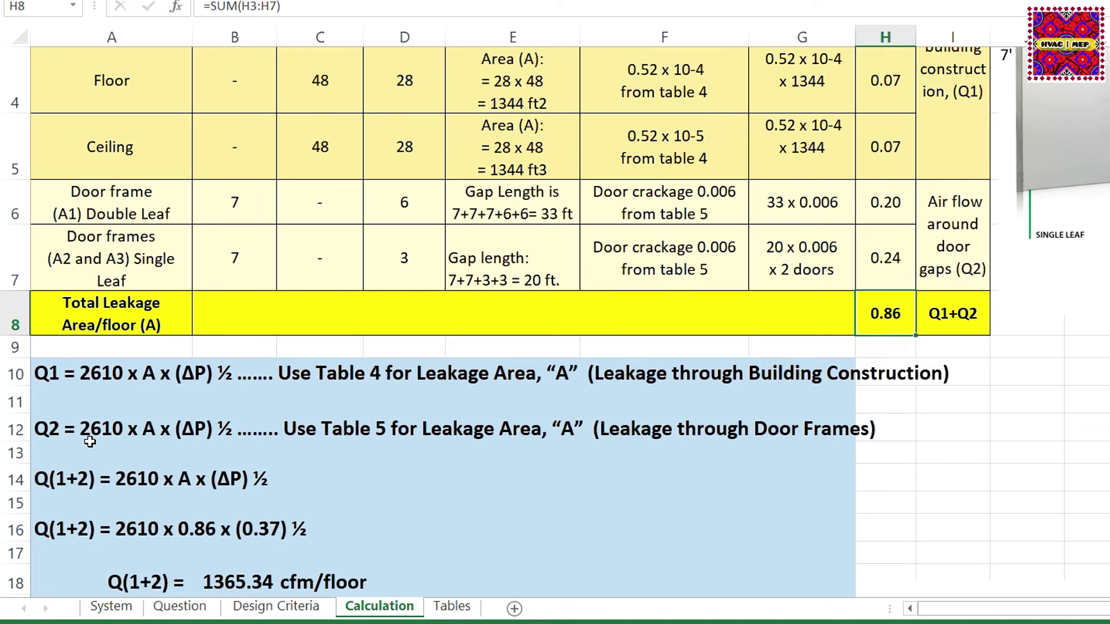
{"action": "left_click", "coordinate": [135, 483]}
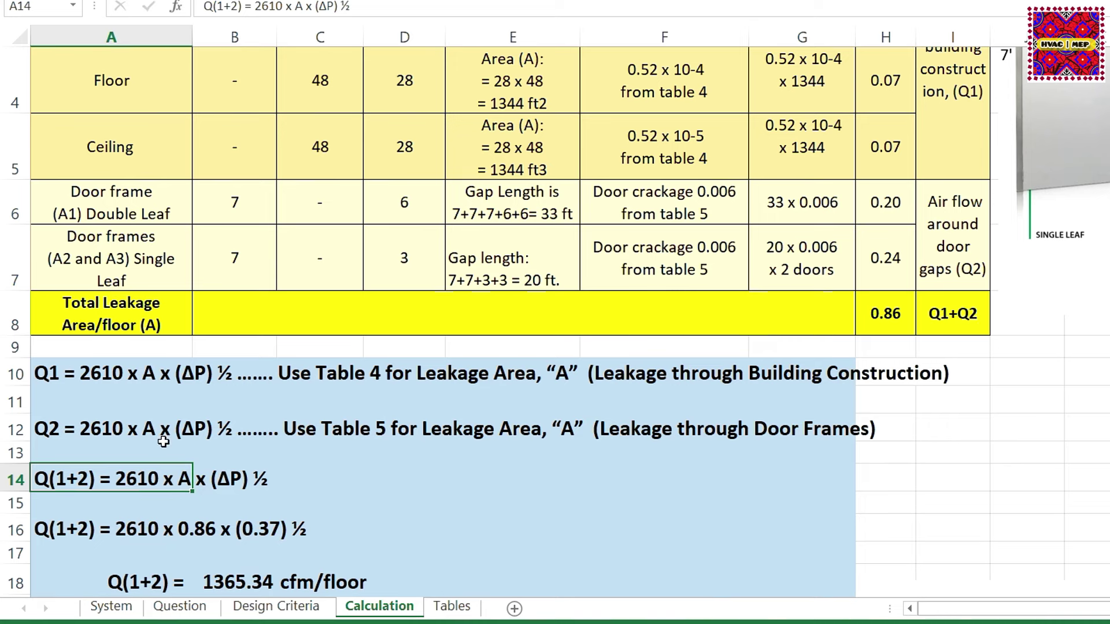
{"action": "left_click", "coordinate": [896, 319]}
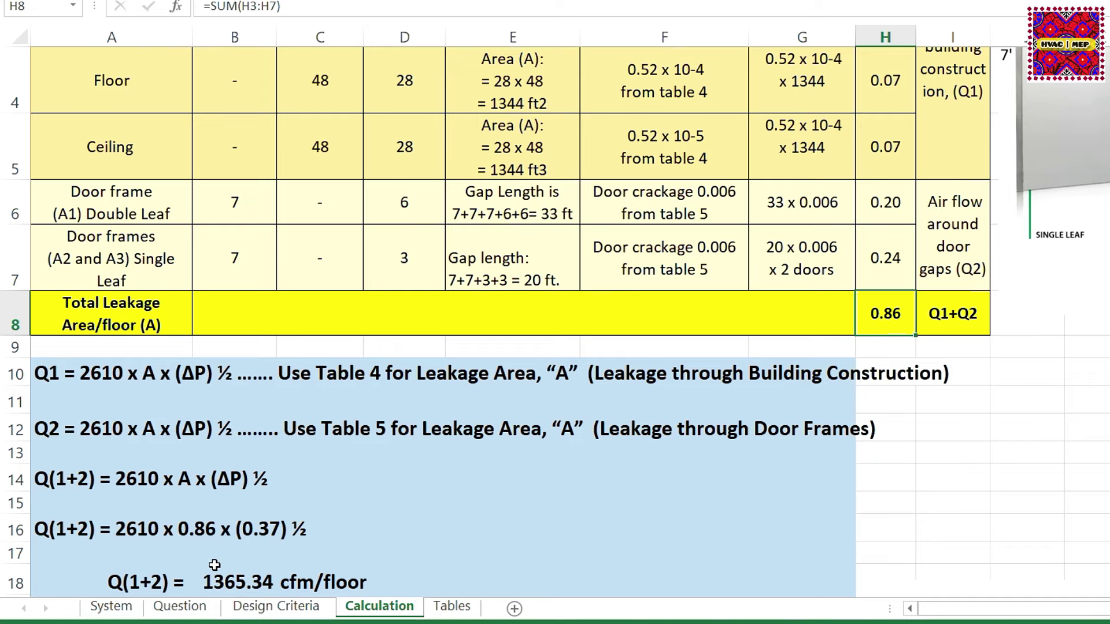
{"action": "left_click", "coordinate": [262, 608]}
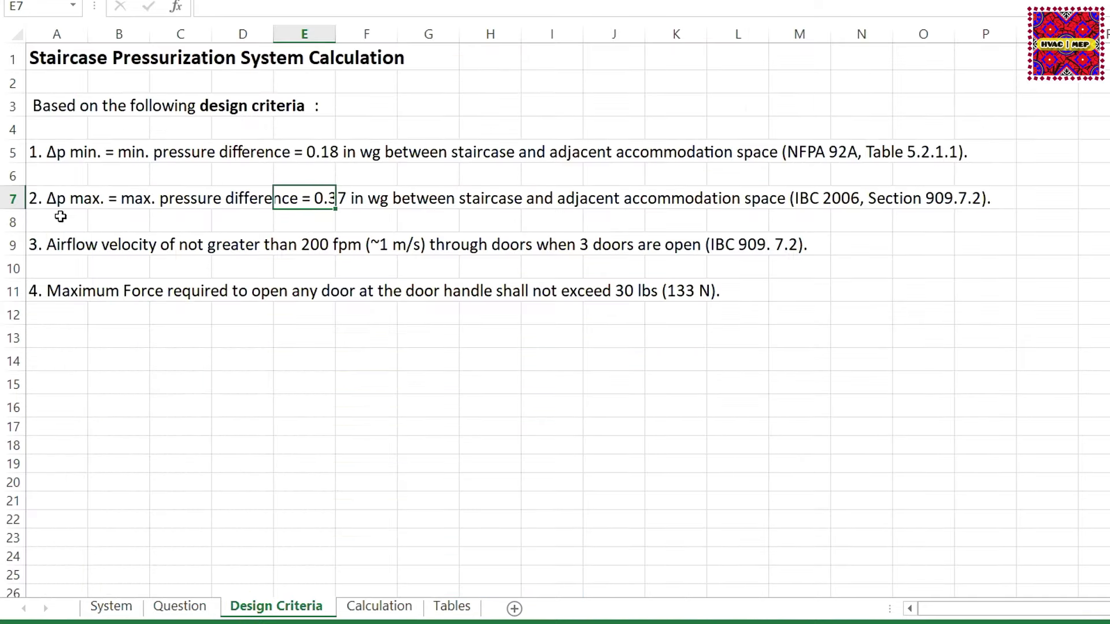
Step: Mark the 0.37 in wg criterion, then reveal the 1365.34 formula =2610*0.86*(0.37)^0.5
{"action": "left_click_drag", "start_coordinate": [49, 200], "coordinate": [1009, 197]}
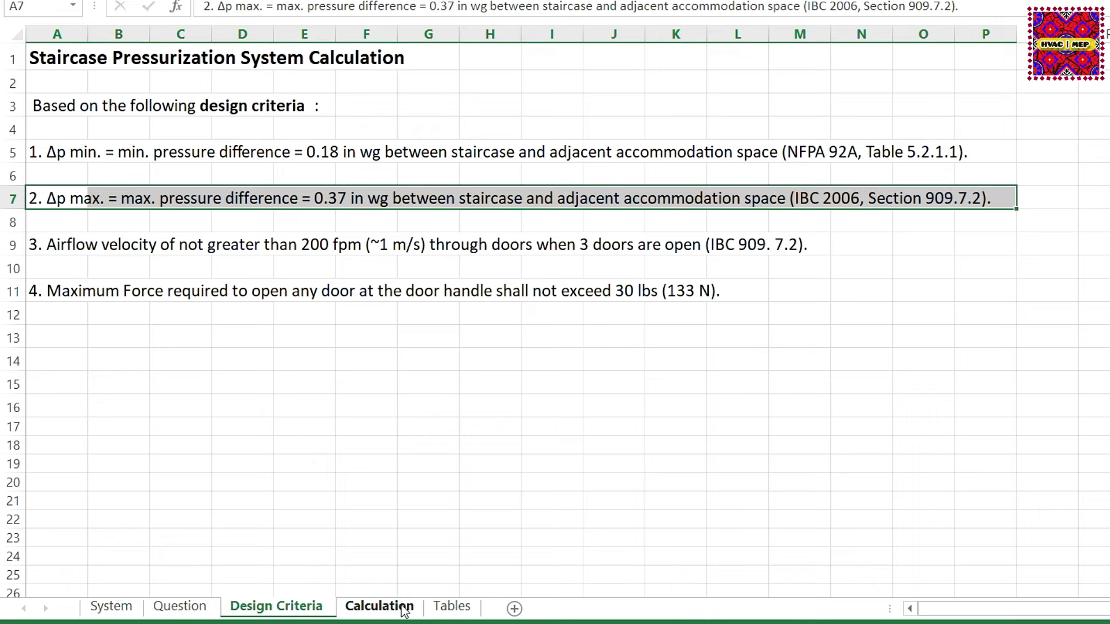
{"action": "left_click", "coordinate": [380, 606]}
{"action": "left_click", "coordinate": [268, 531]}
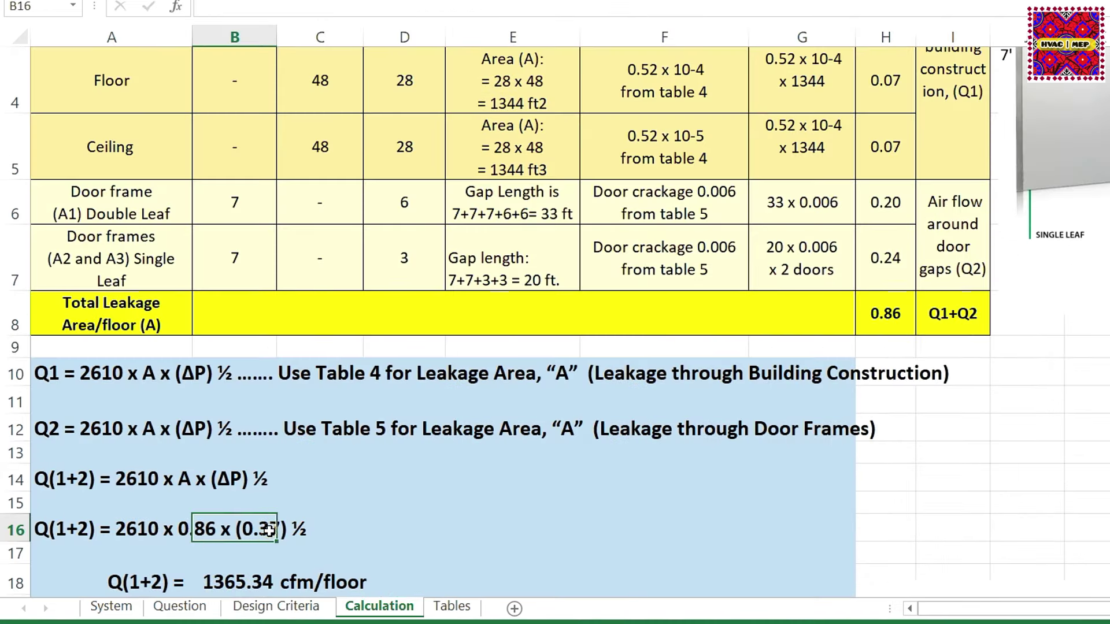
{"action": "left_click_drag", "start_coordinate": [119, 538], "coordinate": [347, 533]}
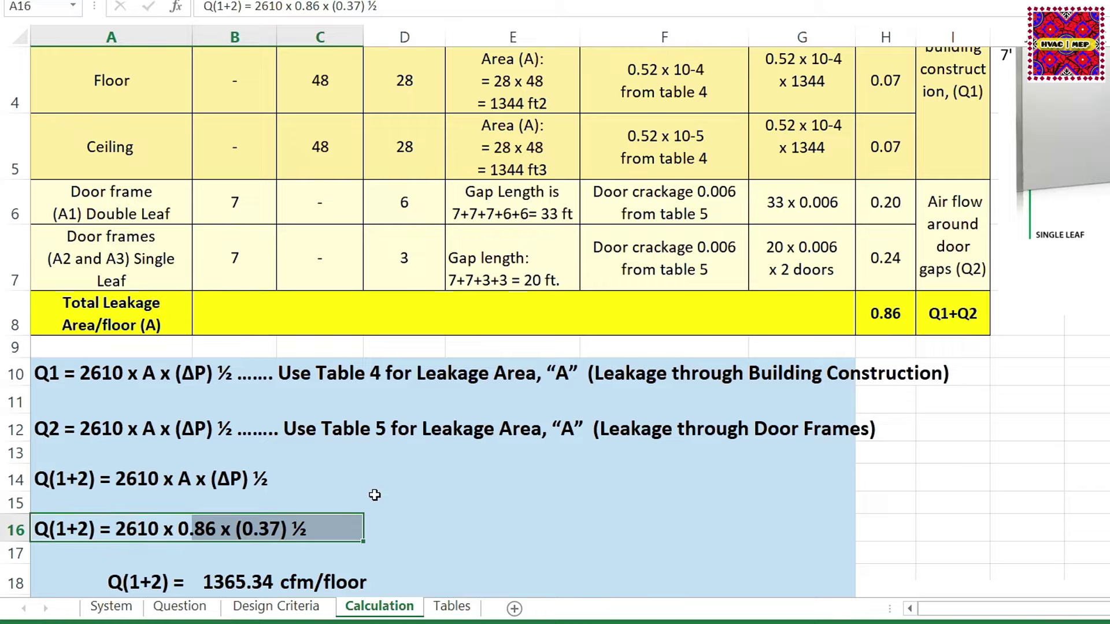
{"action": "scroll", "coordinate": [341, 405], "scroll_direction": "down", "scroll_amount": 2}
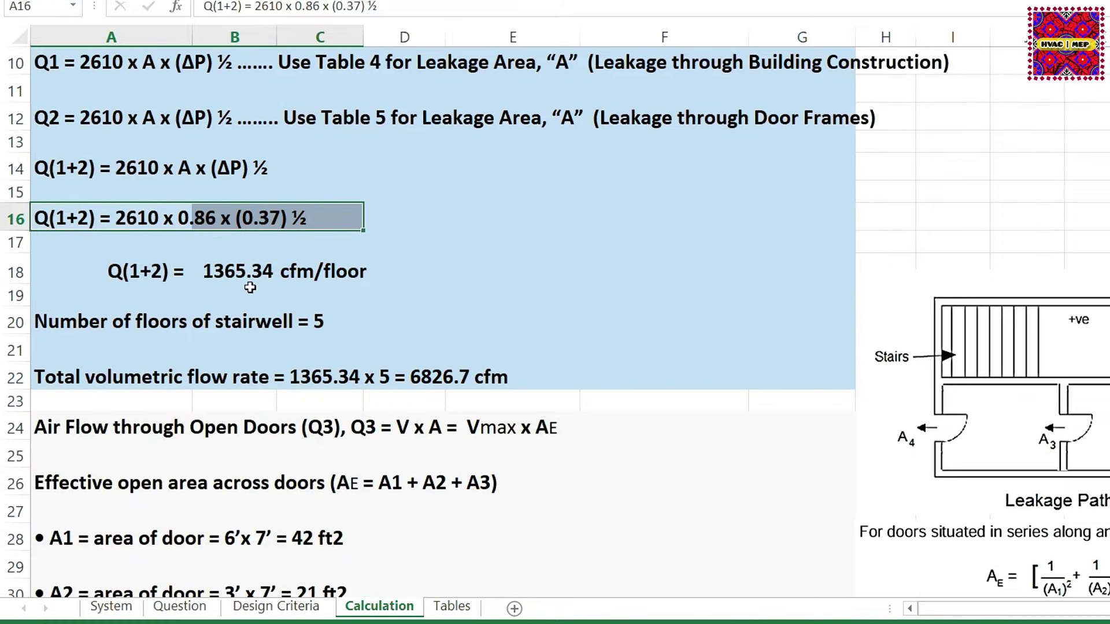
{"action": "left_click", "coordinate": [213, 273]}
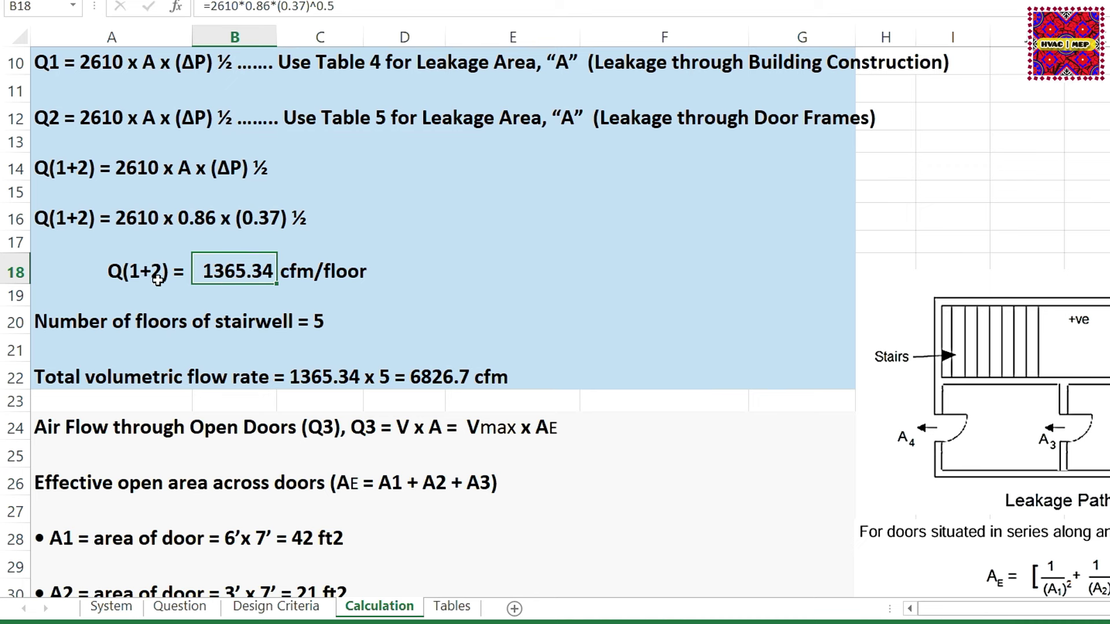
{"action": "scroll", "coordinate": [155, 281], "scroll_direction": "up", "scroll_amount": 3}
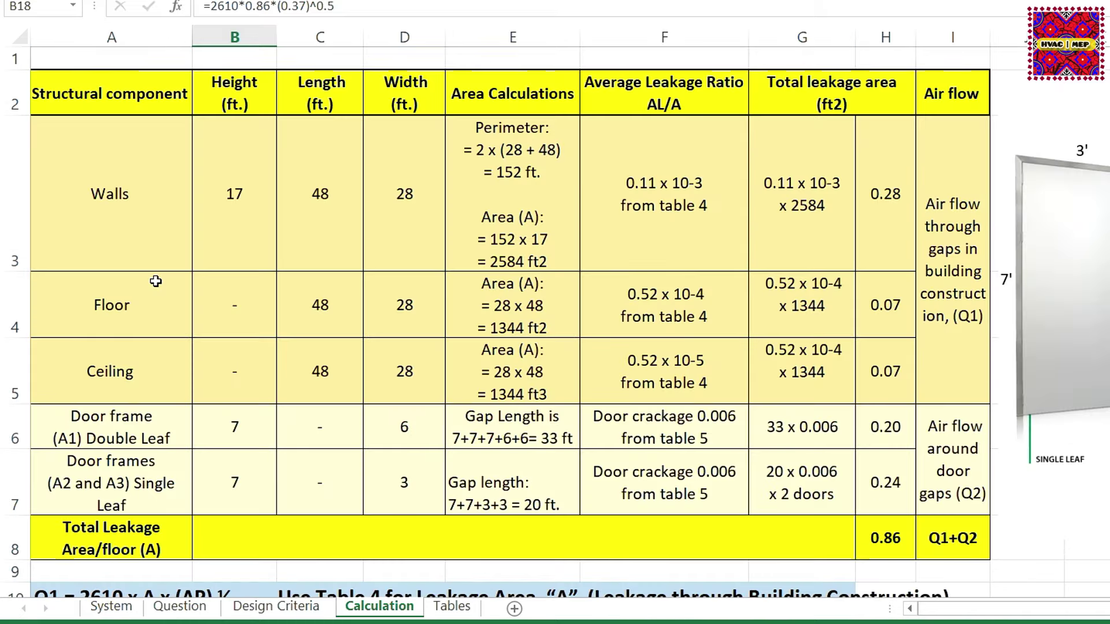
{"action": "scroll", "coordinate": [156, 281], "scroll_direction": "down", "scroll_amount": 2}
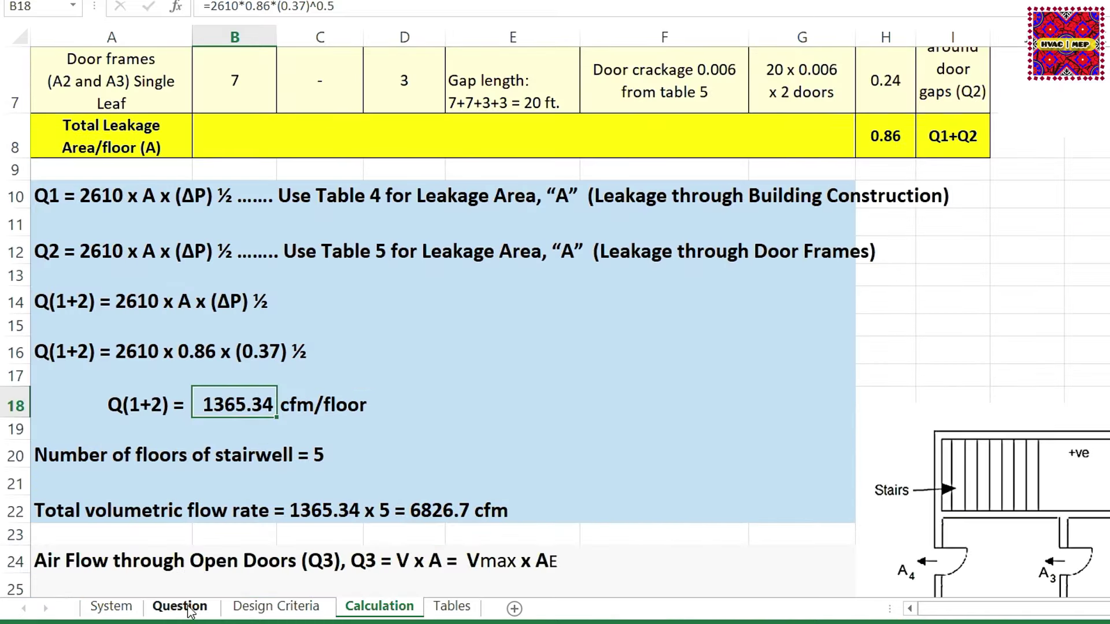
{"action": "left_click", "coordinate": [179, 607]}
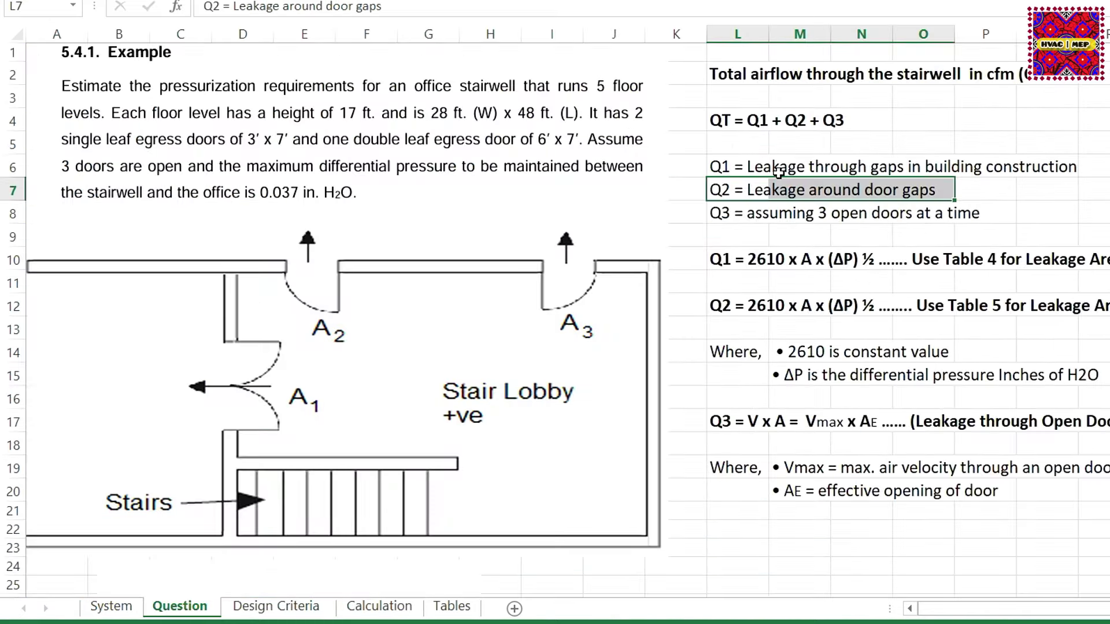
{"action": "left_click_drag", "start_coordinate": [779, 171], "coordinate": [1071, 167]}
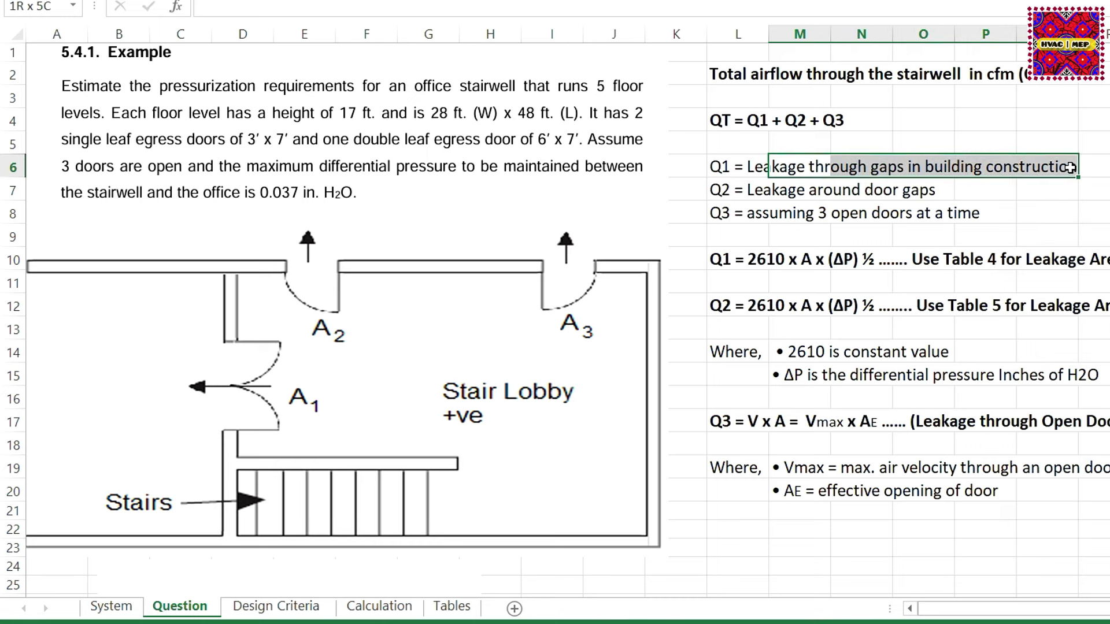
{"action": "left_click_drag", "start_coordinate": [760, 193], "coordinate": [928, 190]}
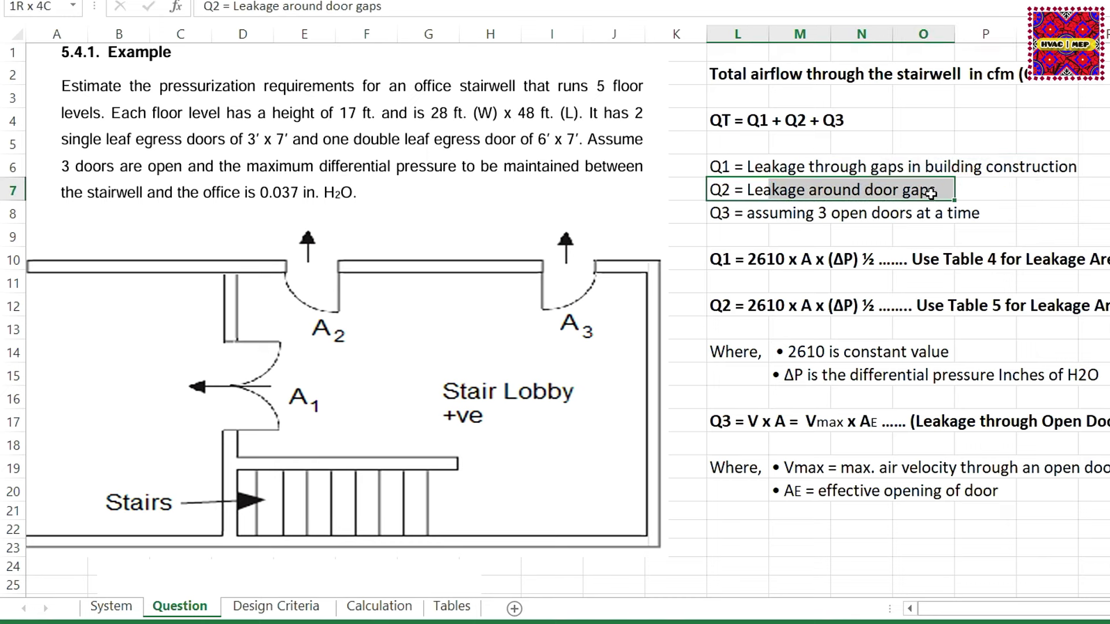
{"action": "left_click", "coordinate": [380, 606]}
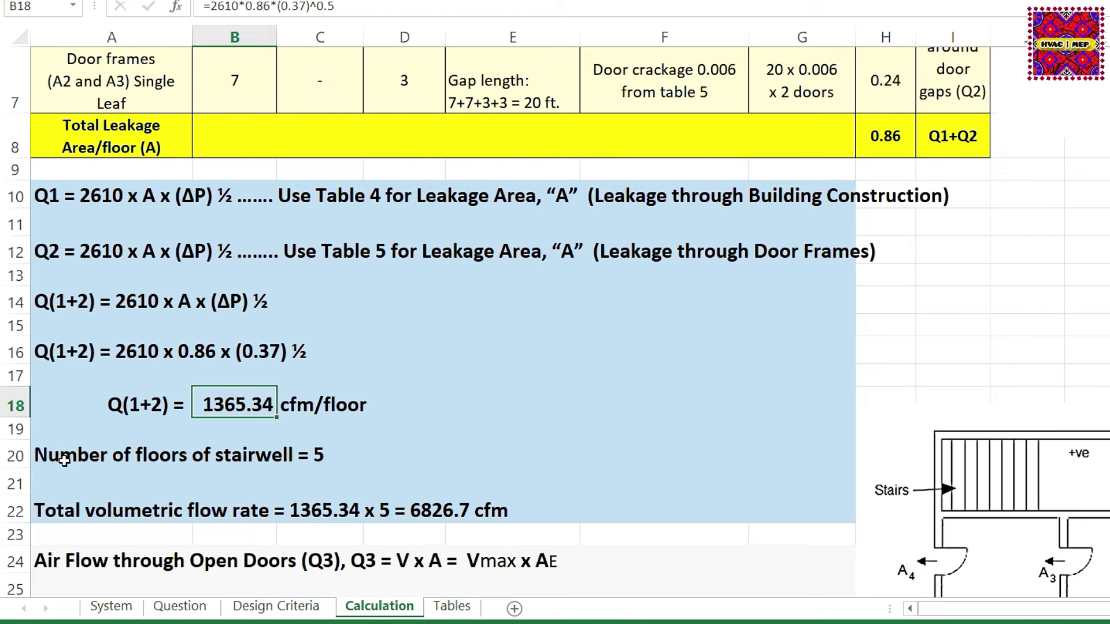
Step: Check the 1365.34 cfm per-floor leakage and the 5 stairwell floors
{"action": "left_click_drag", "start_coordinate": [64, 461], "coordinate": [285, 461]}
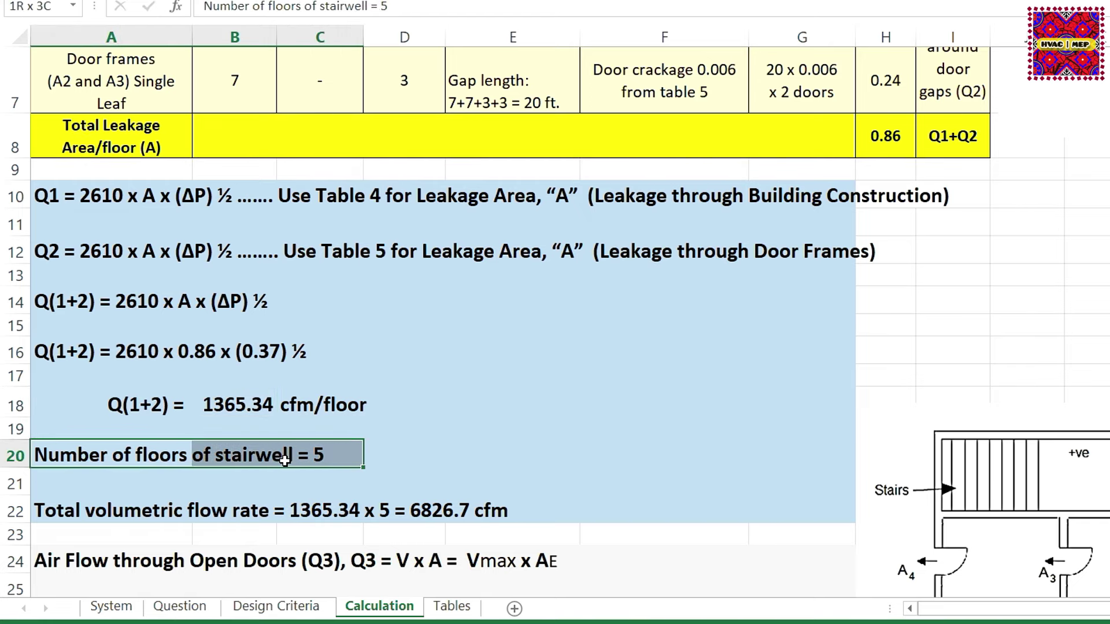
{"action": "left_click", "coordinate": [230, 404]}
{"action": "left_click", "coordinate": [317, 455]}
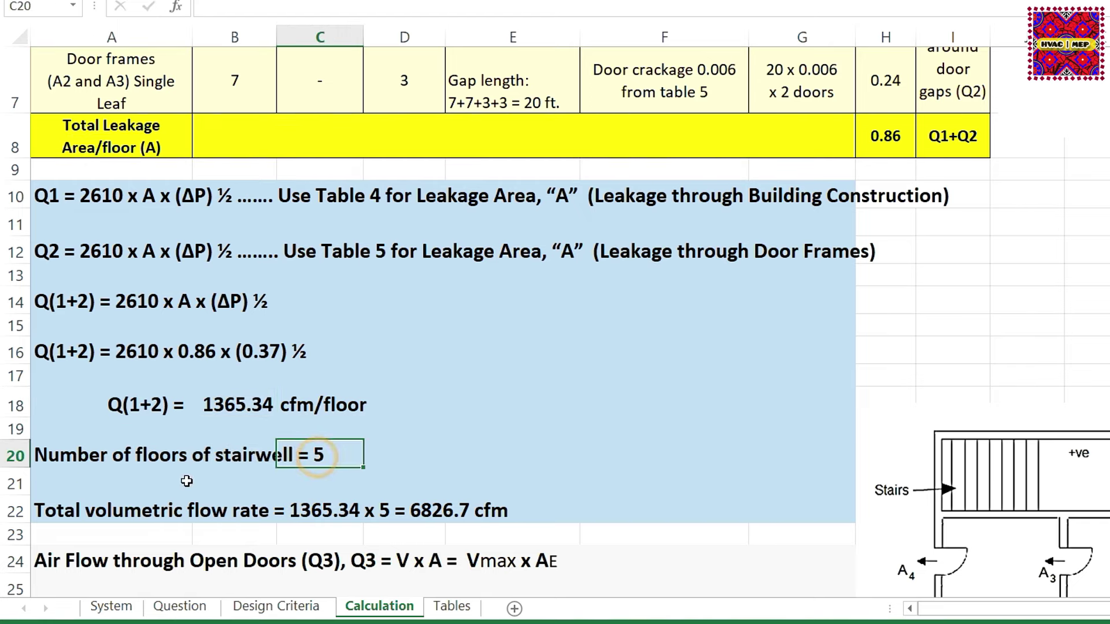
{"action": "scroll", "coordinate": [186, 481], "scroll_direction": "down", "scroll_amount": 3}
Step: Select the total flow line A22:E22 (6826.7 cfm) and fill it yellow
{"action": "left_click_drag", "start_coordinate": [54, 377], "coordinate": [271, 379]}
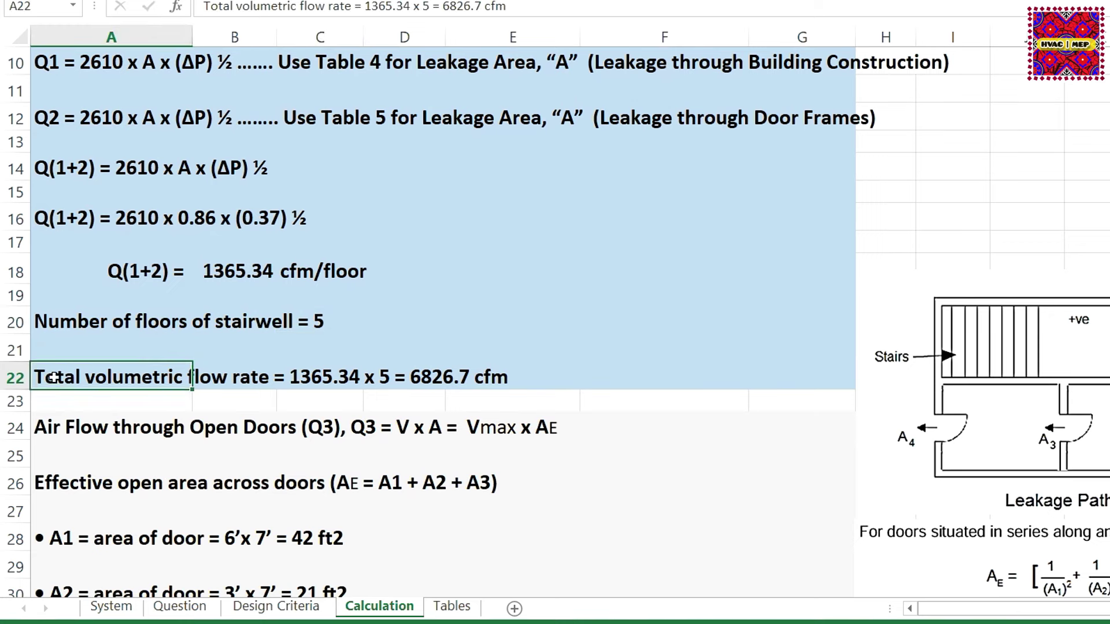
{"action": "left_click", "coordinate": [232, 264]}
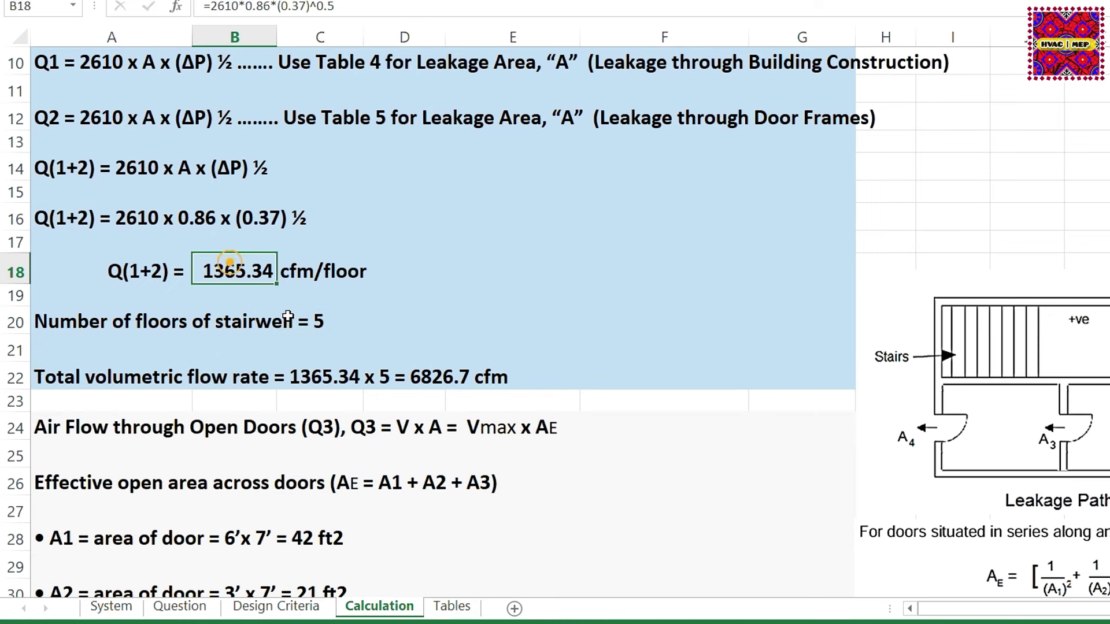
{"action": "left_click", "coordinate": [324, 334]}
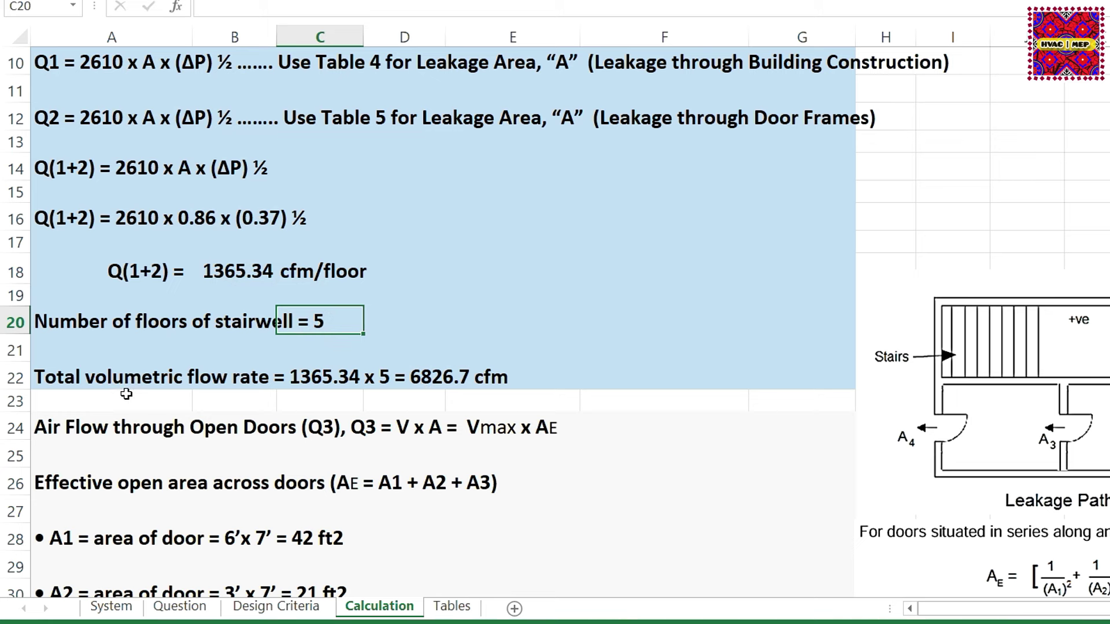
{"action": "left_click_drag", "start_coordinate": [53, 377], "coordinate": [488, 380]}
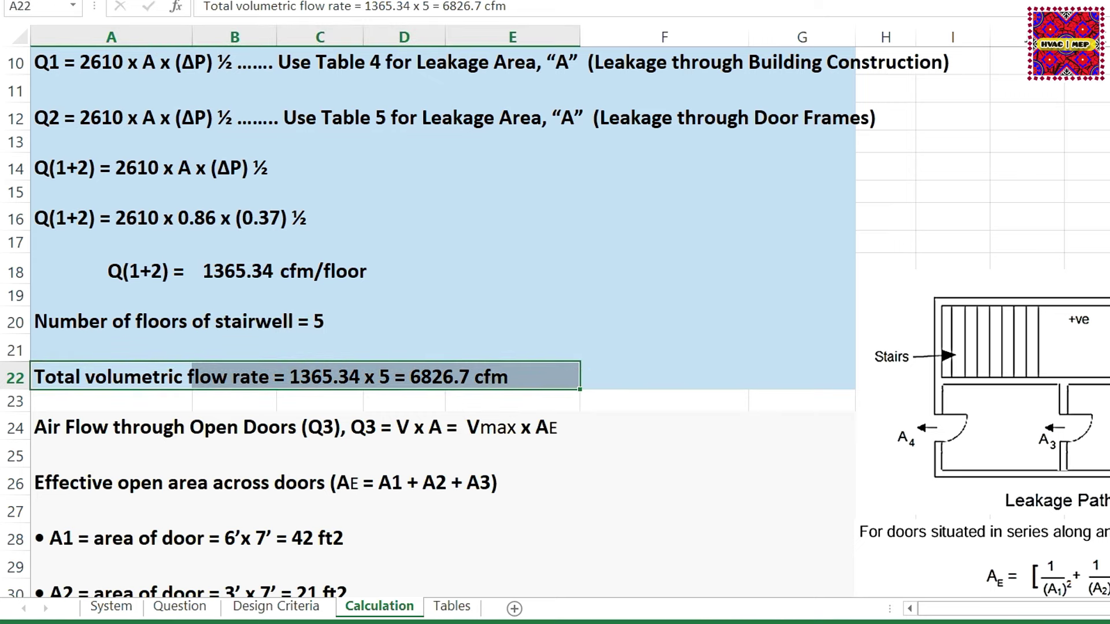
{"action": "left_click", "coordinate": [727, 312]}
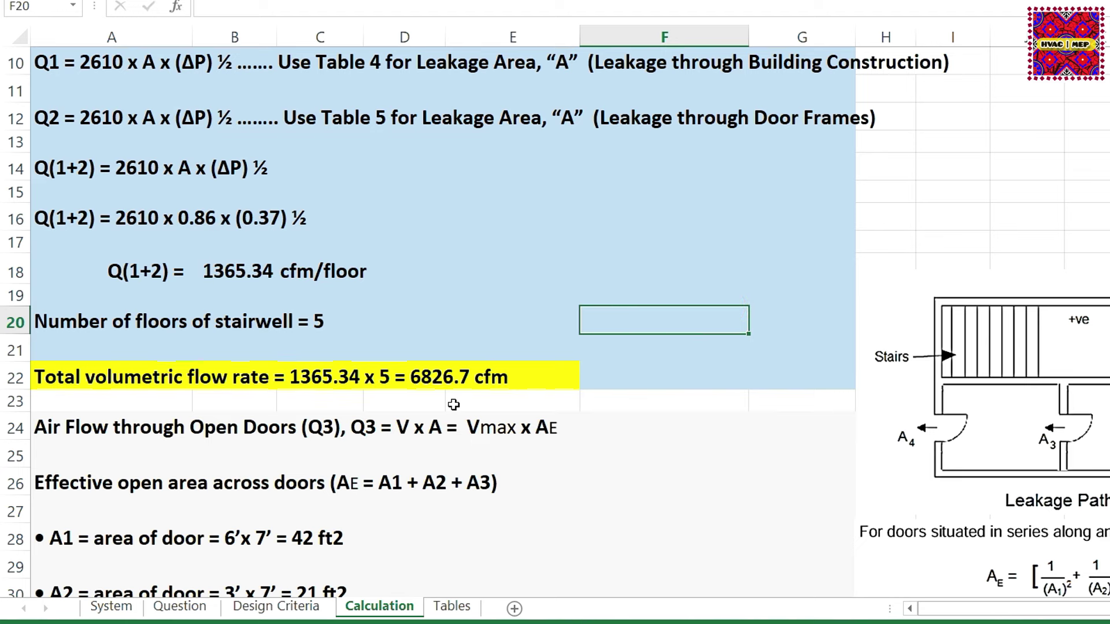
Step: Mark the open-door airflow line Q3 = Vmax x AE
{"action": "scroll", "coordinate": [130, 446], "scroll_direction": "down", "scroll_amount": 1}
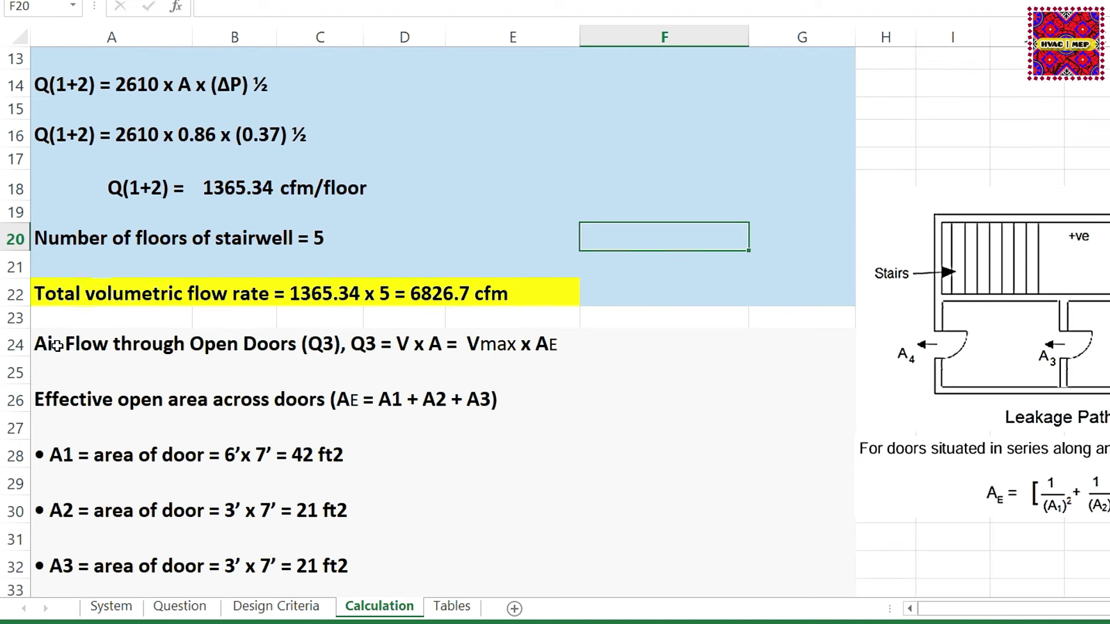
{"action": "left_click_drag", "start_coordinate": [57, 345], "coordinate": [531, 342]}
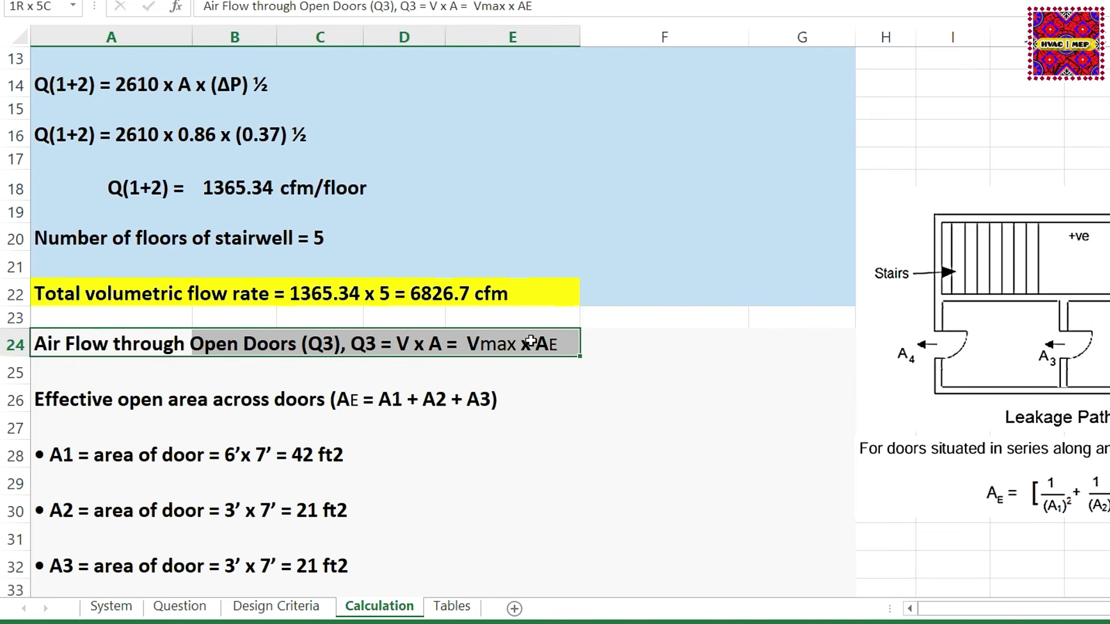
{"action": "left_click_drag", "start_coordinate": [531, 341], "coordinate": [534, 343]}
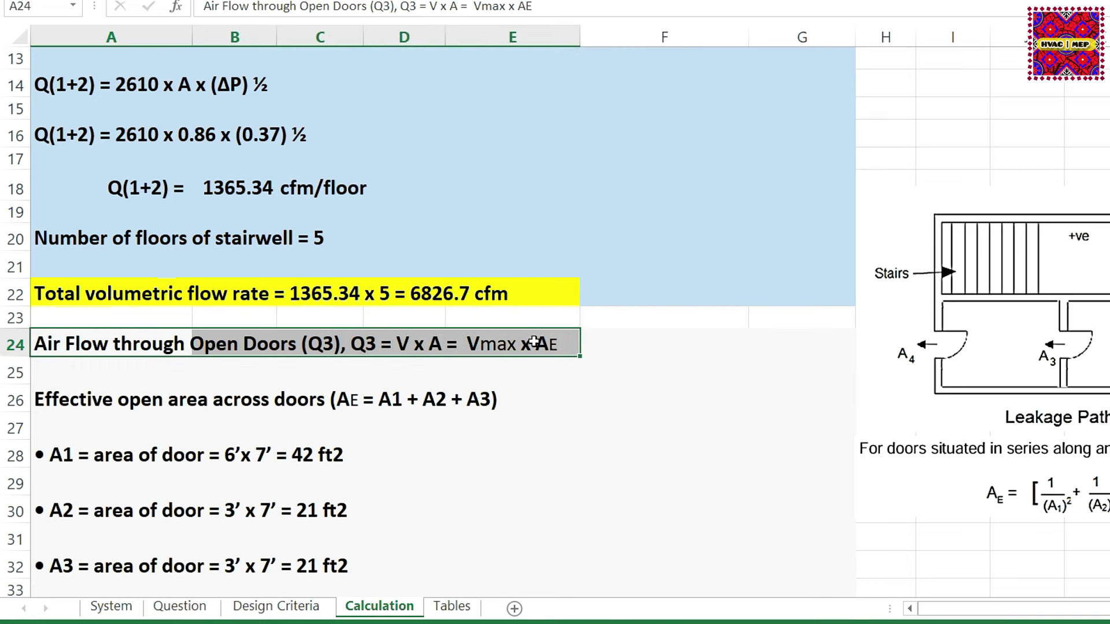
{"action": "left_click", "coordinate": [476, 351]}
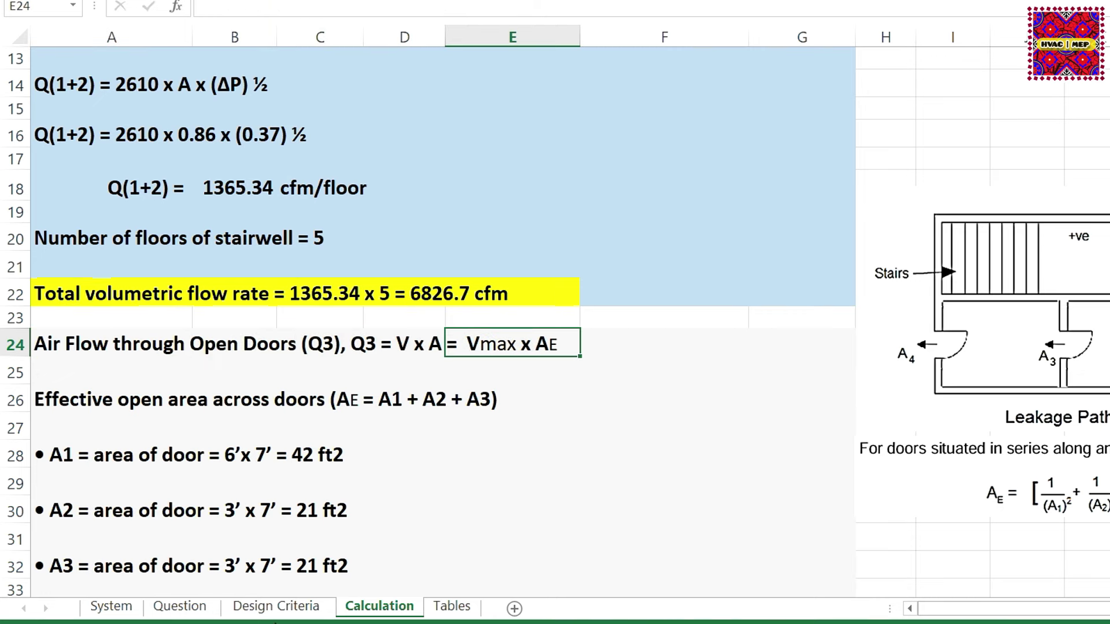
Step: Compare with the Question sheet, then mark the Q3 line and row 26's effective open area line
{"action": "left_click", "coordinate": [180, 606]}
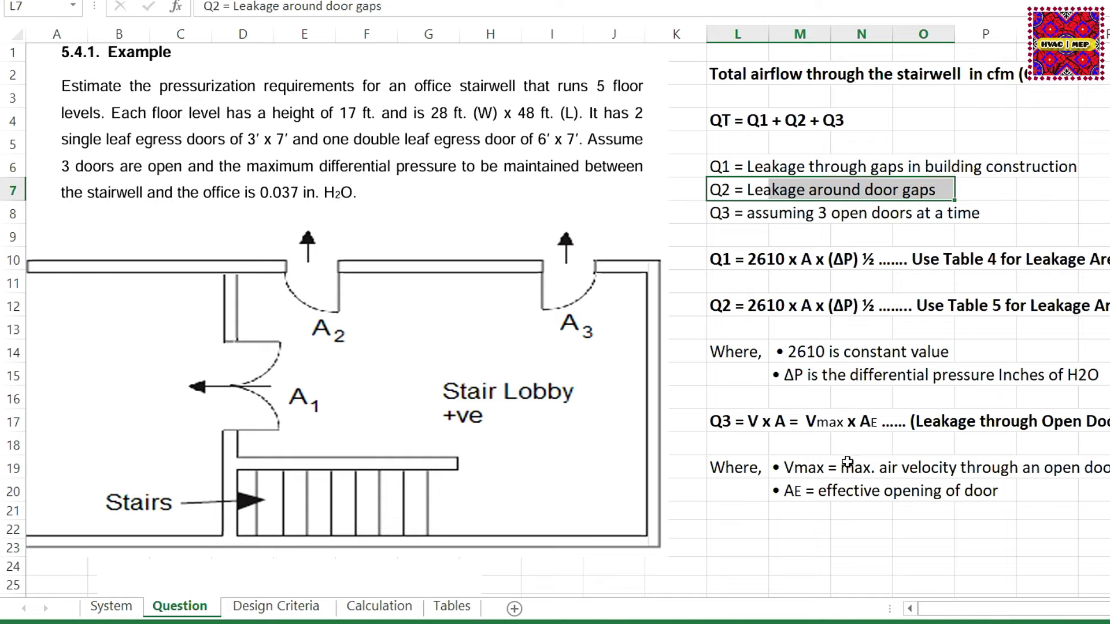
{"action": "left_click", "coordinate": [379, 605]}
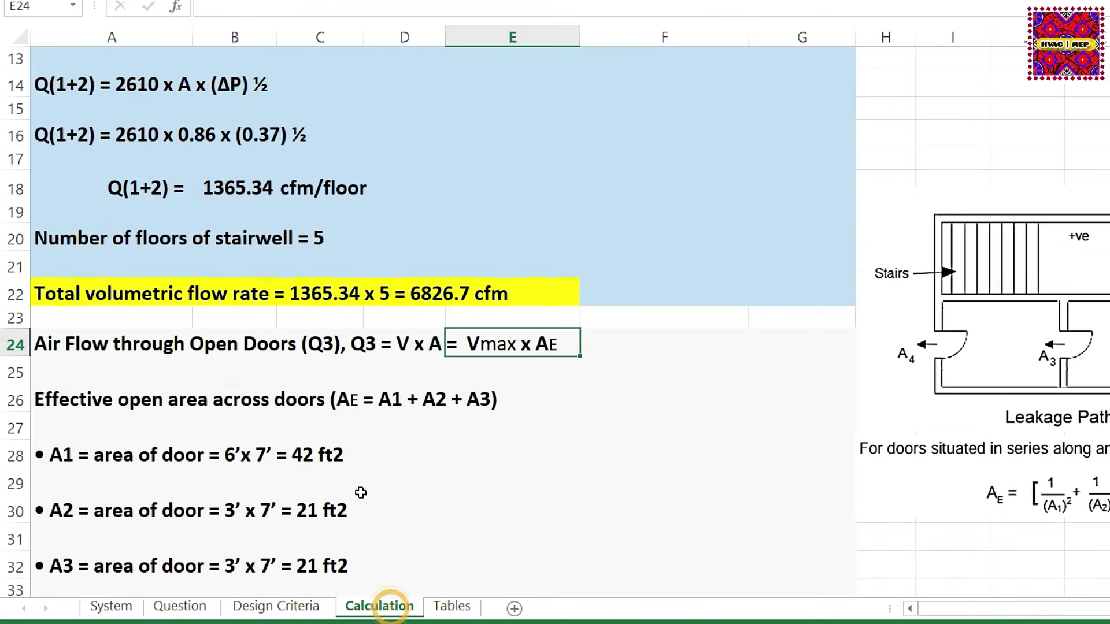
{"action": "left_click", "coordinate": [327, 344]}
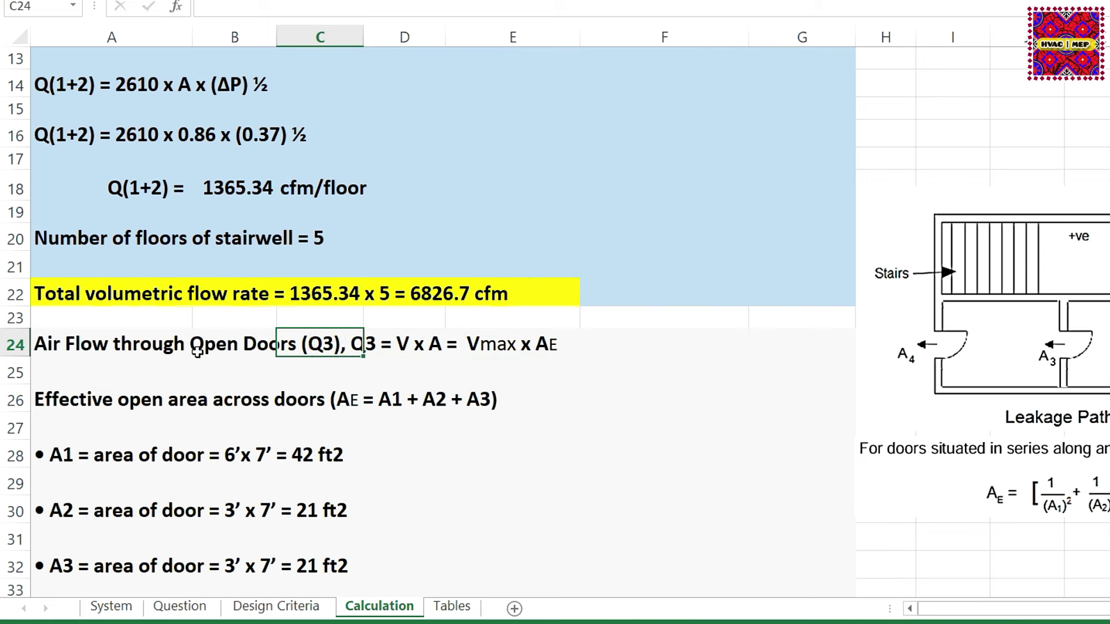
{"action": "left_click_drag", "start_coordinate": [142, 352], "coordinate": [542, 350]}
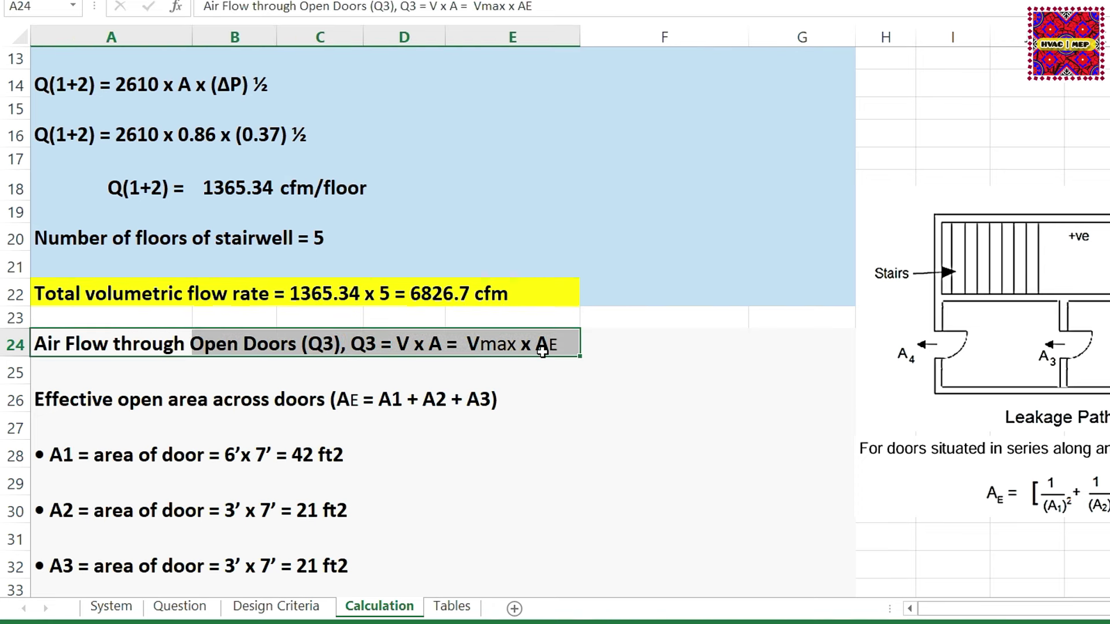
{"action": "left_click_drag", "start_coordinate": [71, 405], "coordinate": [486, 405]}
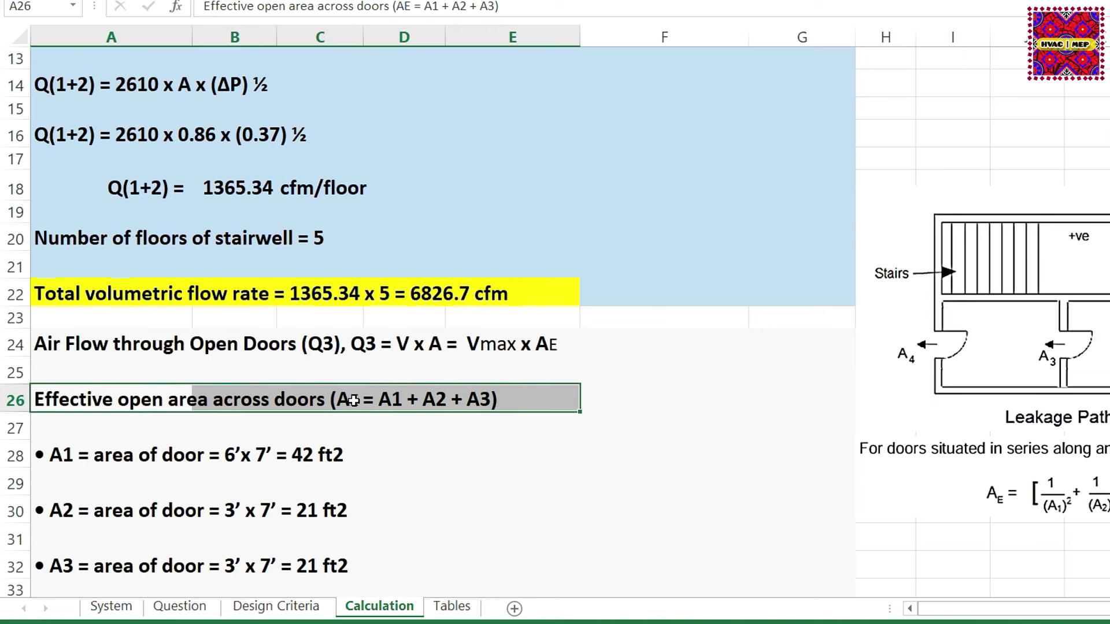
Step: Mark door A1's 42 ft² area and verify the door sizes on the Question sheet
{"action": "scroll", "coordinate": [354, 401], "scroll_direction": "down", "scroll_amount": 2}
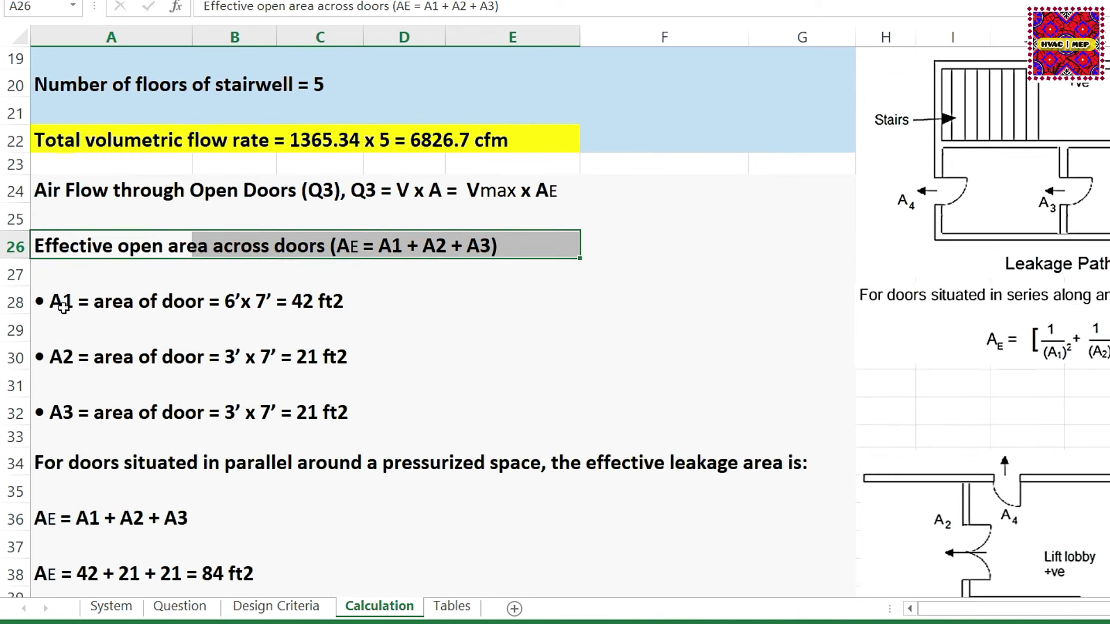
{"action": "left_click", "coordinate": [62, 304]}
{"action": "left_click_drag", "start_coordinate": [216, 304], "coordinate": [333, 306]}
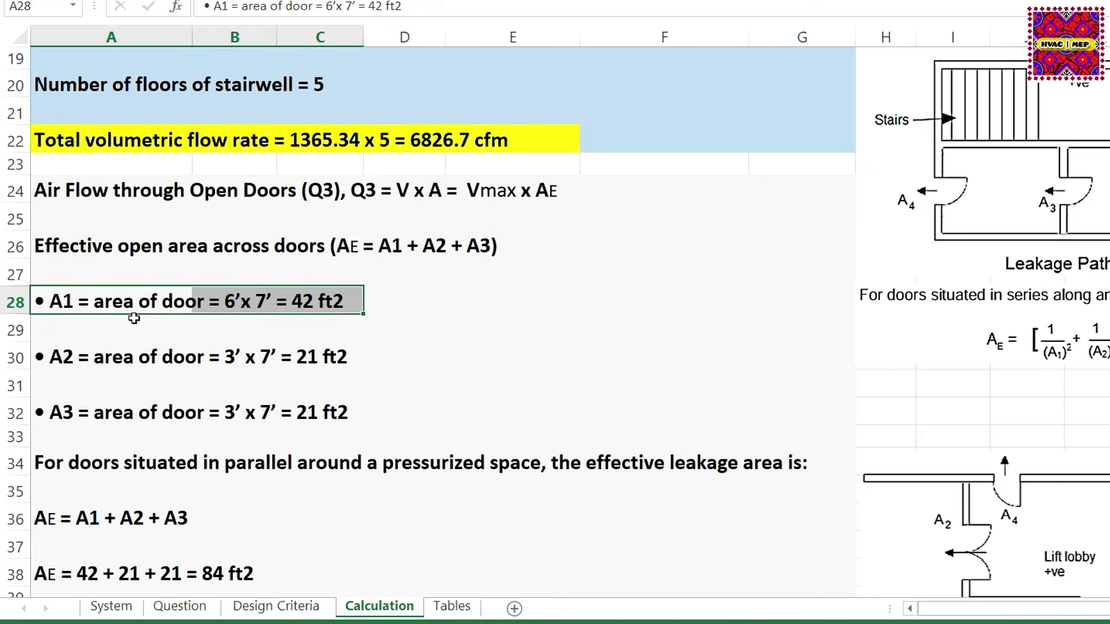
{"action": "left_click", "coordinate": [180, 606]}
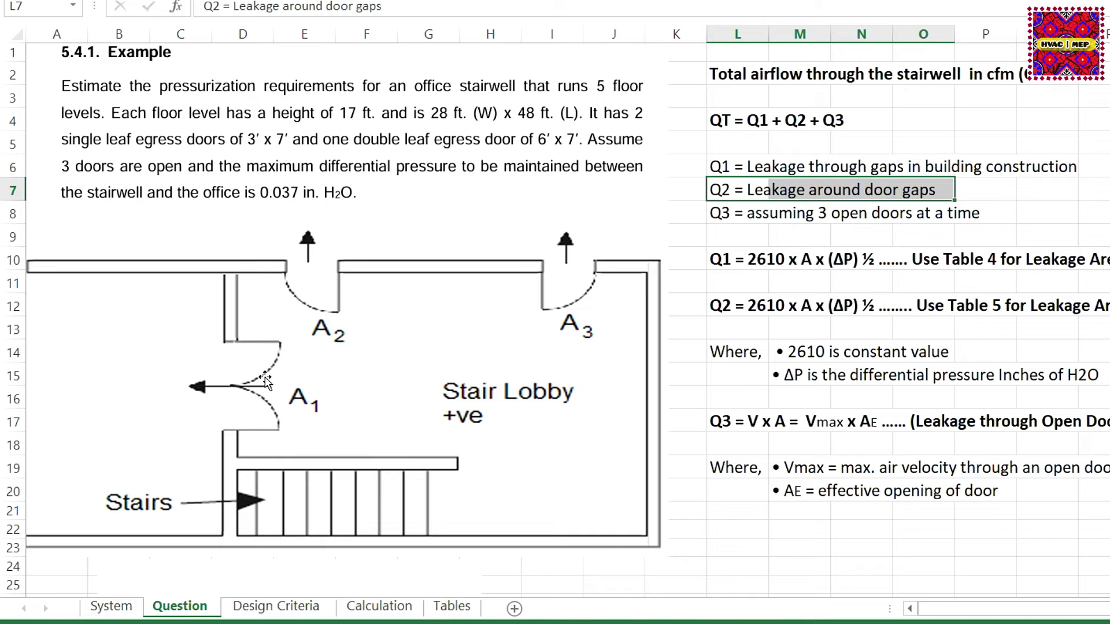
{"action": "left_click", "coordinate": [370, 610]}
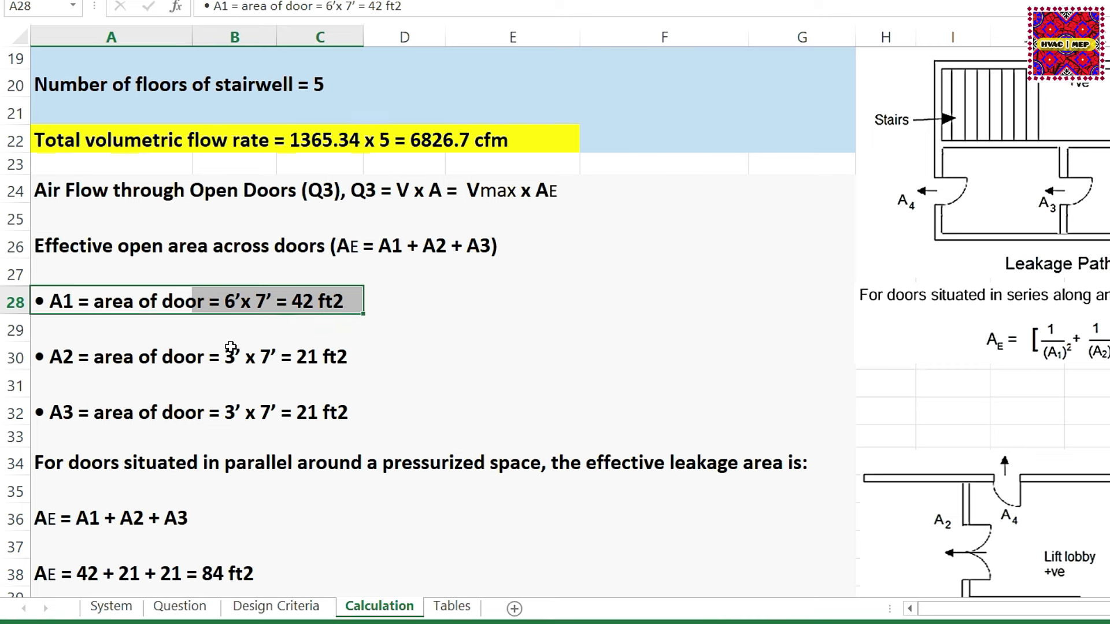
Step: Mark doors A2 and A3 (3' x 7', 21 ft² each) and select all three door lines
{"action": "left_click", "coordinate": [67, 363]}
{"action": "left_click_drag", "start_coordinate": [67, 363], "coordinate": [67, 385]}
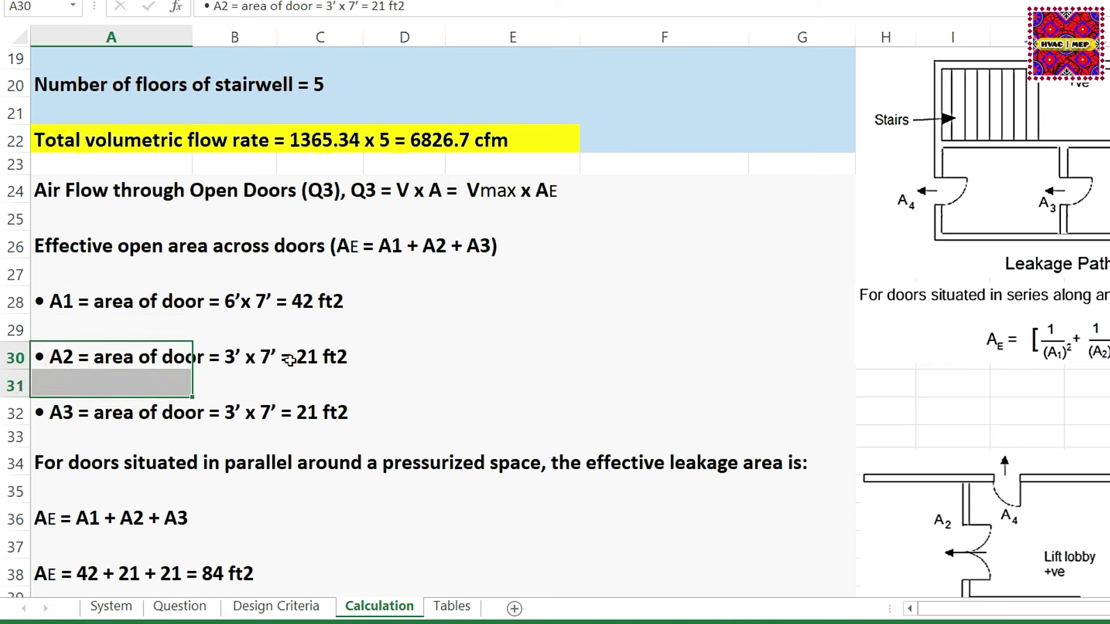
{"action": "left_click_drag", "start_coordinate": [234, 363], "coordinate": [335, 363]}
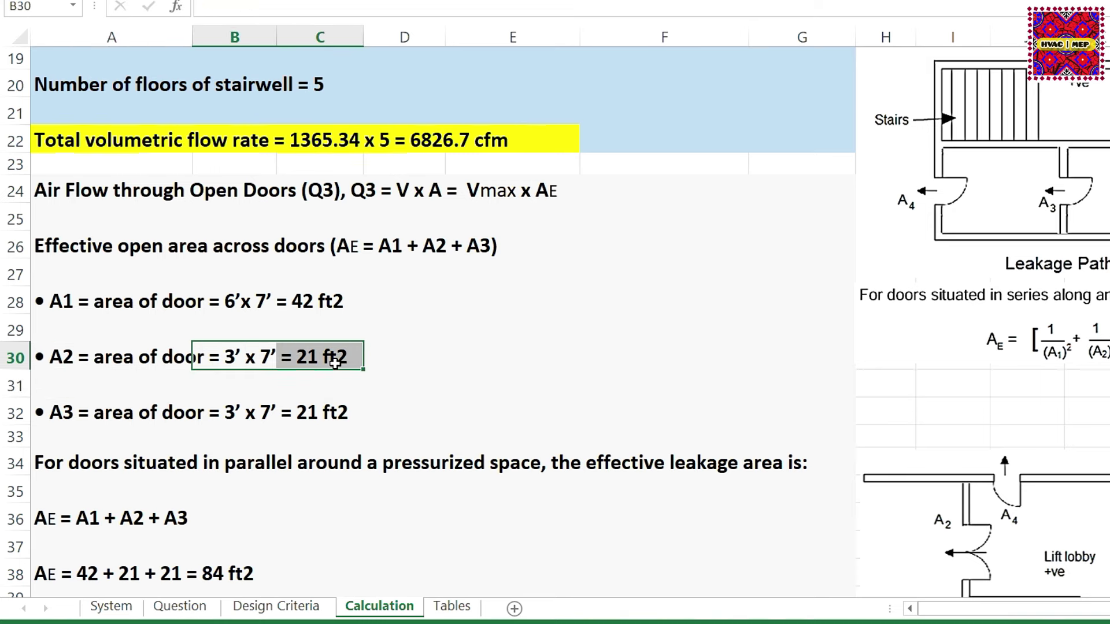
{"action": "left_click", "coordinate": [69, 412]}
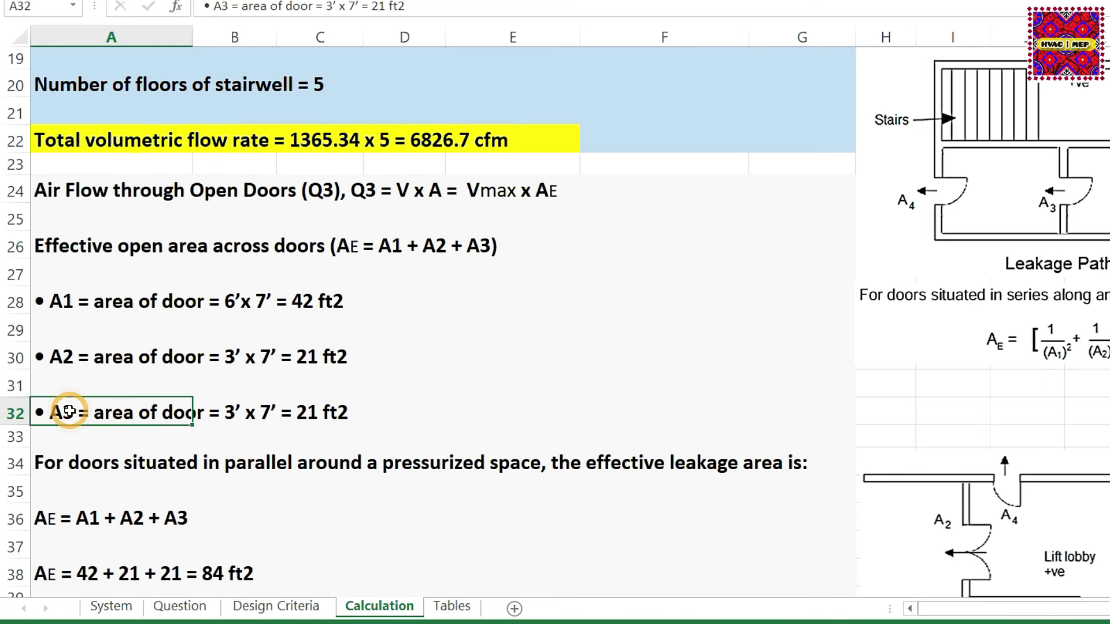
{"action": "left_click", "coordinate": [210, 417]}
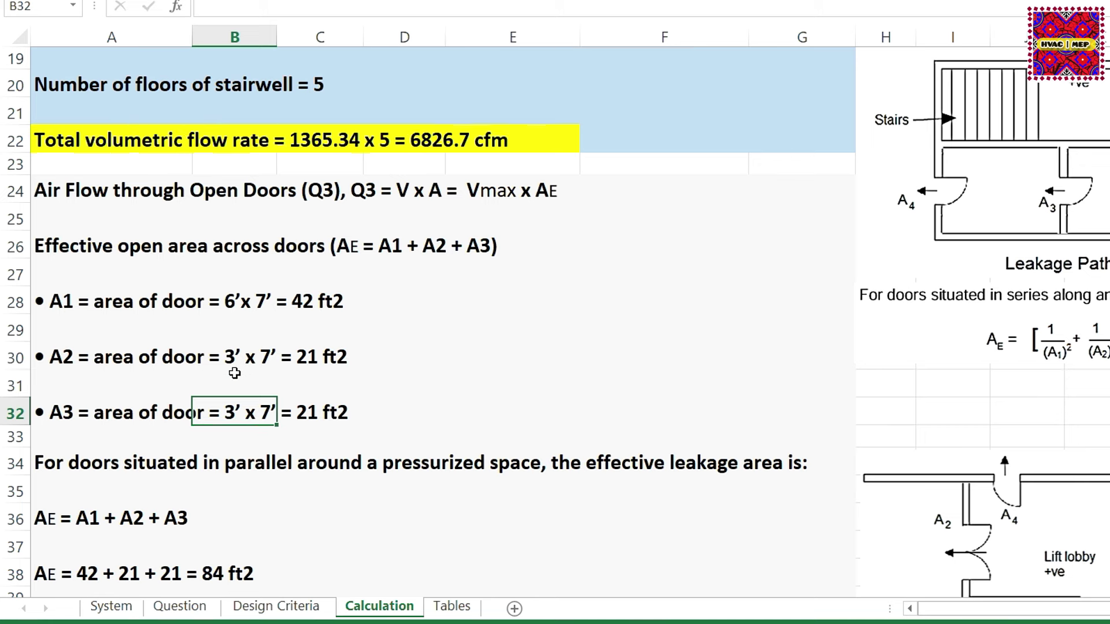
{"action": "mouse_move", "coordinate": [333, 303]}
{"action": "left_mouse_down"}
{"action": "mouse_move", "coordinate": [152, 412]}
{"action": "mouse_move", "coordinate": [122, 411]}
{"action": "left_mouse_up"}
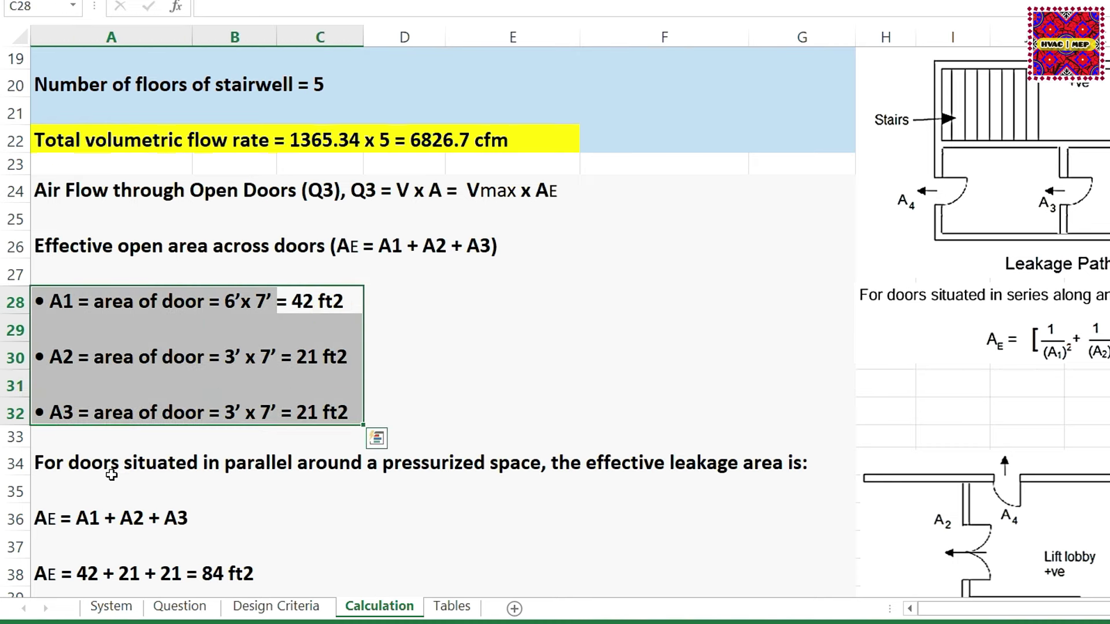
{"action": "scroll", "coordinate": [207, 416], "scroll_direction": "down", "scroll_amount": 1}
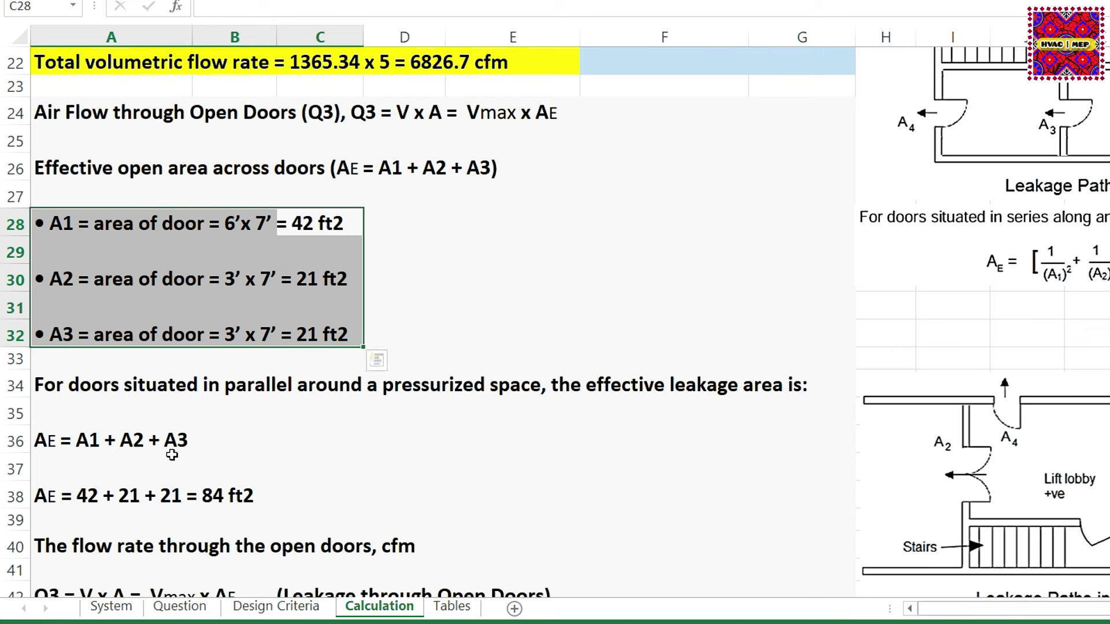
Step: Scroll to the leakage-path diagrams and compare them with the Question sheet
{"action": "scroll", "coordinate": [172, 455], "scroll_direction": "up", "scroll_amount": 1}
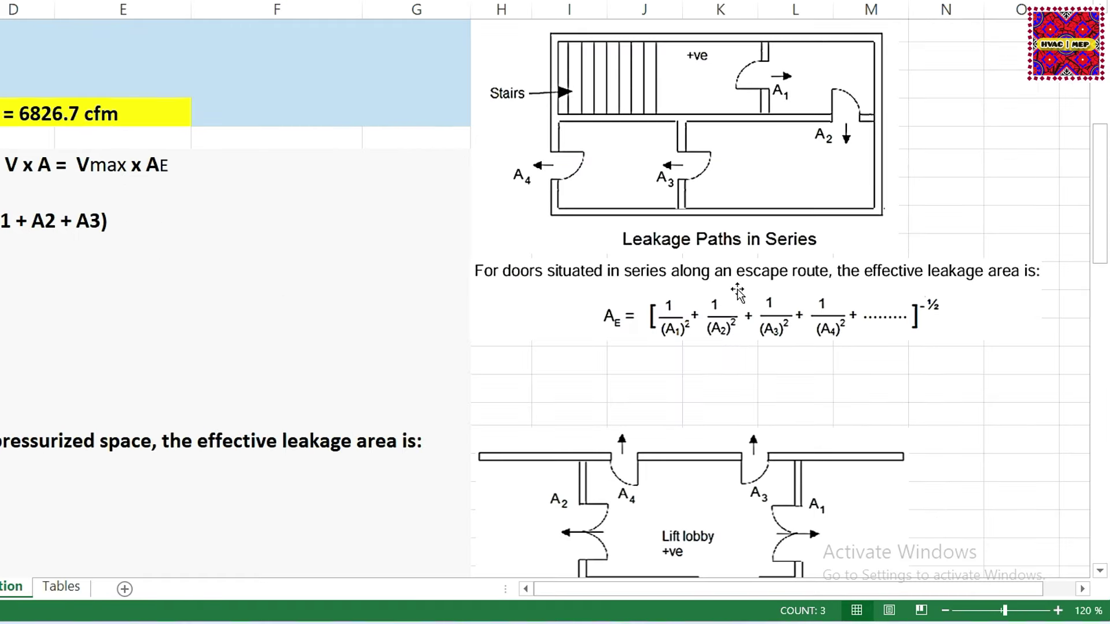
{"action": "scroll", "coordinate": [735, 290], "scroll_direction": "up", "scroll_amount": 1}
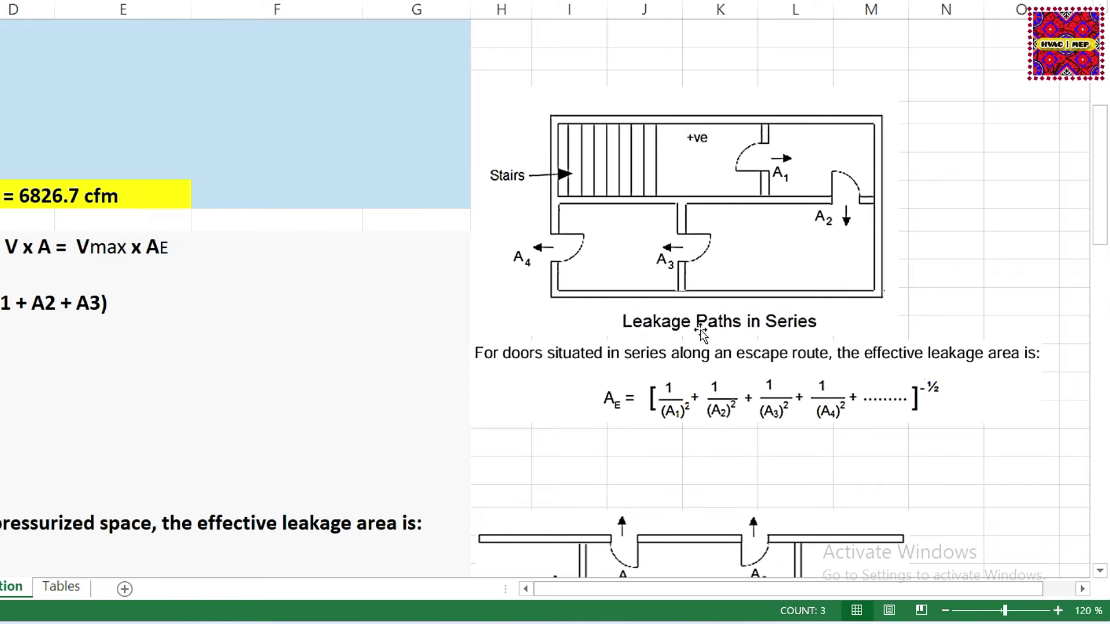
{"action": "scroll", "coordinate": [793, 322], "scroll_direction": "down", "scroll_amount": 1}
{"action": "scroll", "coordinate": [793, 322], "scroll_direction": "down", "scroll_amount": 1}
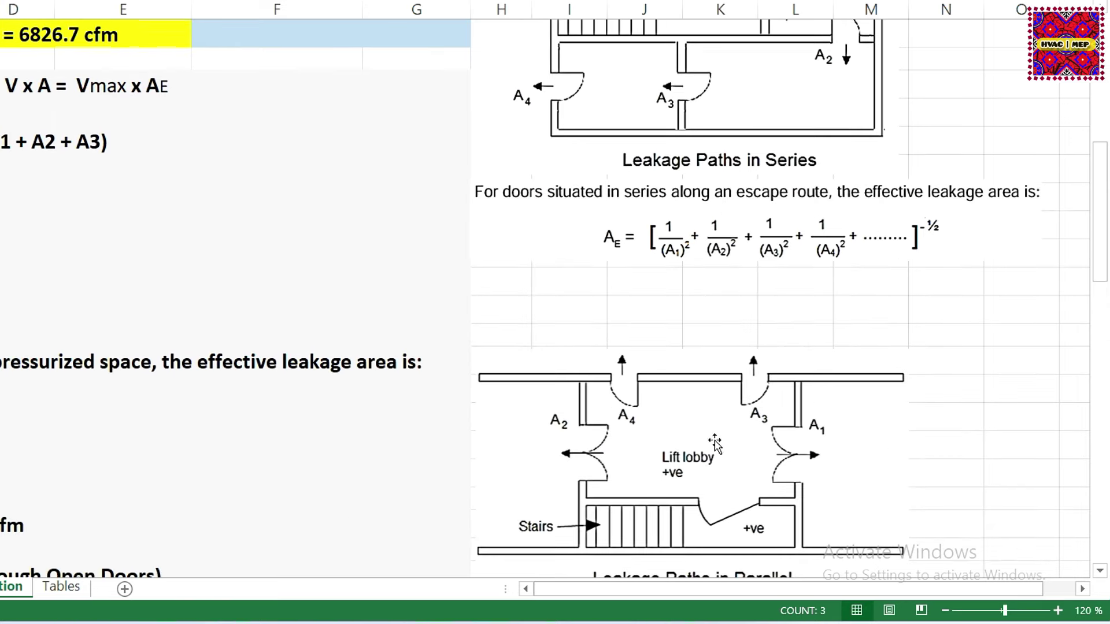
{"action": "scroll", "coordinate": [717, 451], "scroll_direction": "down", "scroll_amount": 1}
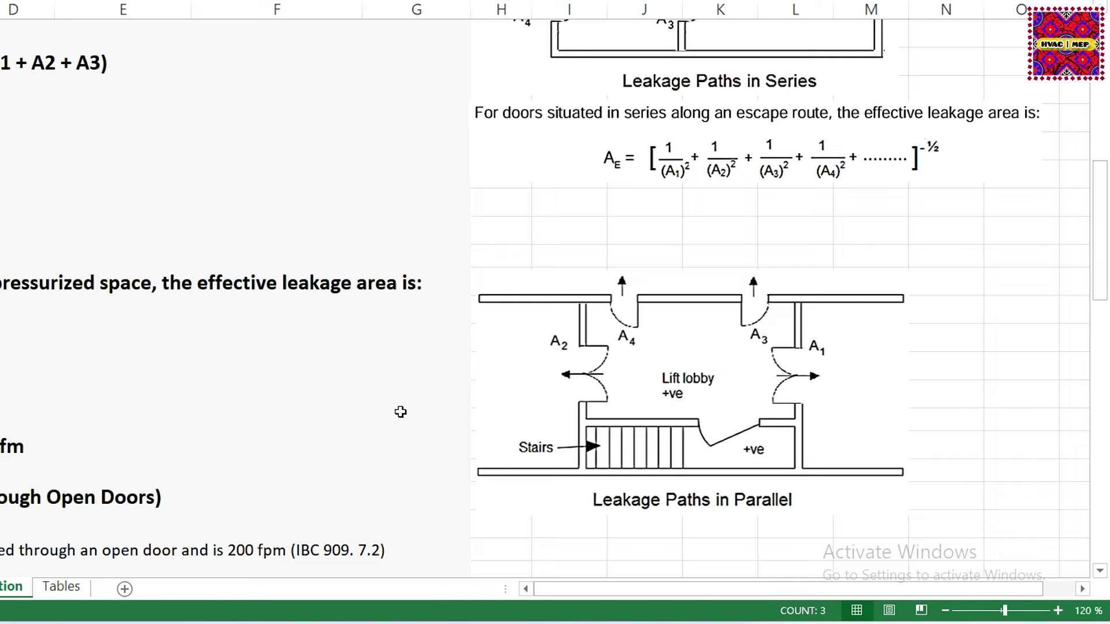
{"action": "left_click", "coordinate": [180, 592]}
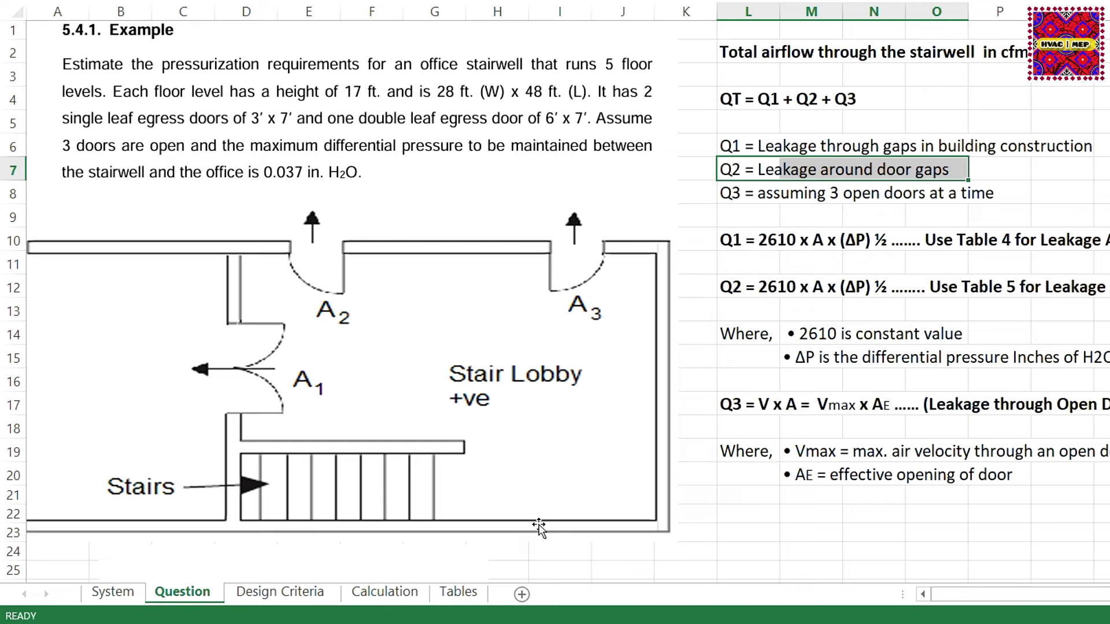
{"action": "left_click", "coordinate": [384, 592]}
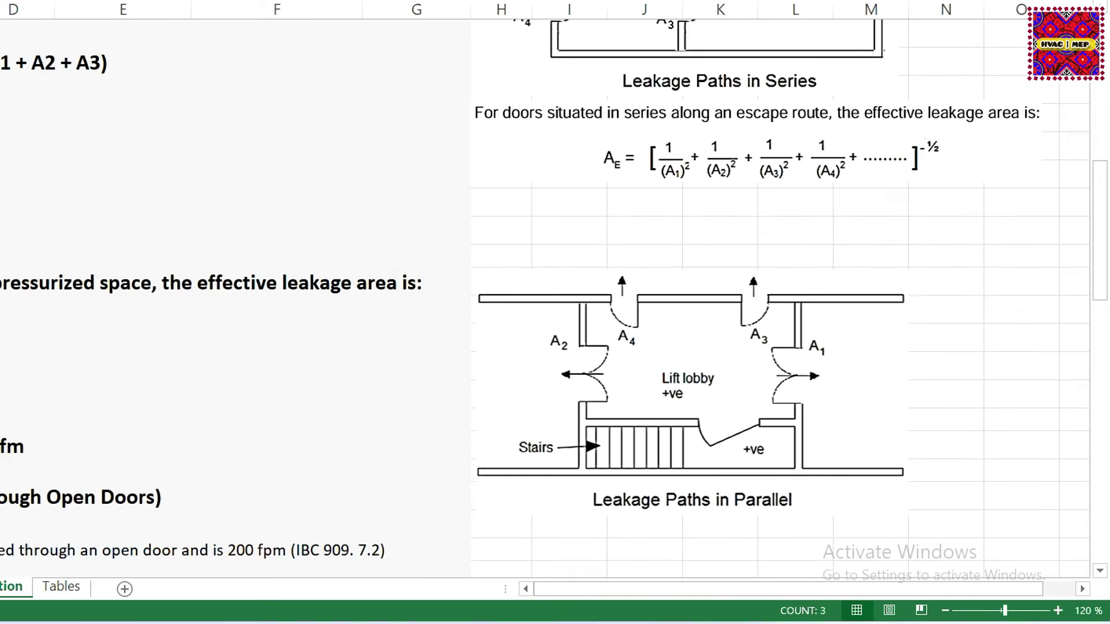
Step: Examine the Leakage Paths in Parallel picture and formula, then move up to the series diagram
{"action": "left_click", "coordinate": [782, 369]}
{"action": "scroll", "coordinate": [875, 379], "scroll_direction": "down", "scroll_amount": 3}
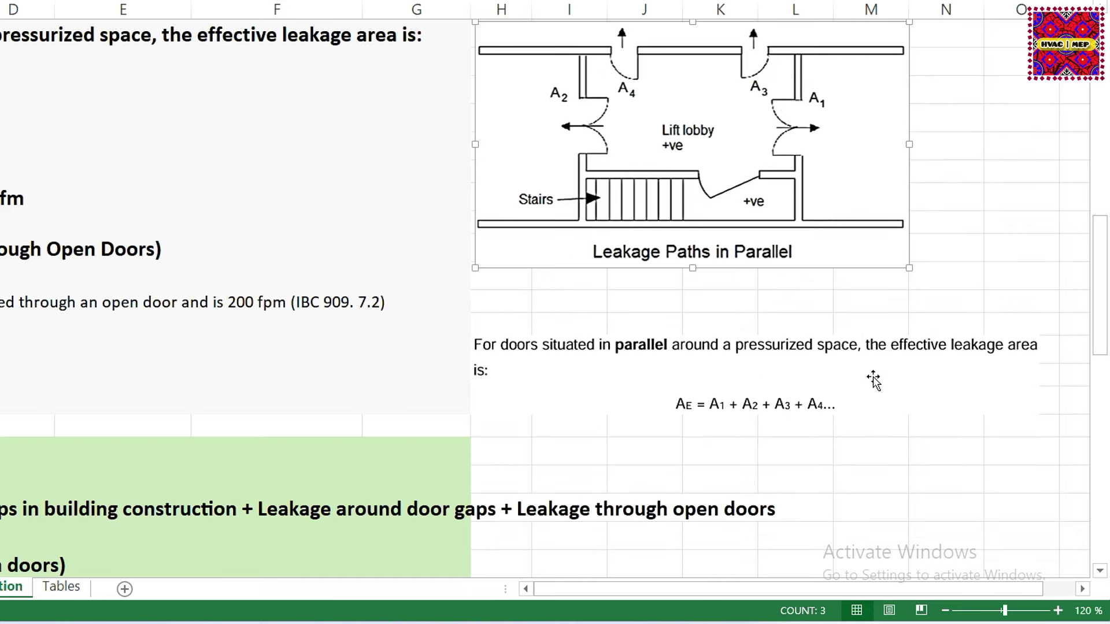
{"action": "left_click", "coordinate": [688, 414]}
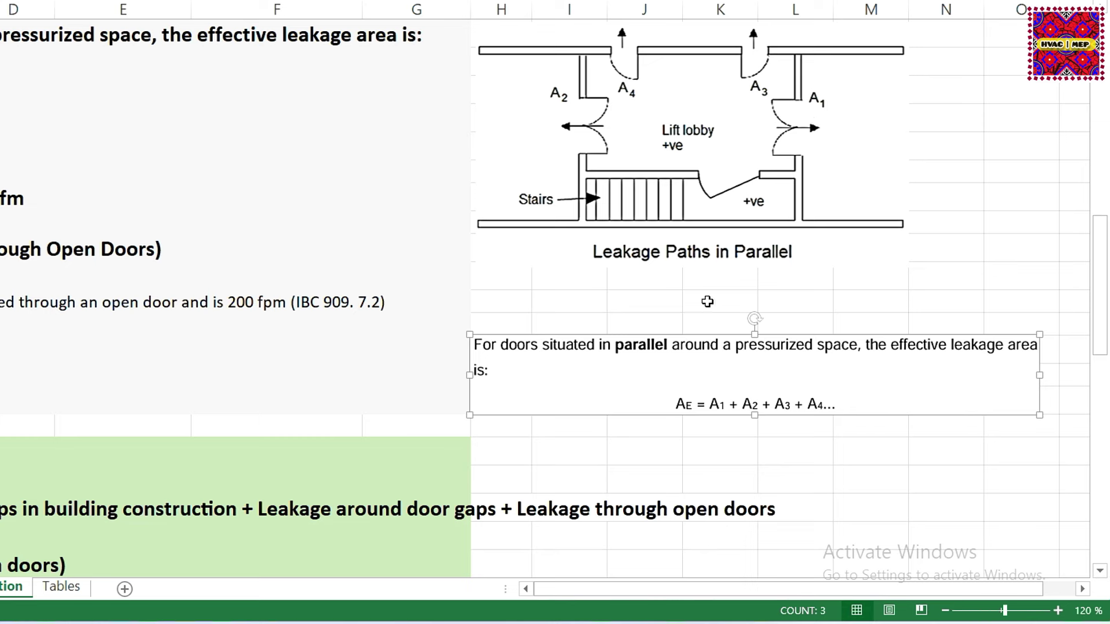
{"action": "left_click", "coordinate": [835, 469]}
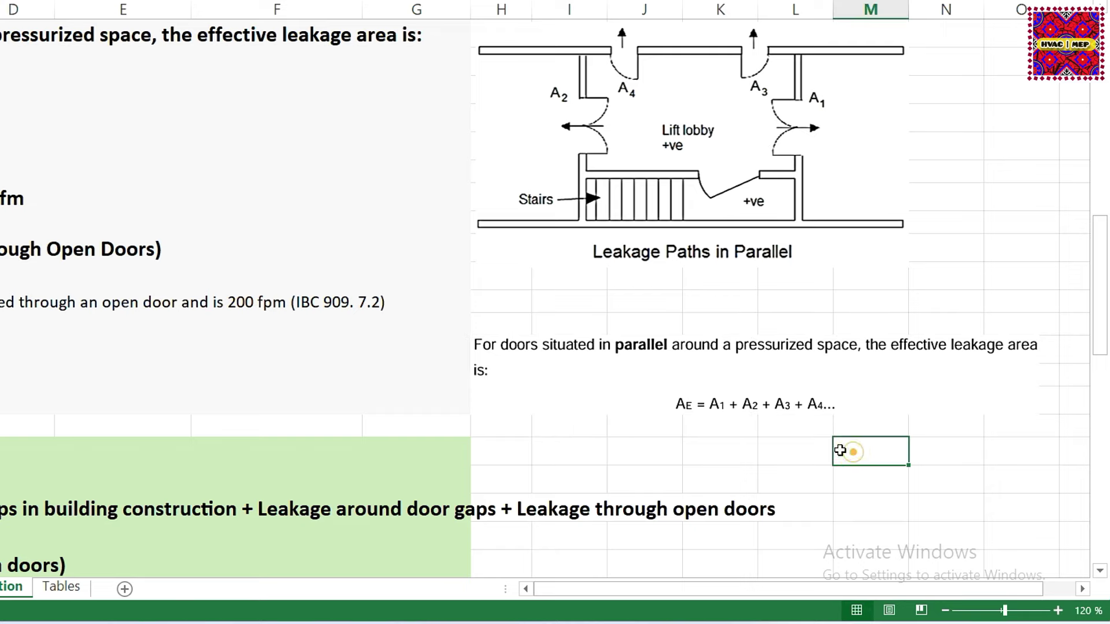
{"action": "scroll", "coordinate": [680, 326], "scroll_direction": "up", "scroll_amount": 5}
{"action": "scroll", "coordinate": [680, 327], "scroll_direction": "up", "scroll_amount": 3}
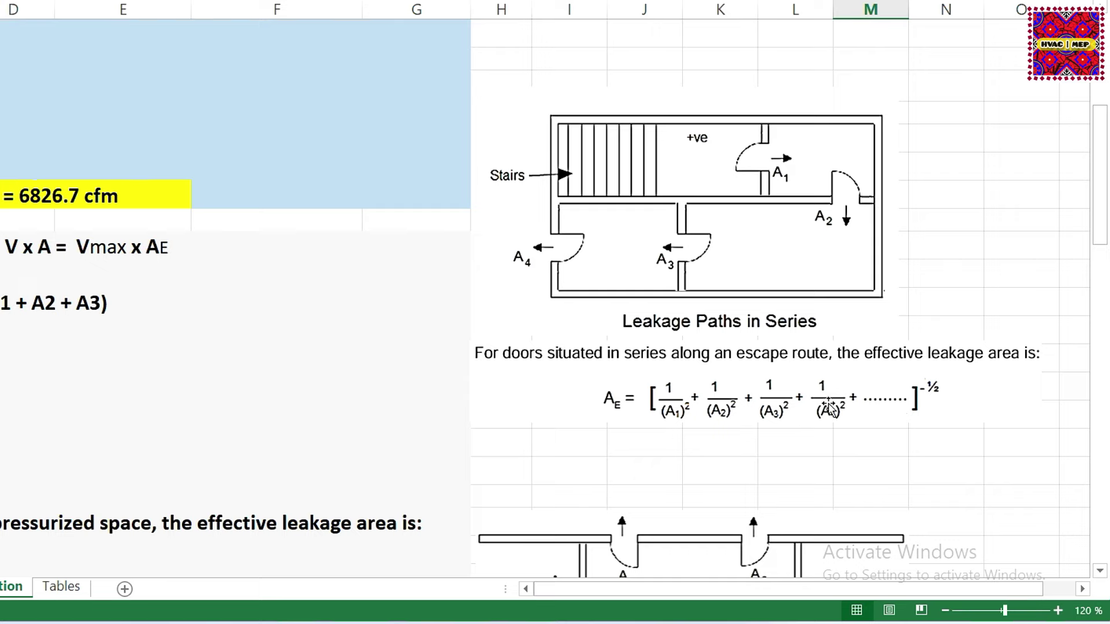
Step: Mark the AE = 42 + 21 + 21 = 84 ft² line and bring up Calculator to check it
{"action": "scroll", "coordinate": [758, 393], "scroll_direction": "down", "scroll_amount": 5}
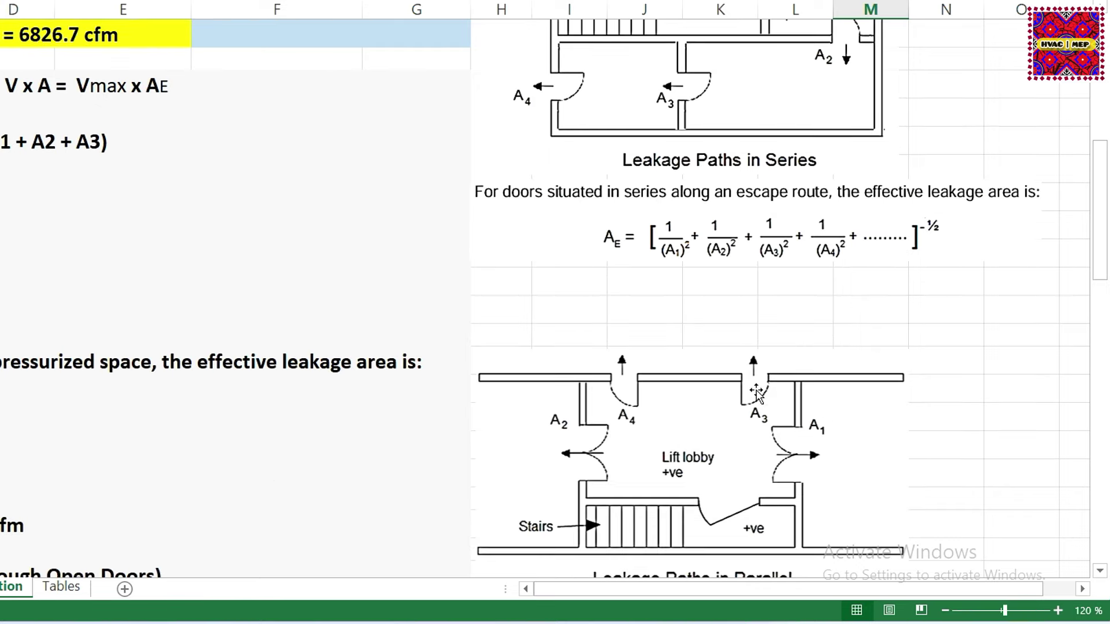
{"action": "scroll", "coordinate": [757, 393], "scroll_direction": "down", "scroll_amount": 2}
{"action": "scroll", "coordinate": [757, 393], "scroll_direction": "down", "scroll_amount": 2}
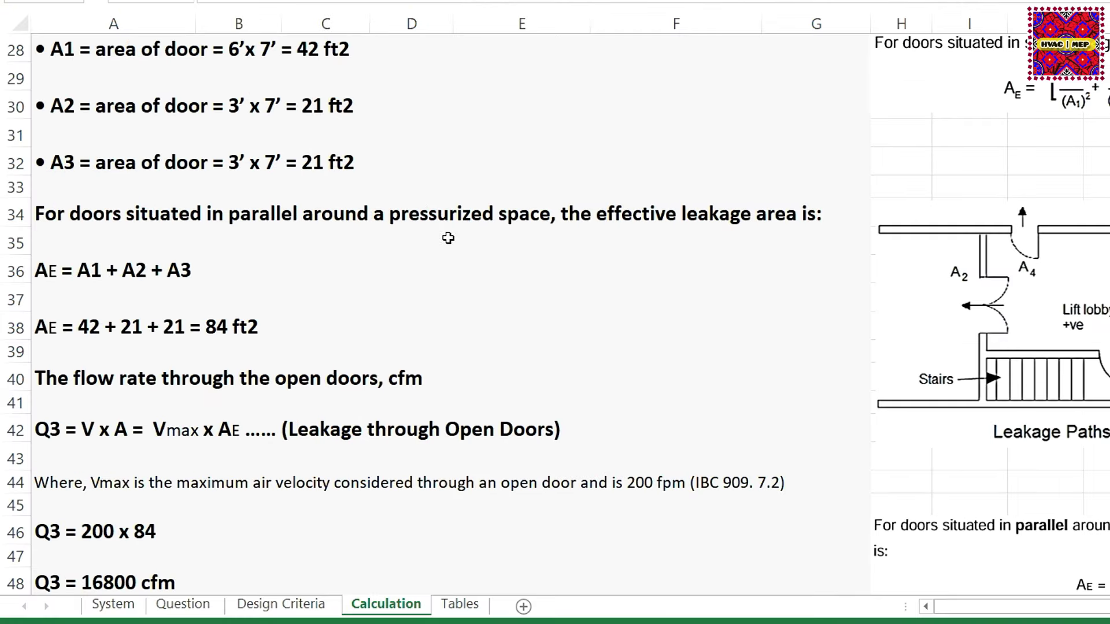
{"action": "scroll", "coordinate": [129, 279], "scroll_direction": "up", "scroll_amount": 1}
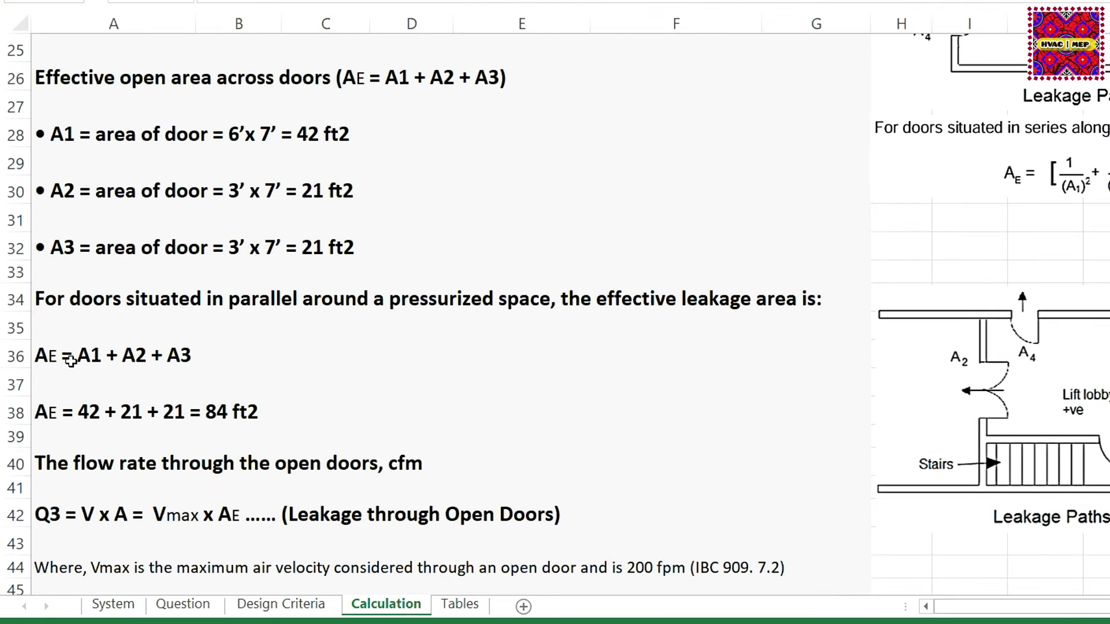
{"action": "left_click", "coordinate": [47, 361]}
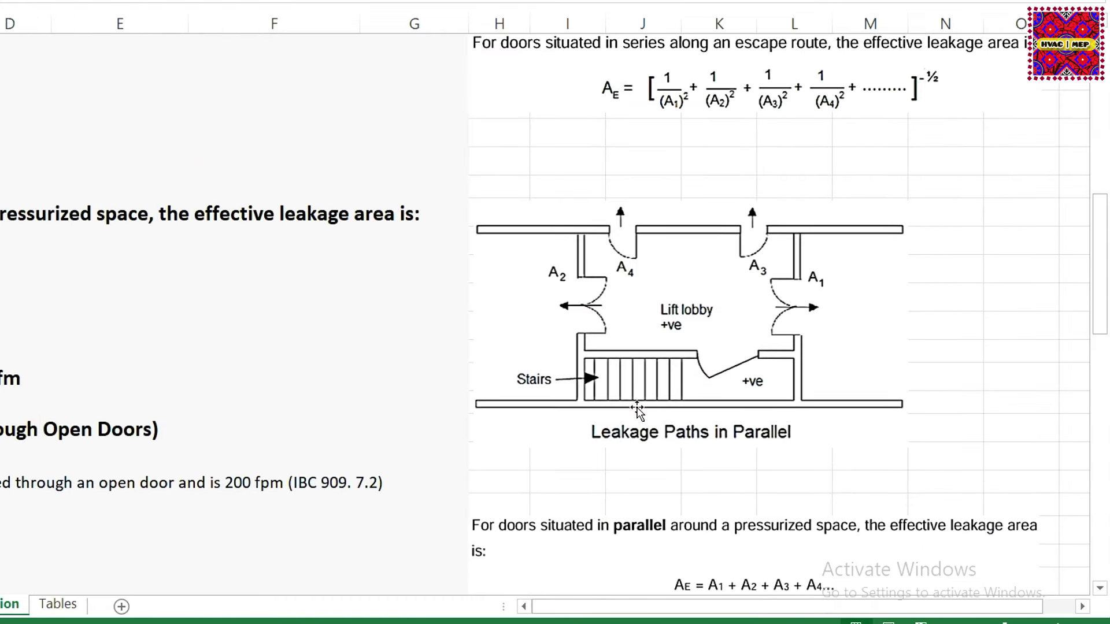
{"action": "scroll", "coordinate": [637, 410], "scroll_direction": "down", "scroll_amount": 1}
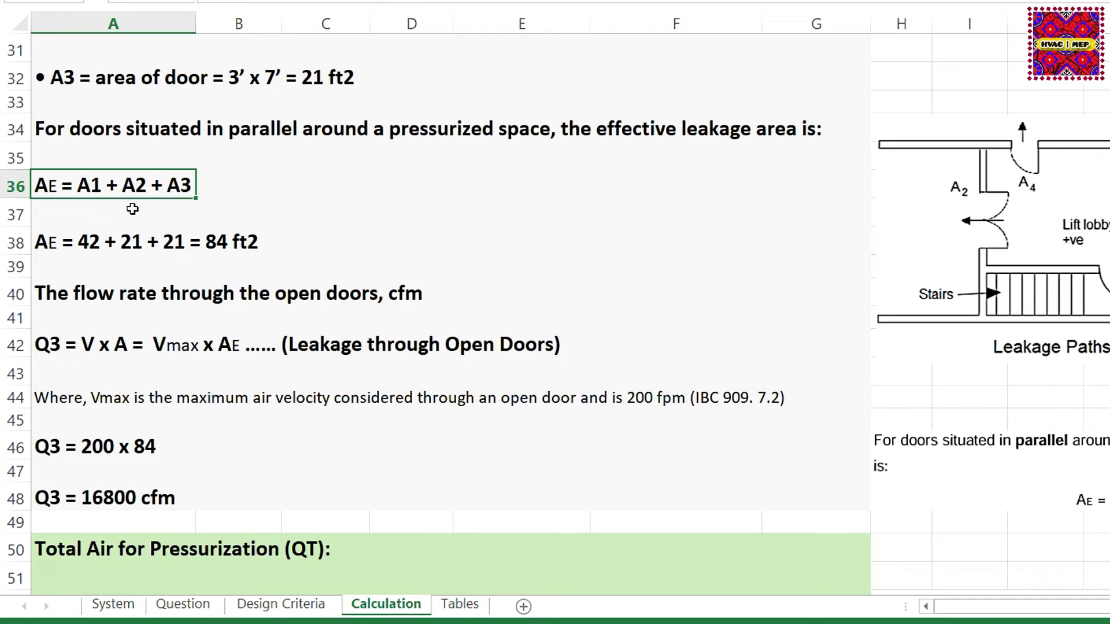
{"action": "scroll", "coordinate": [234, 213], "scroll_direction": "up", "scroll_amount": 1}
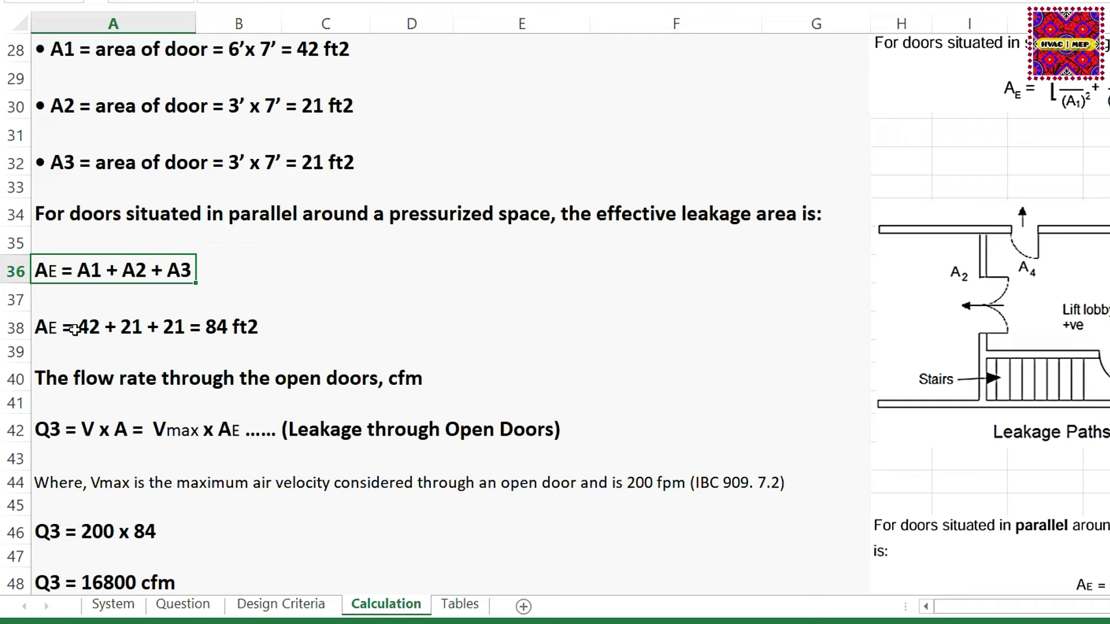
{"action": "left_click_drag", "start_coordinate": [74, 330], "coordinate": [272, 326]}
{"action": "key", "text": "alt+Tab"}
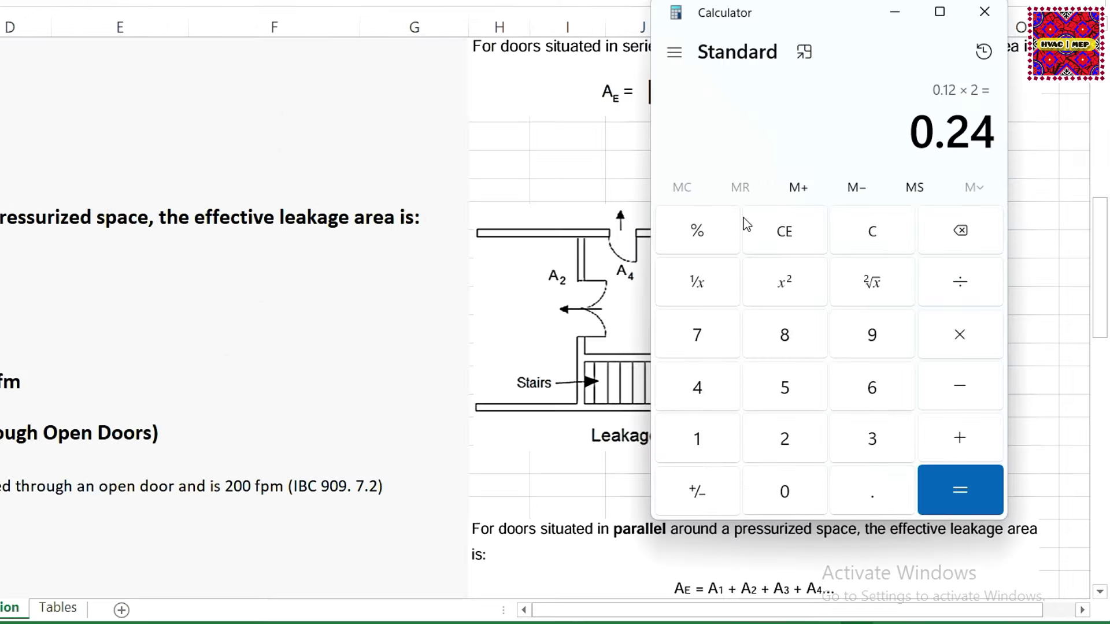
Step: Add the door areas 42 + 21 + 21 in Calculator to confirm 84 ft², then minimize it
{"action": "left_click", "coordinate": [874, 234]}
{"action": "left_click", "coordinate": [705, 381]}
{"action": "left_click", "coordinate": [784, 440]}
{"action": "left_click", "coordinate": [957, 442]}
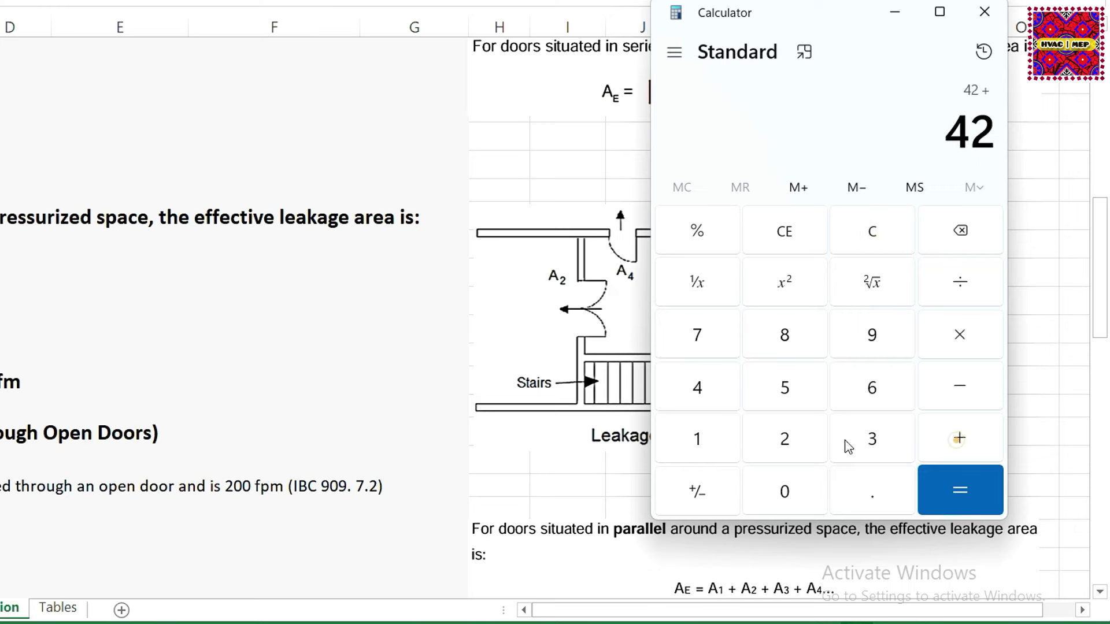
{"action": "left_click", "coordinate": [778, 441]}
{"action": "left_click", "coordinate": [701, 441]}
{"action": "left_click", "coordinate": [959, 438]}
{"action": "left_click", "coordinate": [790, 441]}
{"action": "left_click", "coordinate": [688, 445]}
{"action": "left_click", "coordinate": [986, 486]}
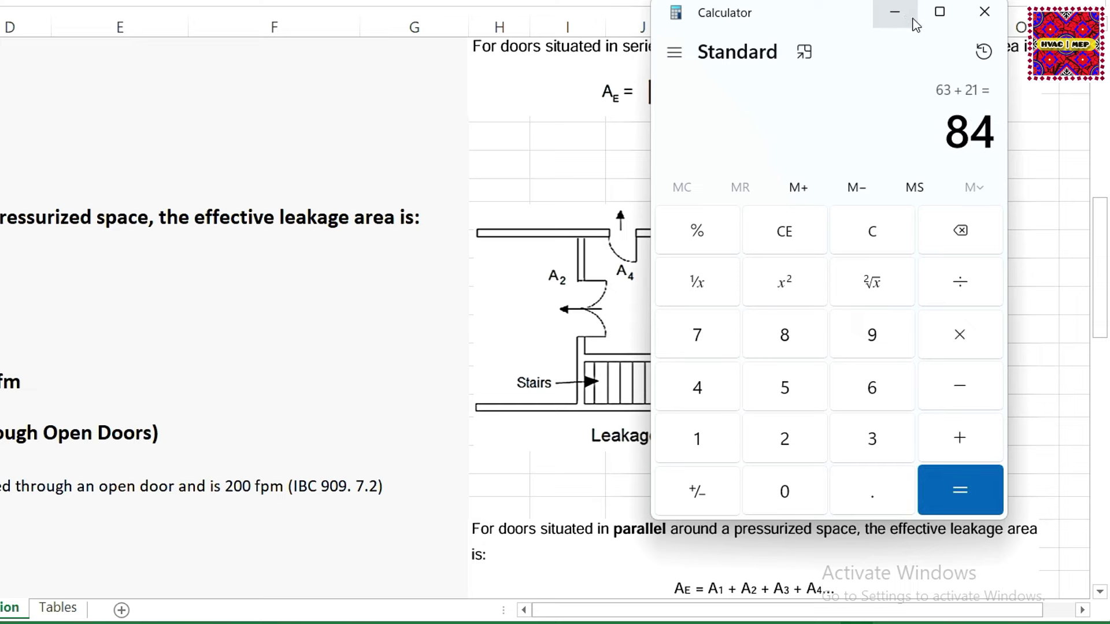
{"action": "left_click", "coordinate": [915, 25]}
{"action": "left_click", "coordinate": [336, 312]}
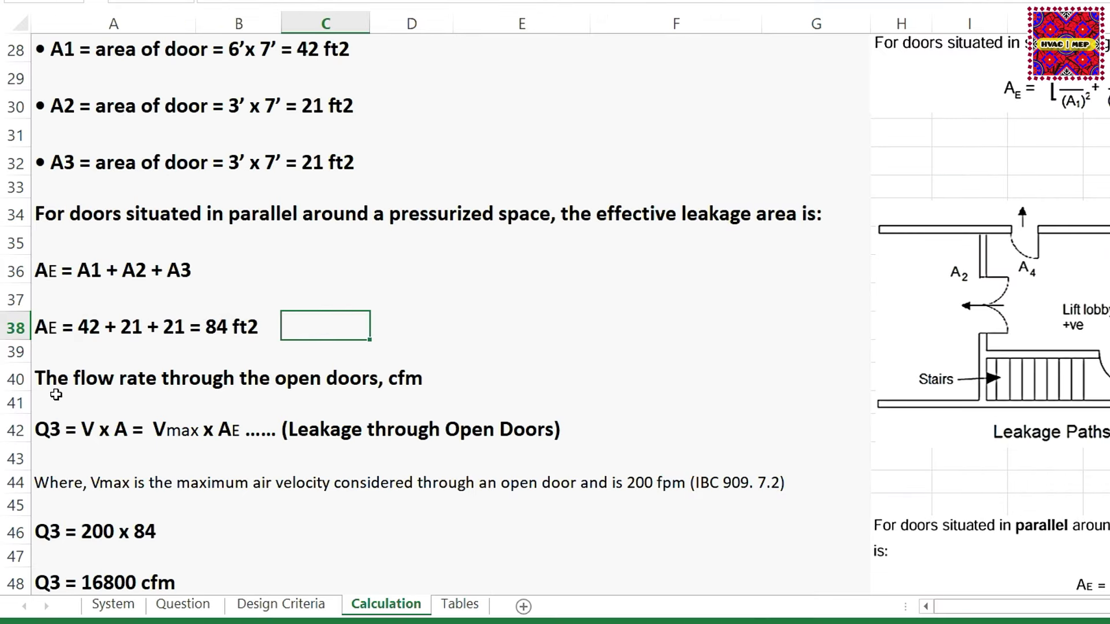
Step: Highlight the open-door flow heading and the line defining Vmax as 200 fpm per IBC 909.7.2
{"action": "left_click_drag", "start_coordinate": [53, 386], "coordinate": [409, 383]}
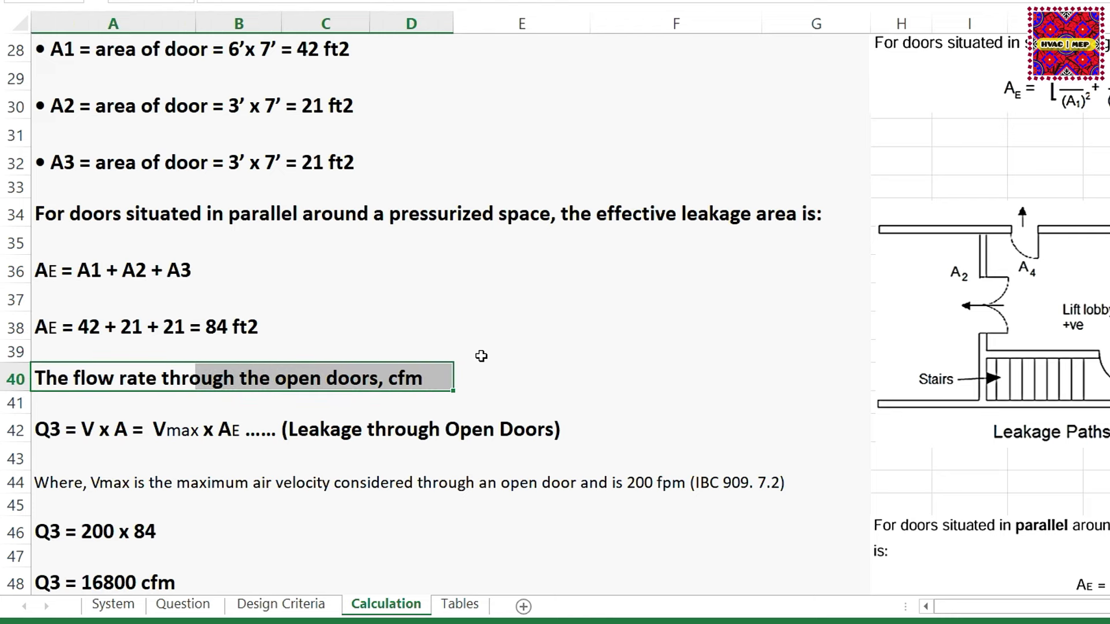
{"action": "key", "text": "Down"}
{"action": "key", "text": "Down"}
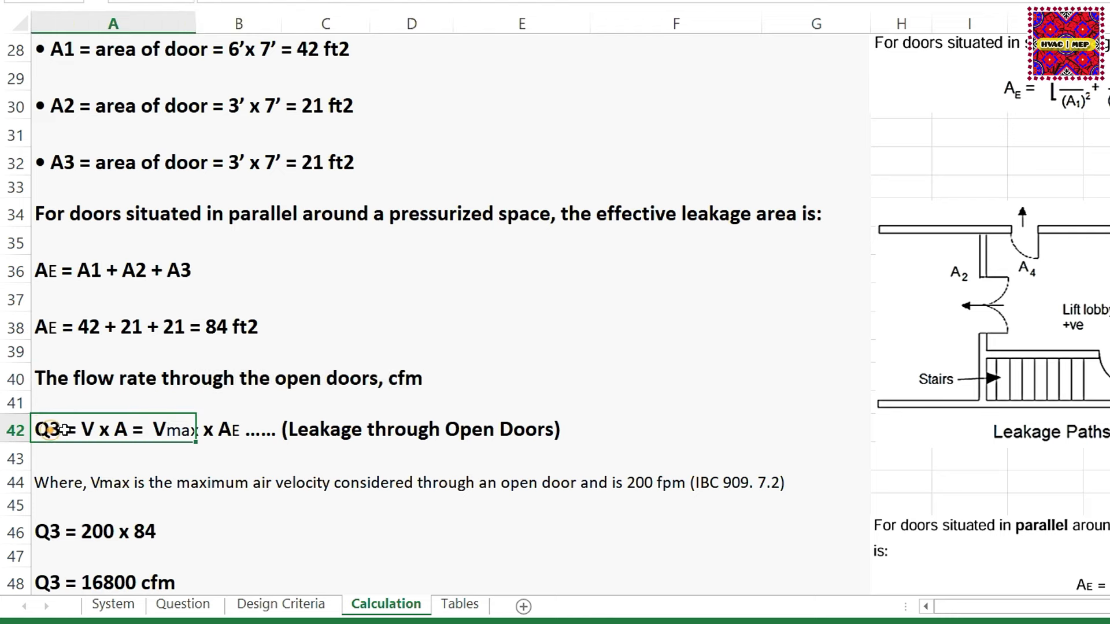
{"action": "scroll", "coordinate": [437, 372], "scroll_direction": "down", "scroll_amount": 1}
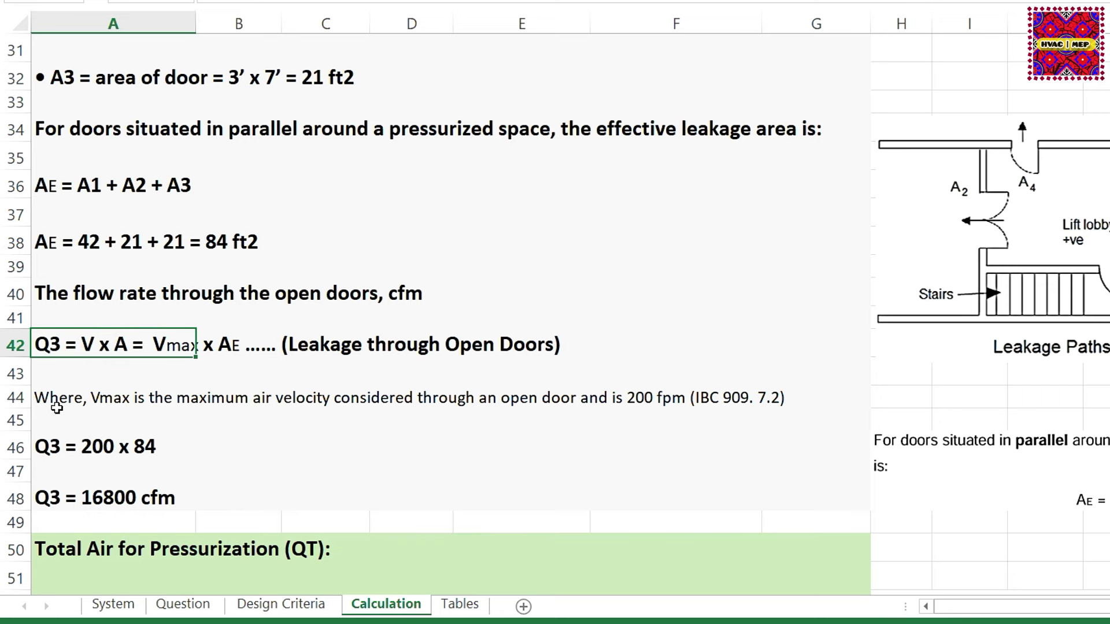
{"action": "left_click_drag", "start_coordinate": [57, 403], "coordinate": [774, 396]}
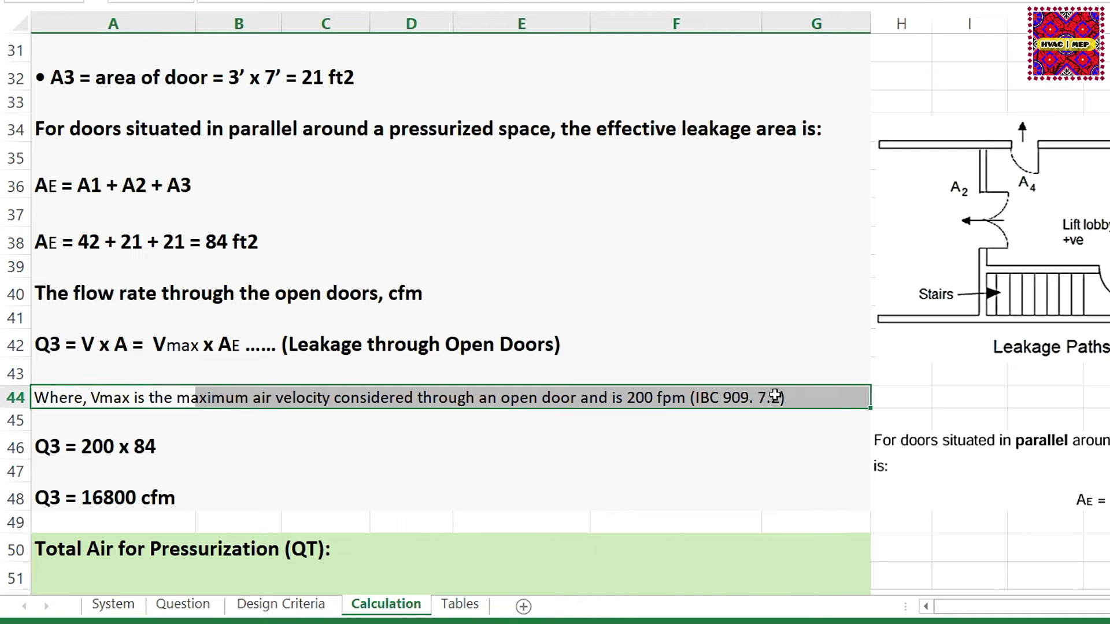
{"action": "left_click", "coordinate": [281, 604]}
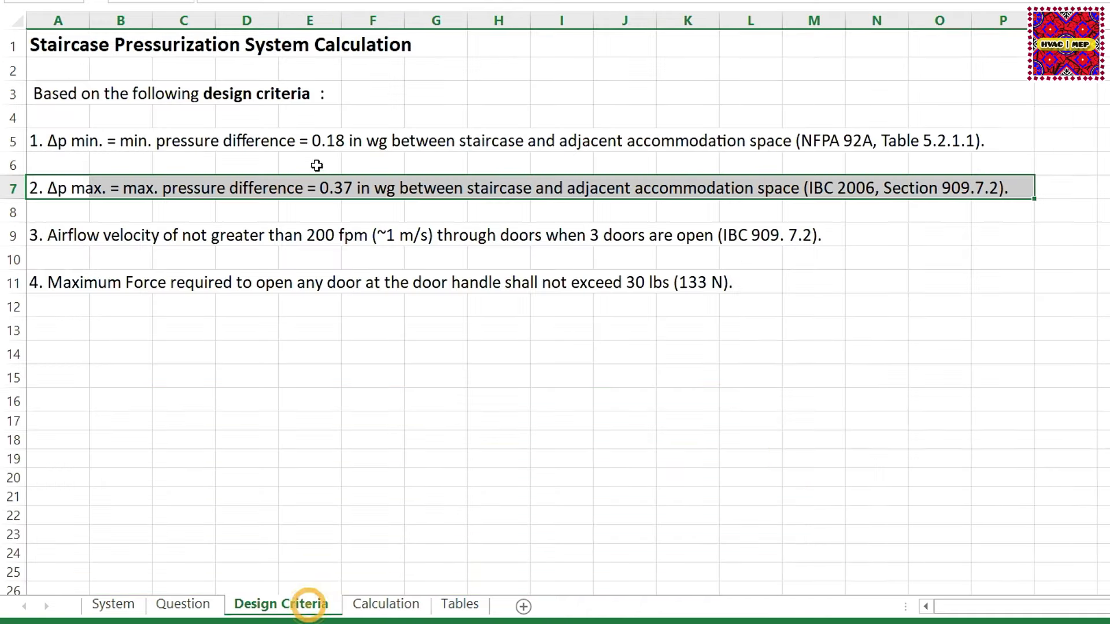
{"action": "left_click", "coordinate": [352, 363]}
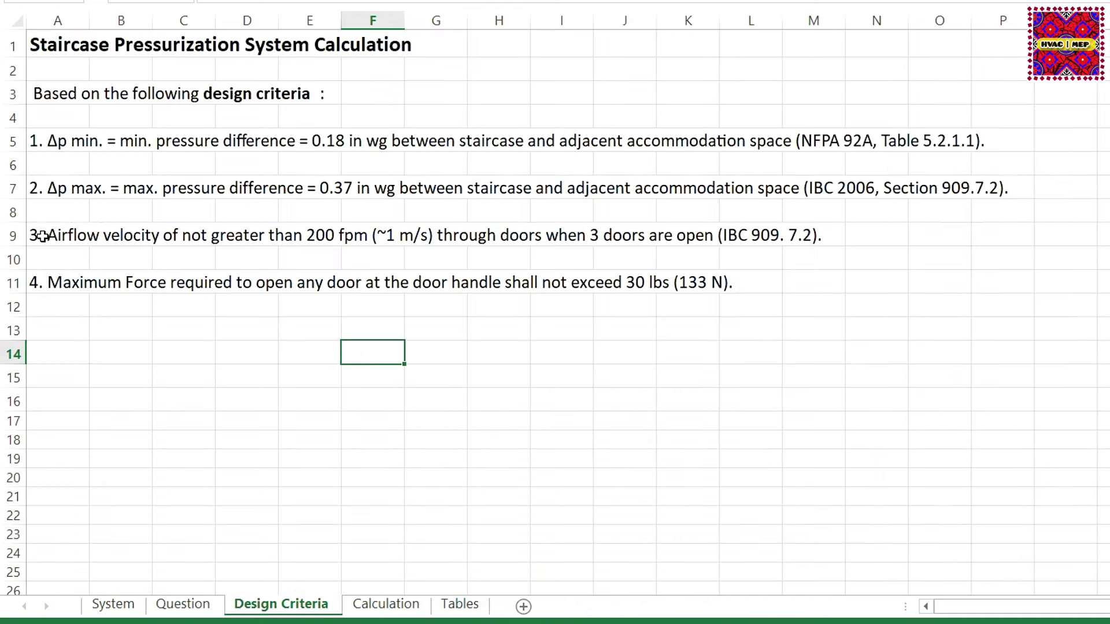
{"action": "left_click_drag", "start_coordinate": [43, 236], "coordinate": [806, 238]}
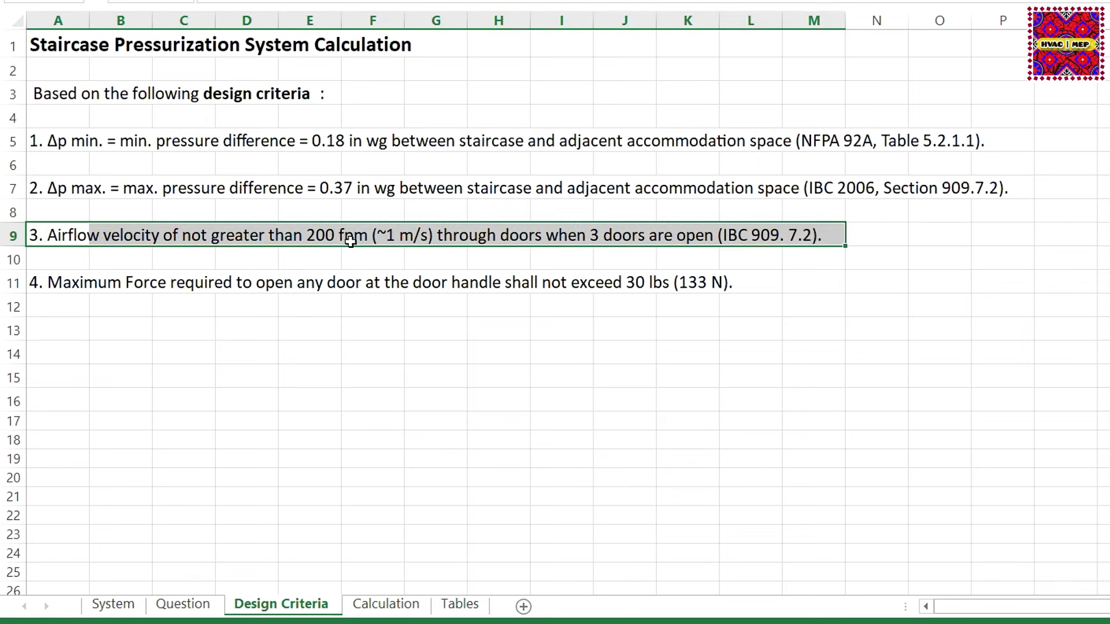
{"action": "left_click", "coordinate": [381, 605]}
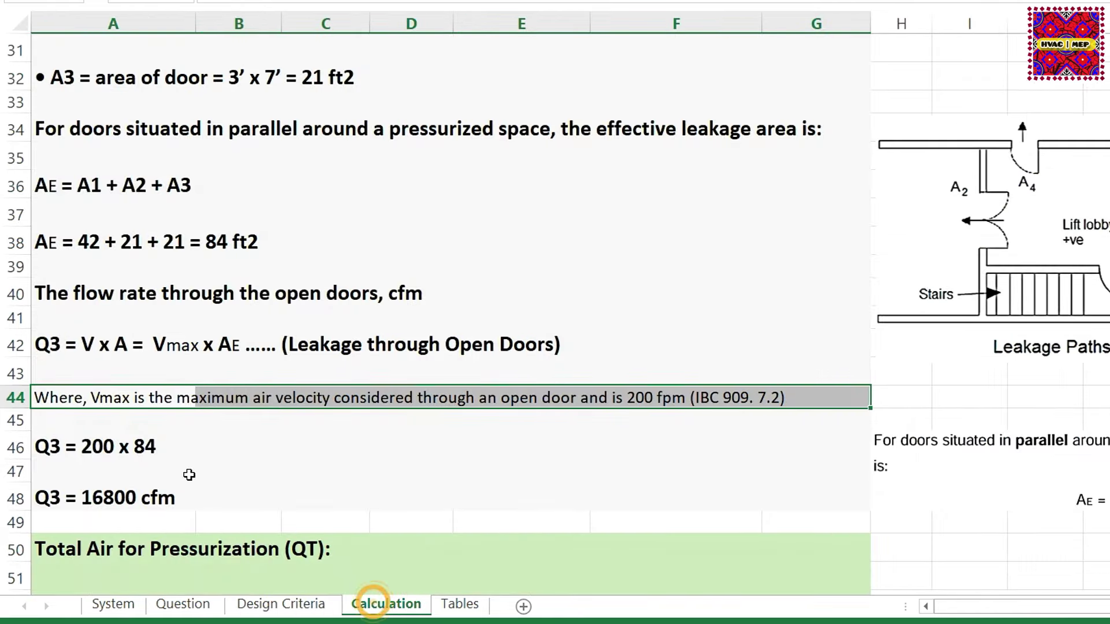
{"action": "left_click", "coordinate": [92, 448]}
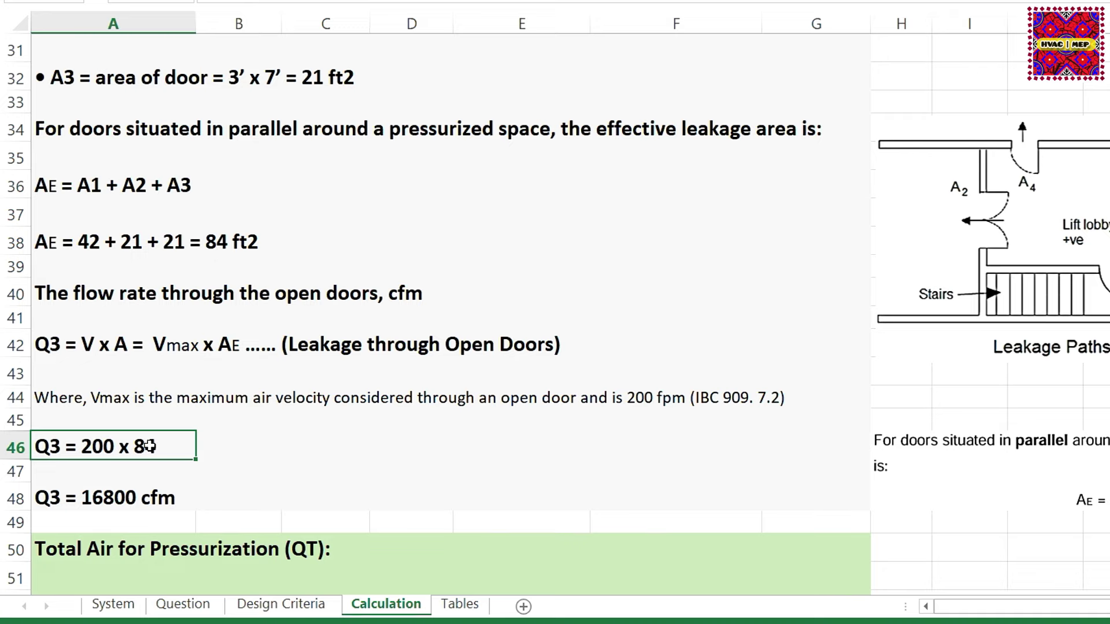
{"action": "scroll", "coordinate": [318, 404], "scroll_direction": "down", "scroll_amount": 2}
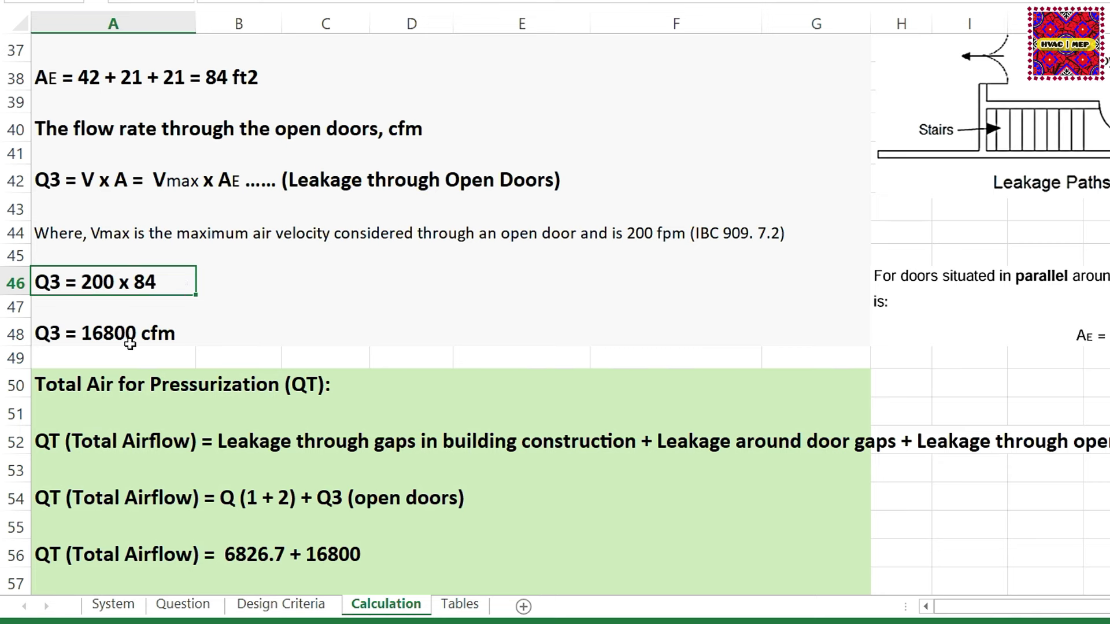
Step: Check the three-open-doors Q3 assumption in Question sheet cell L8, then bring Calculator over the Calculation sheet
{"action": "left_click", "coordinate": [183, 604]}
{"action": "left_click", "coordinate": [784, 211]}
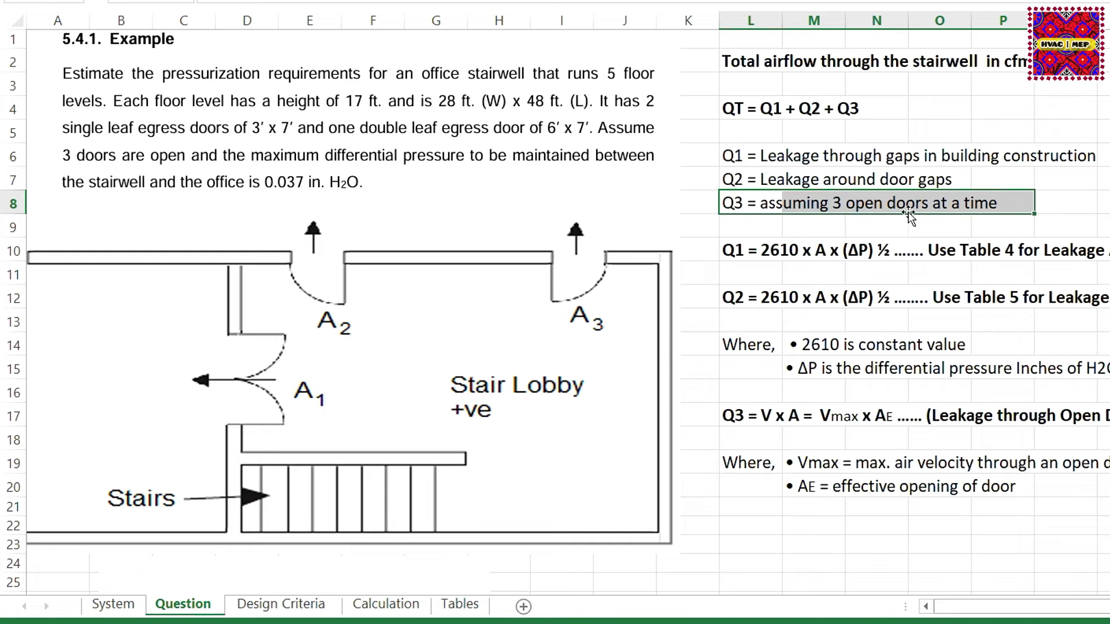
{"action": "left_click", "coordinate": [391, 610]}
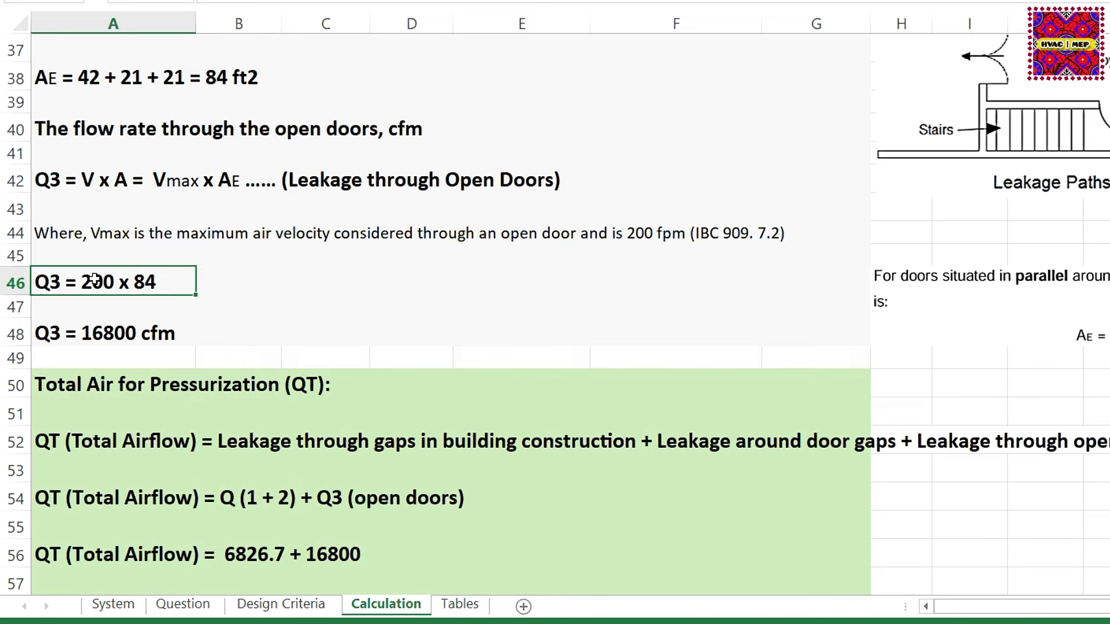
{"action": "scroll", "coordinate": [315, 585], "scroll_direction": "right", "scroll_amount": 3}
{"action": "key", "text": "alt+Tab"}
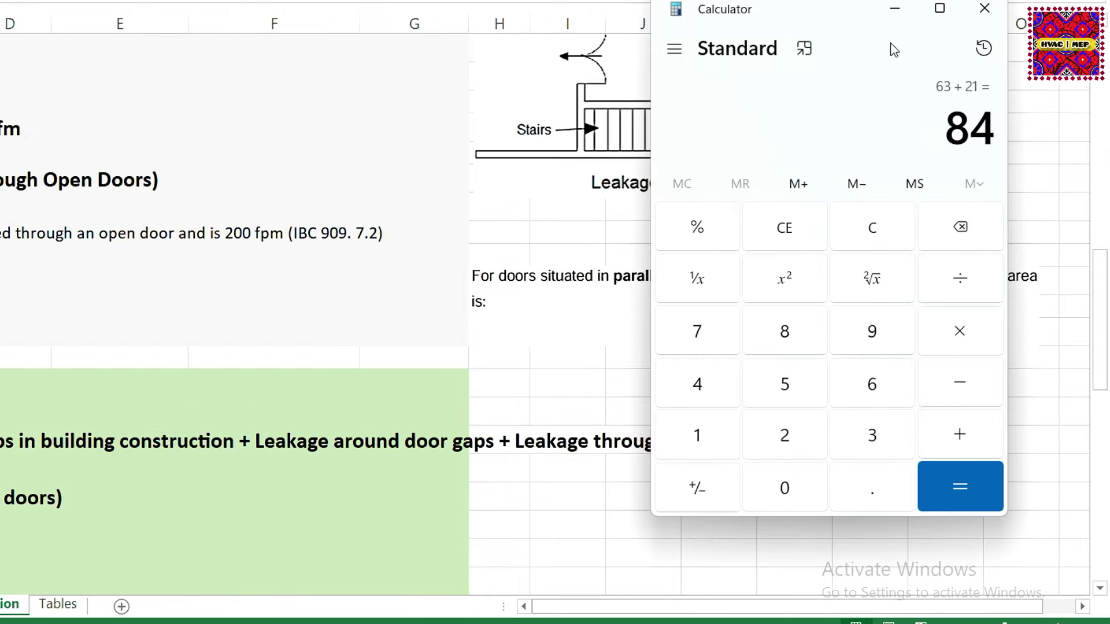
Step: Multiply 200 × 84 in Calculator to confirm Q3 = 16,800 cfm, then return to the Calculation sheet
{"action": "left_click", "coordinate": [873, 227]}
{"action": "left_click", "coordinate": [784, 434]}
{"action": "left_click", "coordinate": [784, 487]}
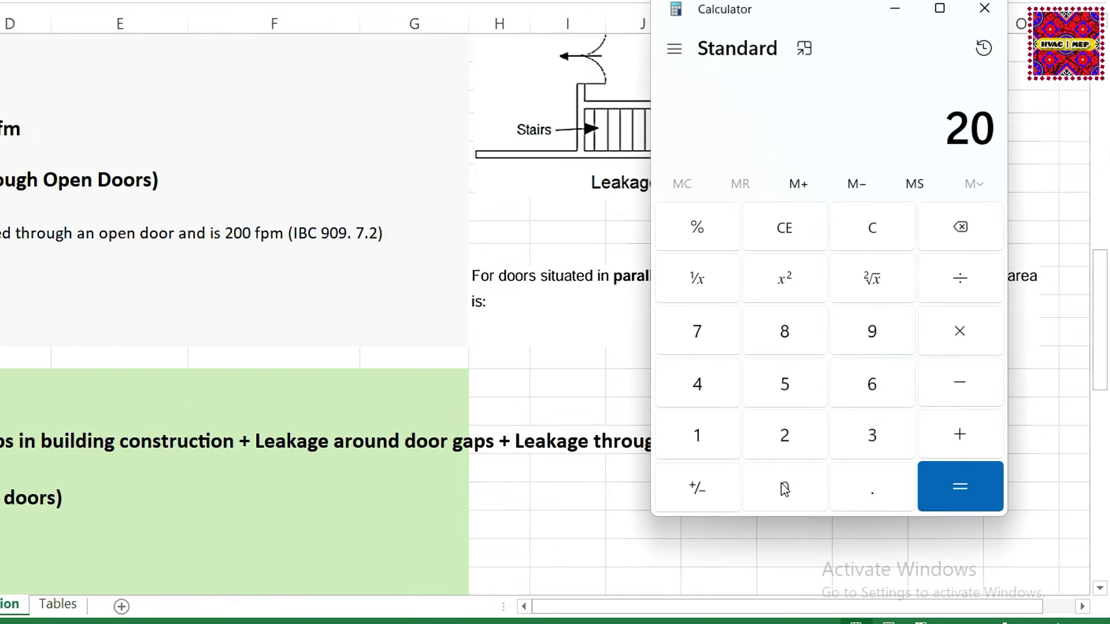
{"action": "left_click", "coordinate": [781, 484]}
{"action": "left_click", "coordinate": [959, 330]}
{"action": "left_click", "coordinate": [784, 331]}
{"action": "left_click", "coordinate": [697, 384]}
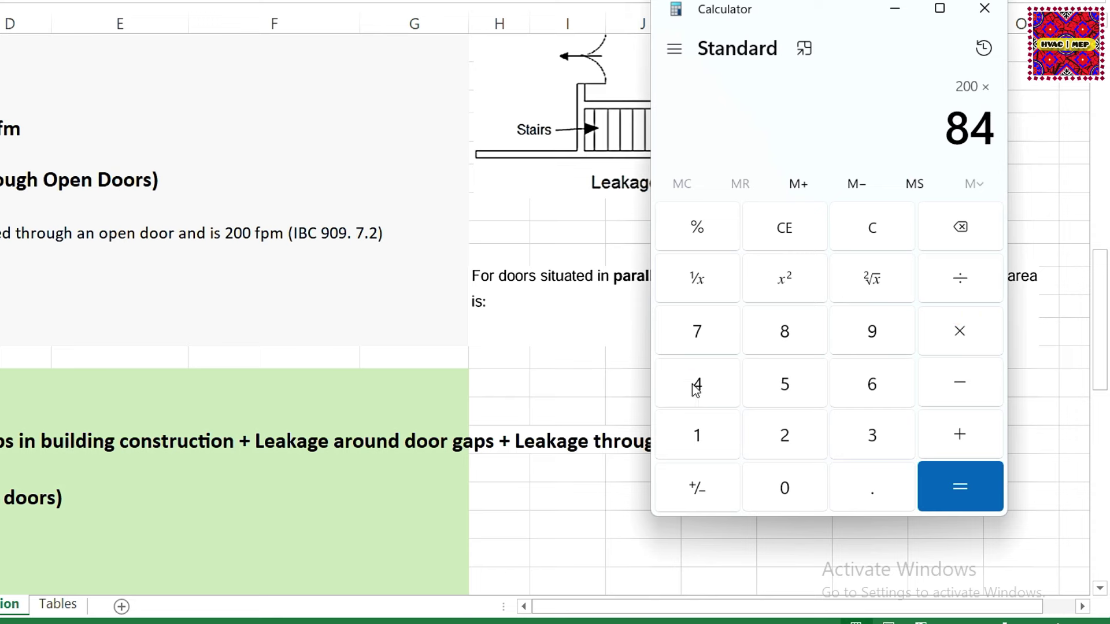
{"action": "left_click", "coordinate": [987, 491]}
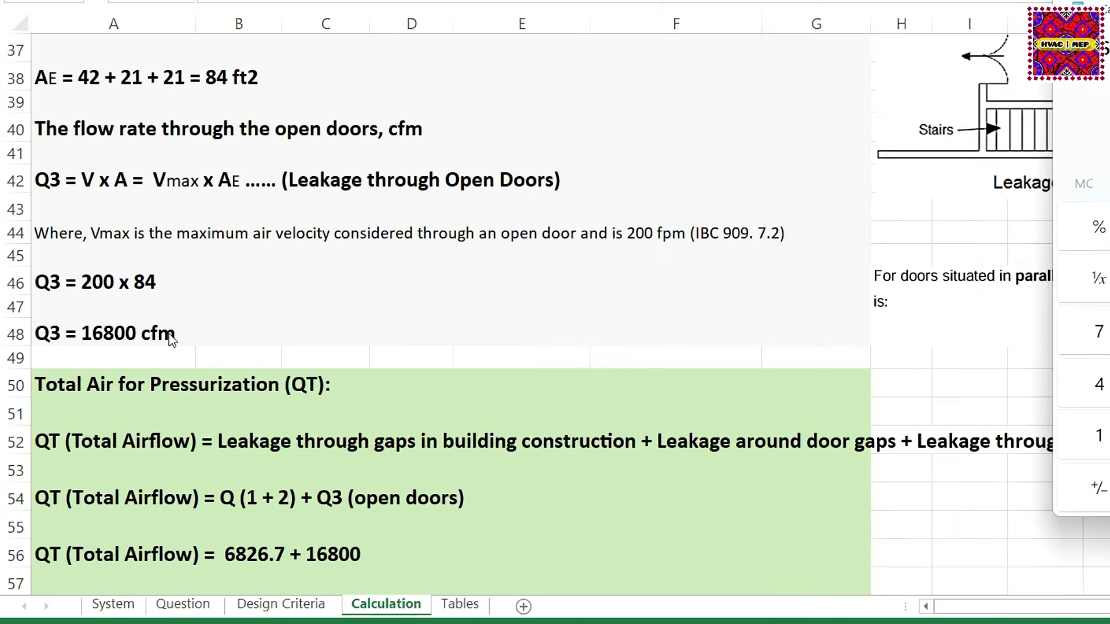
{"action": "left_click", "coordinate": [96, 282]}
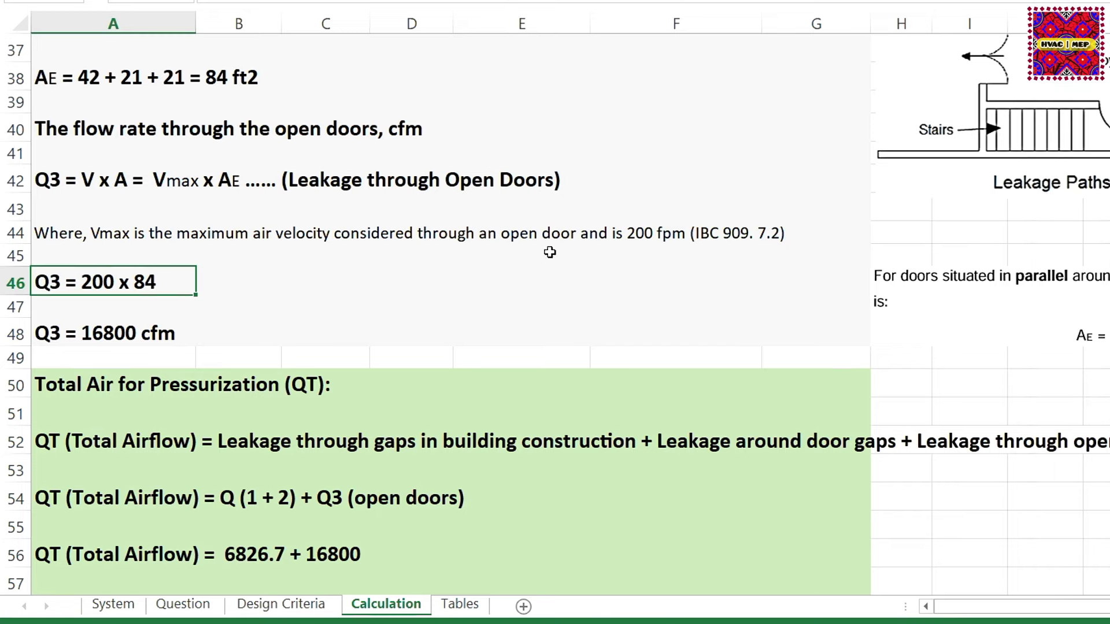
{"action": "scroll", "coordinate": [232, 251], "scroll_direction": "down", "scroll_amount": 3}
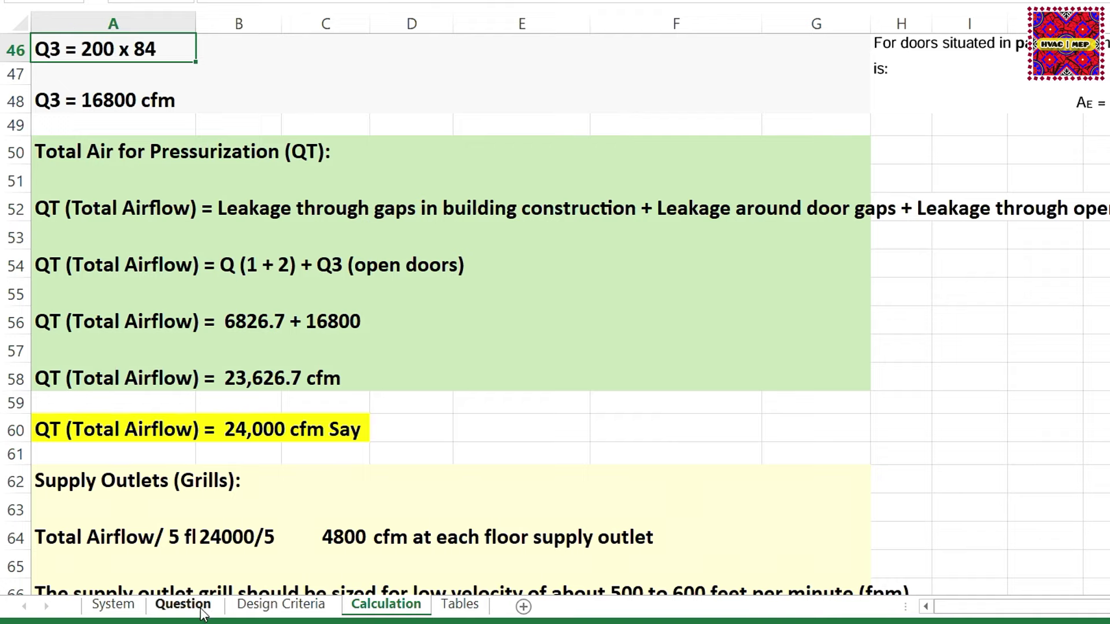
{"action": "left_click", "coordinate": [183, 604]}
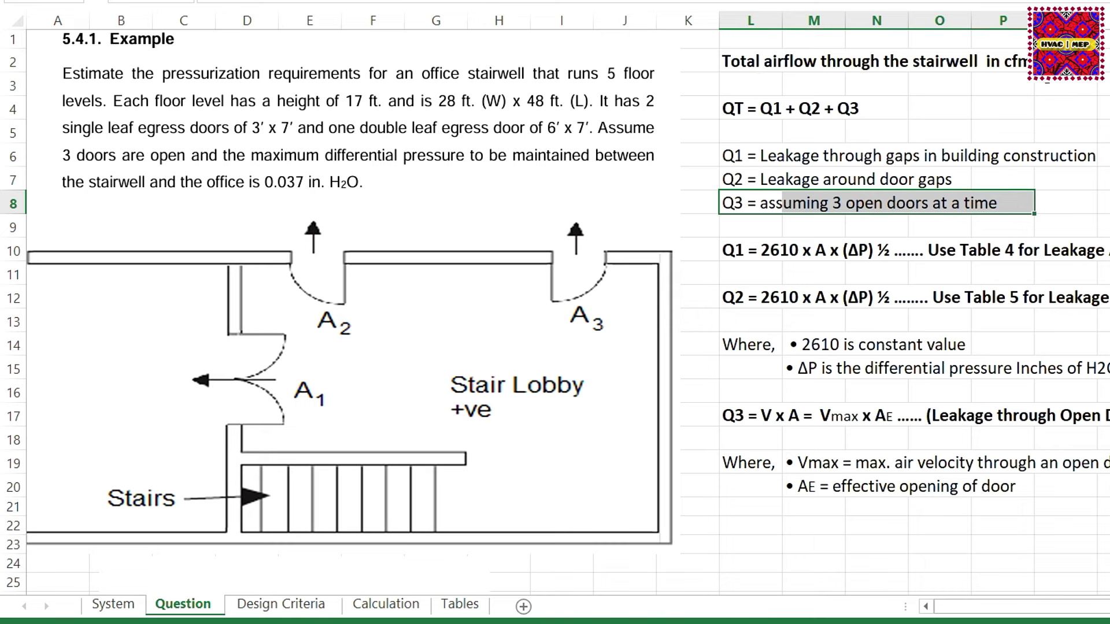
{"action": "key", "text": "Up"}
{"action": "key", "text": "Up"}
{"action": "key", "text": "Up"}
{"action": "key", "text": "Up"}
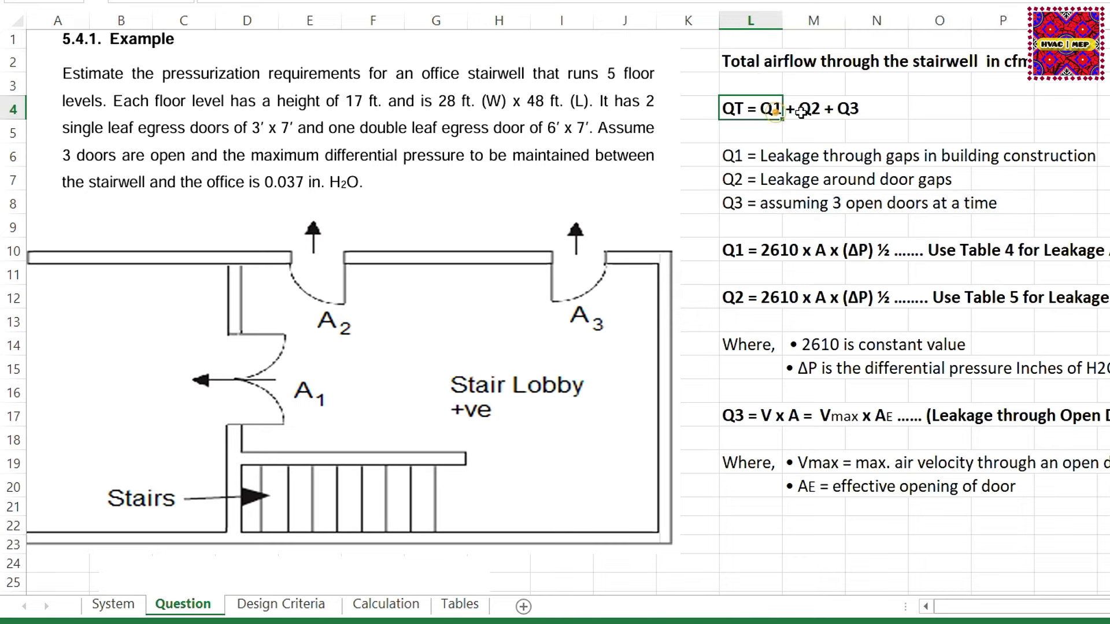
{"action": "left_click", "coordinate": [838, 110]}
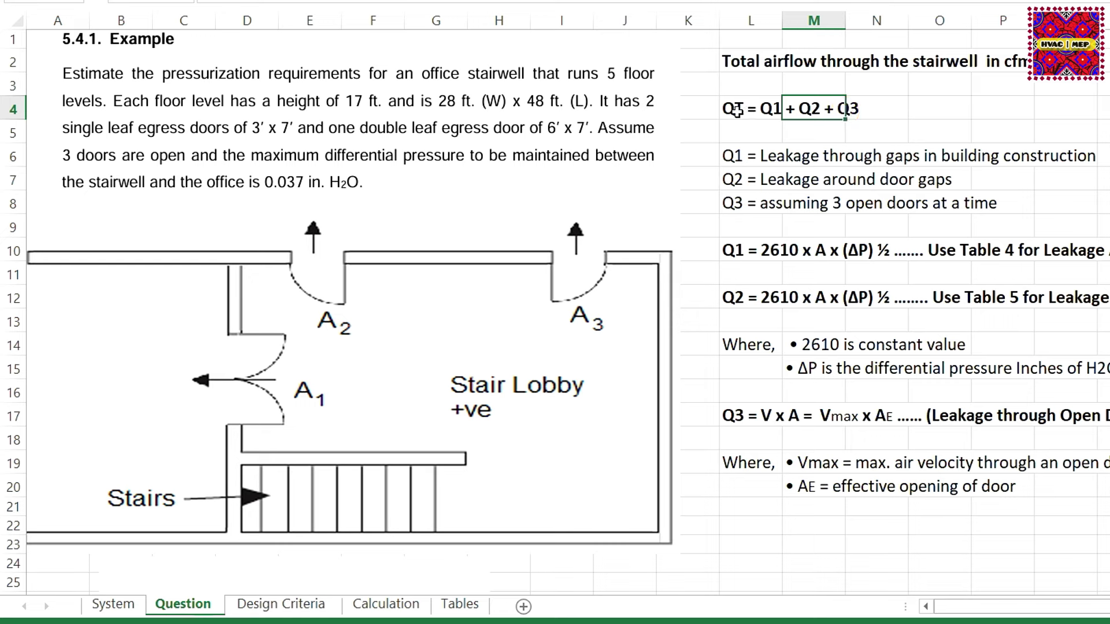
{"action": "left_click_drag", "start_coordinate": [736, 111], "coordinate": [878, 111]}
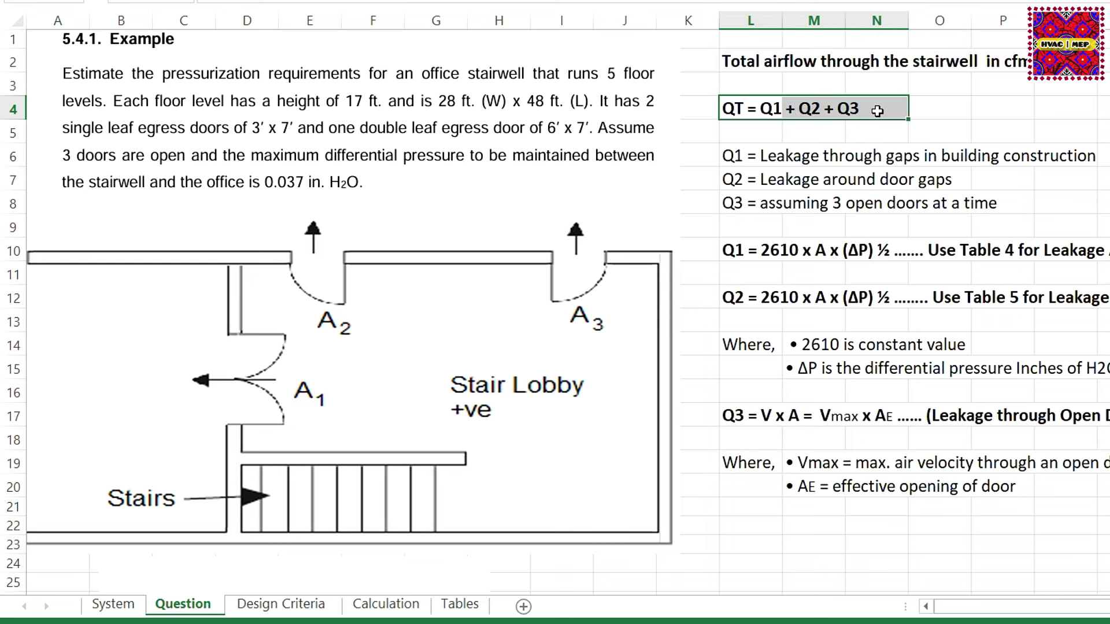
{"action": "left_click", "coordinate": [386, 604]}
{"action": "left_click", "coordinate": [52, 209]}
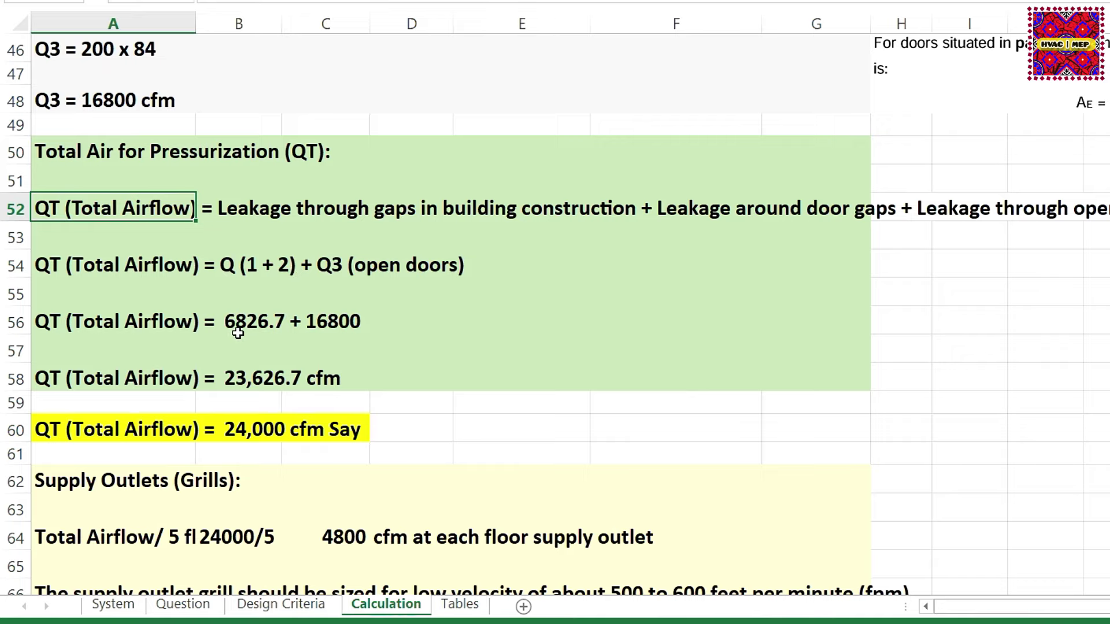
Step: Scroll through the Calculation sheet back to the total airflow rows
{"action": "scroll", "coordinate": [254, 324], "scroll_direction": "up", "scroll_amount": 2}
{"action": "scroll", "coordinate": [254, 321], "scroll_direction": "up", "scroll_amount": 1}
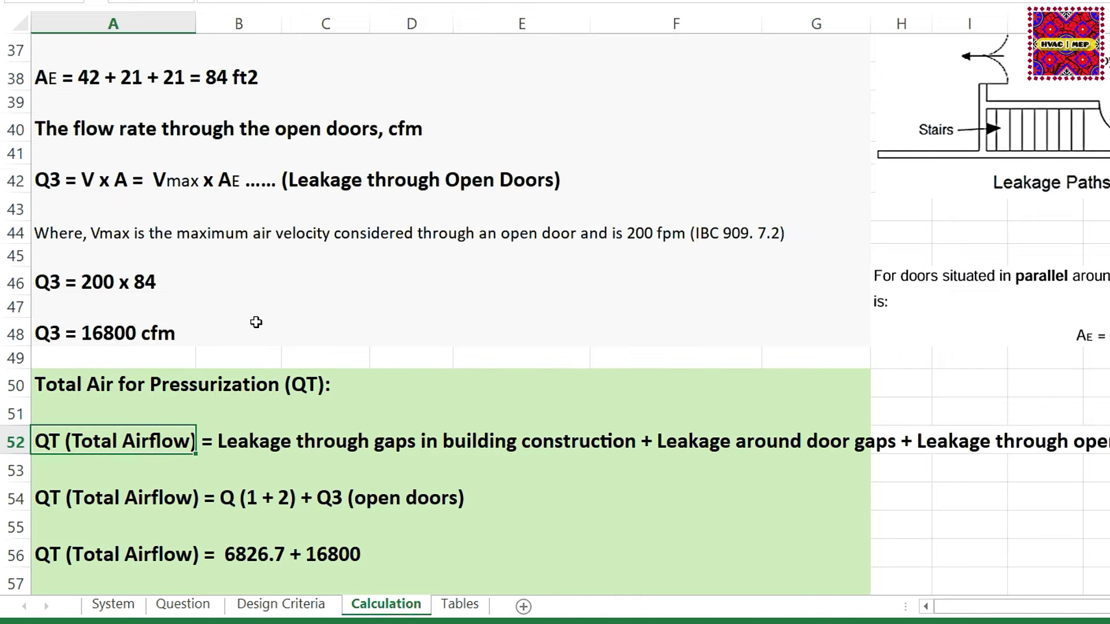
{"action": "scroll", "coordinate": [255, 325], "scroll_direction": "up", "scroll_amount": 3}
{"action": "scroll", "coordinate": [254, 326], "scroll_direction": "up", "scroll_amount": 1}
{"action": "scroll", "coordinate": [255, 325], "scroll_direction": "up", "scroll_amount": 2}
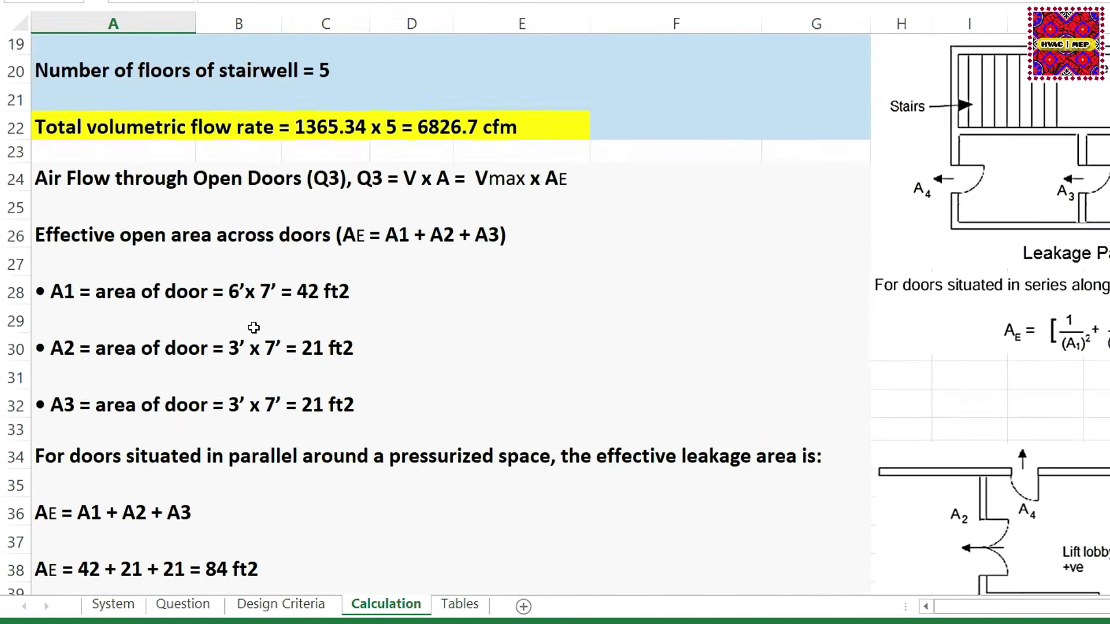
{"action": "scroll", "coordinate": [253, 324], "scroll_direction": "up", "scroll_amount": 1}
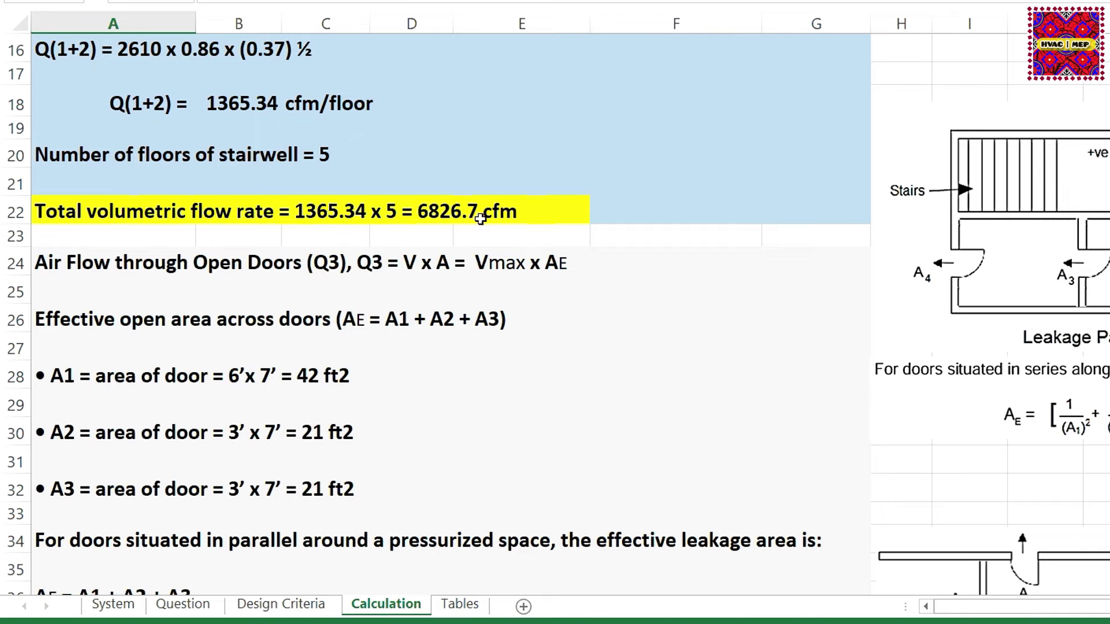
{"action": "scroll", "coordinate": [476, 317], "scroll_direction": "down", "scroll_amount": 4}
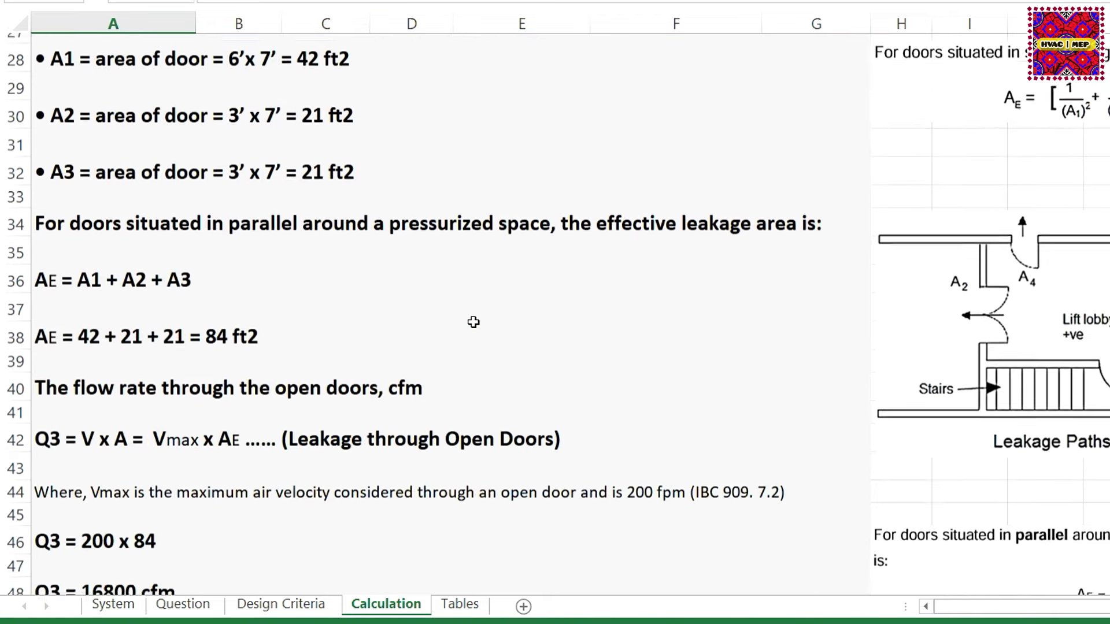
{"action": "scroll", "coordinate": [470, 322], "scroll_direction": "down", "scroll_amount": 1}
{"action": "scroll", "coordinate": [249, 361], "scroll_direction": "down", "scroll_amount": 1}
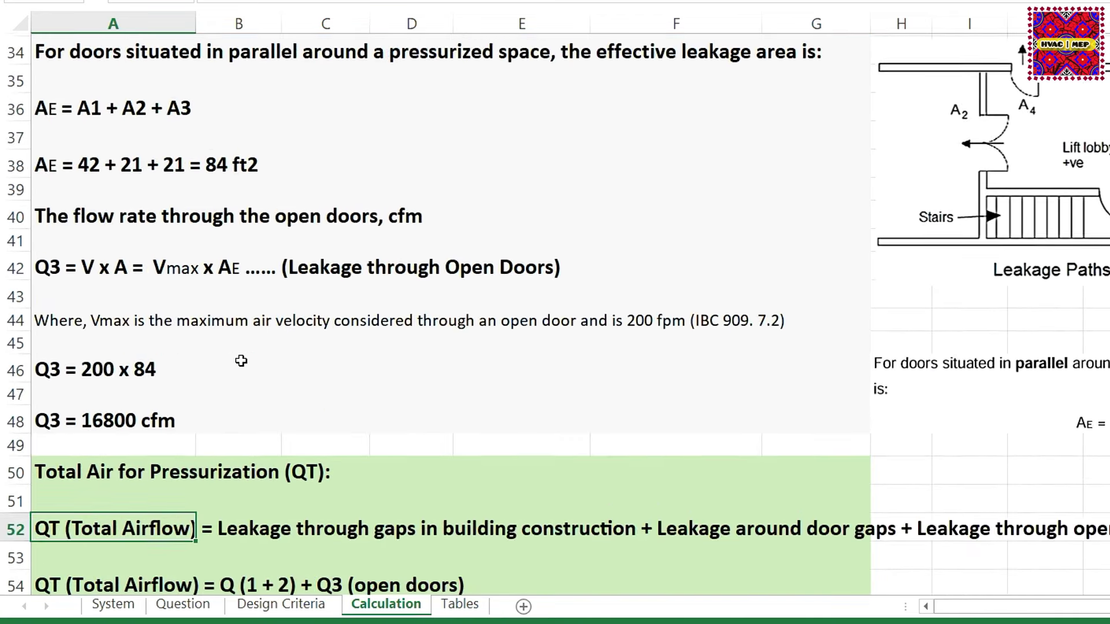
{"action": "scroll", "coordinate": [230, 388], "scroll_direction": "down", "scroll_amount": 1}
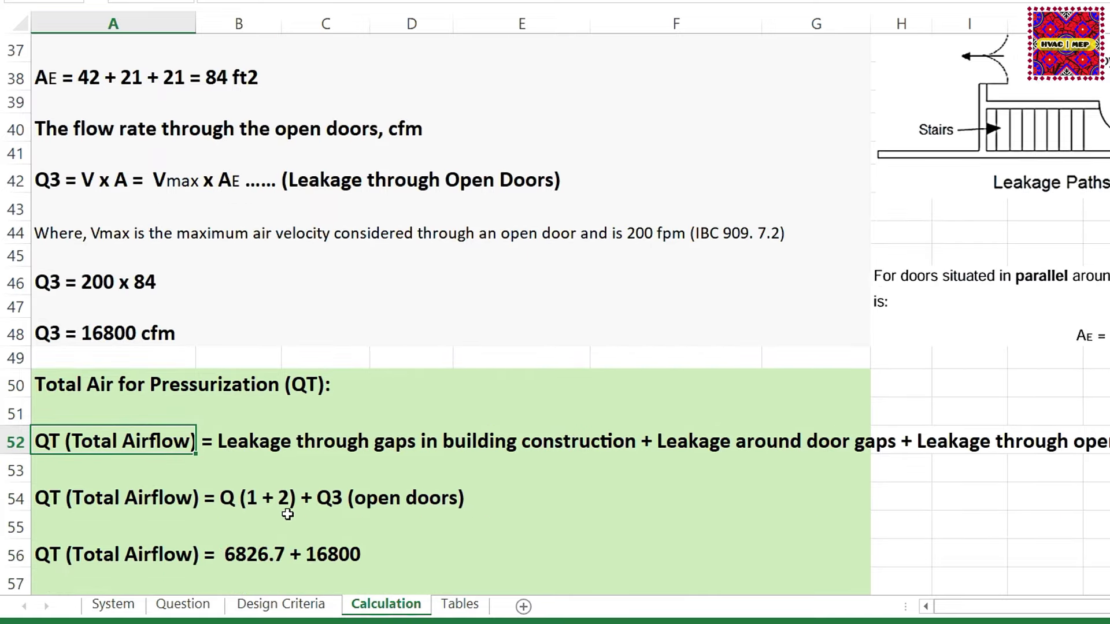
{"action": "scroll", "coordinate": [397, 540], "scroll_direction": "down", "scroll_amount": 4}
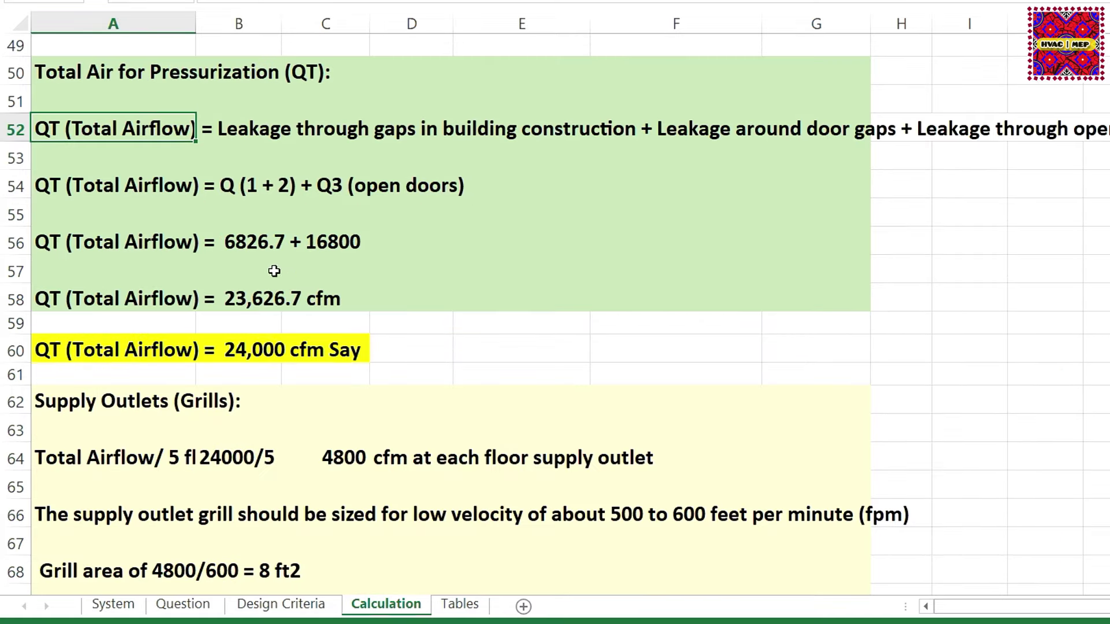
Step: Select the 6826.7 + 16800 sum in B56 and the 23,626.7 cfm total in B58:C58
{"action": "left_click", "coordinate": [243, 239]}
{"action": "left_click", "coordinate": [326, 241]}
{"action": "left_click", "coordinate": [239, 237]}
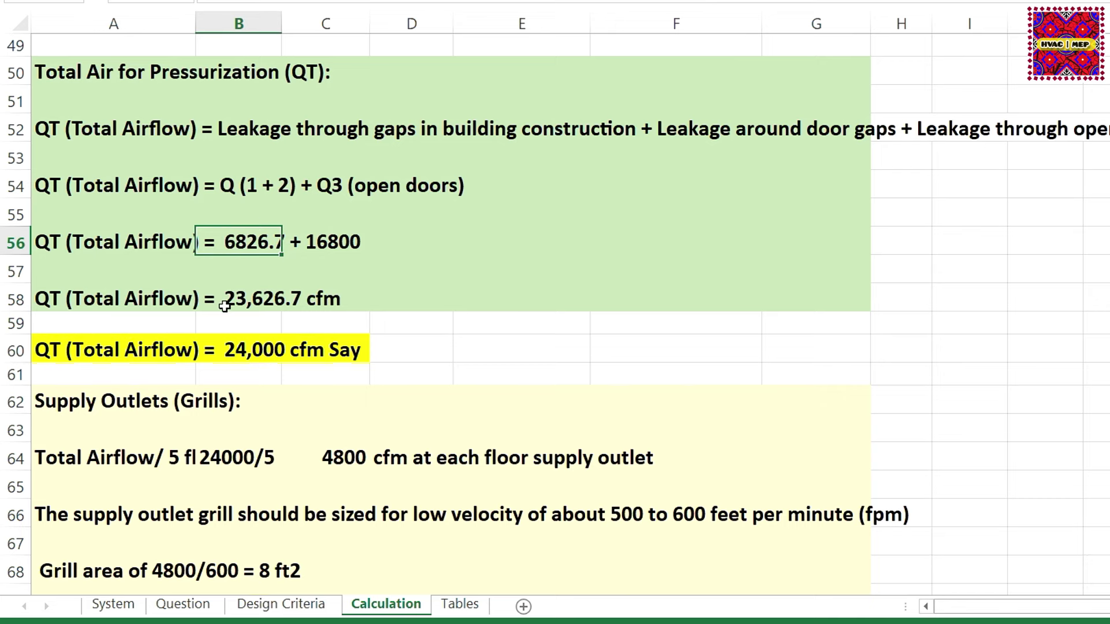
{"action": "left_click", "coordinate": [234, 297]}
{"action": "key", "text": "shift+Right"}
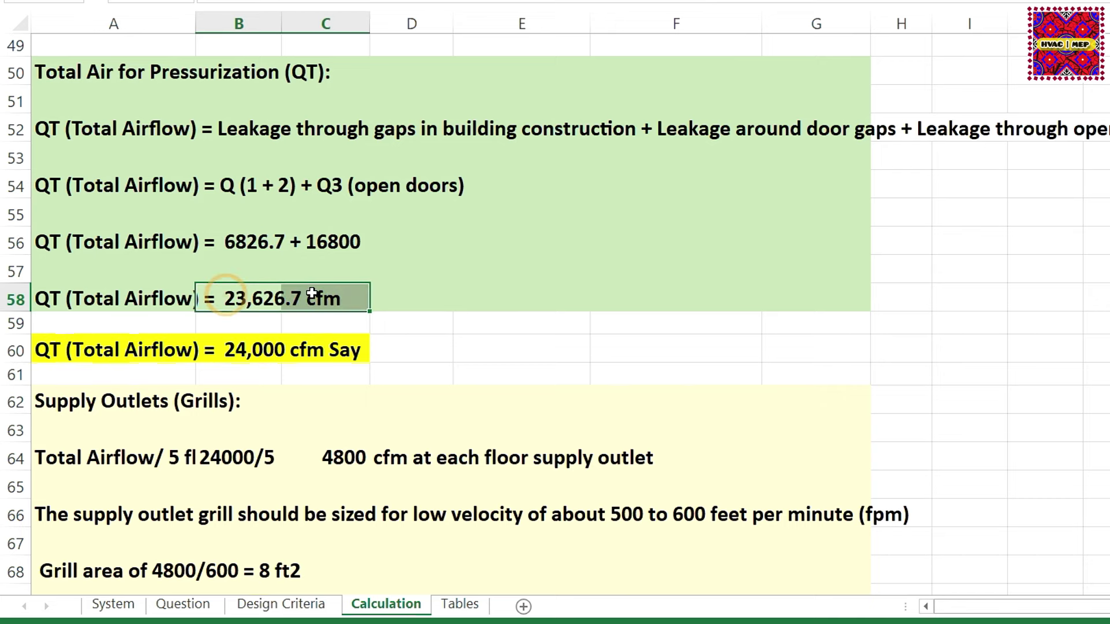
Step: Clear Calculator and enter the 6826.7 cfm stairwell leakage
{"action": "key", "text": "alt+Tab"}
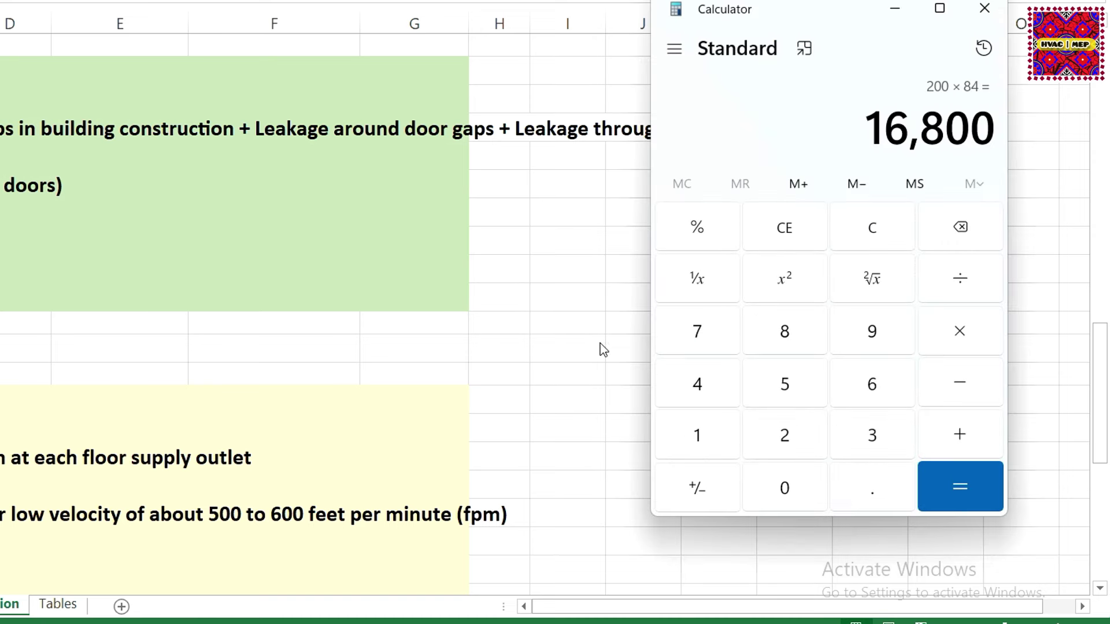
{"action": "left_click", "coordinate": [872, 225]}
{"action": "left_click", "coordinate": [798, 336]}
{"action": "left_click", "coordinate": [802, 435]}
{"action": "left_click", "coordinate": [869, 381]}
{"action": "left_click", "coordinate": [876, 489]}
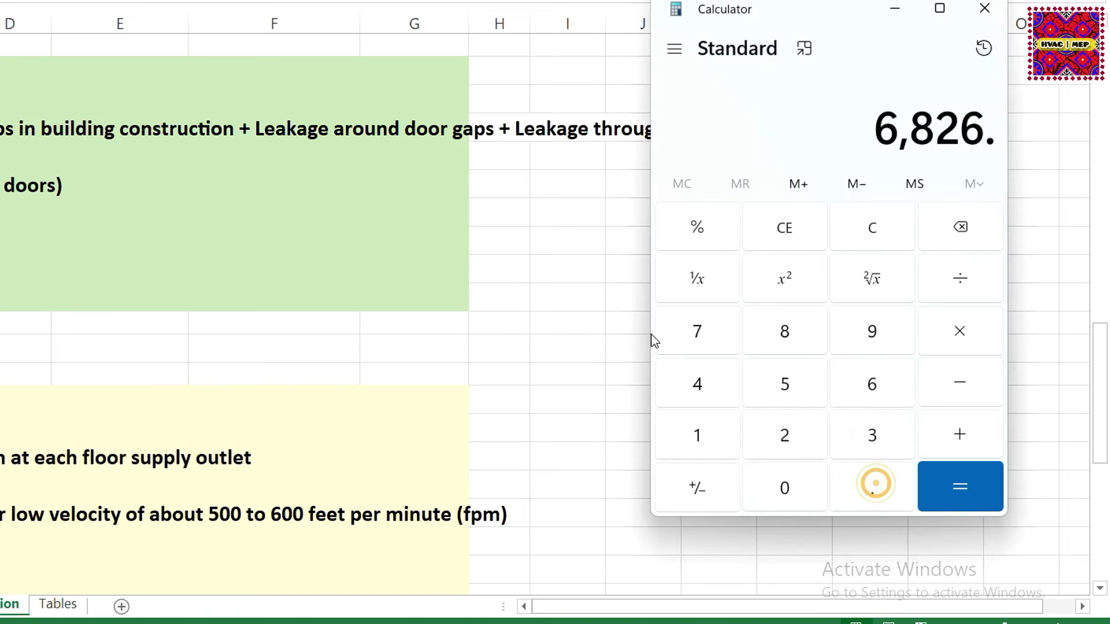
{"action": "left_click", "coordinate": [699, 333]}
Step: Add the 16800 cfm open-door airflow to get the 23,626.7 cfm total
{"action": "left_click", "coordinate": [965, 437]}
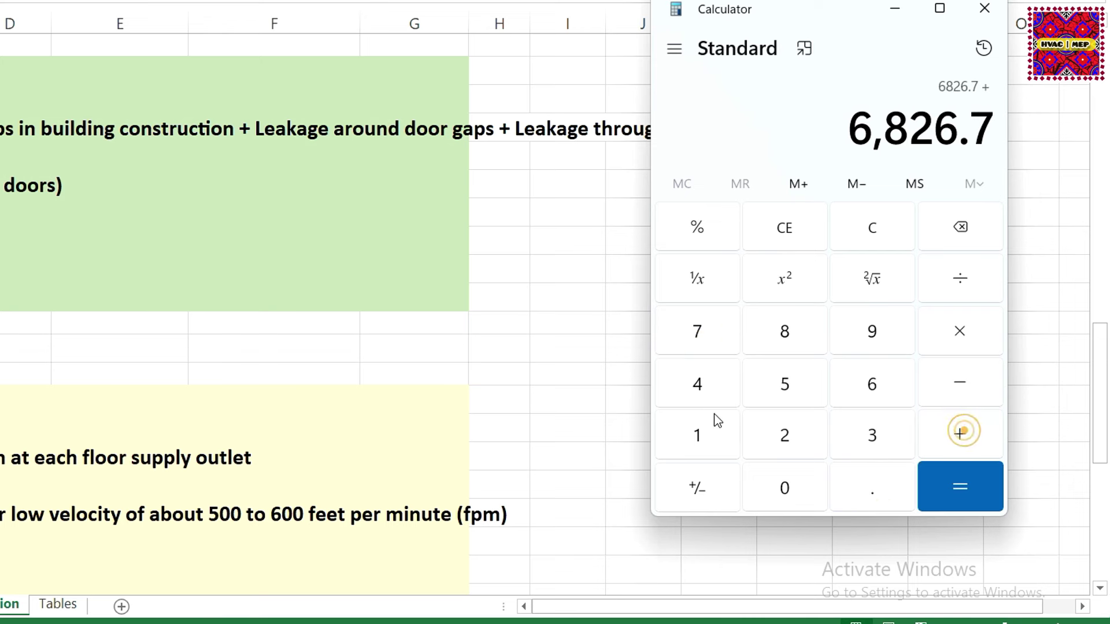
{"action": "left_click", "coordinate": [714, 425]}
{"action": "left_click", "coordinate": [867, 386]}
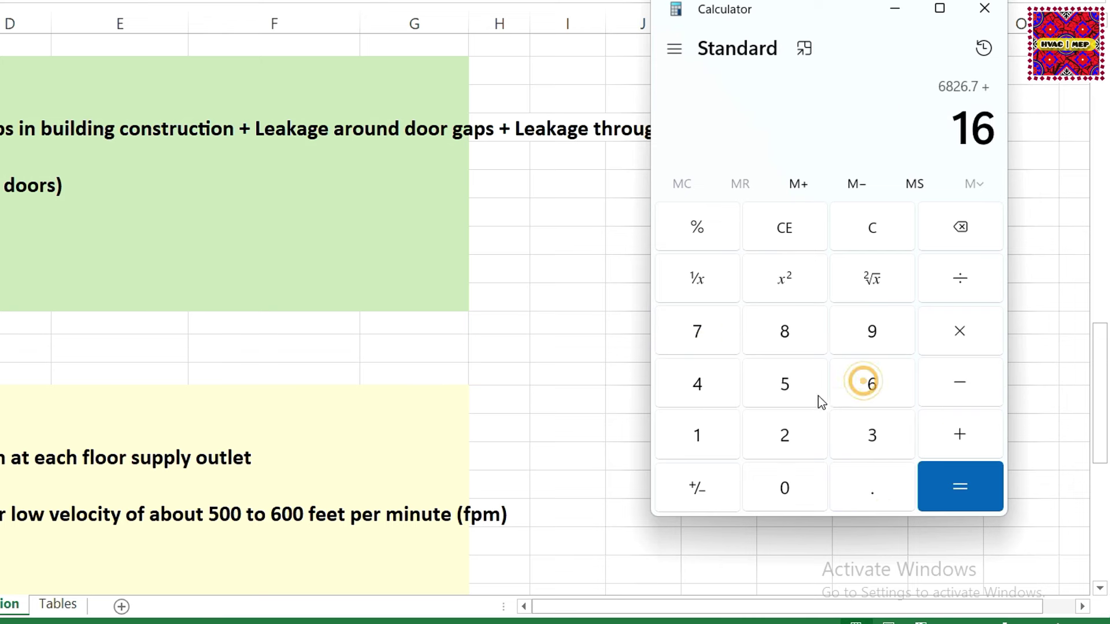
{"action": "left_click", "coordinate": [798, 335]}
{"action": "left_click", "coordinate": [803, 489]}
{"action": "left_click", "coordinate": [802, 489]}
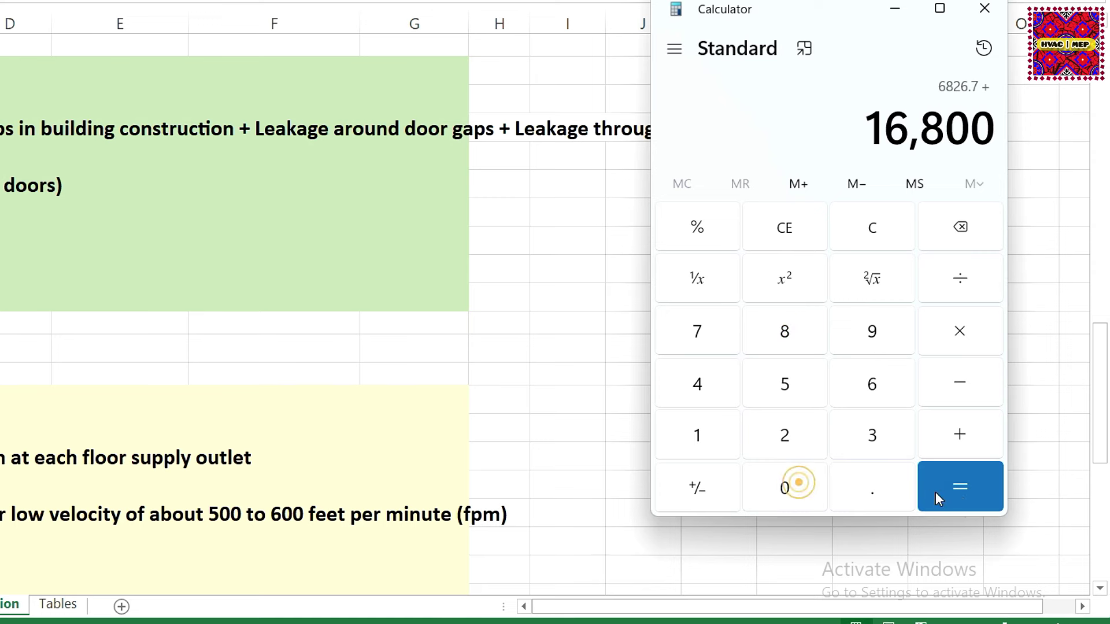
{"action": "left_click", "coordinate": [948, 488]}
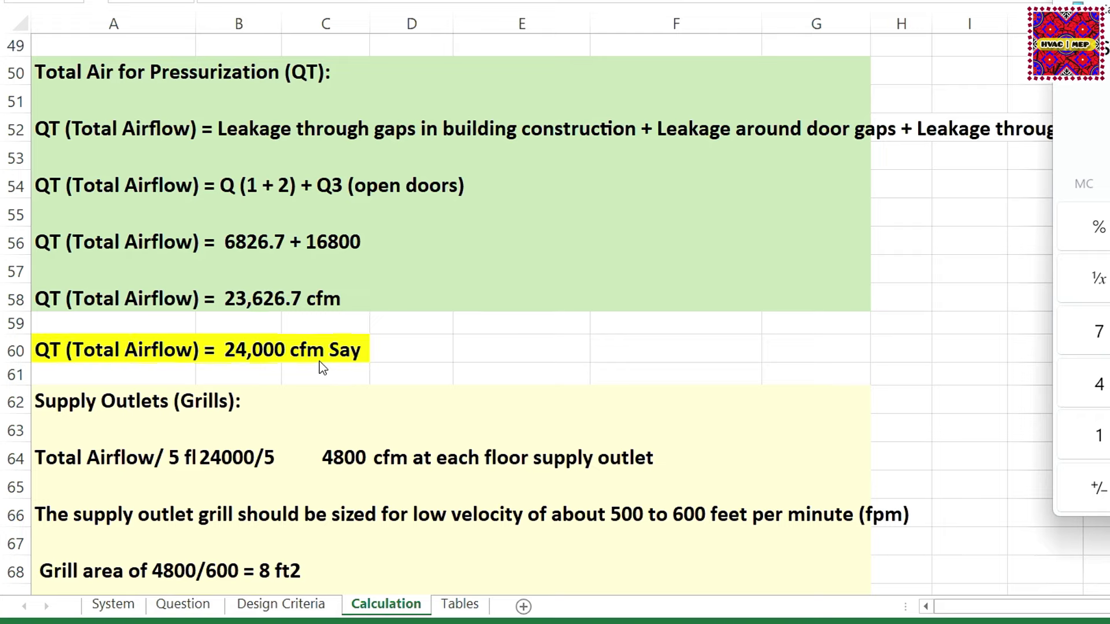
{"action": "scroll", "coordinate": [320, 370], "scroll_direction": "down", "scroll_amount": 2}
{"action": "scroll", "coordinate": [320, 370], "scroll_direction": "up", "scroll_amount": 1}
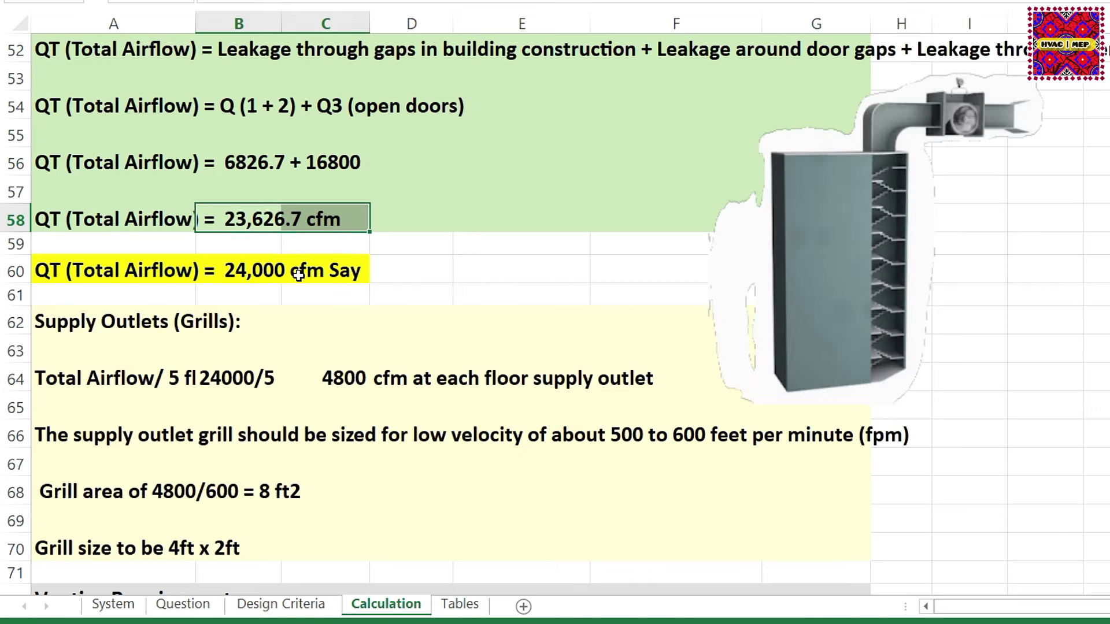
{"action": "left_click", "coordinate": [244, 331]}
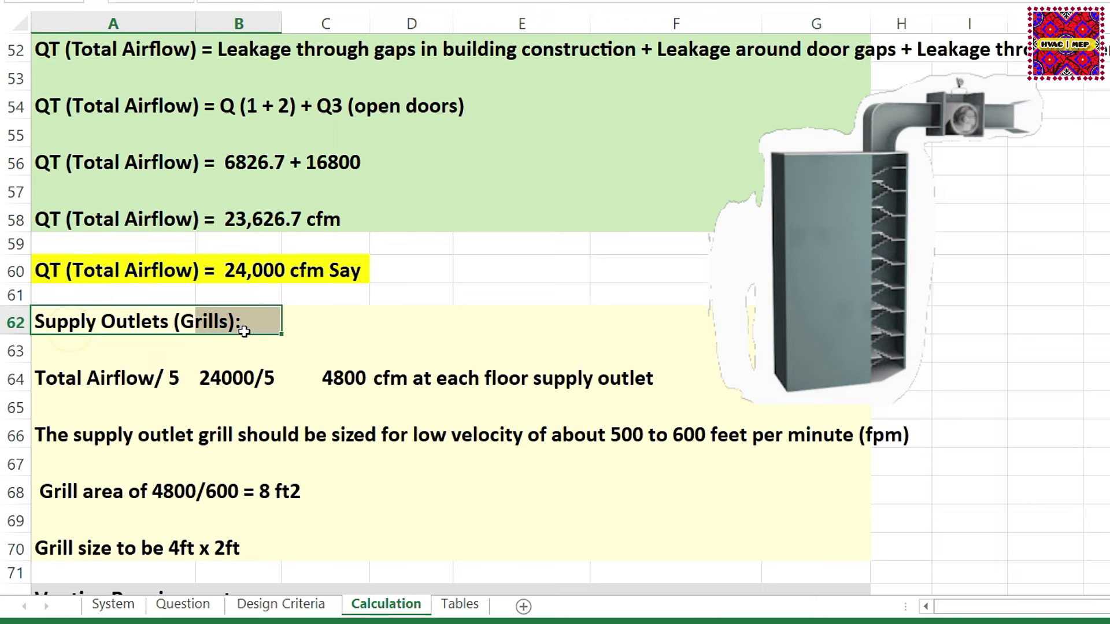
{"action": "left_click", "coordinate": [87, 382]}
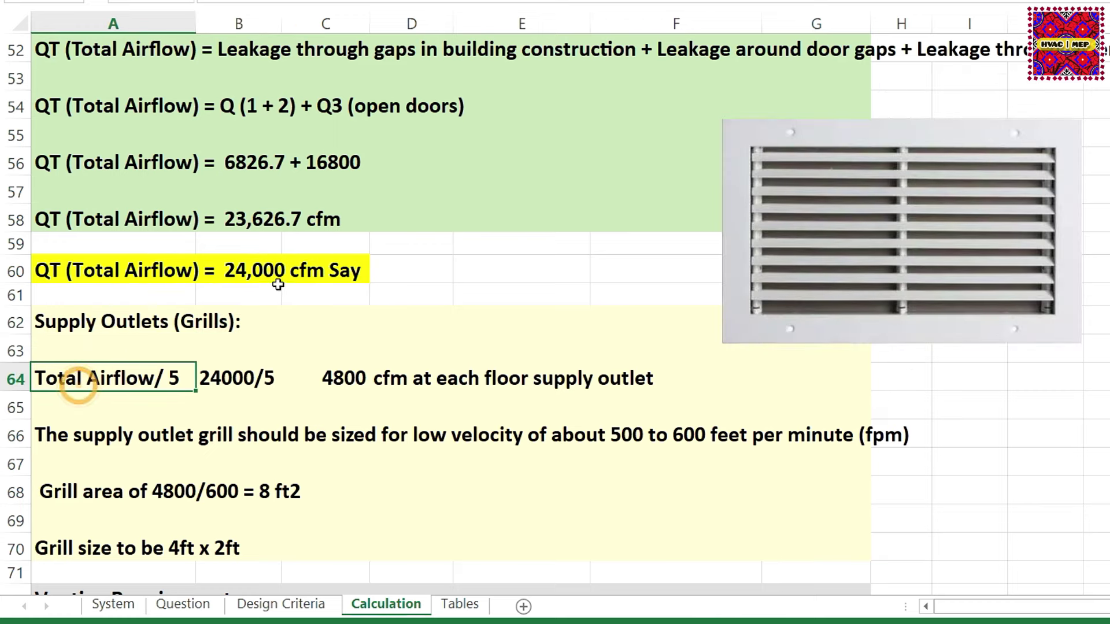
{"action": "left_click", "coordinate": [258, 269]}
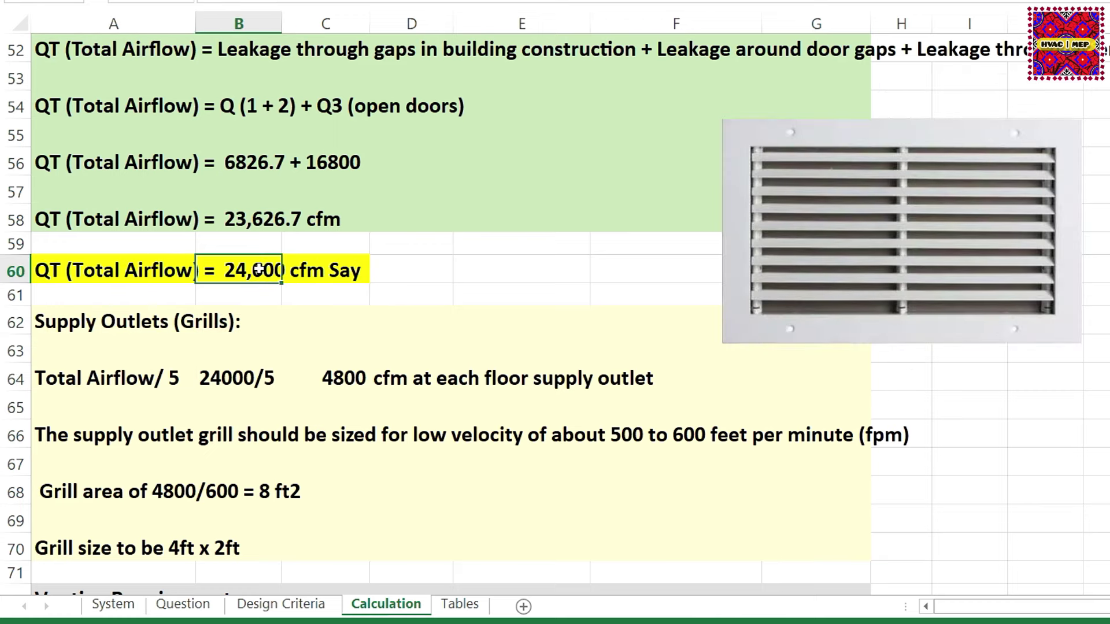
{"action": "left_click", "coordinate": [173, 378]}
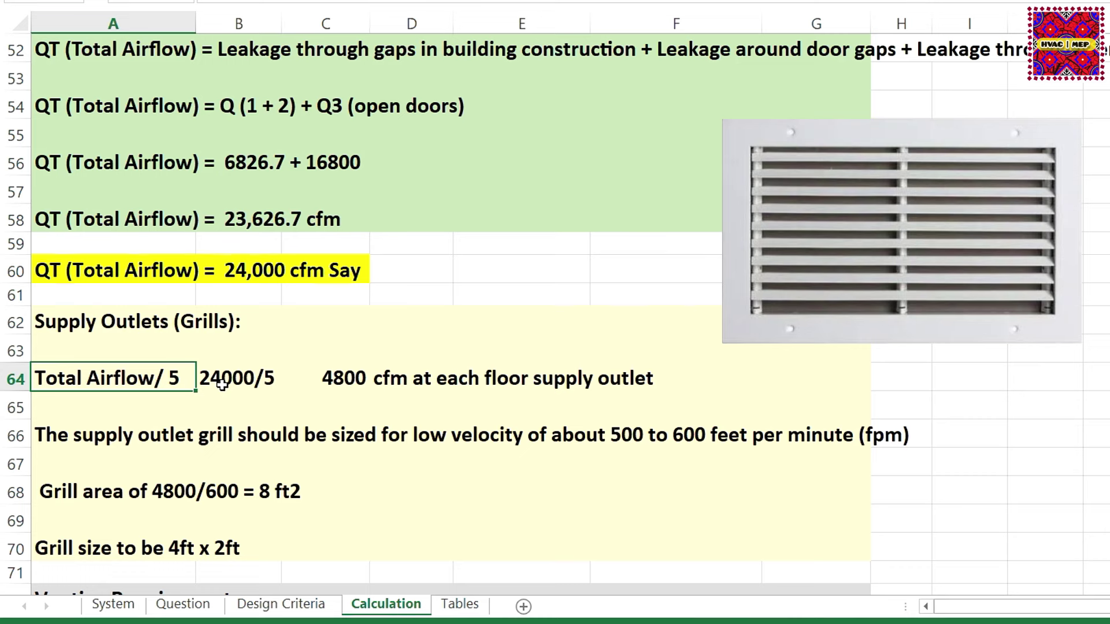
{"action": "left_click", "coordinate": [356, 378]}
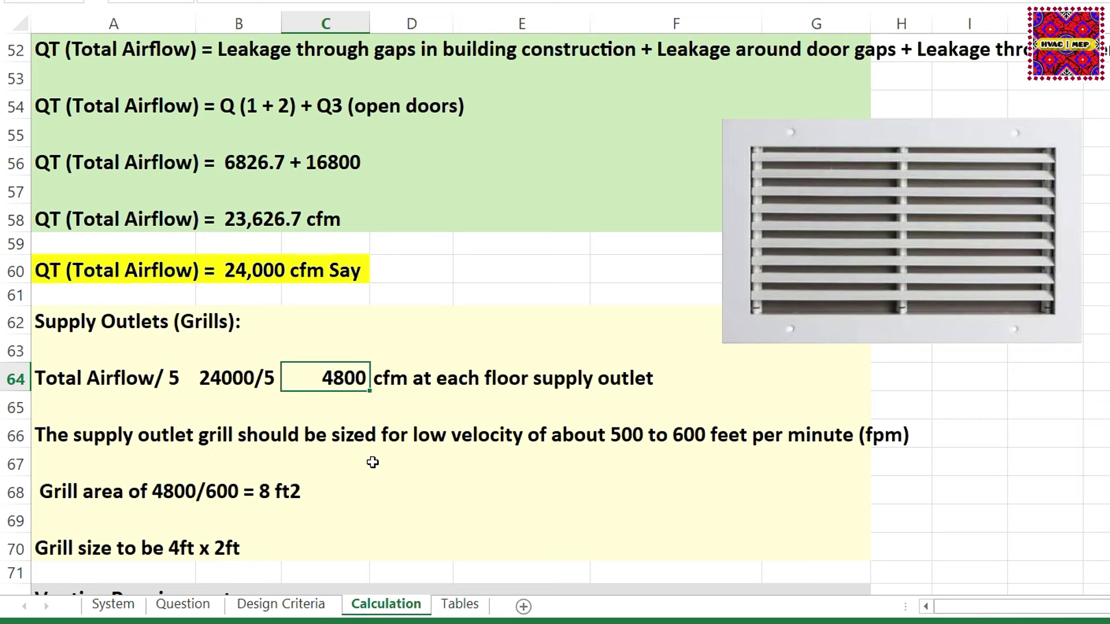
{"action": "left_click_drag", "start_coordinate": [408, 436], "coordinate": [887, 437]}
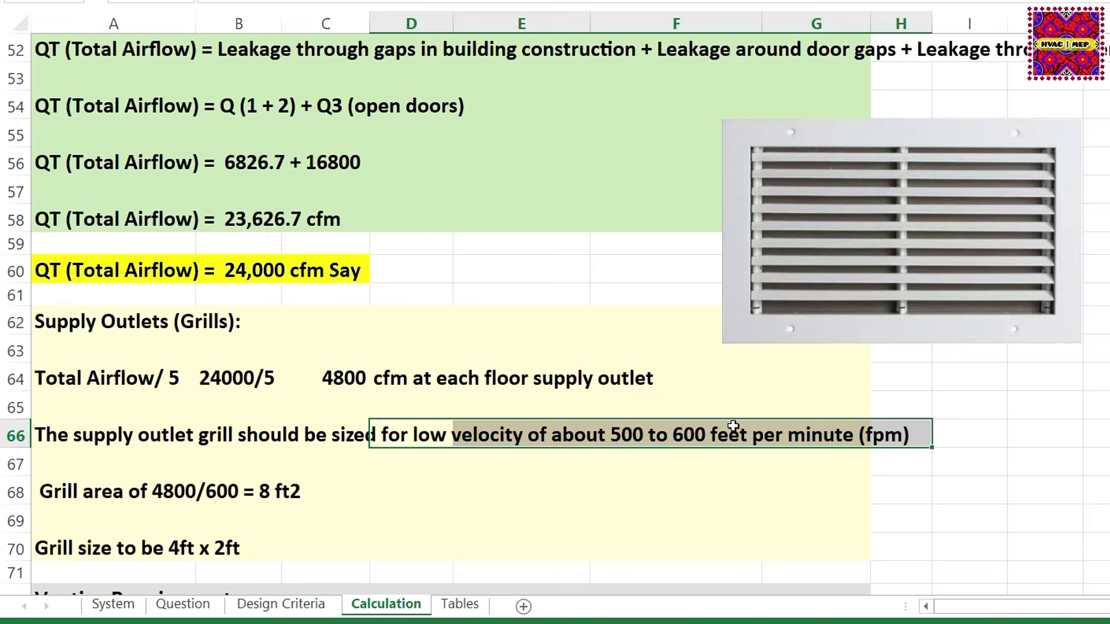
{"action": "left_click_drag", "start_coordinate": [332, 381], "coordinate": [555, 373]}
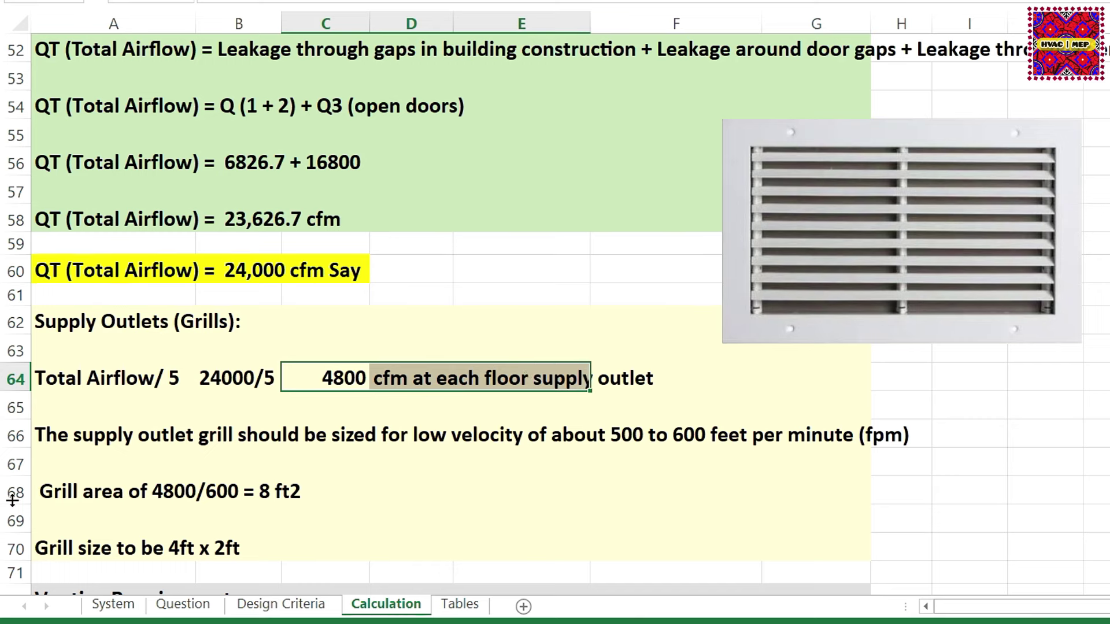
{"action": "left_click_drag", "start_coordinate": [58, 490], "coordinate": [347, 488]}
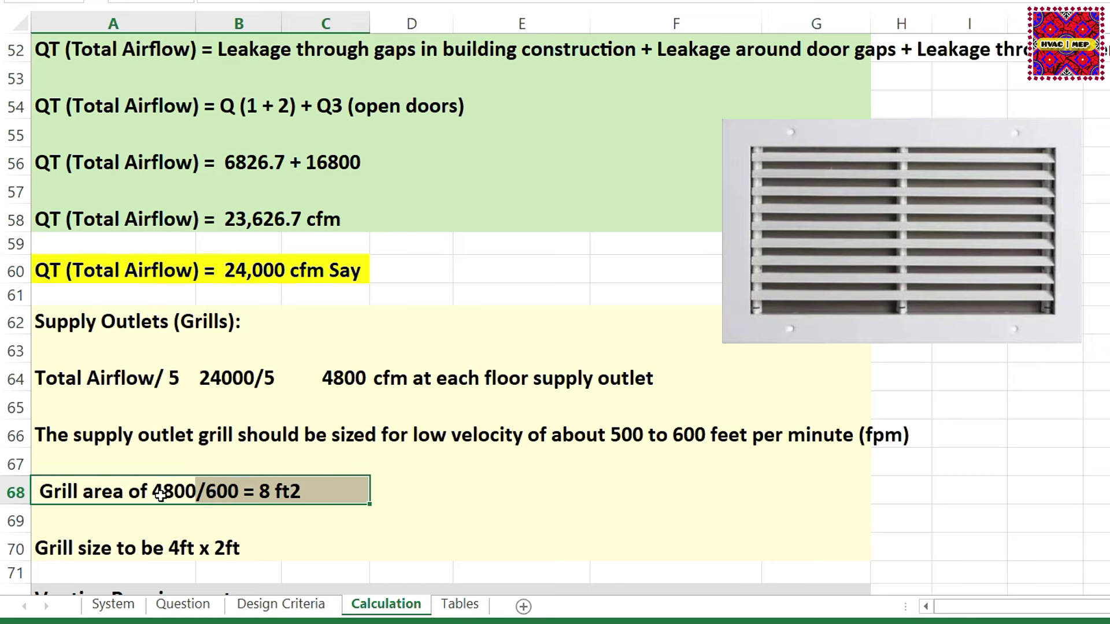
{"action": "left_click", "coordinate": [288, 496]}
{"action": "left_click_drag", "start_coordinate": [271, 490], "coordinate": [312, 496]}
{"action": "left_click", "coordinate": [399, 516]}
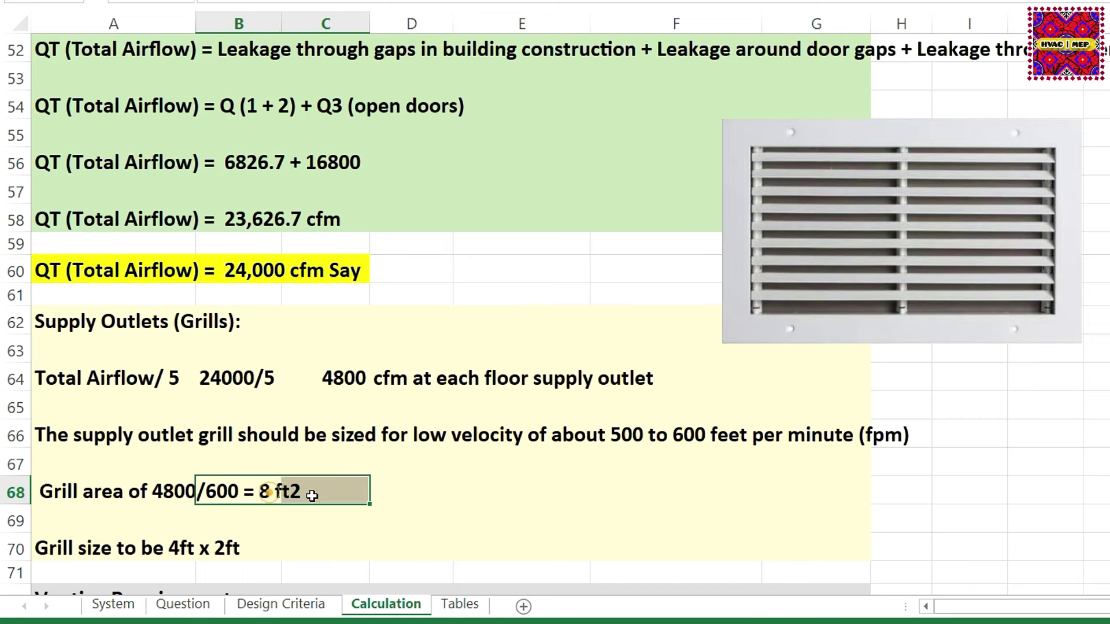
{"action": "left_click", "coordinate": [416, 508]}
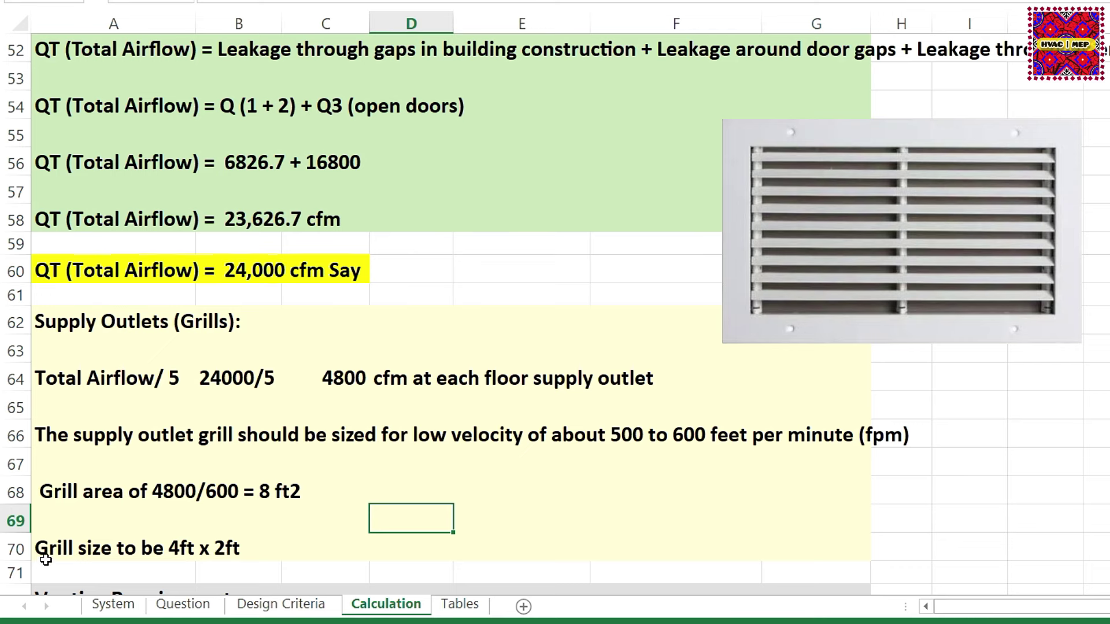
{"action": "left_click_drag", "start_coordinate": [47, 555], "coordinate": [296, 558]}
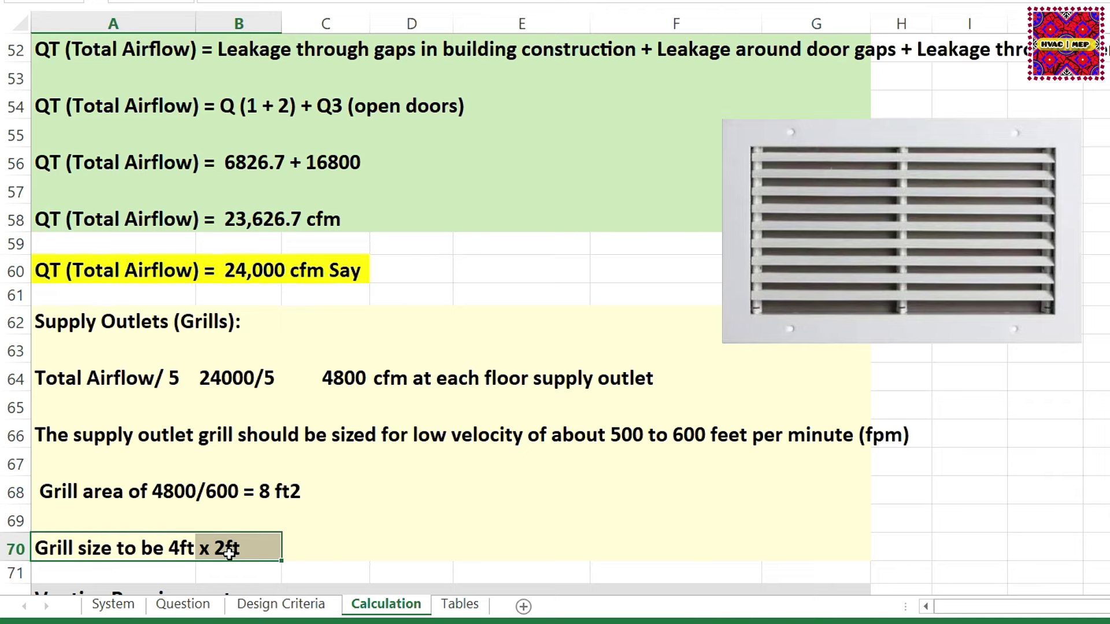
{"action": "left_click", "coordinate": [330, 506]}
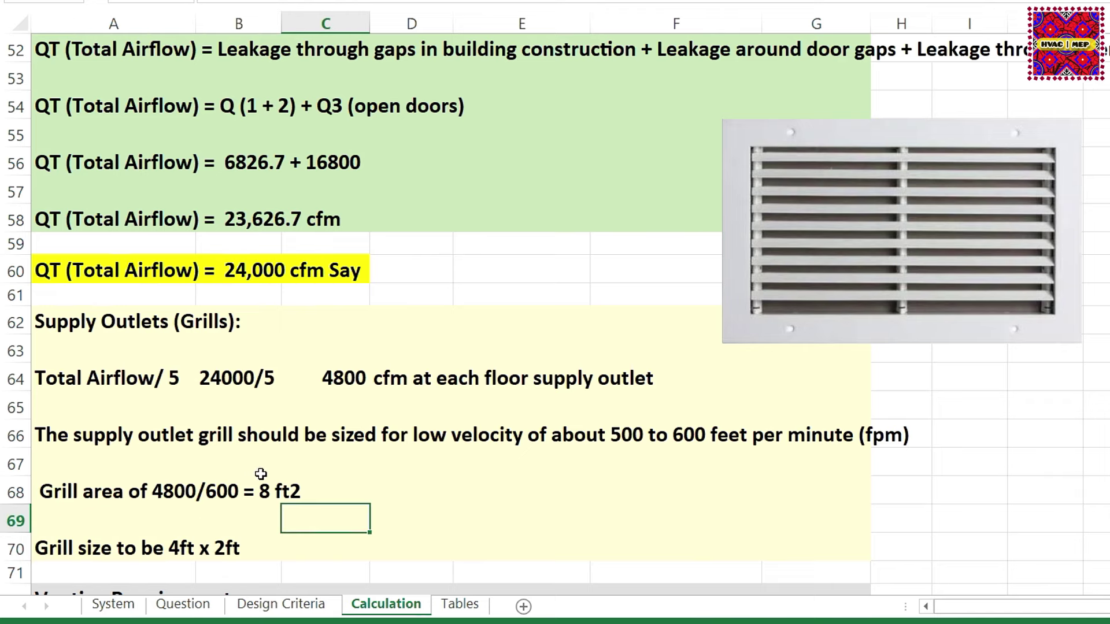
{"action": "left_click_drag", "start_coordinate": [104, 334], "coordinate": [810, 541]}
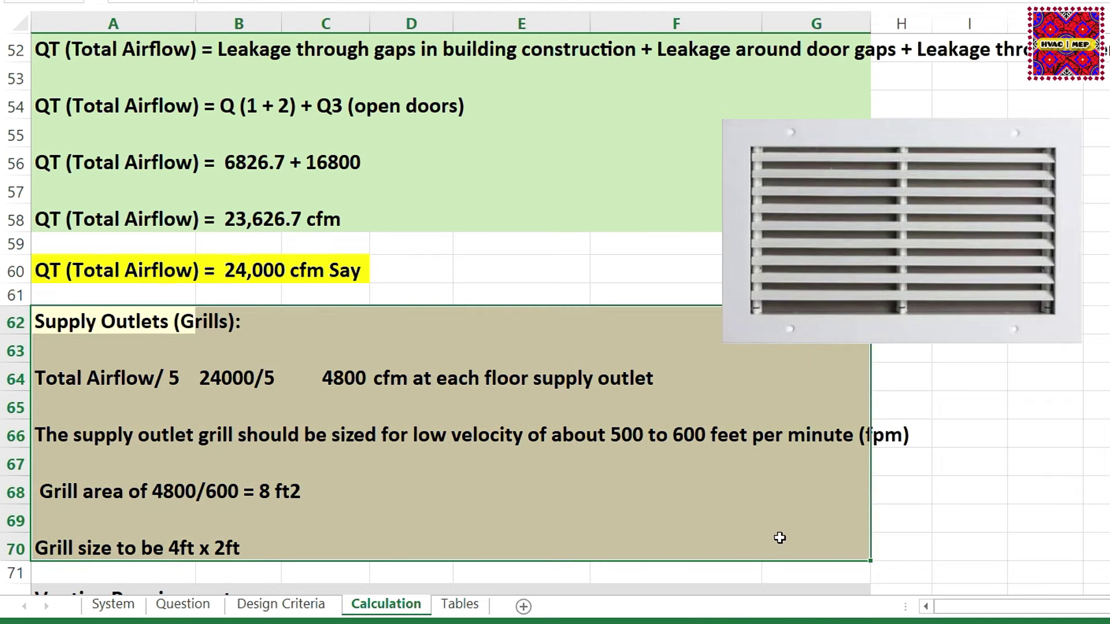
{"action": "left_click_drag", "start_coordinate": [113, 267], "coordinate": [329, 269]}
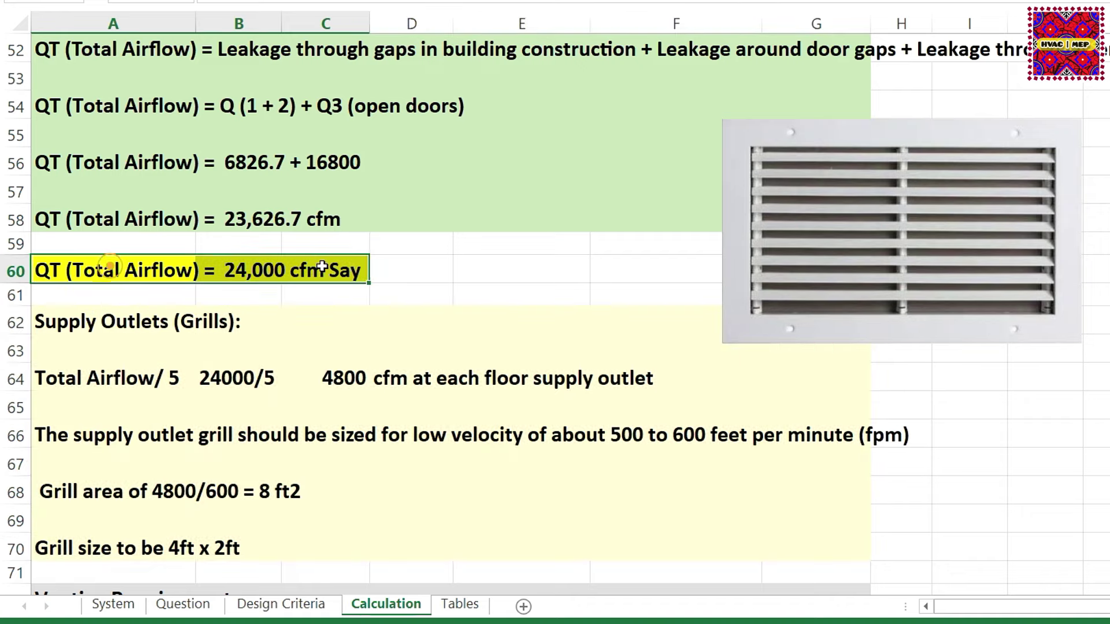
{"action": "left_click_drag", "start_coordinate": [93, 317], "coordinate": [846, 545]}
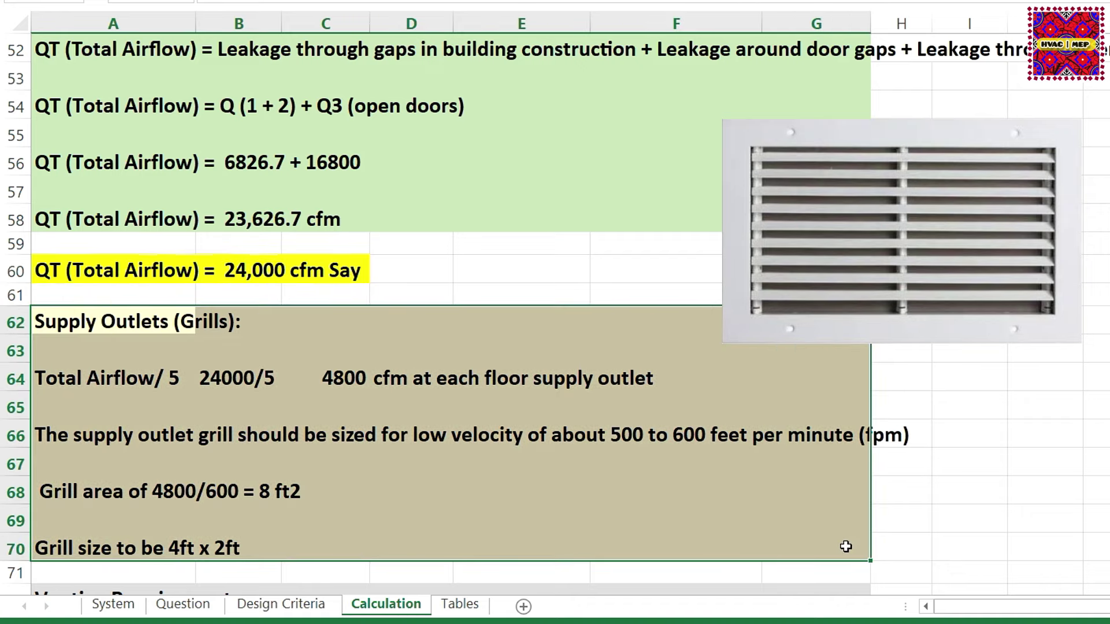
Step: Scroll to the Venting Requirements block A72:G87 for 9,973 cfm relief air and select A72
{"action": "left_click", "coordinate": [983, 391]}
{"action": "scroll", "coordinate": [293, 412], "scroll_direction": "down", "scroll_amount": 2}
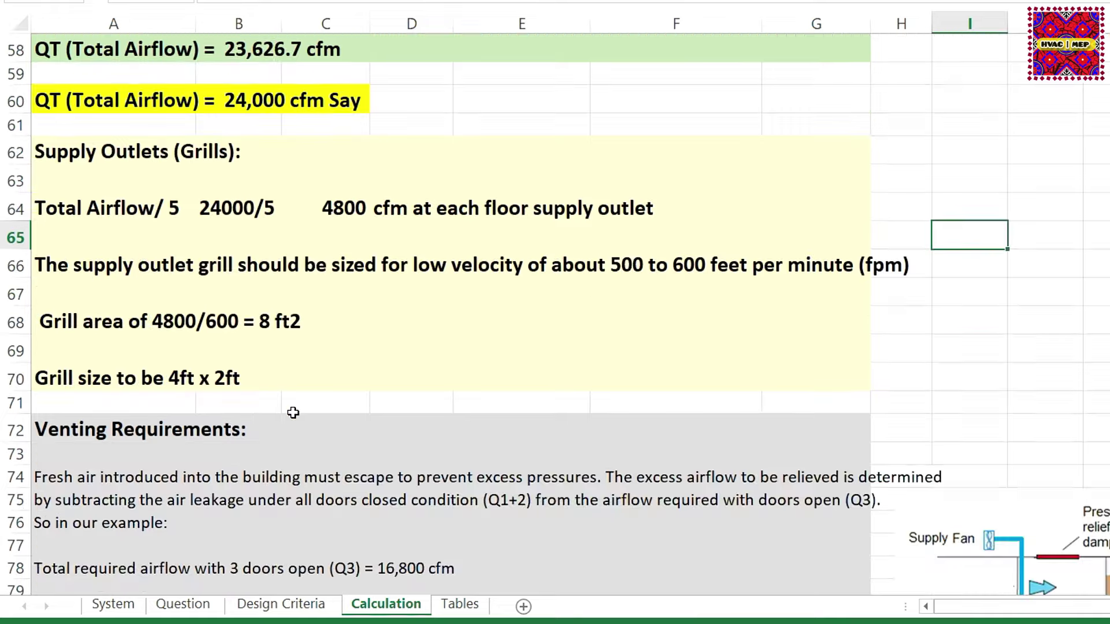
{"action": "scroll", "coordinate": [293, 412], "scroll_direction": "down", "scroll_amount": 3}
{"action": "mouse_move", "coordinate": [61, 184]}
{"action": "left_mouse_down"}
{"action": "mouse_move", "coordinate": [792, 525]}
{"action": "mouse_move", "coordinate": [804, 556]}
{"action": "left_mouse_up"}
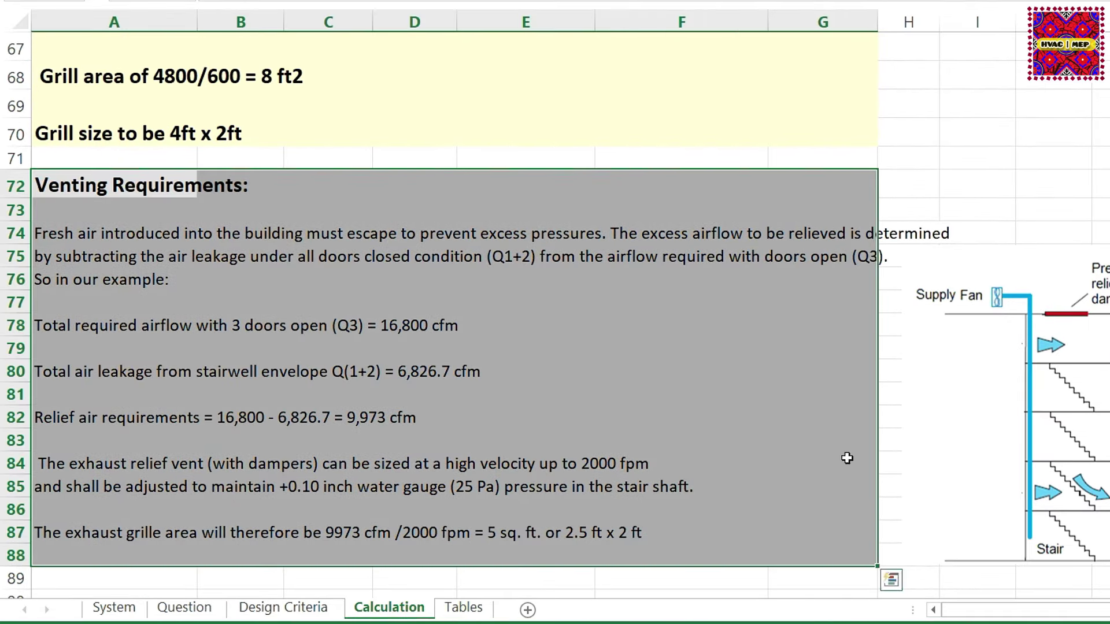
{"action": "left_click", "coordinate": [728, 295]}
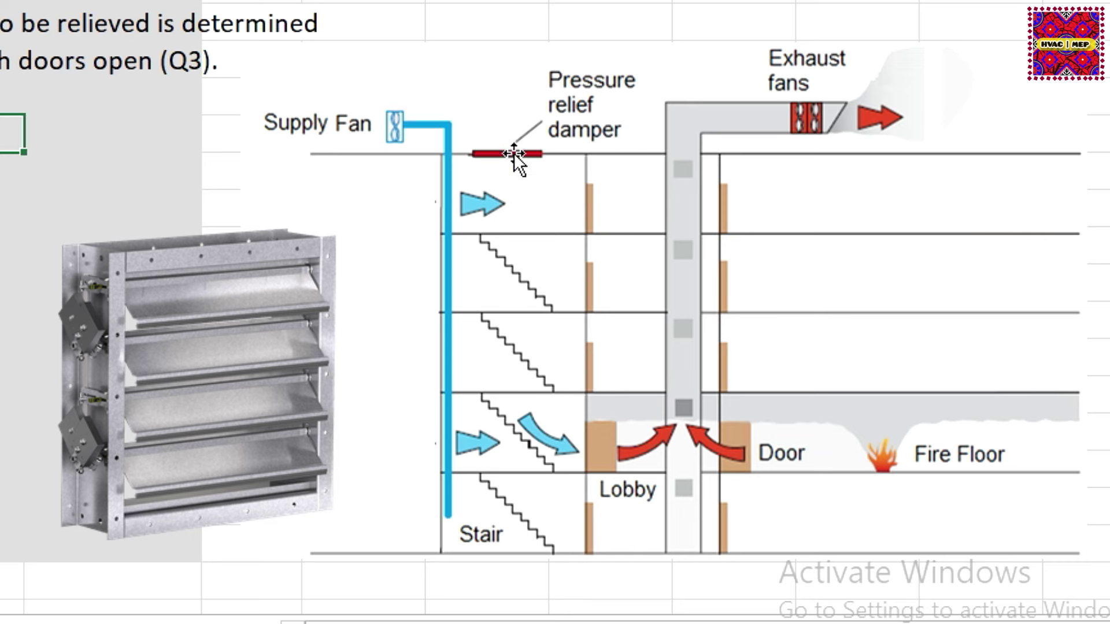
{"action": "left_click", "coordinate": [95, 186]}
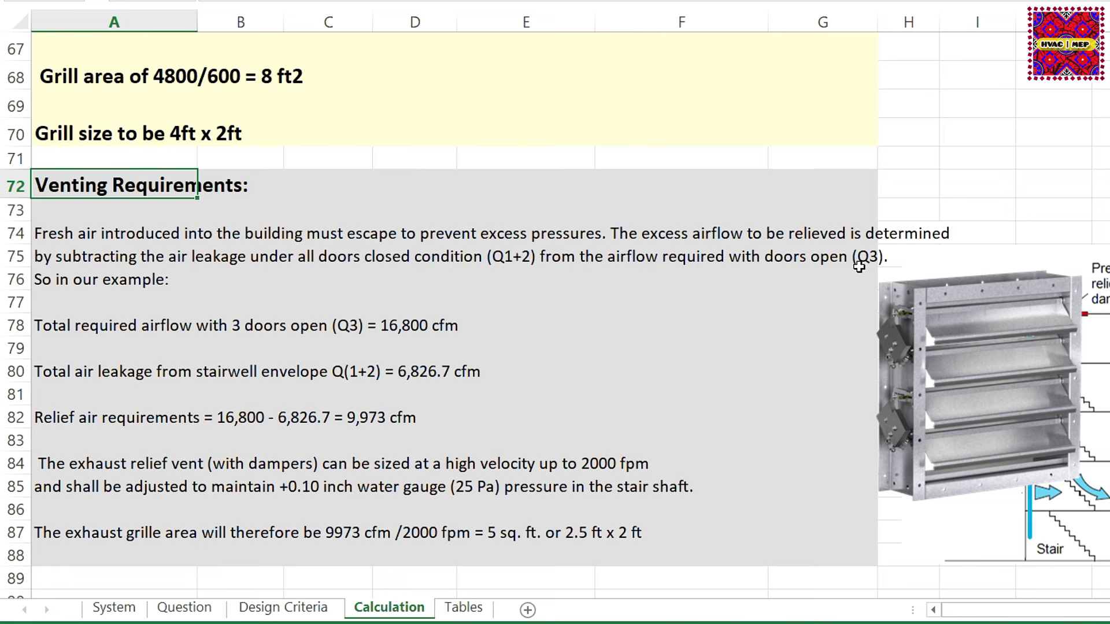
Step: Highlight the relief air calculation: 16,800 cfm airflow minus 6,826.7 cfm leakage gives 9,973 cfm
{"action": "left_click", "coordinate": [70, 330]}
{"action": "left_click_drag", "start_coordinate": [70, 330], "coordinate": [432, 329]}
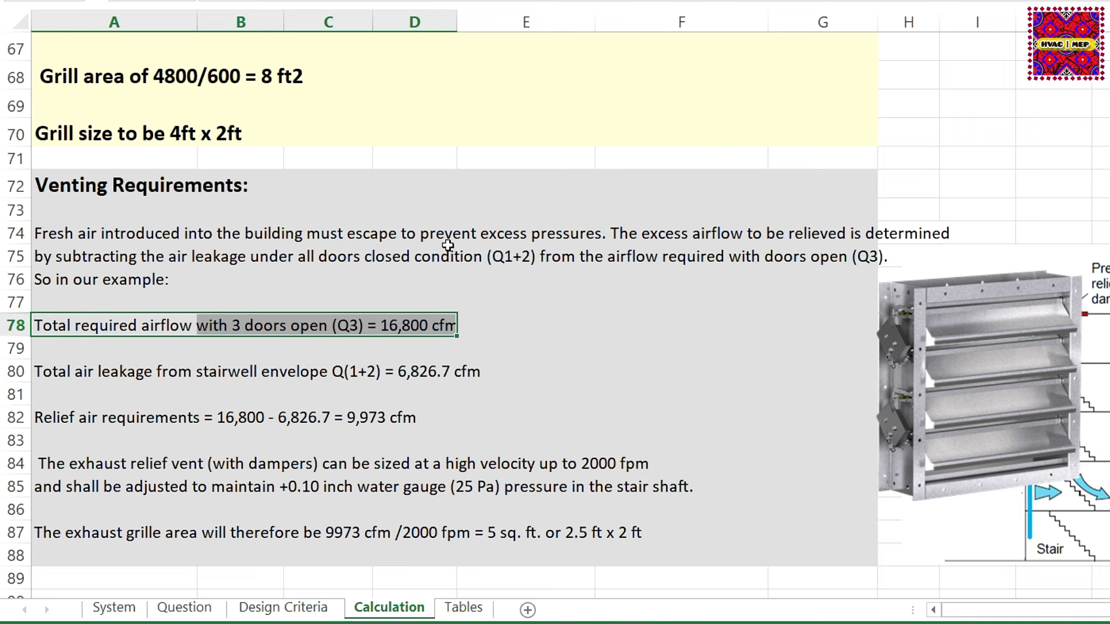
{"action": "left_click_drag", "start_coordinate": [45, 373], "coordinate": [554, 375]}
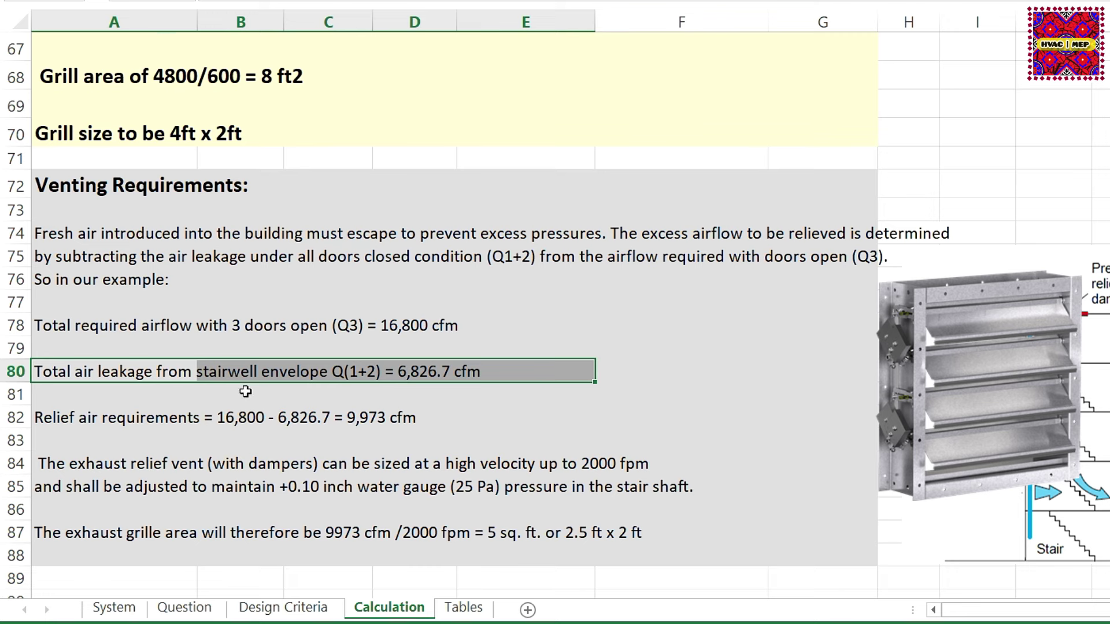
{"action": "left_click", "coordinate": [395, 417]}
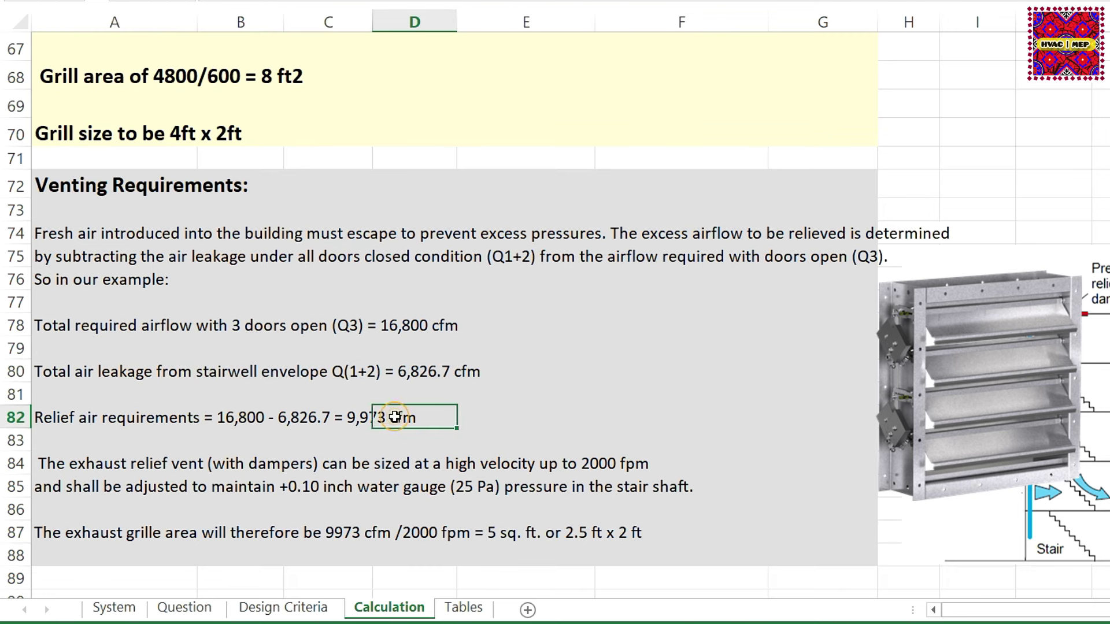
{"action": "left_click", "coordinate": [400, 326]}
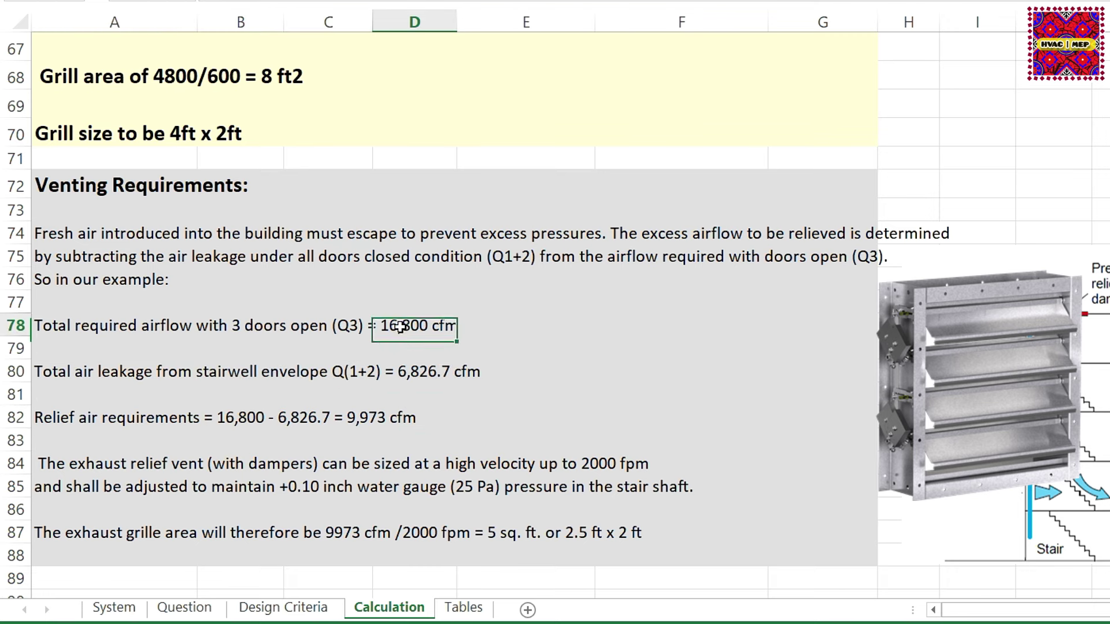
{"action": "left_click", "coordinate": [241, 428]}
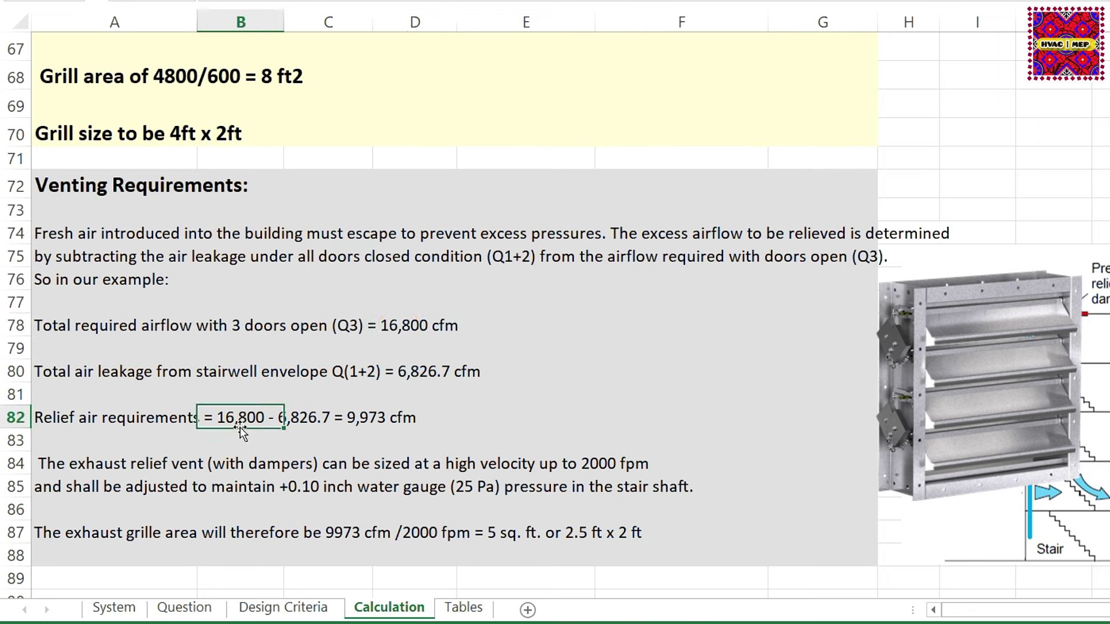
{"action": "left_click", "coordinate": [405, 326]}
{"action": "left_click", "coordinate": [404, 371]}
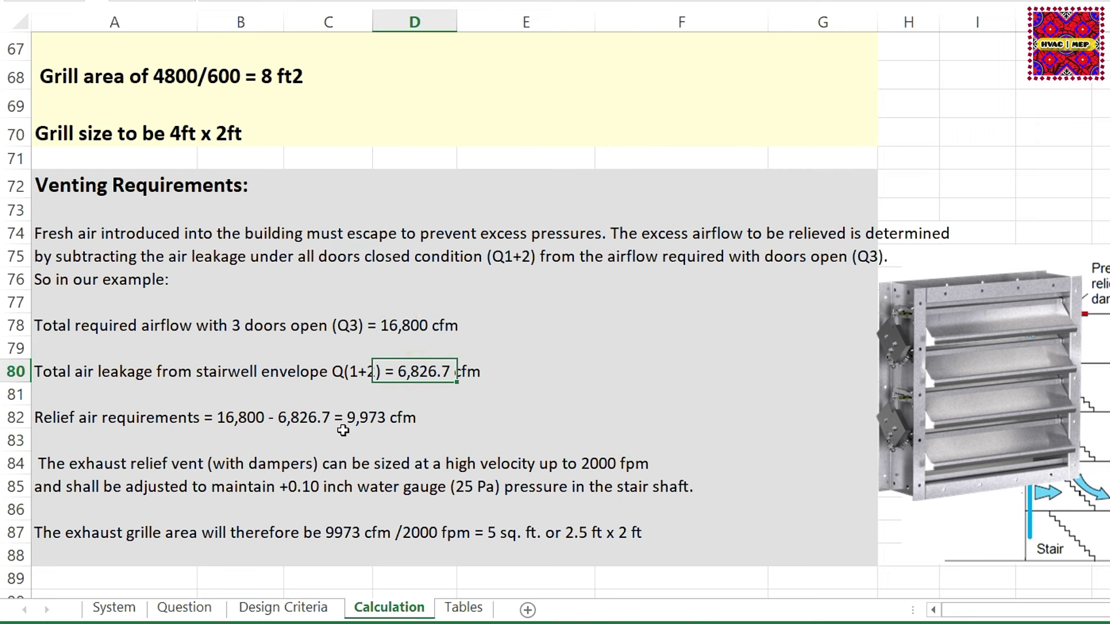
{"action": "left_click", "coordinate": [396, 421]}
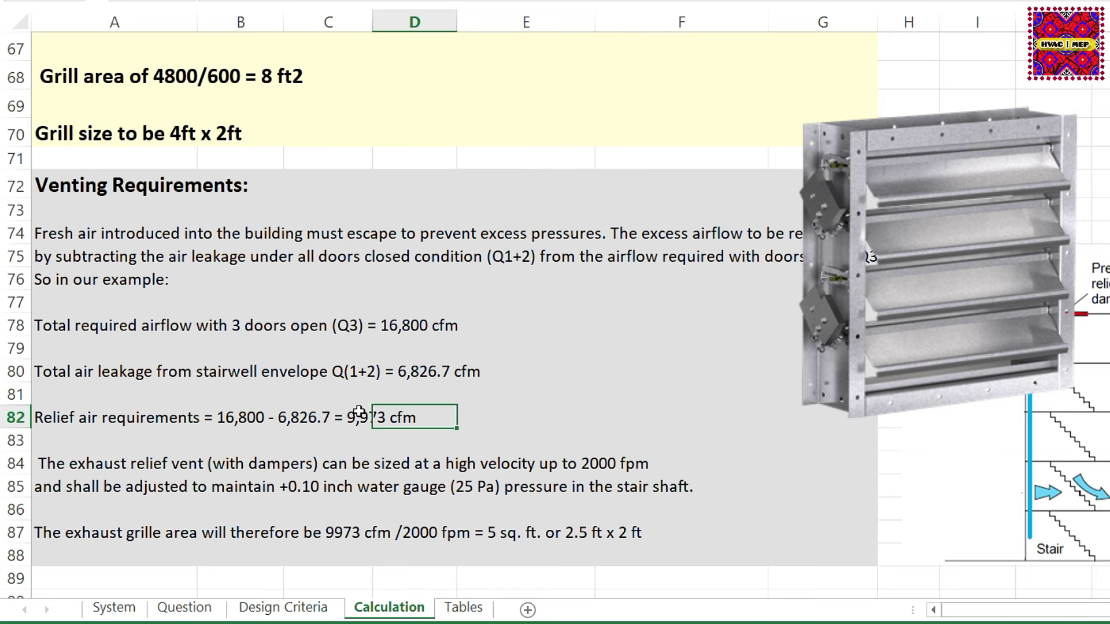
{"action": "left_click_drag", "start_coordinate": [357, 411], "coordinate": [404, 414]}
Step: Mark the 2000 fpm velocity limit and the +0.10 inch water gauge (25 Pa) stair pressure
{"action": "scroll", "coordinate": [439, 386], "scroll_direction": "down", "scroll_amount": 2}
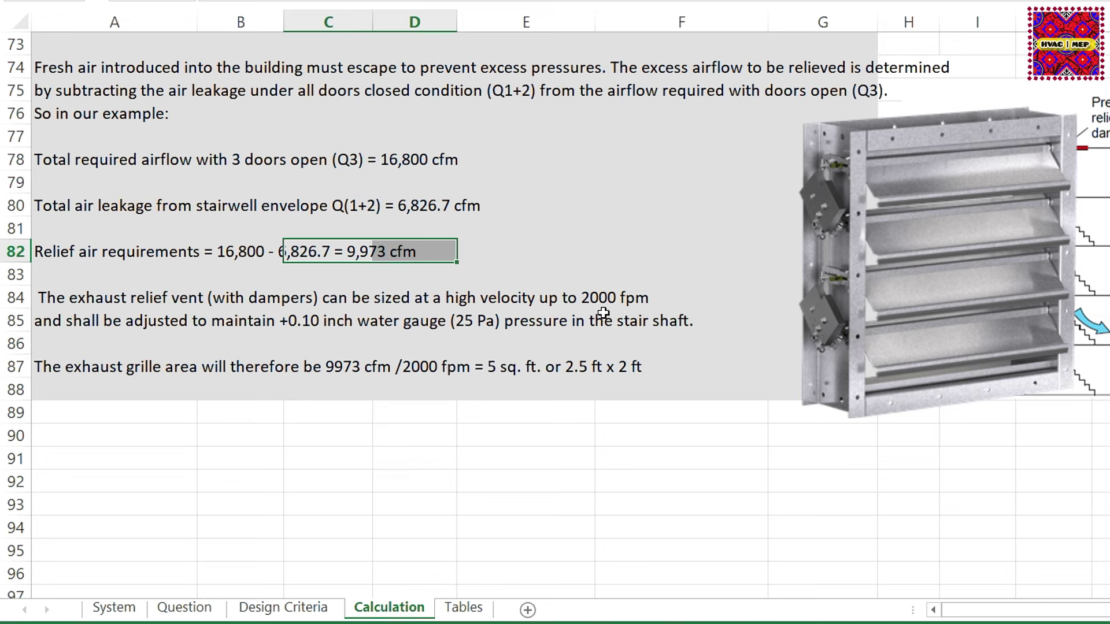
{"action": "left_click_drag", "start_coordinate": [601, 300], "coordinate": [650, 297]}
{"action": "left_click", "coordinate": [576, 297]}
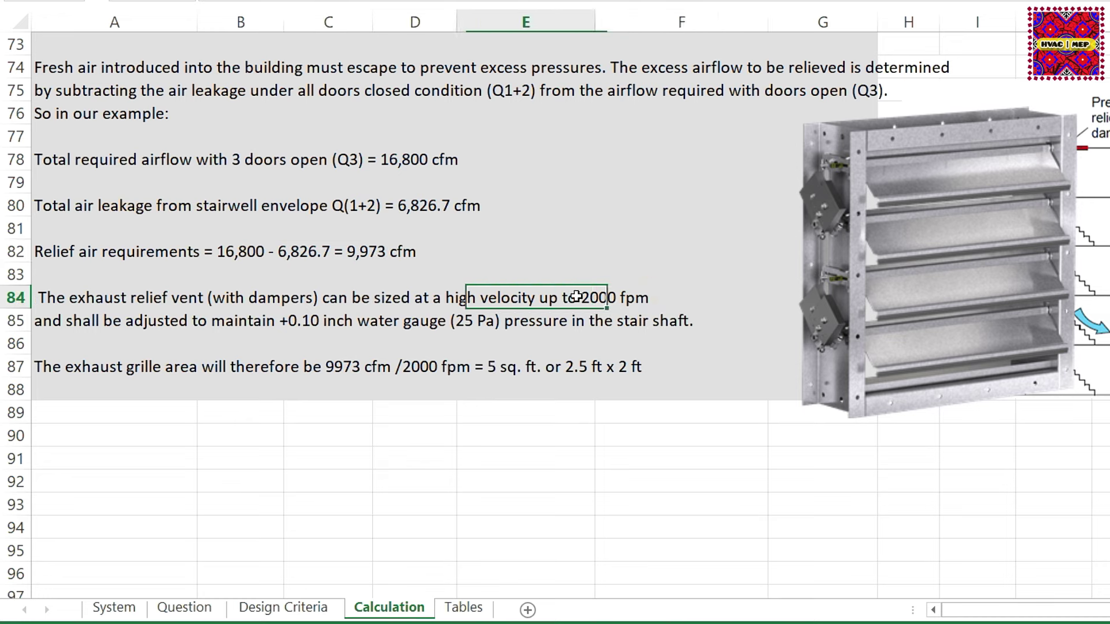
{"action": "left_click_drag", "start_coordinate": [576, 296], "coordinate": [632, 306]}
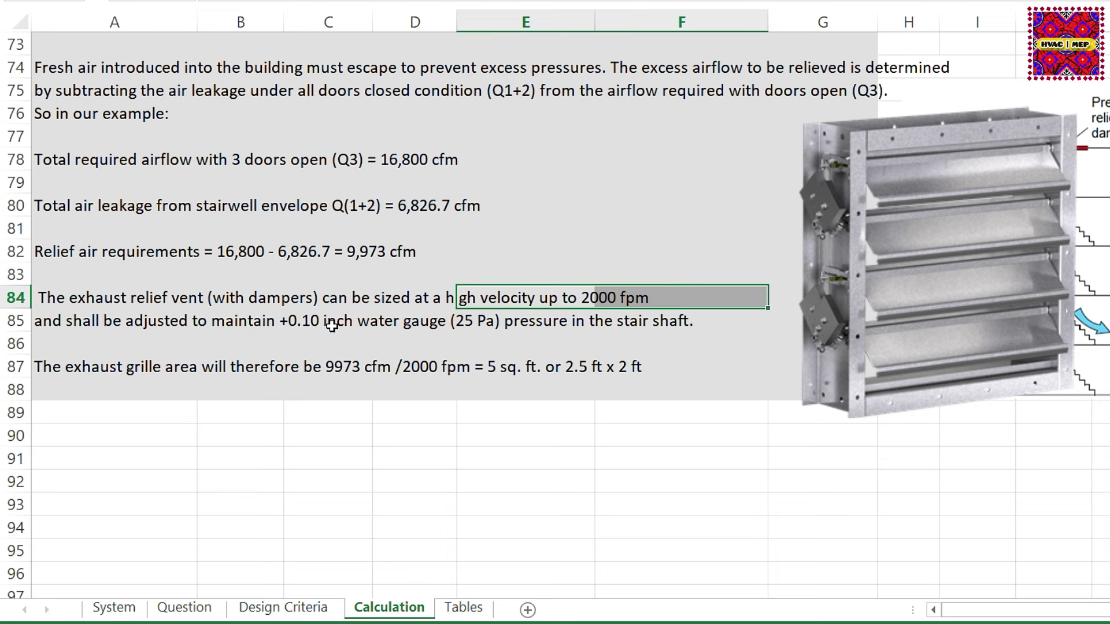
{"action": "left_click", "coordinate": [402, 327]}
{"action": "left_click_drag", "start_coordinate": [401, 327], "coordinate": [292, 332]}
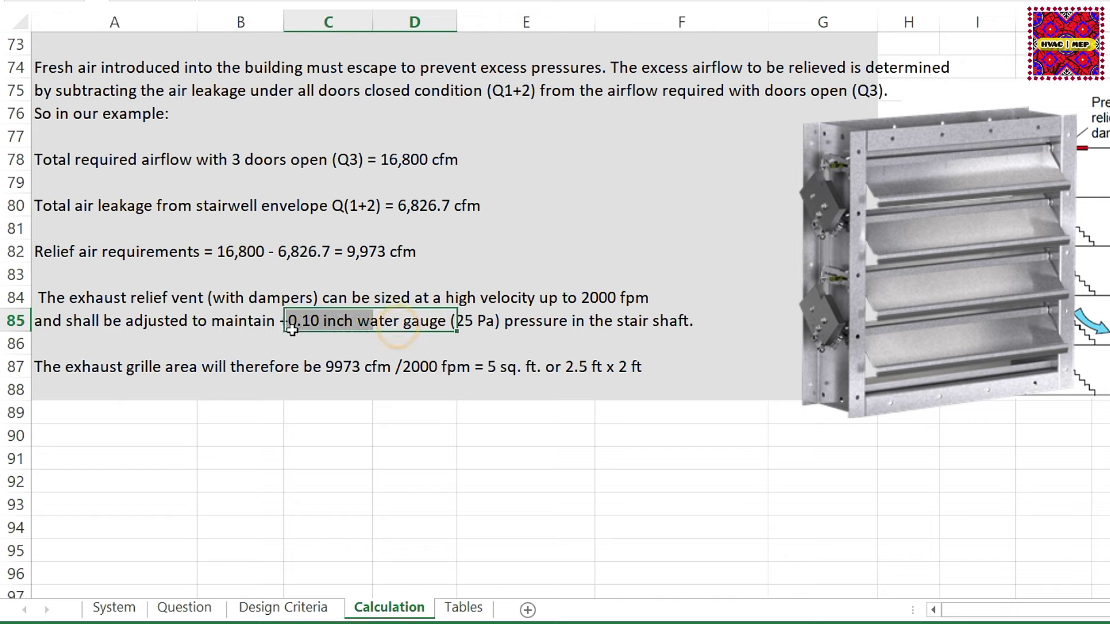
{"action": "left_click", "coordinate": [468, 316]}
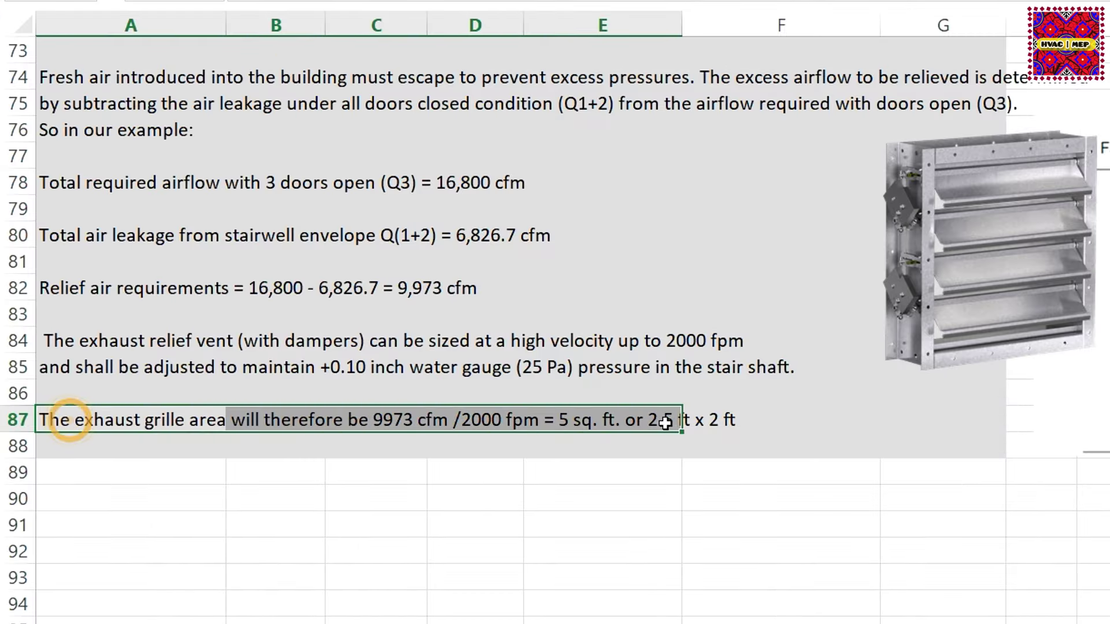
Step: Highlight the 5 sq. ft. exhaust grille area and 2.5 ft x 2 ft size, then show the leakage table
{"action": "left_click_drag", "start_coordinate": [289, 426], "coordinate": [639, 437]}
{"action": "left_click", "coordinate": [568, 447]}
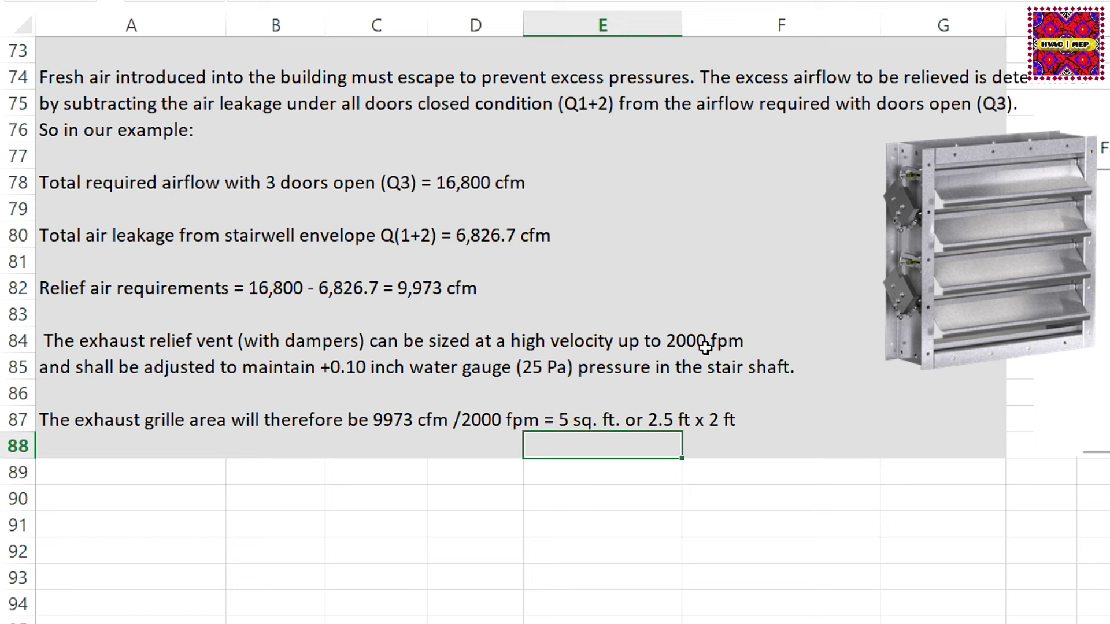
{"action": "left_click", "coordinate": [569, 419]}
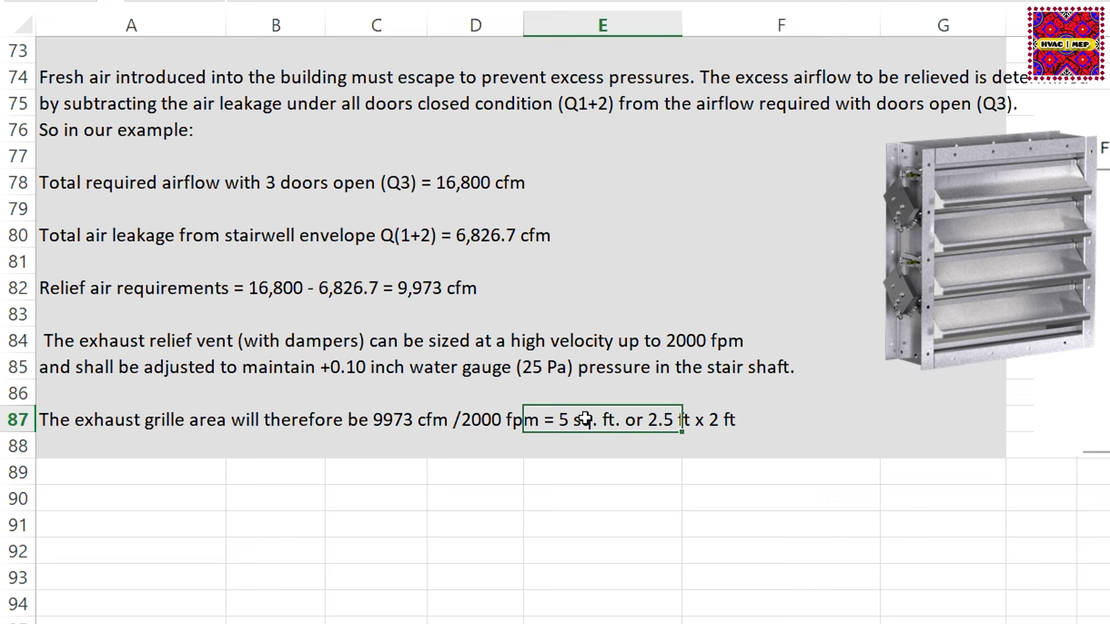
{"action": "left_click", "coordinate": [670, 417]}
{"action": "left_click_drag", "start_coordinate": [691, 417], "coordinate": [694, 419]}
{"action": "left_click", "coordinate": [701, 500]}
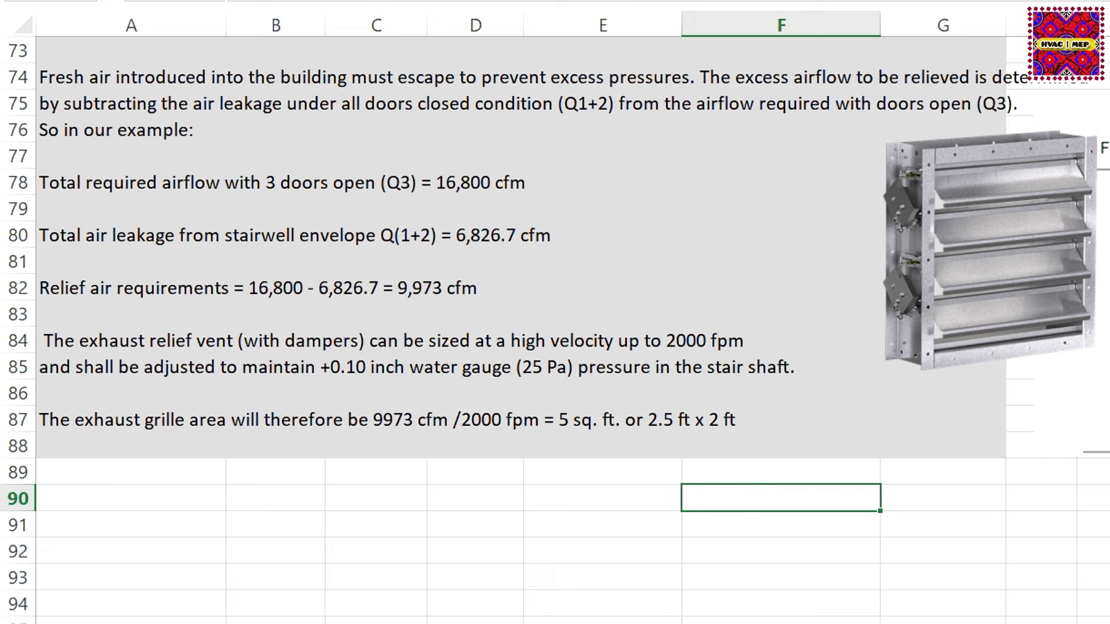
{"action": "key", "text": "ctrl+Page_Up"}
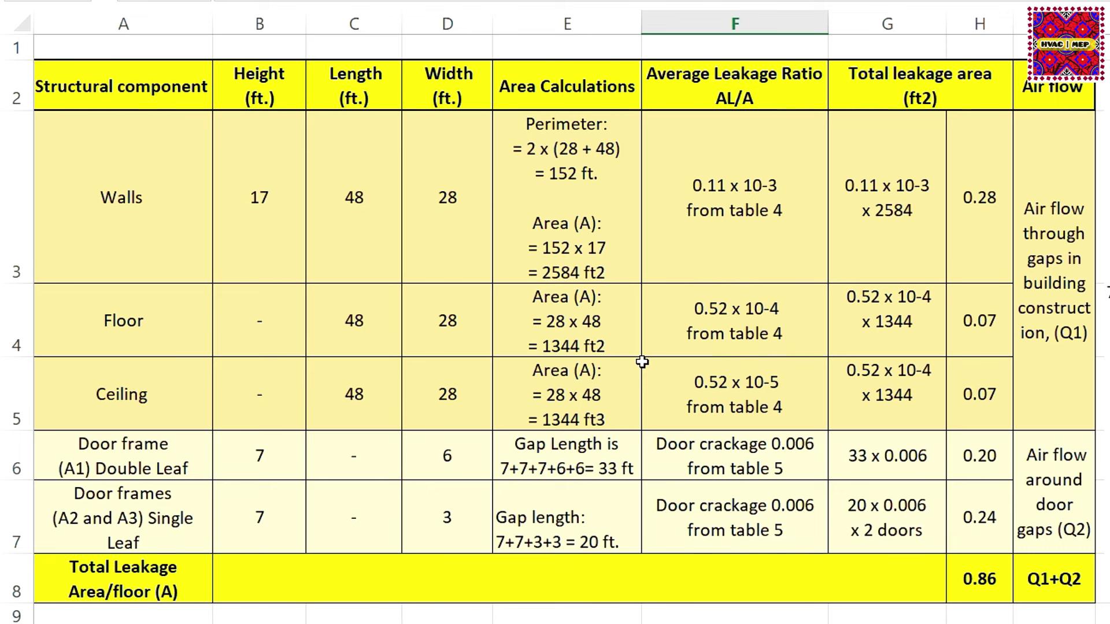